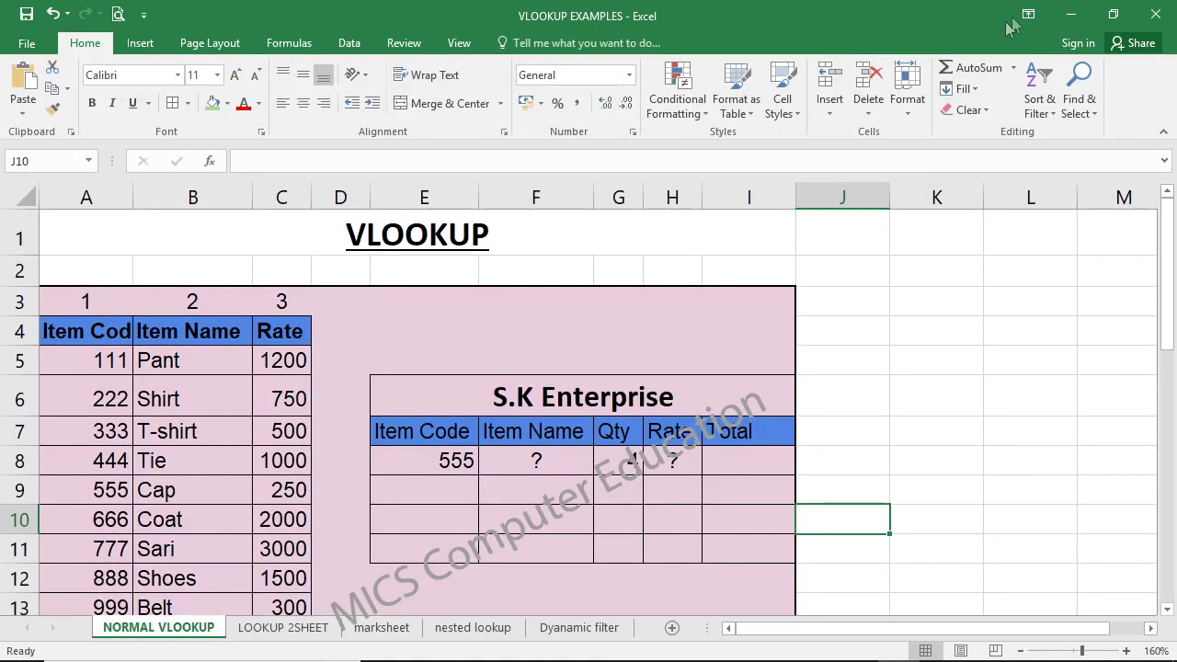
# Step: Collapse the ribbon to tab names so more sheet rows are visible
pyautogui.doubleClick(81, 42)
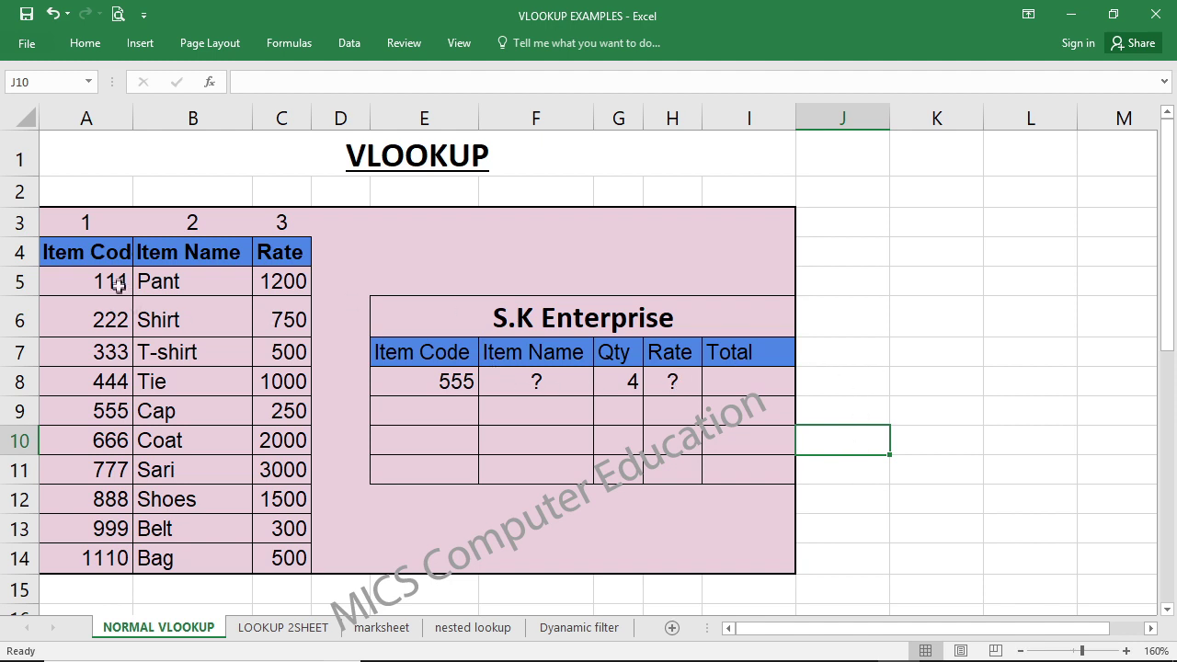
pyautogui.moveTo(121, 265); pyautogui.dragTo(256, 560)
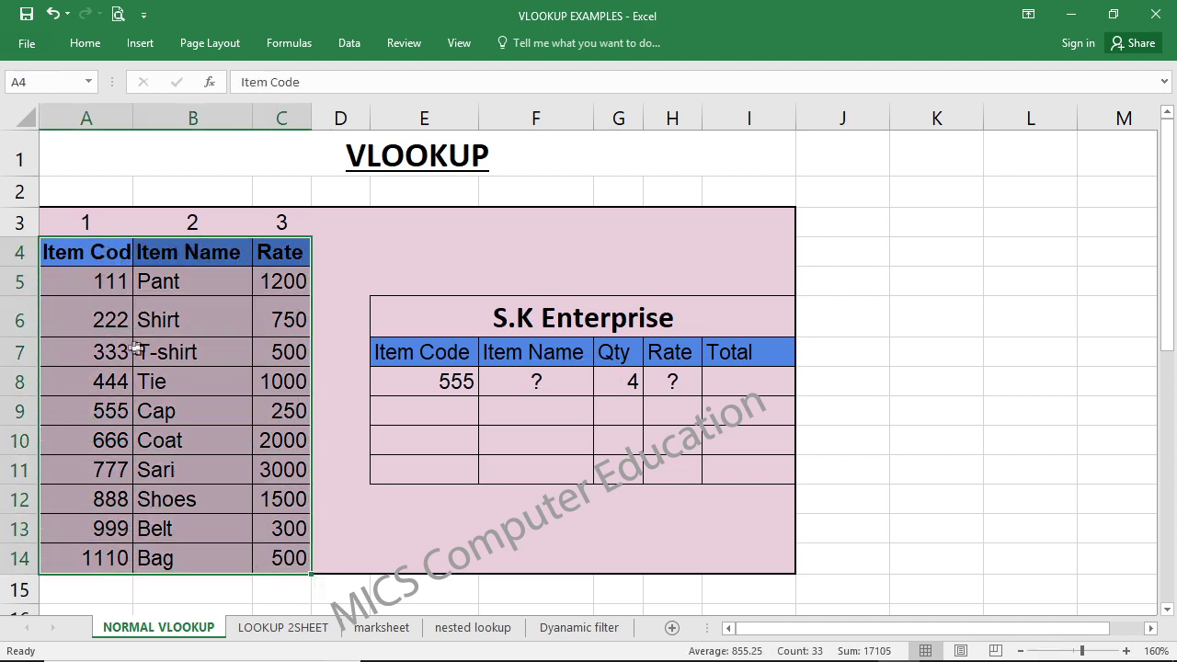
pyautogui.click(551, 386)
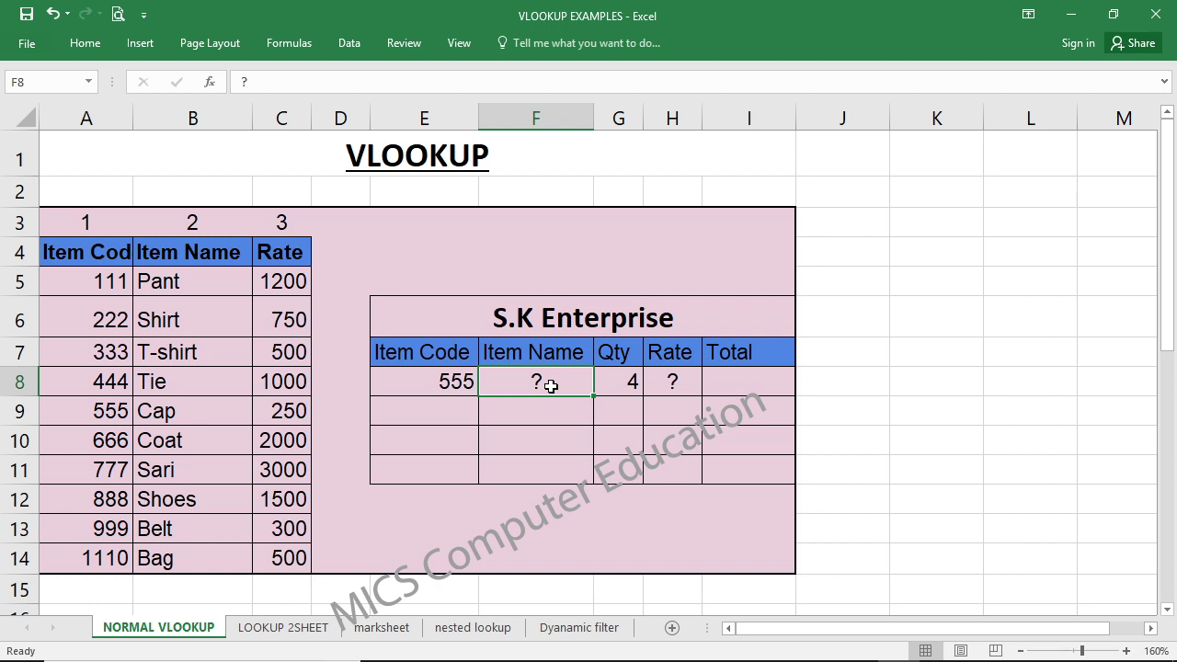
pyautogui.click(431, 382)
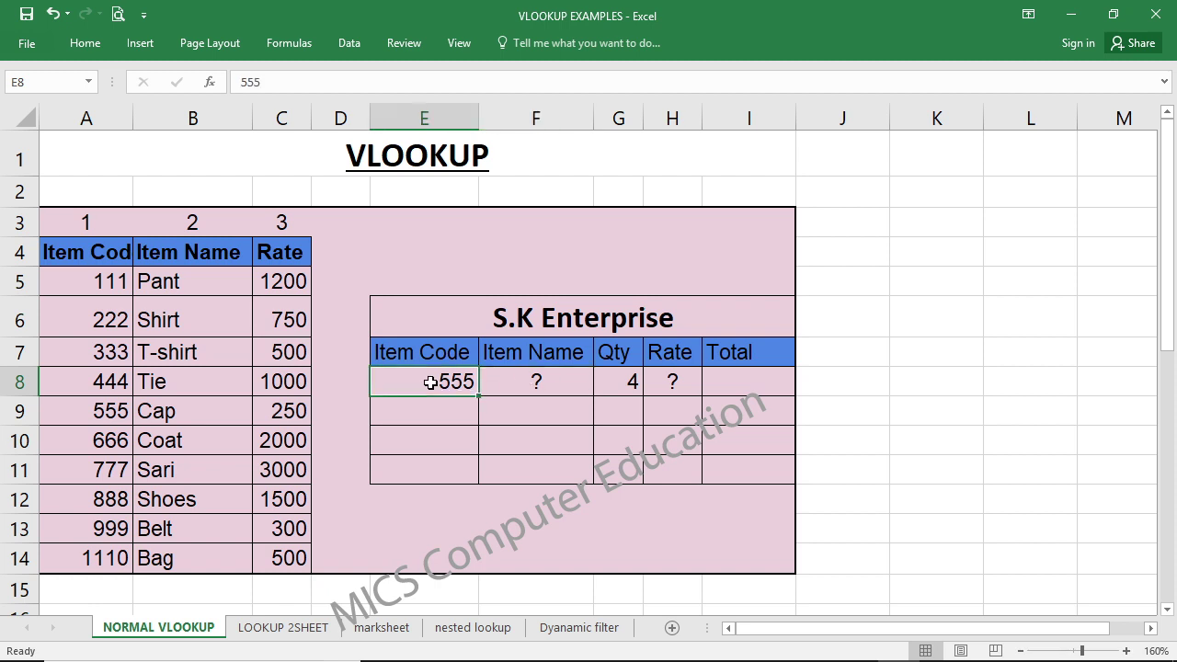
pyautogui.click(535, 382)
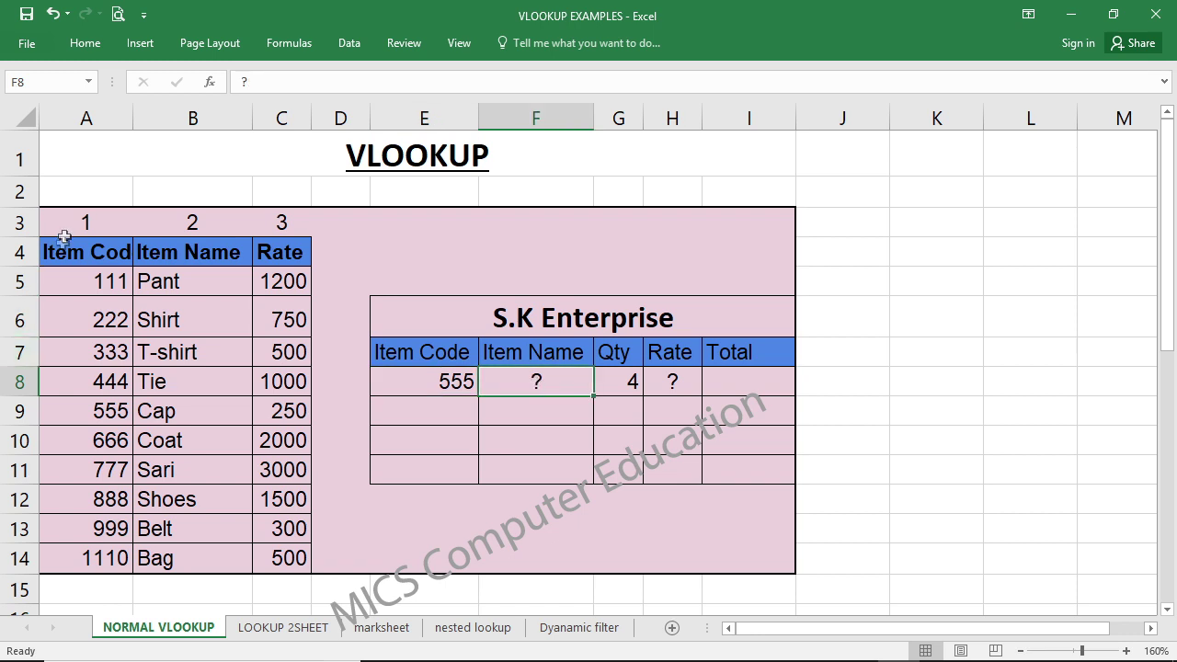
pyautogui.moveTo(64, 241); pyautogui.dragTo(277, 566)
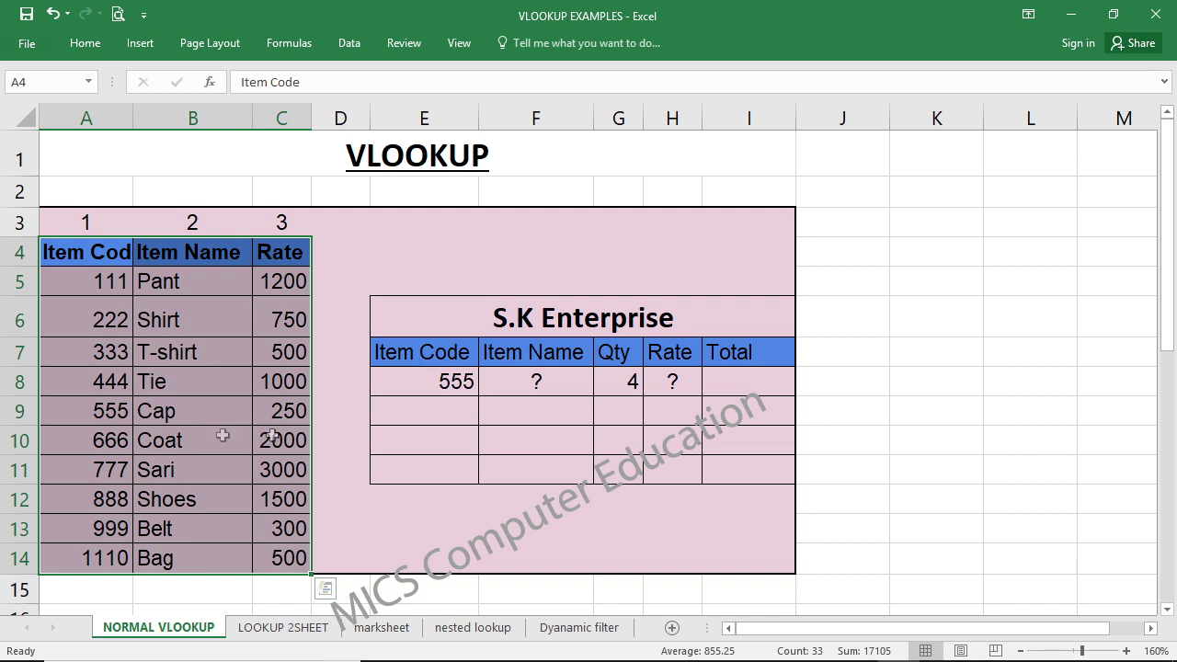
pyautogui.click(112, 414)
pyautogui.click(193, 420)
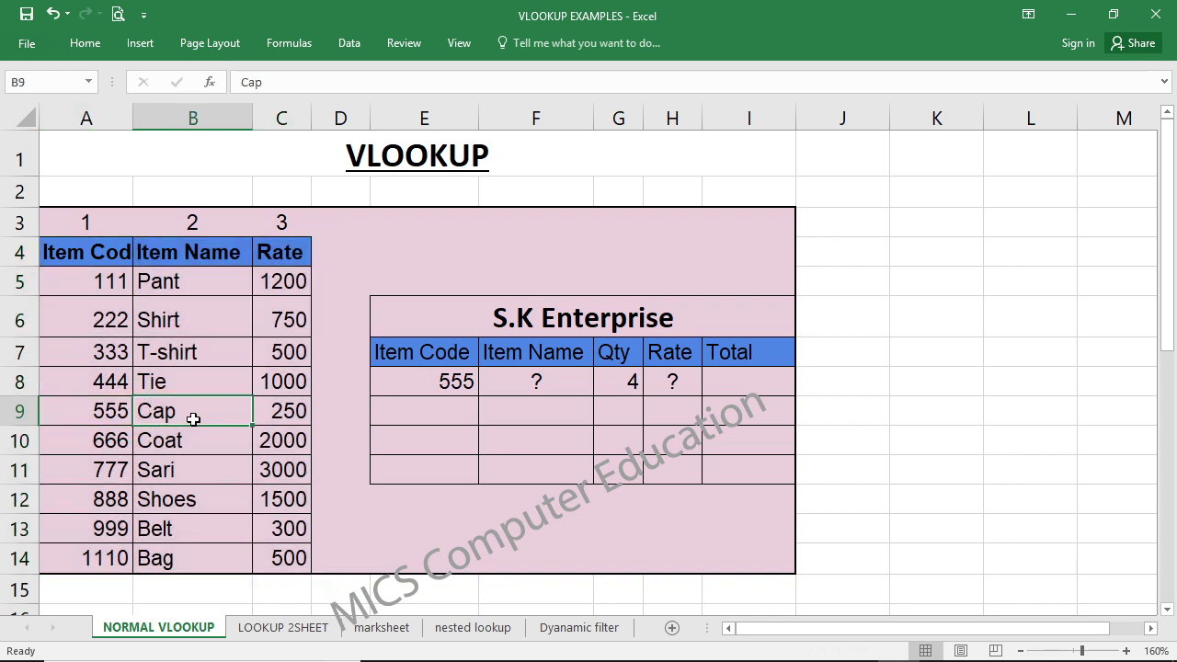
pyautogui.click(535, 381)
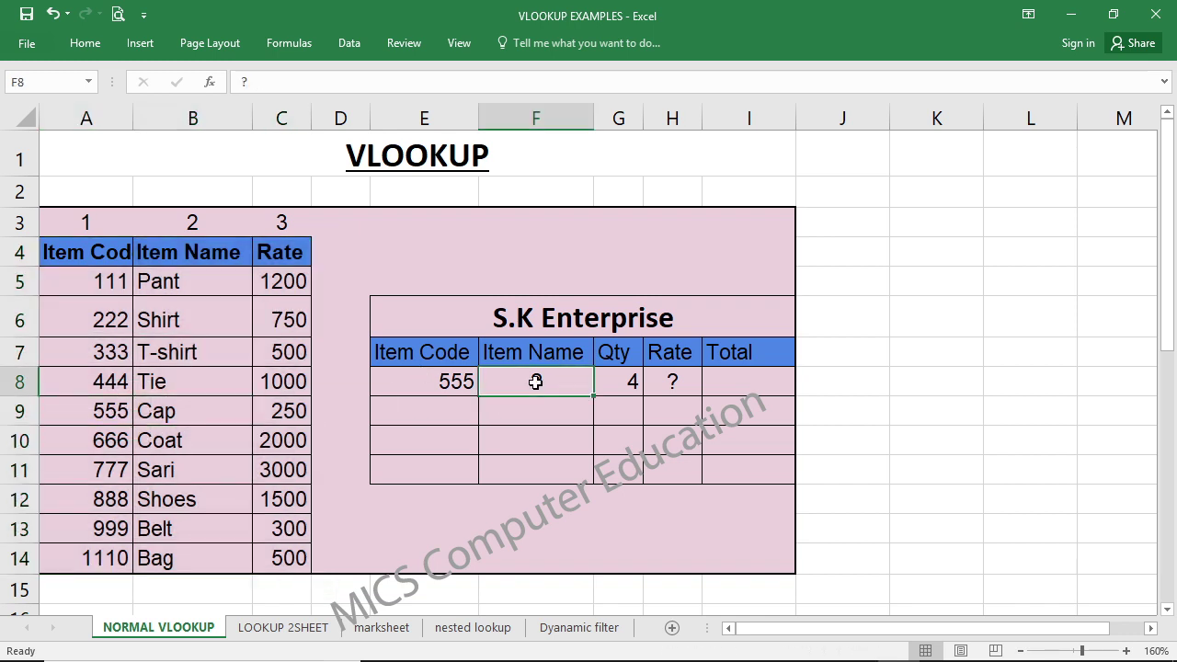
pyautogui.click(212, 418)
pyautogui.click(287, 418)
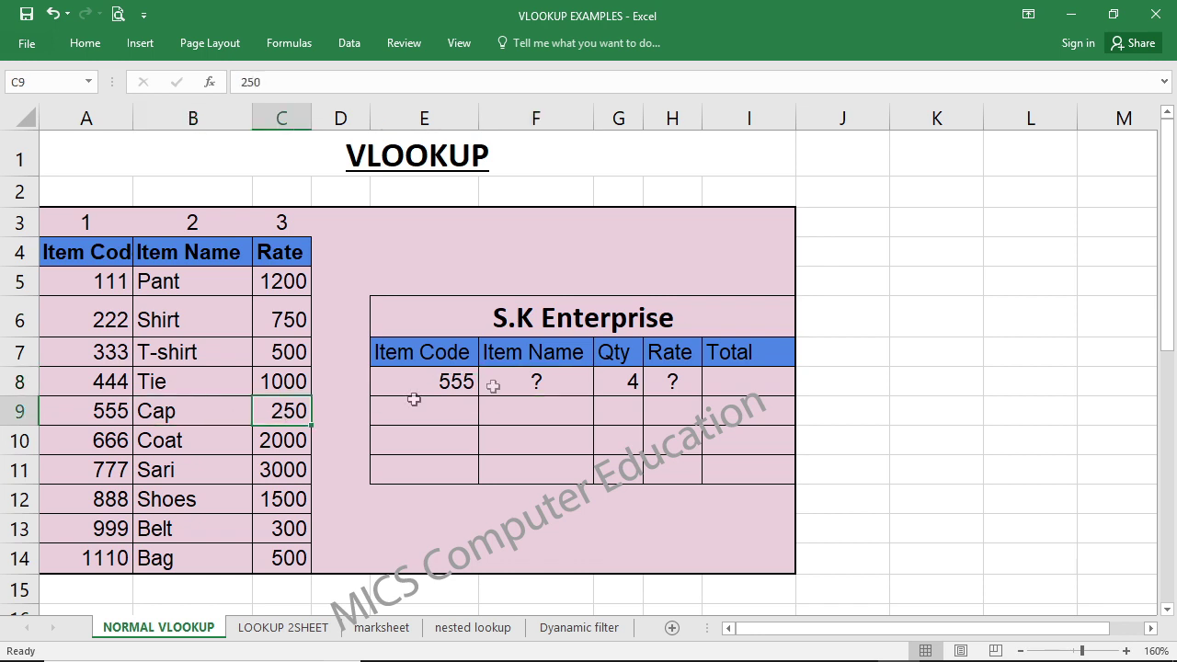
pyautogui.click(671, 384)
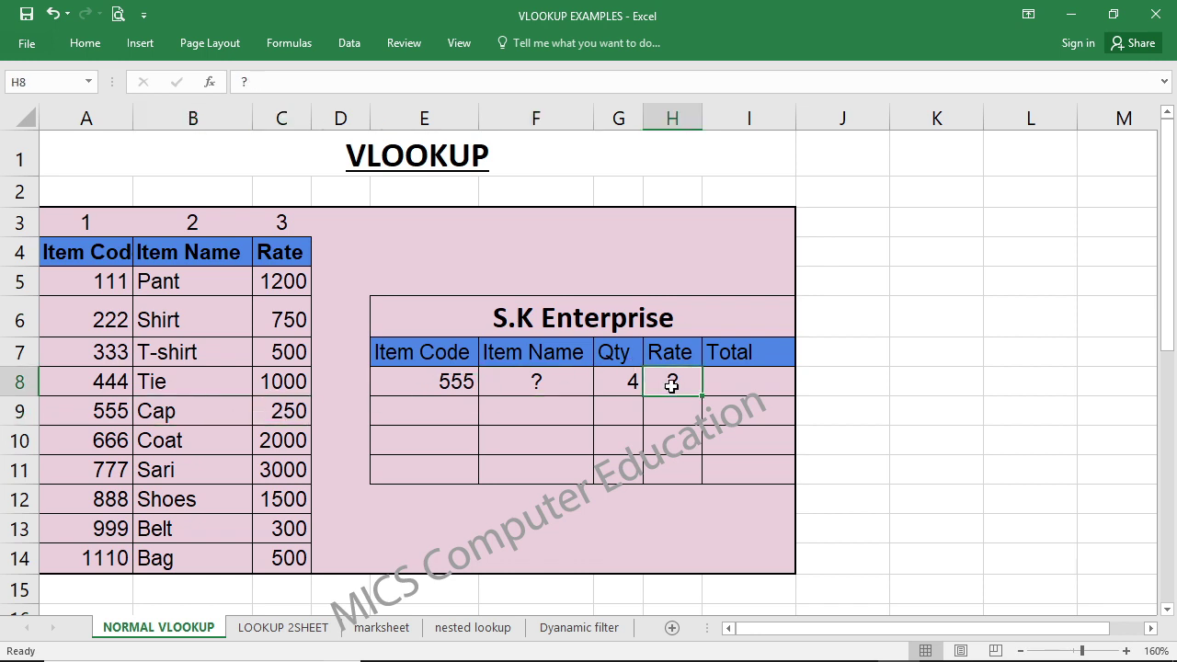
pyautogui.click(746, 383)
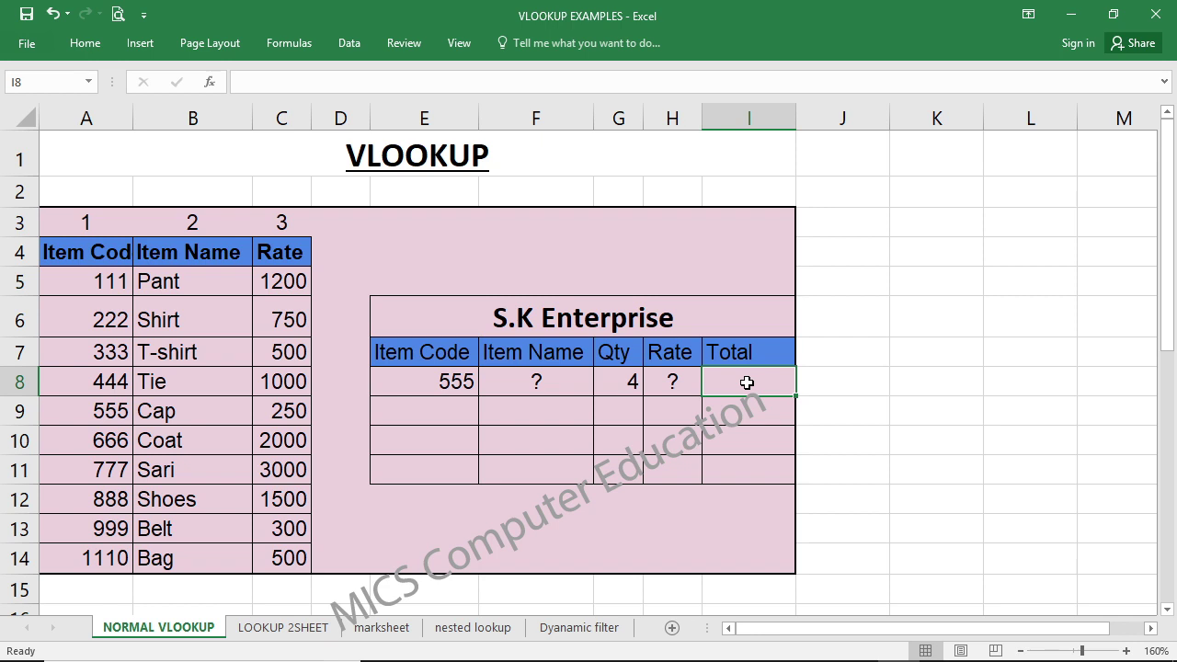
pyautogui.click(631, 384)
pyautogui.click(671, 384)
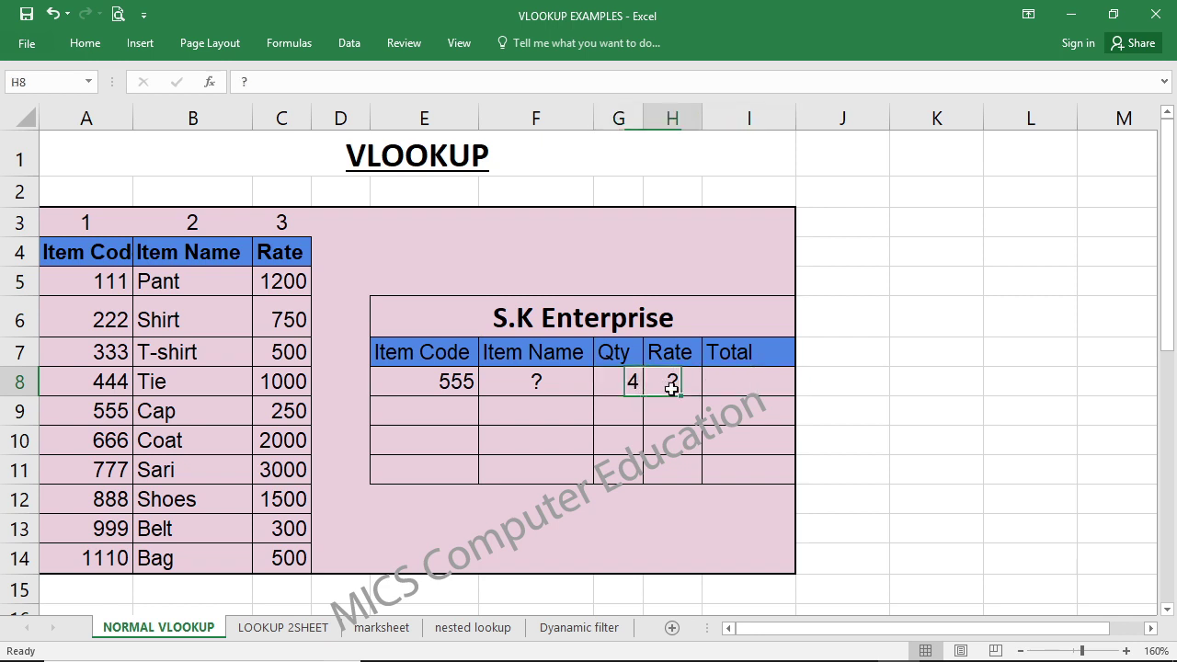
pyautogui.click(745, 386)
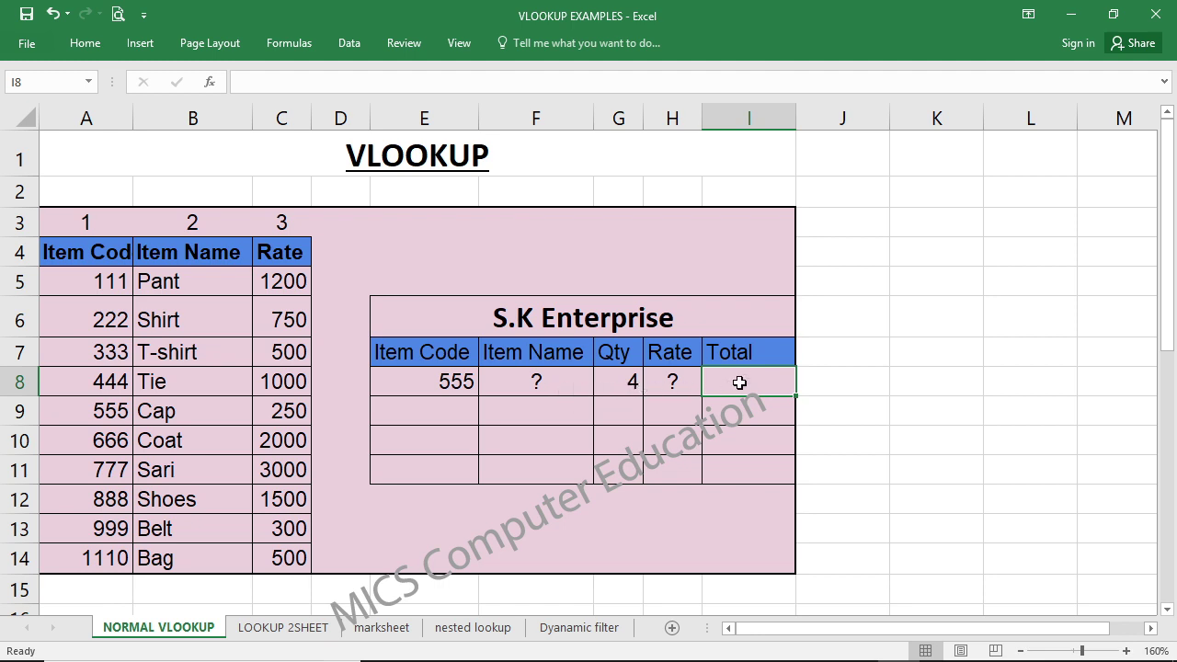
pyautogui.click(457, 382)
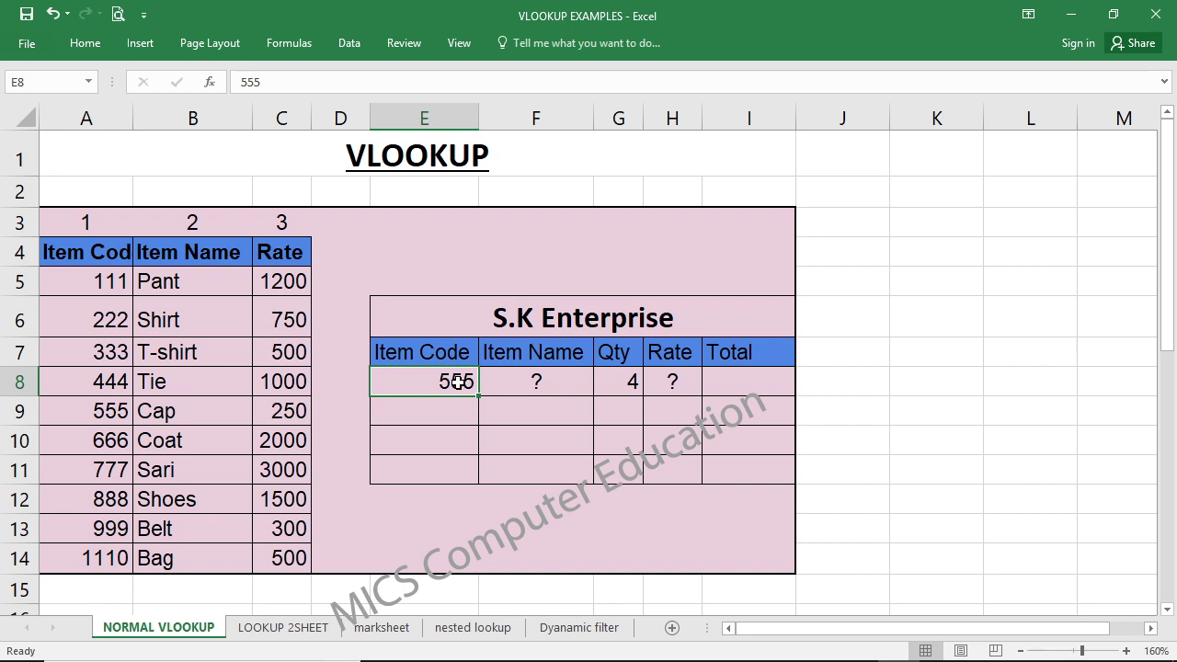
pyautogui.press('Right')
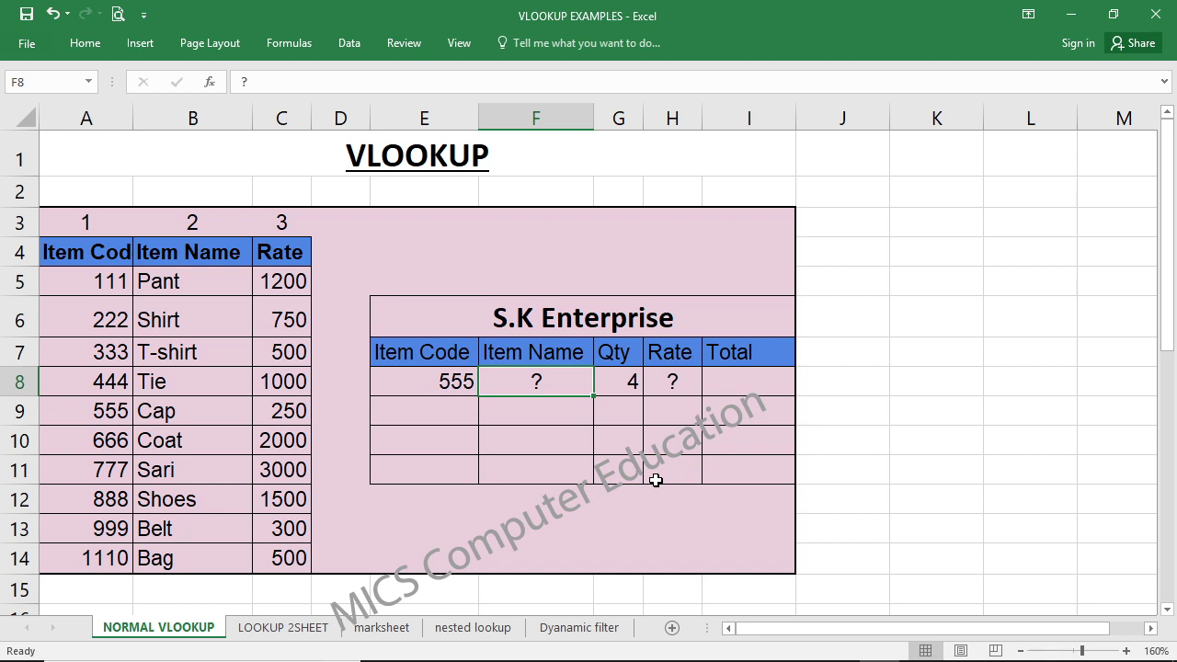
# Step: Enter =VLOOKUP(E8,A4:C14,2,0) in F8 to return the item name
pyautogui.write('=v')
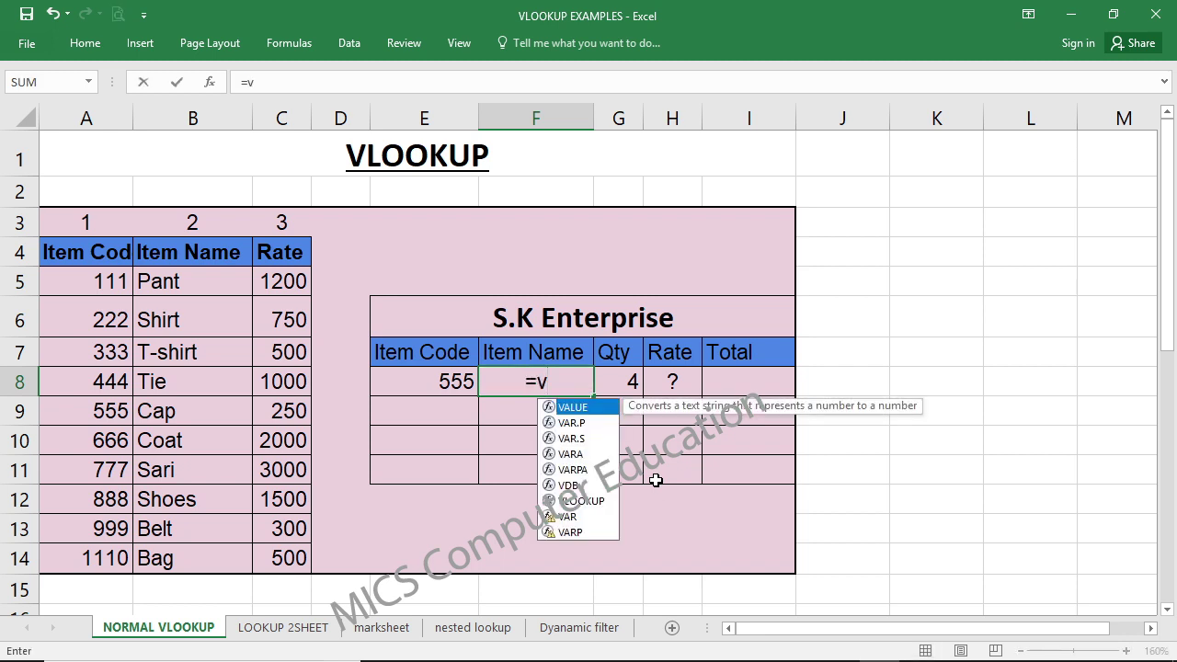
pyautogui.write('l')
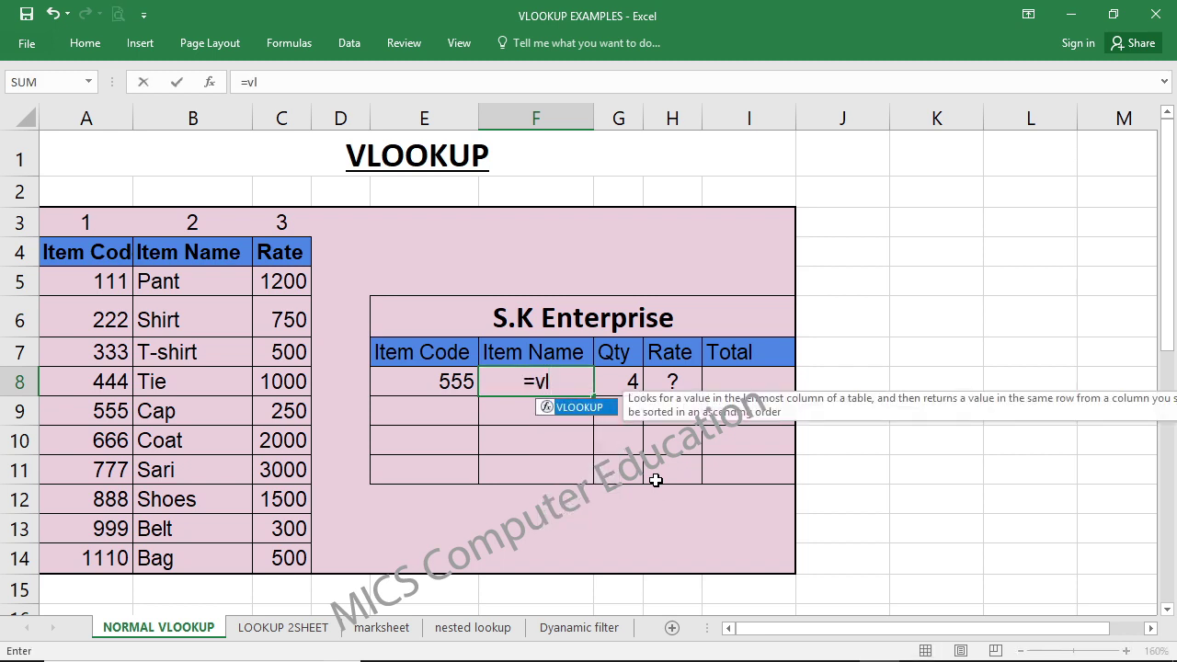
pyautogui.press('Tab')
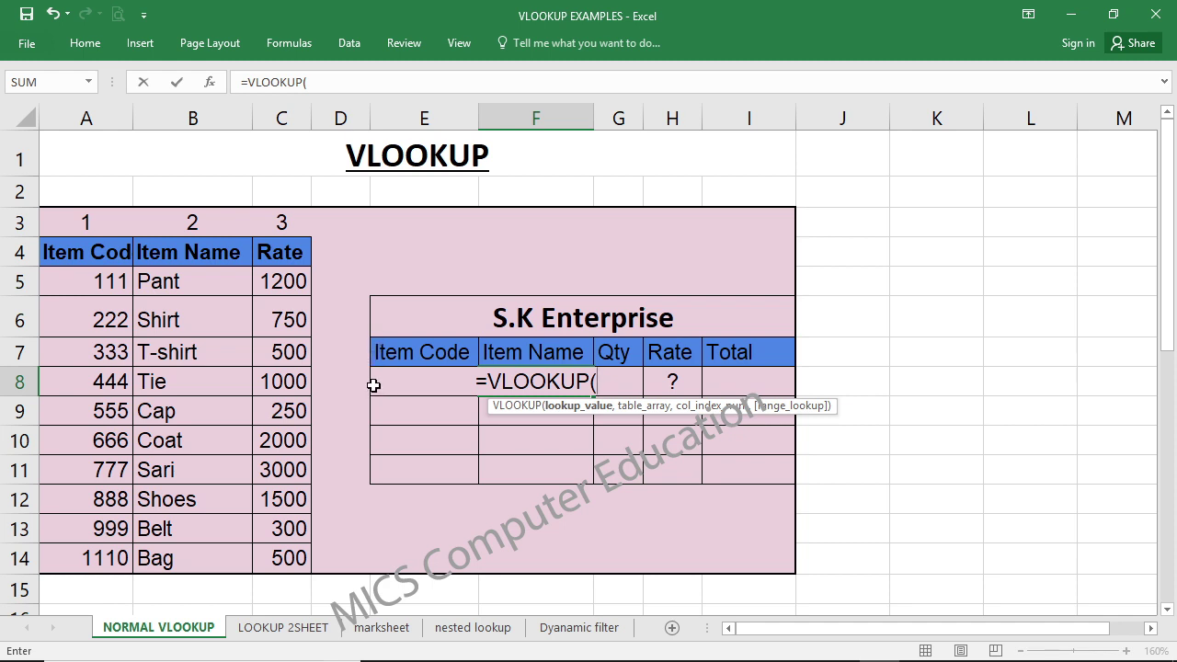
pyautogui.click(374, 385)
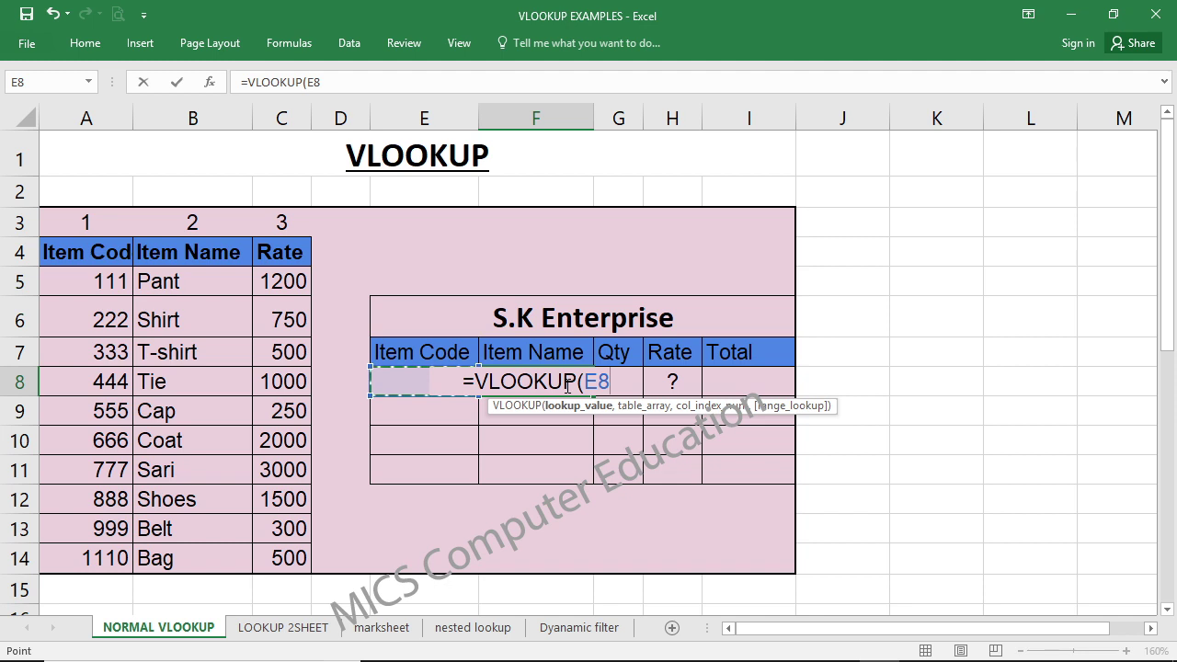
pyautogui.write(',')
pyautogui.click(63, 252)
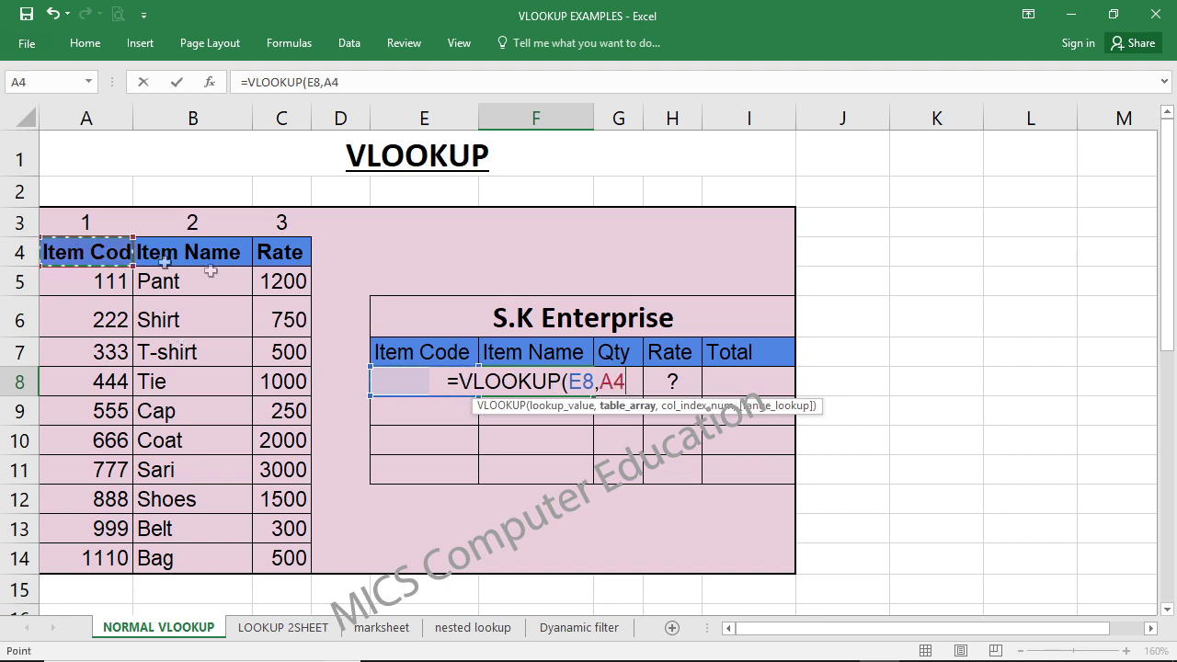
pyautogui.moveTo(211, 271); pyautogui.dragTo(276, 557)
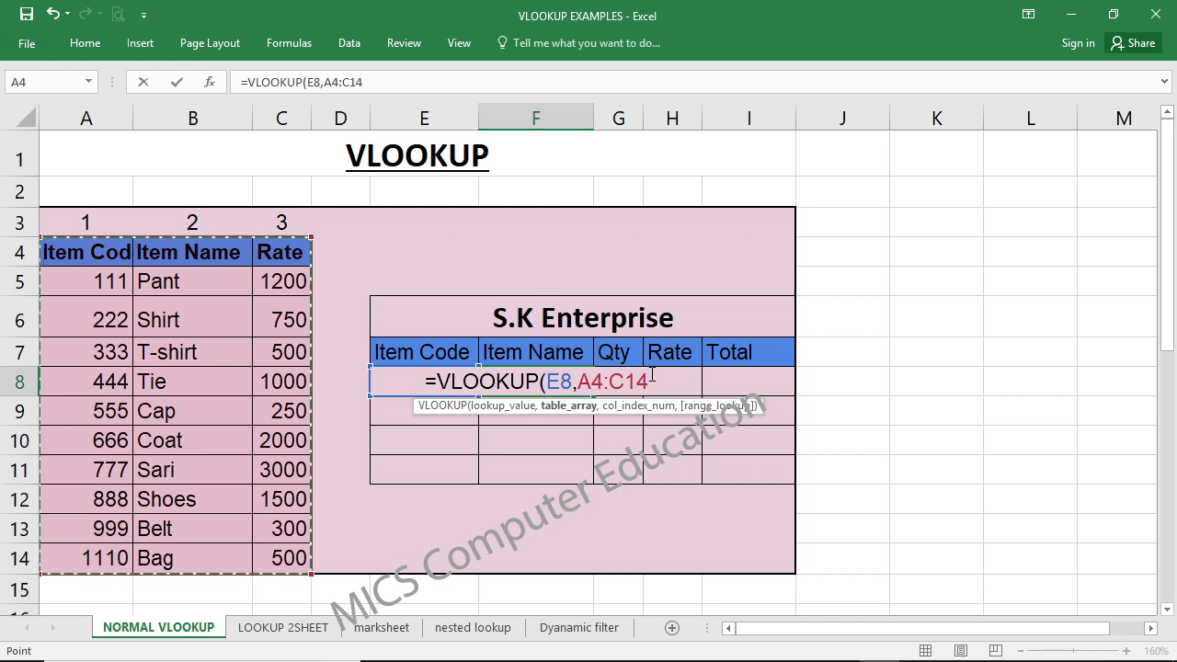
pyautogui.write(',')
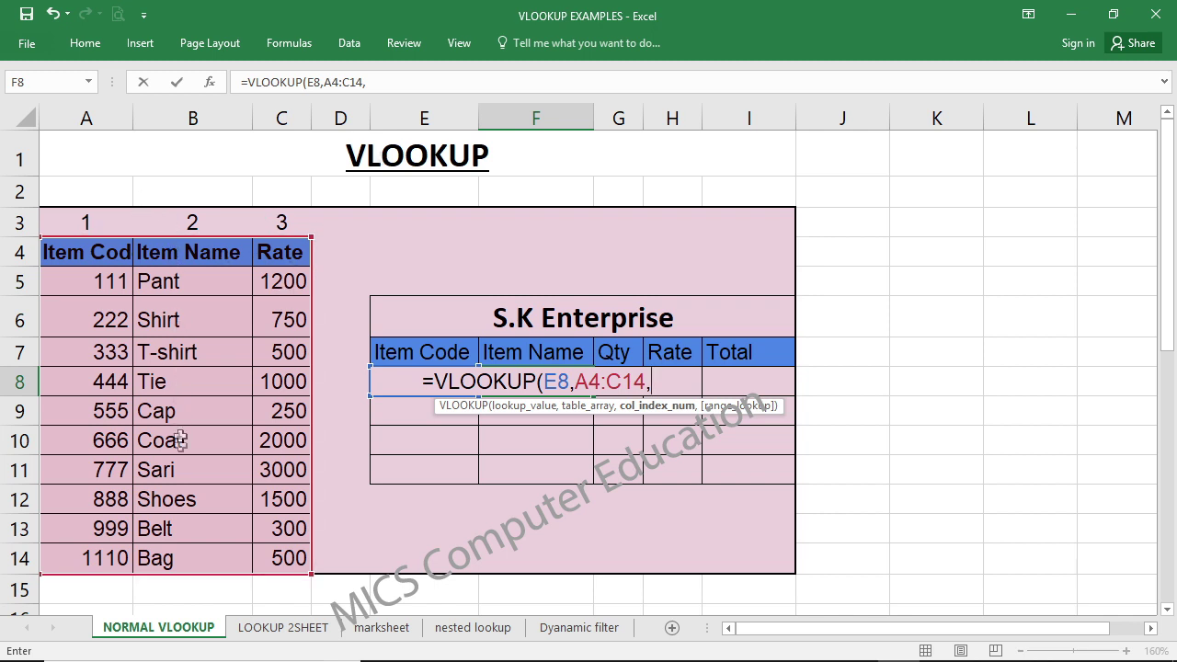
pyautogui.write('2')
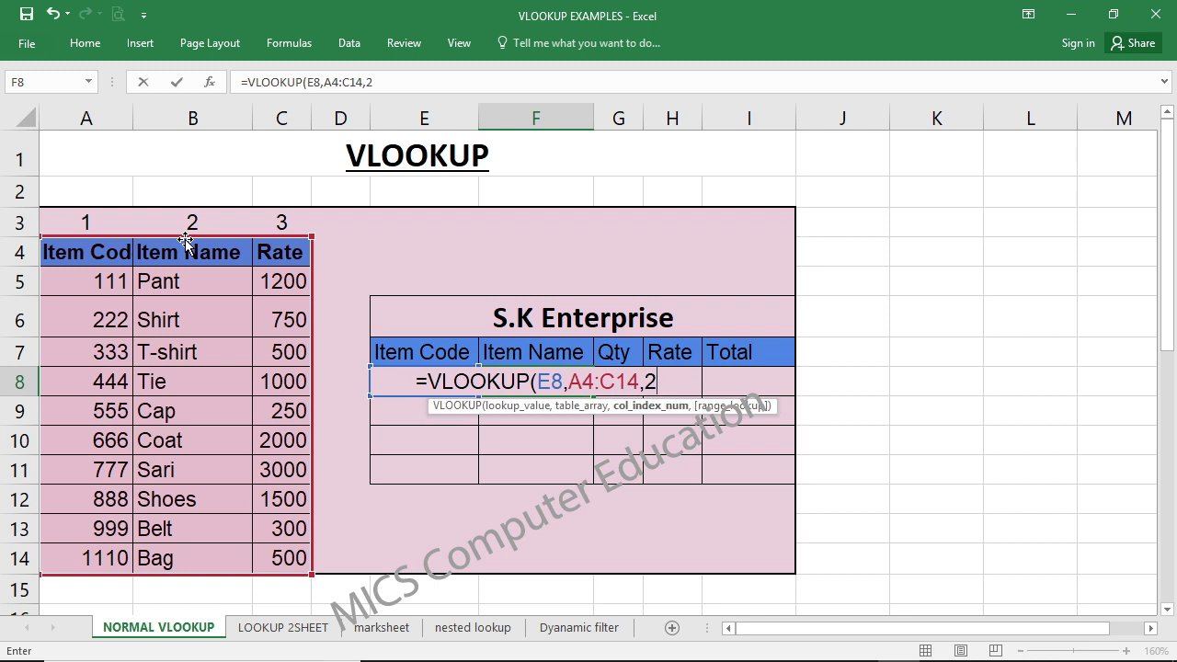
pyautogui.write(',')
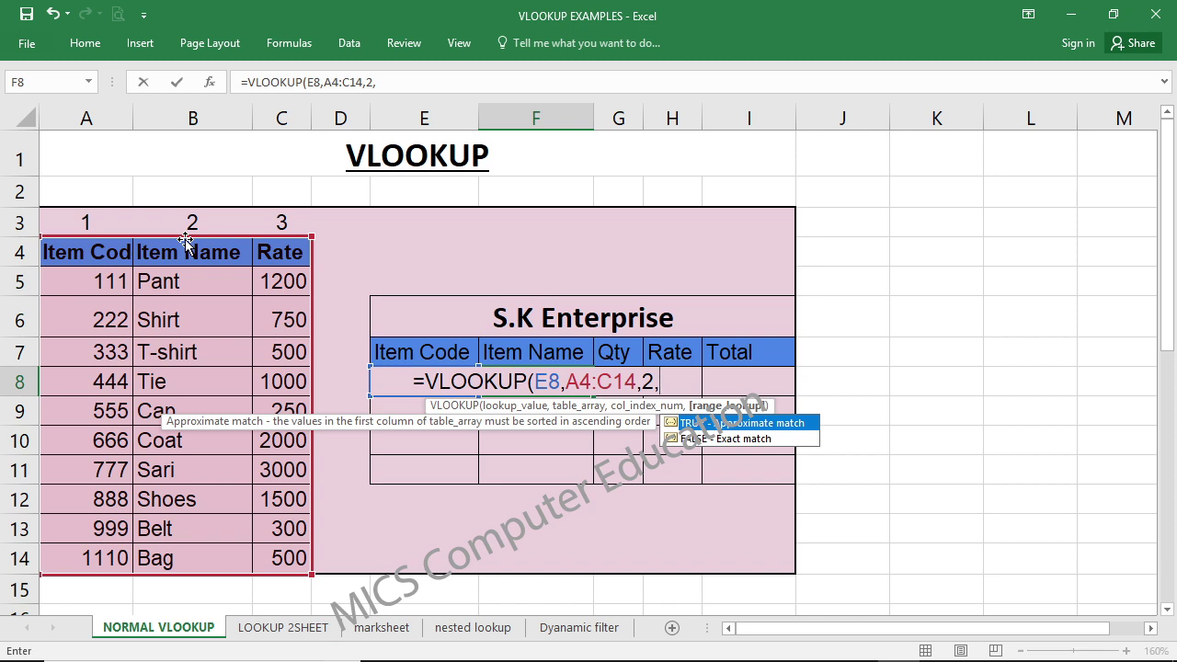
pyautogui.write('0')
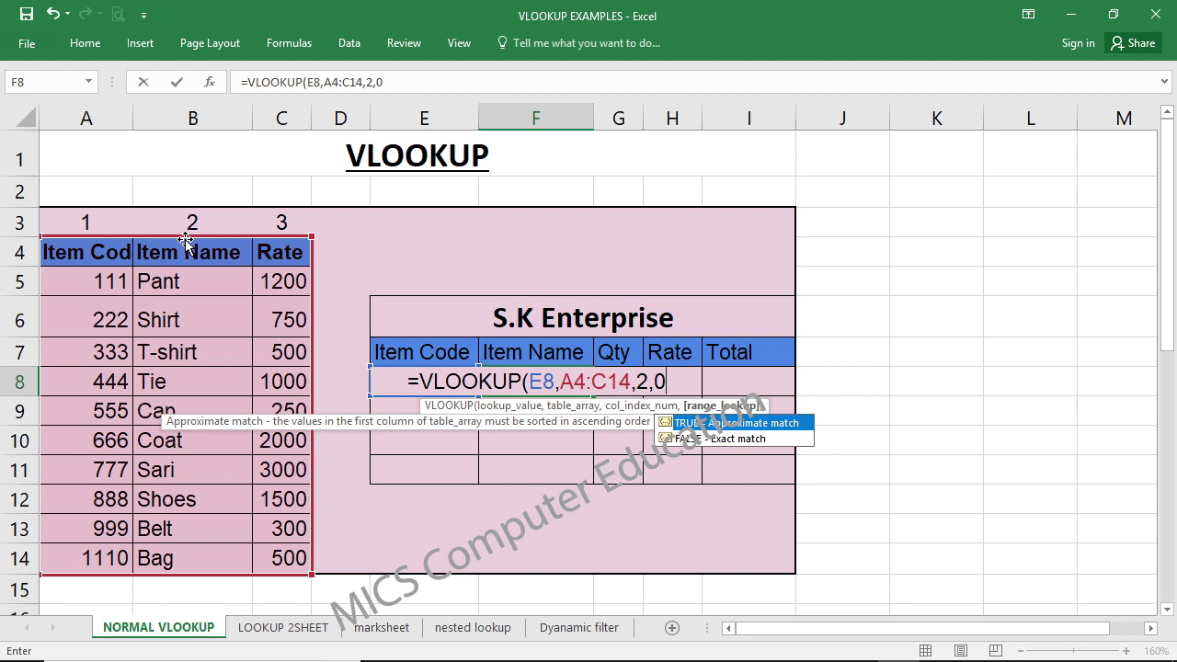
pyautogui.write(')')
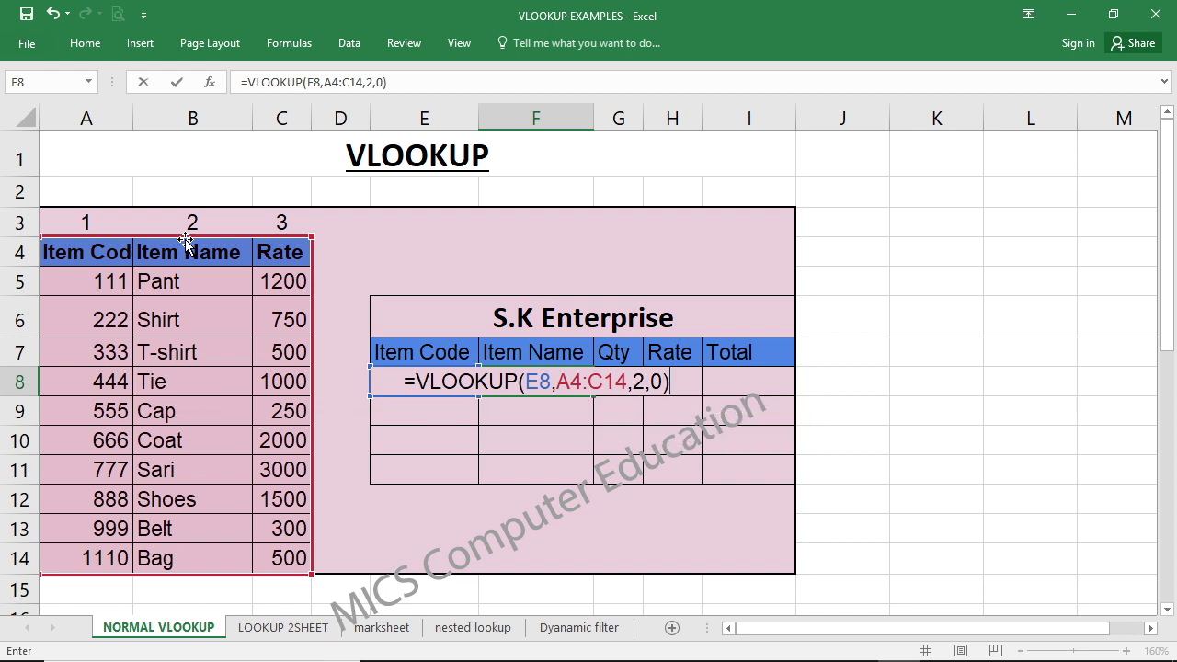
pyautogui.press('Return')
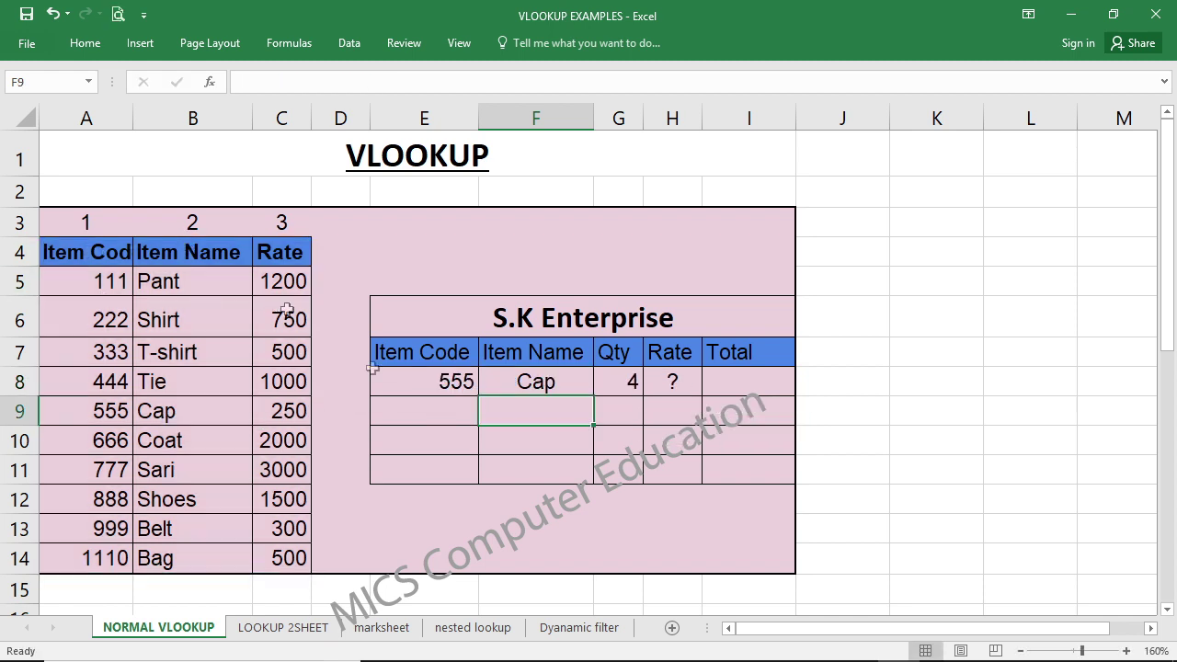
# Step: Try item code 444 in E8, then settle on 222 so F8 shows Shirt
pyautogui.click(445, 387)
pyautogui.write('444')
pyautogui.press('Return')
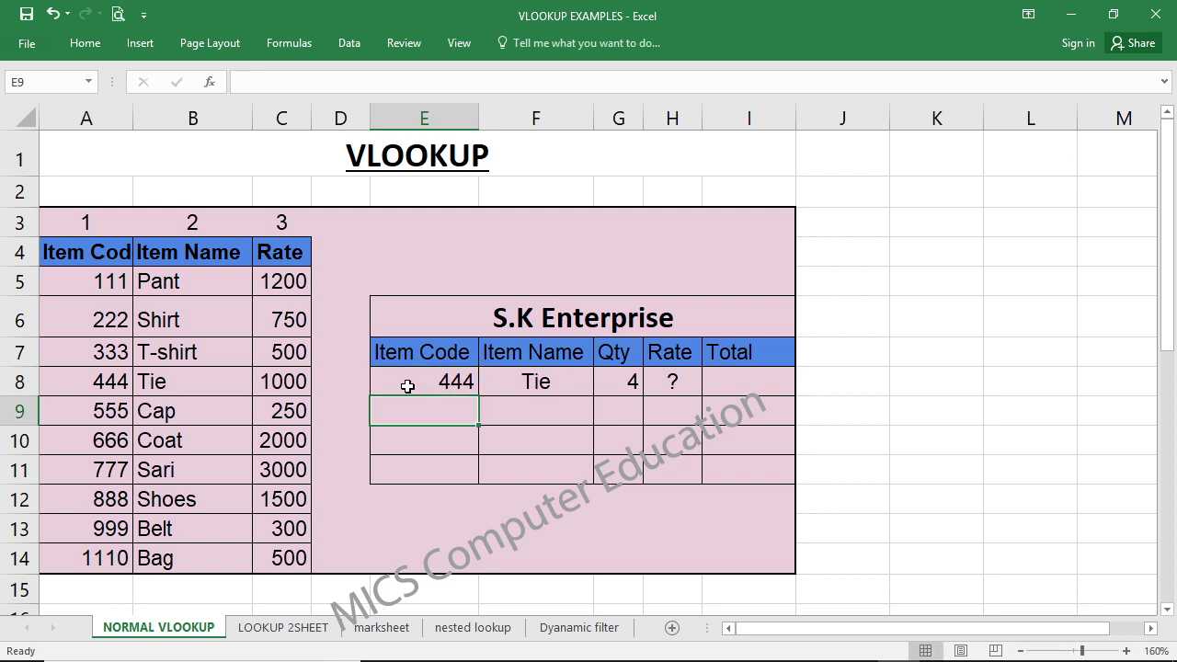
pyautogui.click(407, 386)
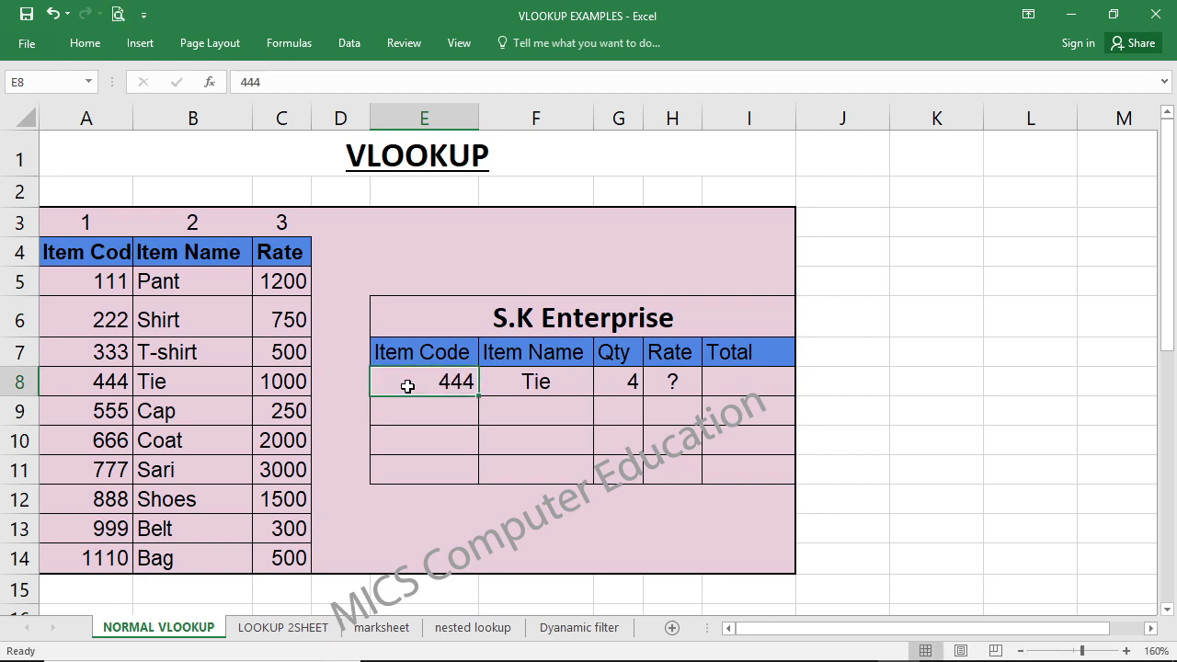
pyautogui.write('222')
pyautogui.press('Return')
pyautogui.click(407, 386)
pyautogui.write('22')
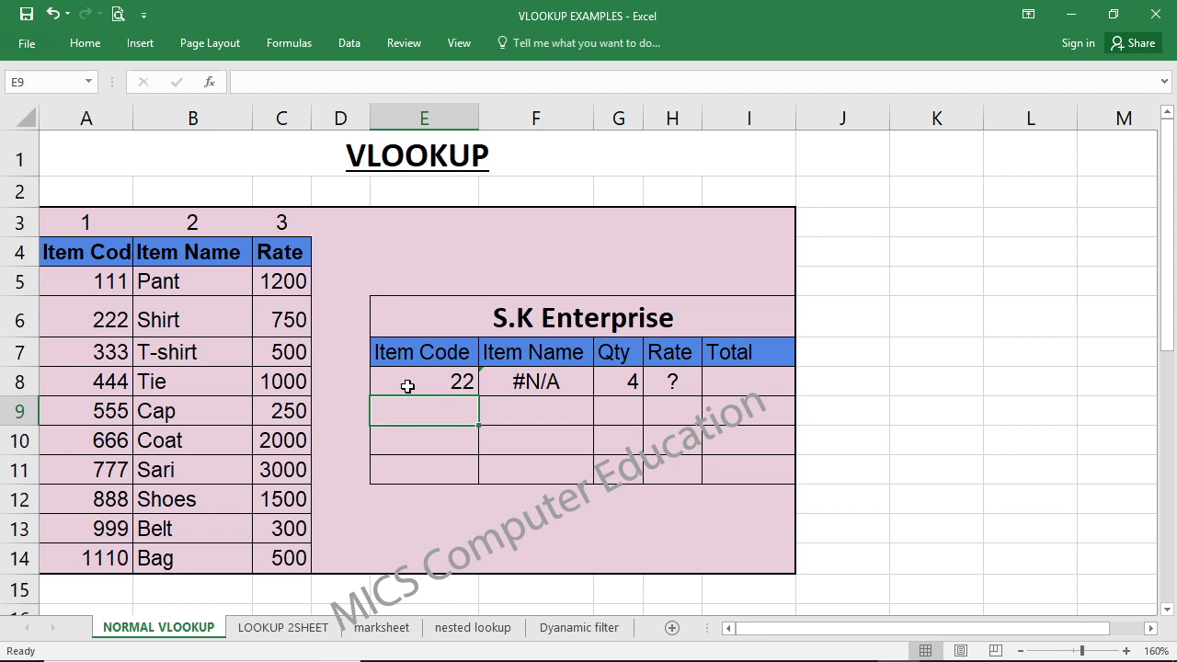
pyautogui.click(407, 386)
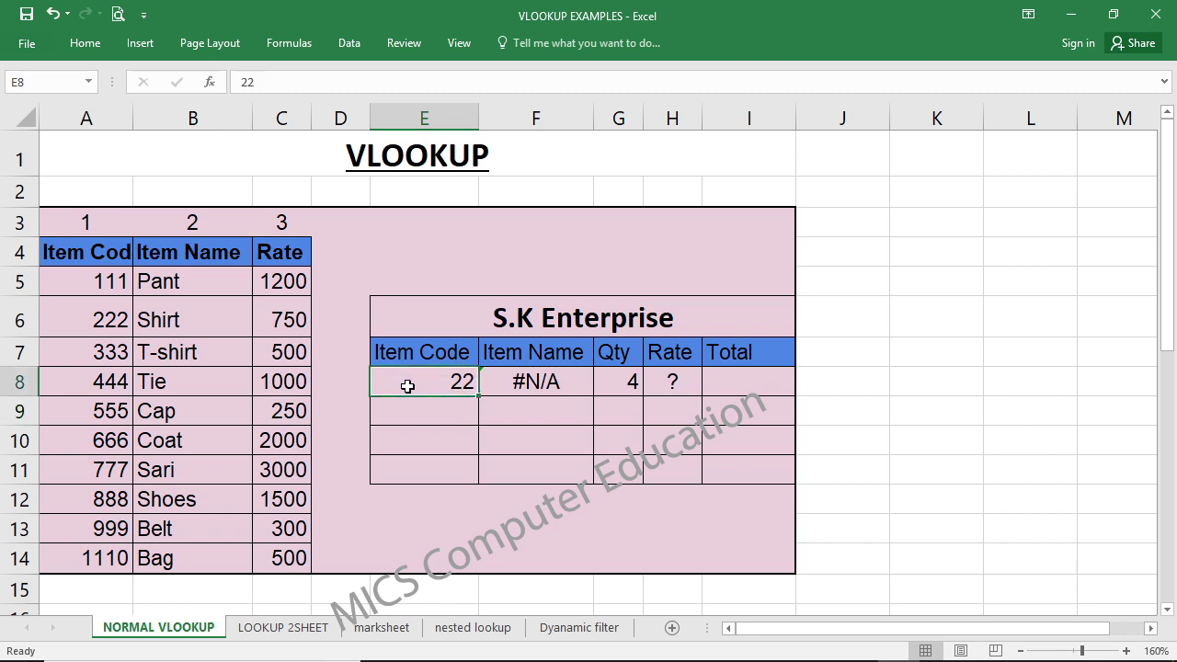
pyautogui.doubleClick(407, 387)
pyautogui.write('2')
pyautogui.press('Return')
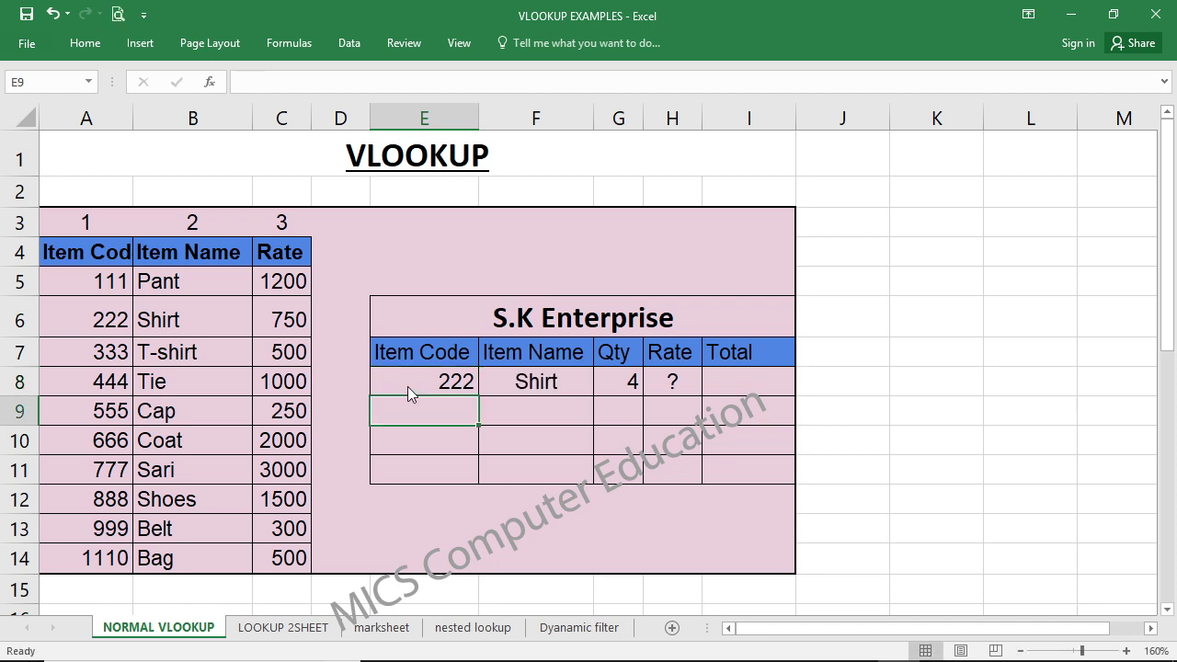
pyautogui.click(681, 384)
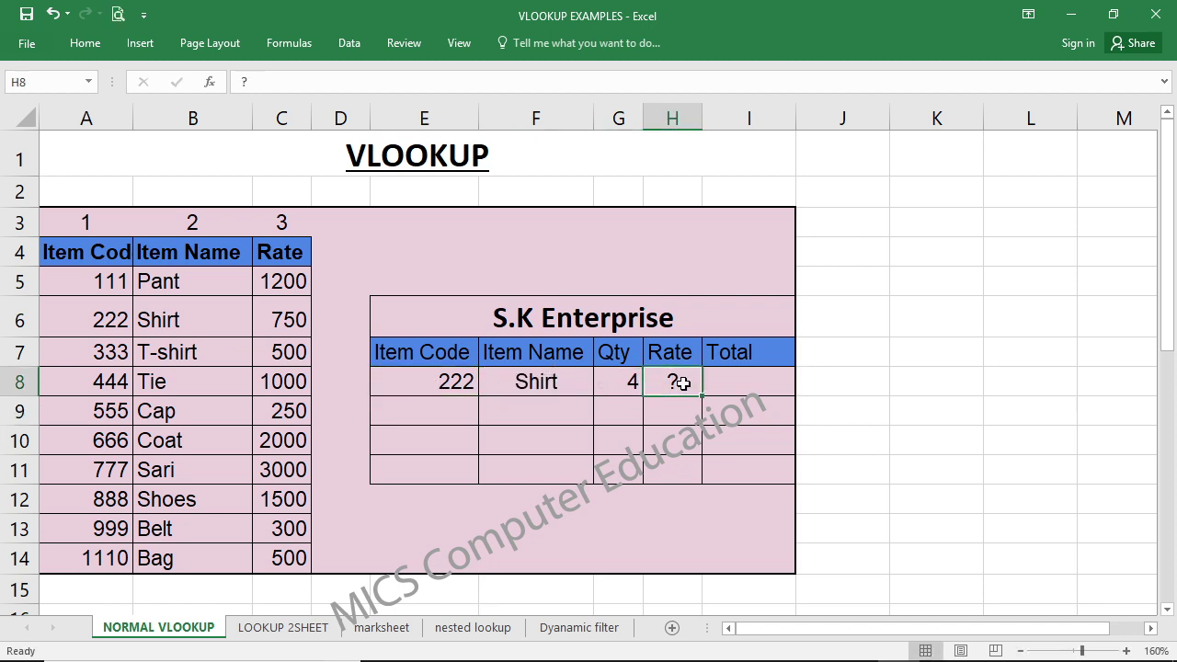
pyautogui.click(547, 385)
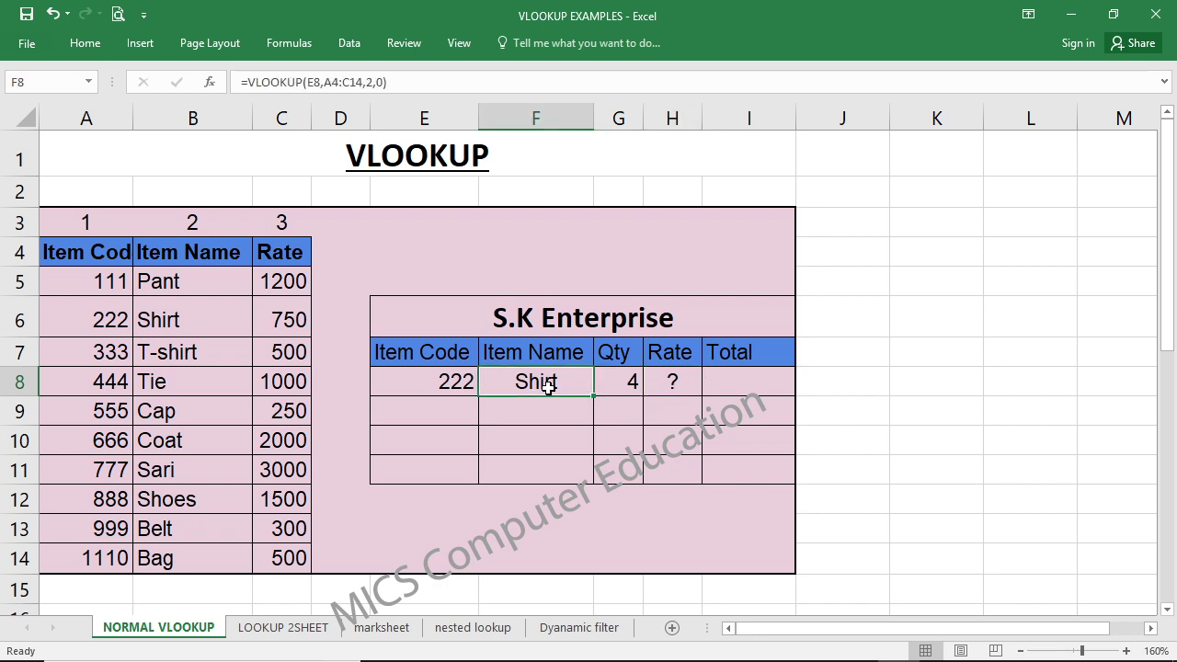
# Step: Enter item codes 111 in E9 and 333 in E10
pyautogui.click(454, 421)
pyautogui.write('11')
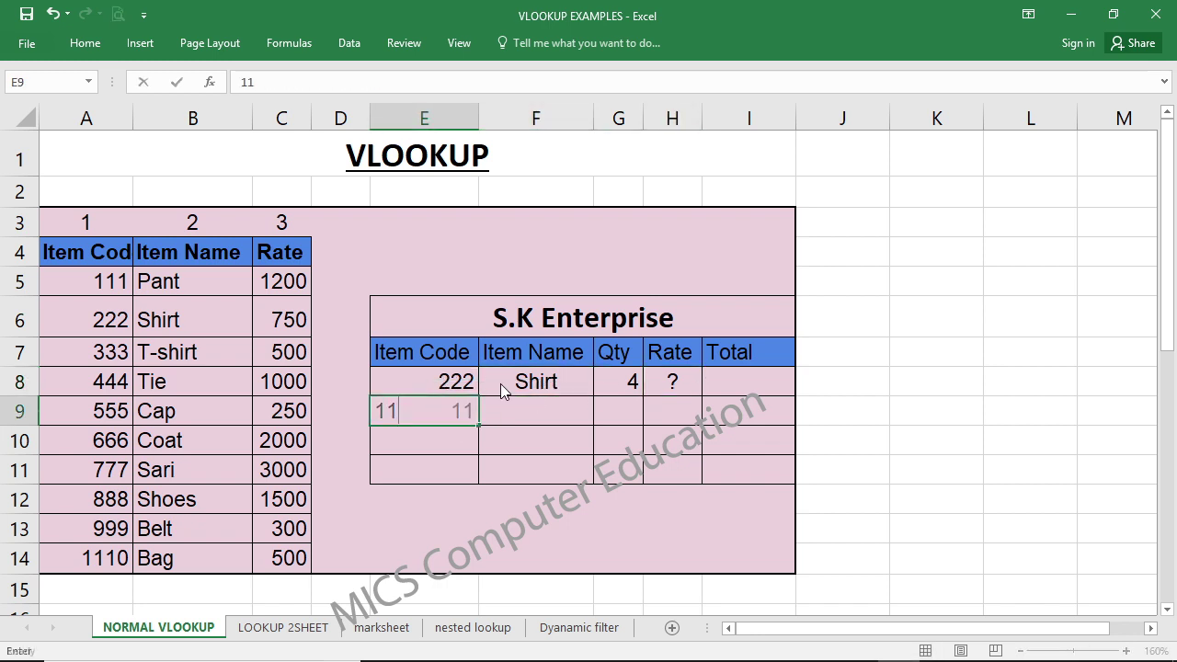
pyautogui.press('Return')
pyautogui.press('Up')
pyautogui.write('111')
pyautogui.press('Return')
pyautogui.write('333')
pyautogui.press('Return')
# Step: Copy the F8 lookup formula down to F10 and inspect F10's formula
pyautogui.click(500, 383)
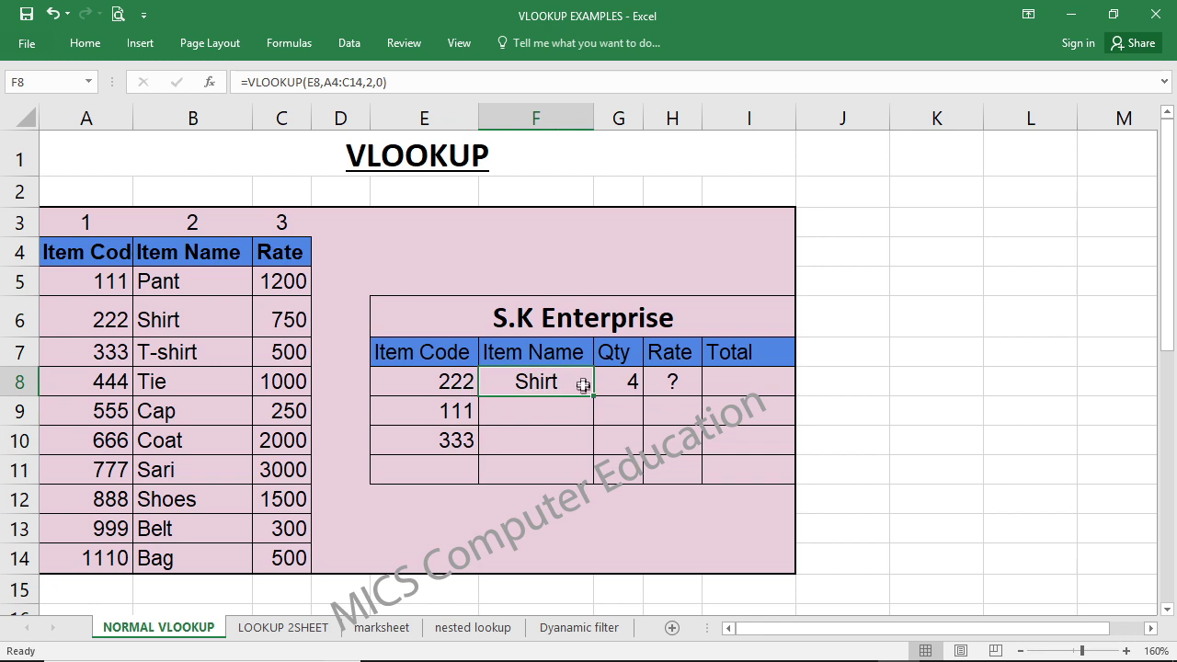
pyautogui.moveTo(592, 396); pyautogui.dragTo(593, 452)
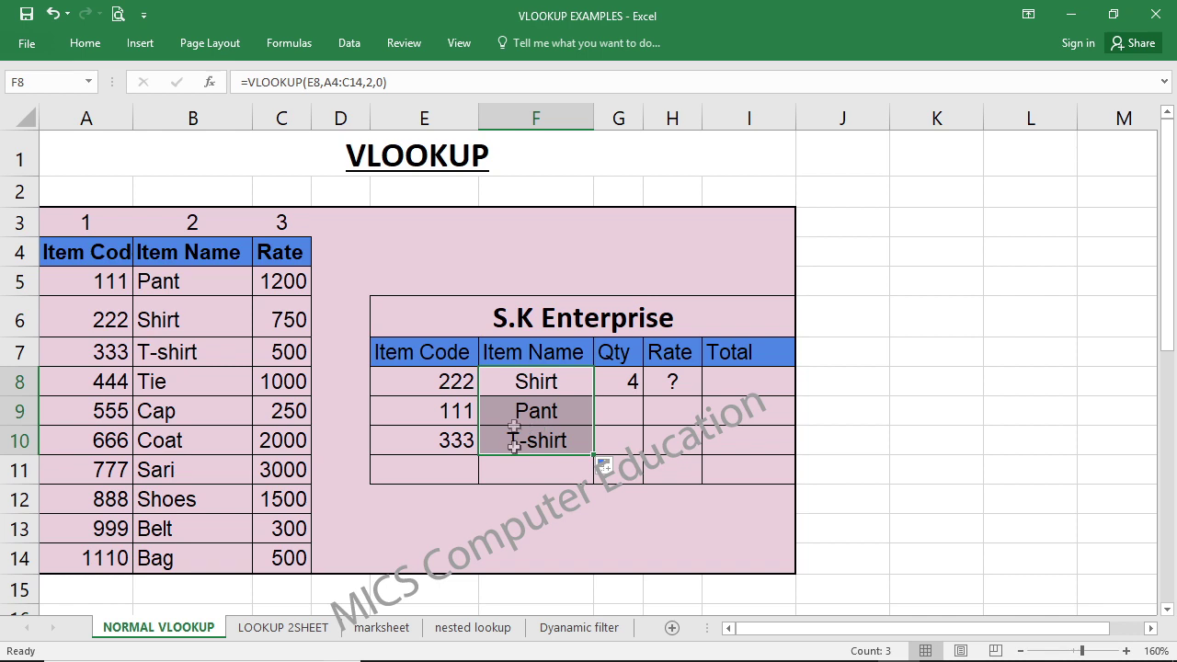
pyautogui.click(448, 443)
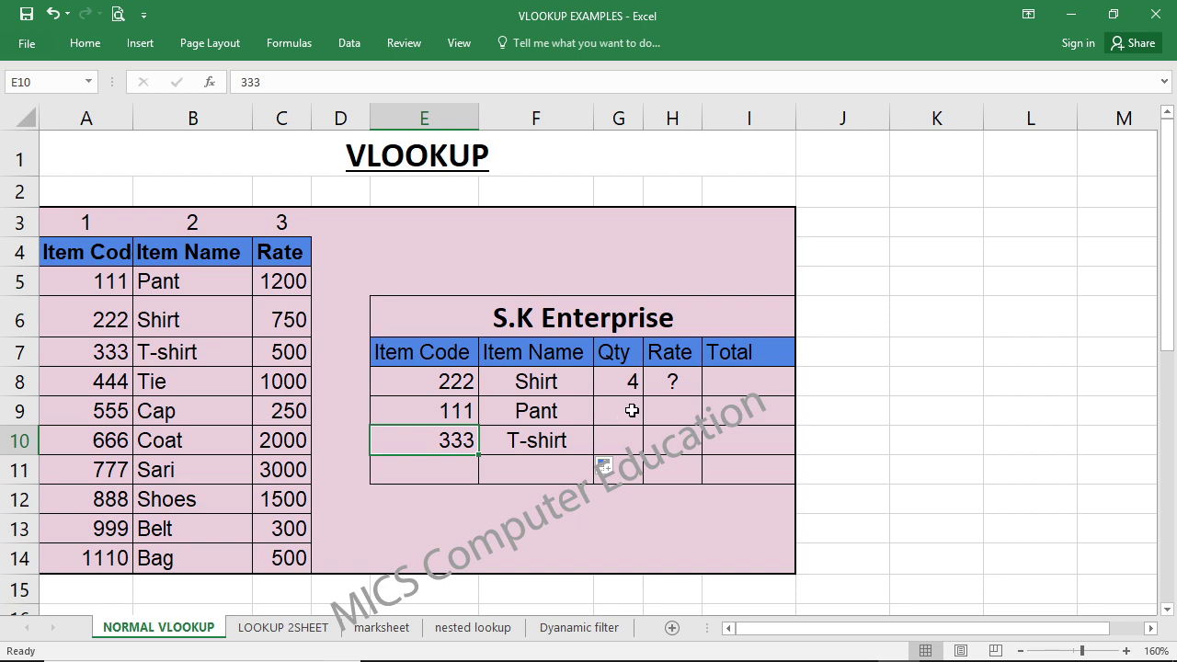
pyautogui.click(566, 441)
pyautogui.doubleClick(562, 442)
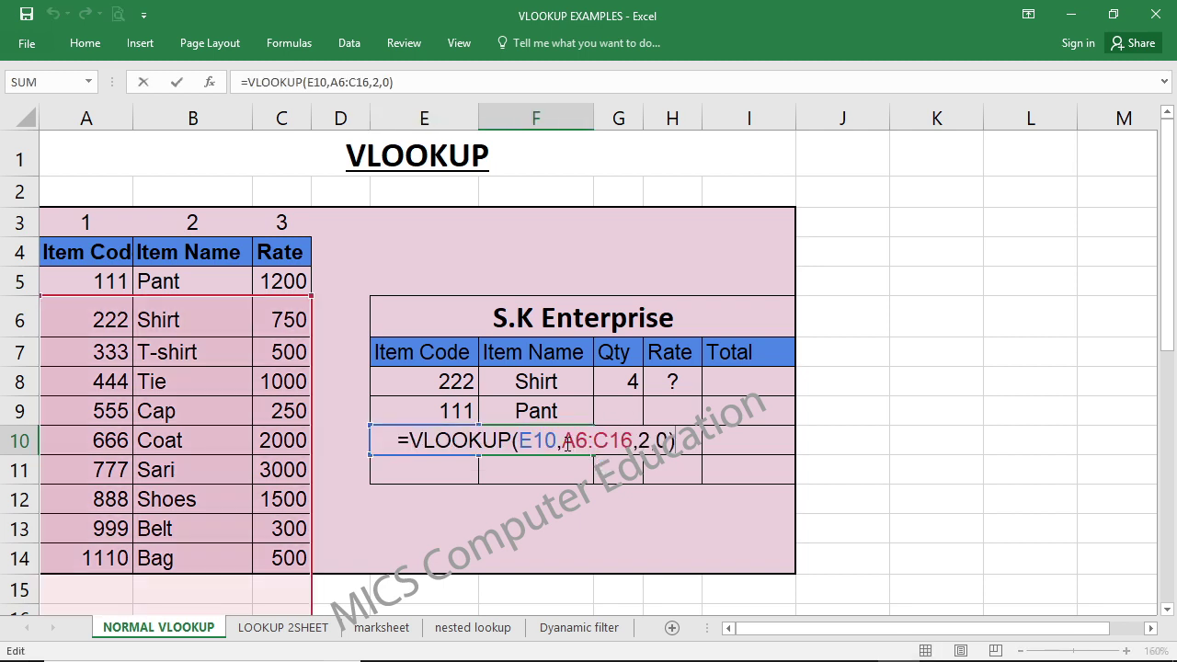
pyautogui.press('Escape')
# Step: Change the test item codes in E9 and E10 to 222 and 111
pyautogui.click(451, 440)
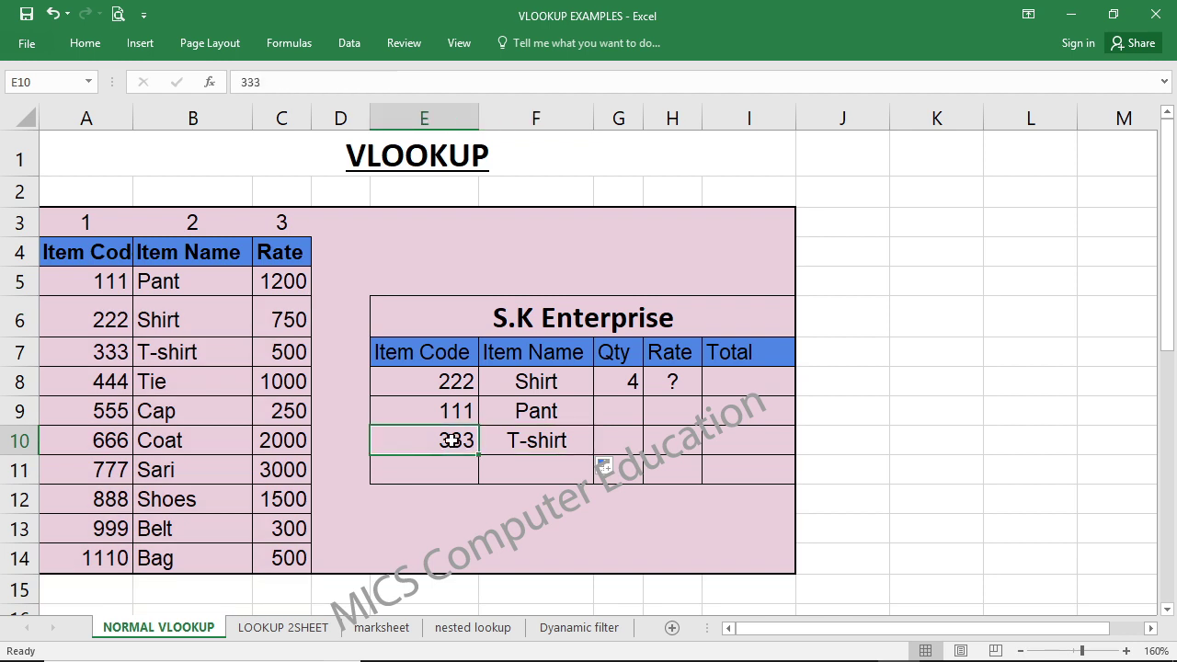
pyautogui.click(445, 410)
pyautogui.write('222')
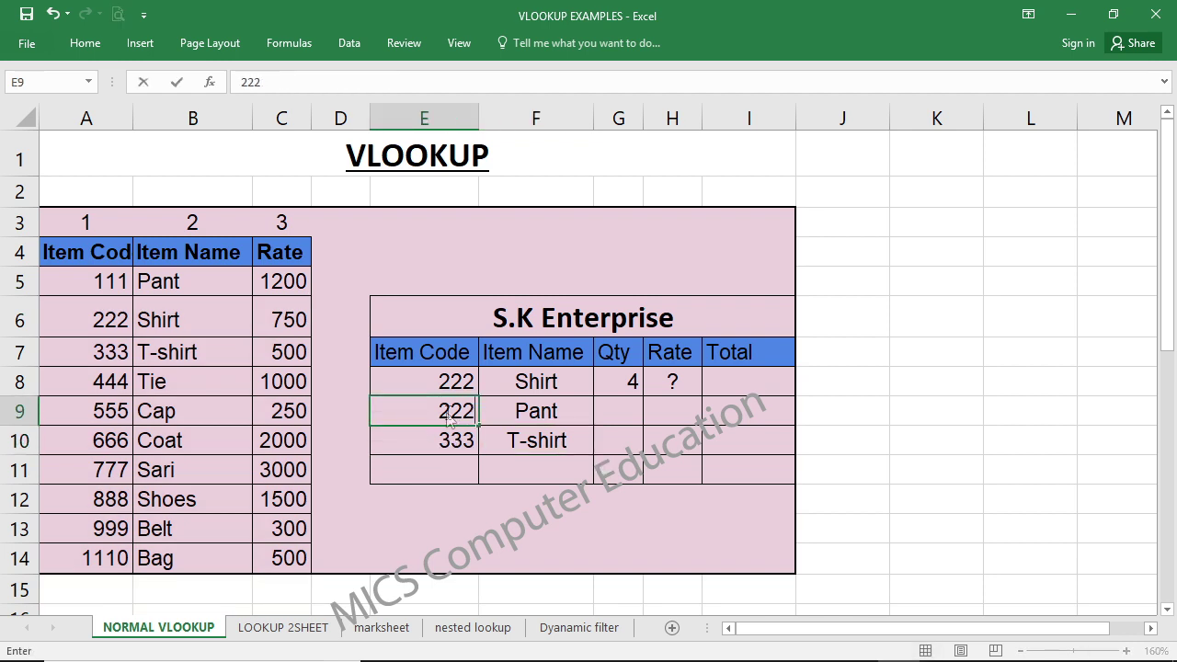
pyautogui.press('Return')
pyautogui.write('11')
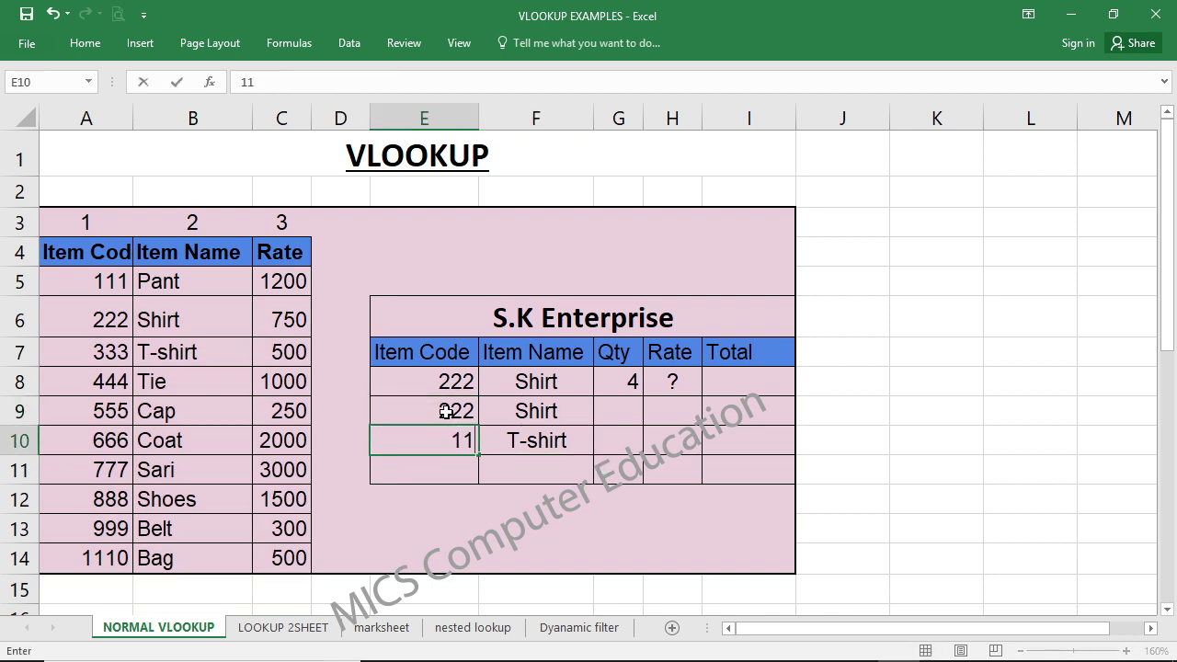
pyautogui.write('1')
pyautogui.press('Return')
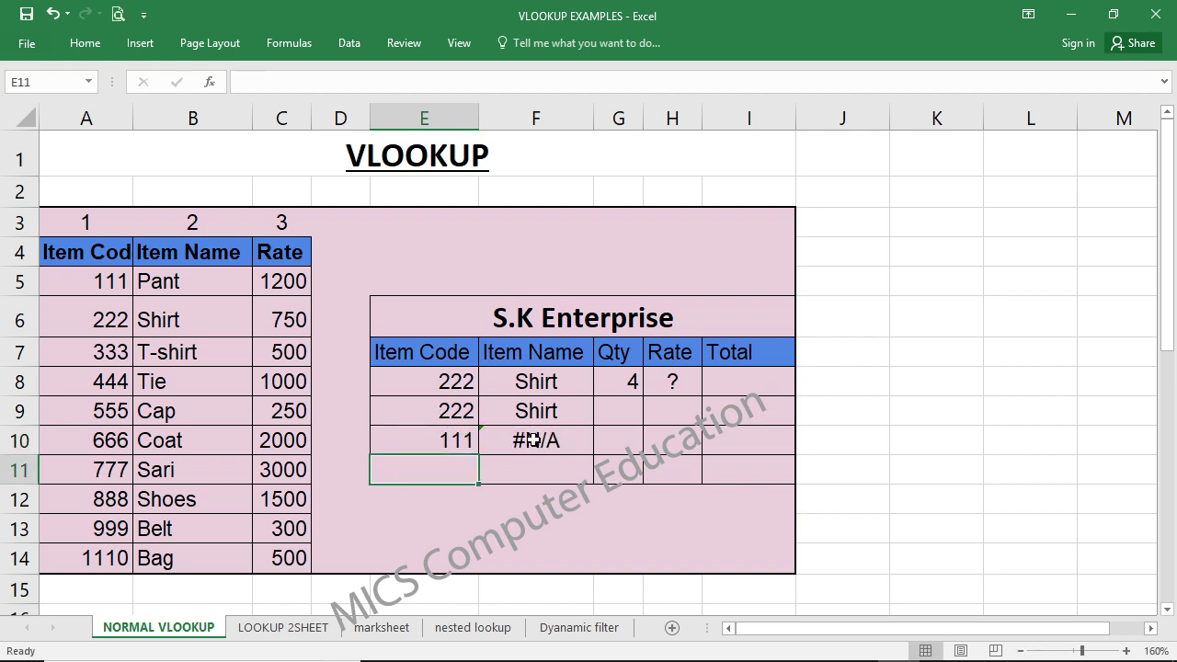
pyautogui.click(449, 413)
pyautogui.write('111')
pyautogui.press('Return')
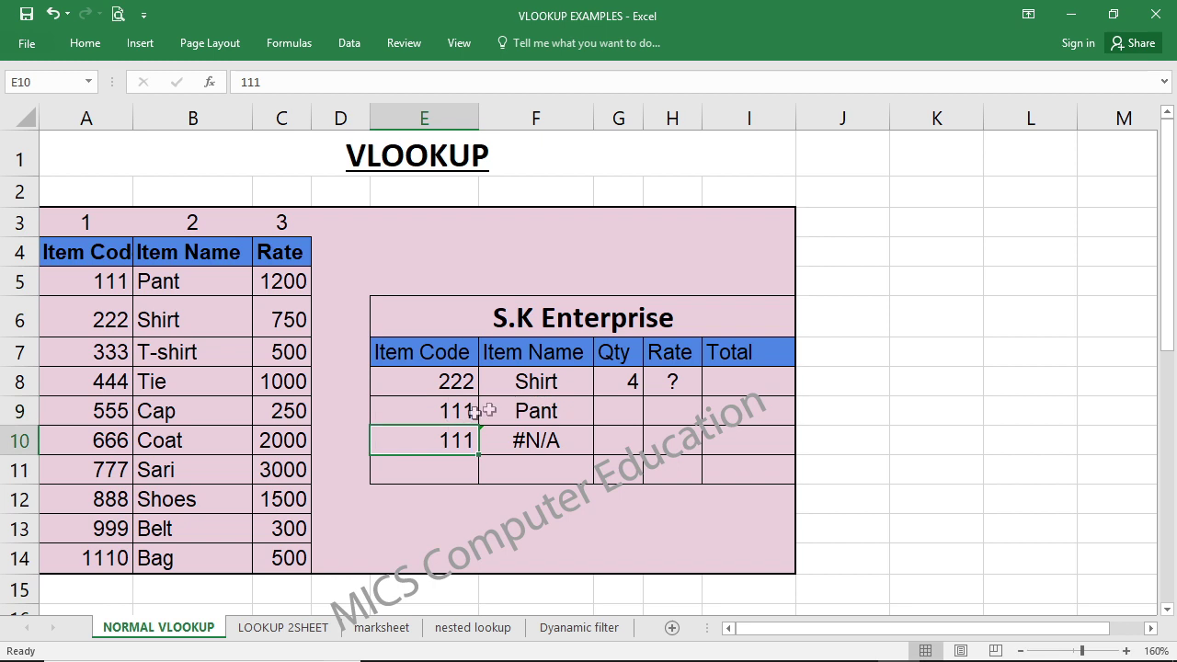
# Step: Compare the lookup ranges in F8, F9 and F10, noting F10's shifted A6:C16
pyautogui.click(514, 448)
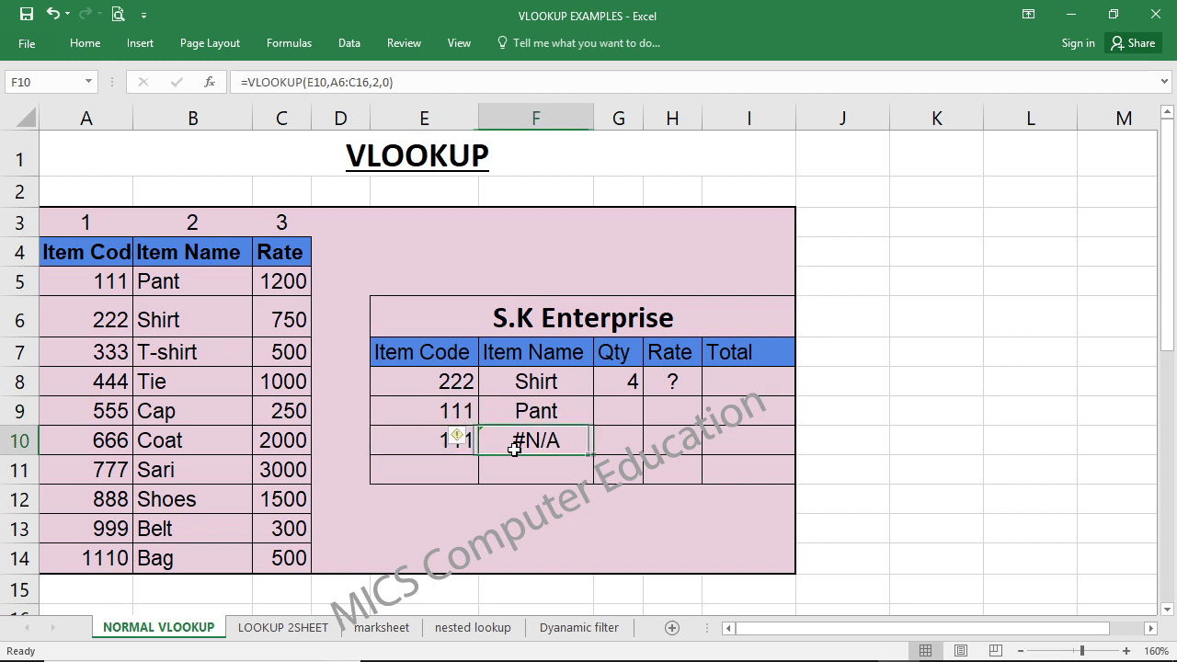
pyautogui.click(531, 382)
pyautogui.doubleClick(530, 382)
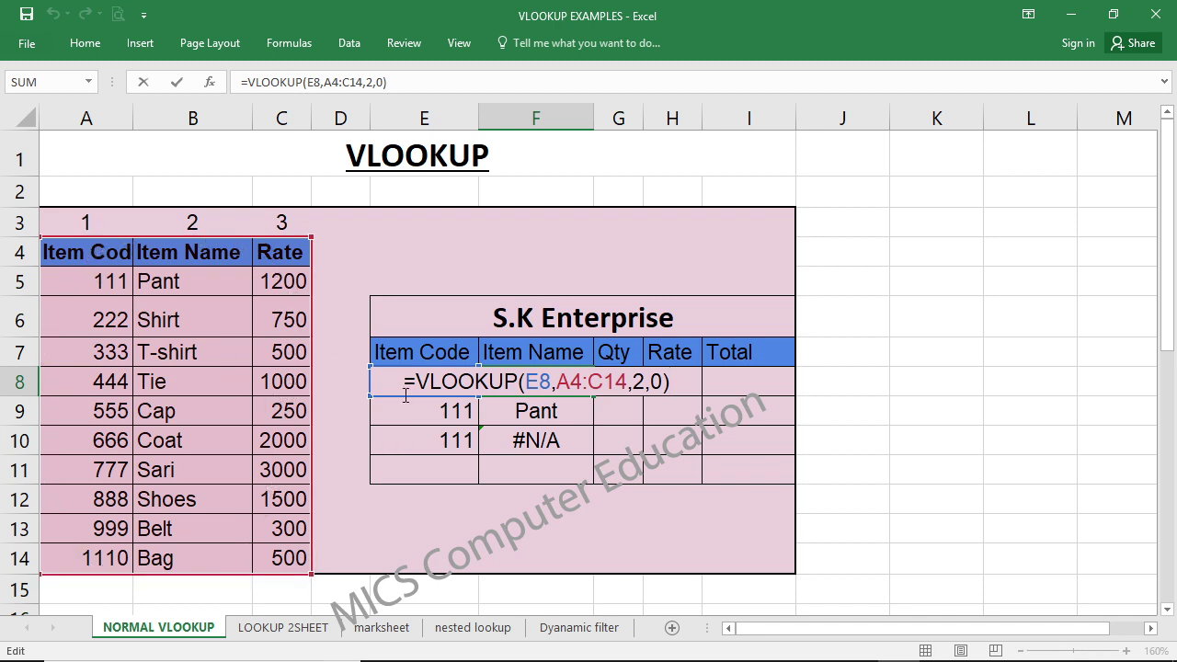
pyautogui.press('Return')
pyautogui.press('F2')
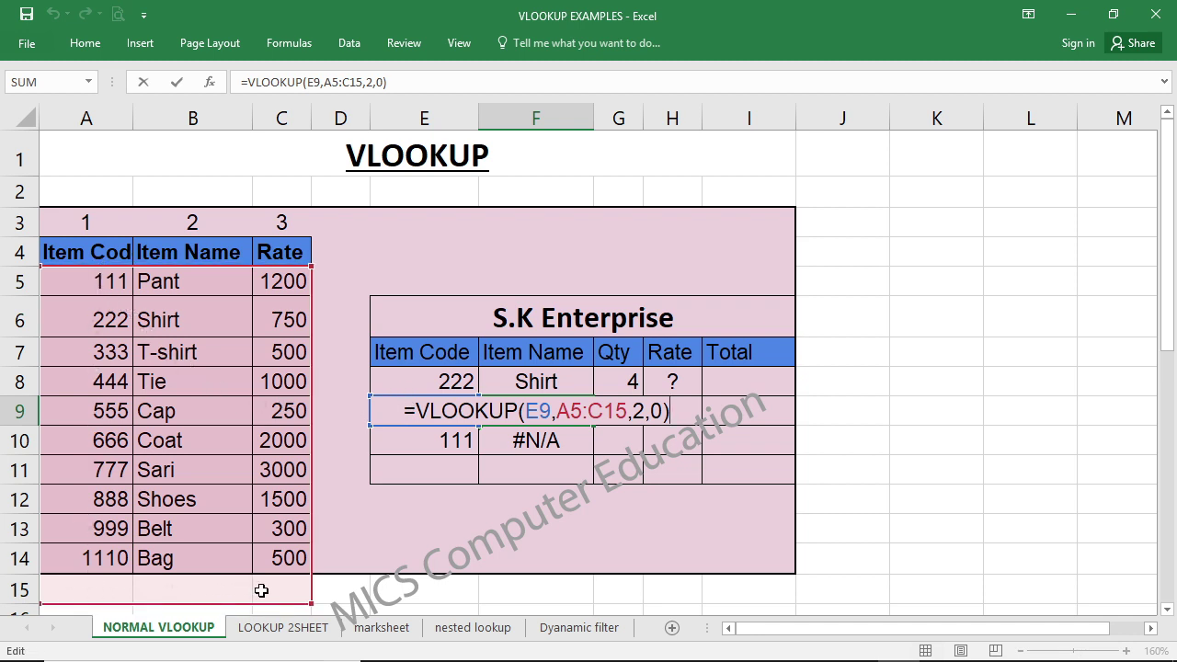
pyautogui.scroll(-1, 254, 593)
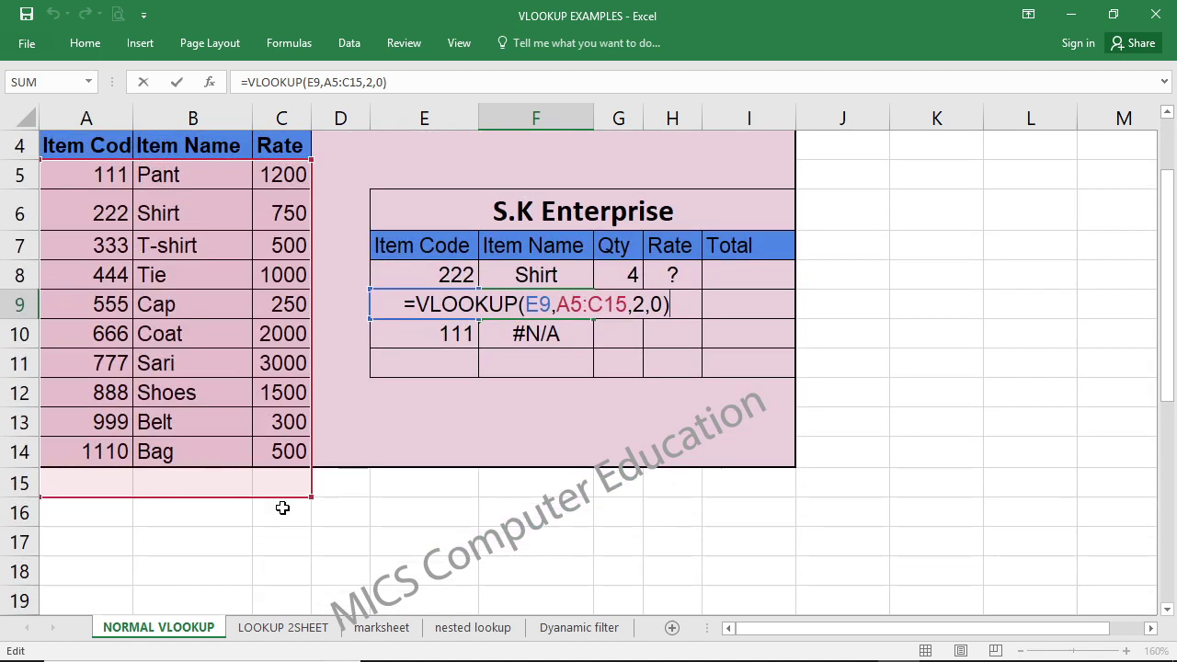
pyautogui.press('Return')
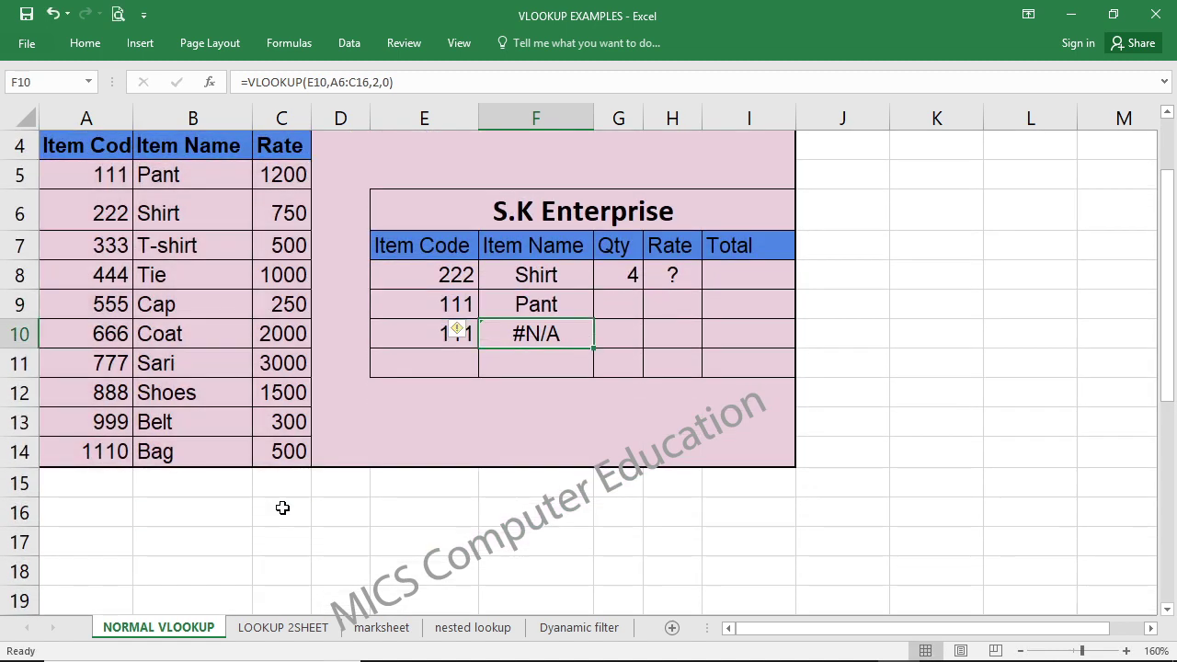
pyautogui.press('F2')
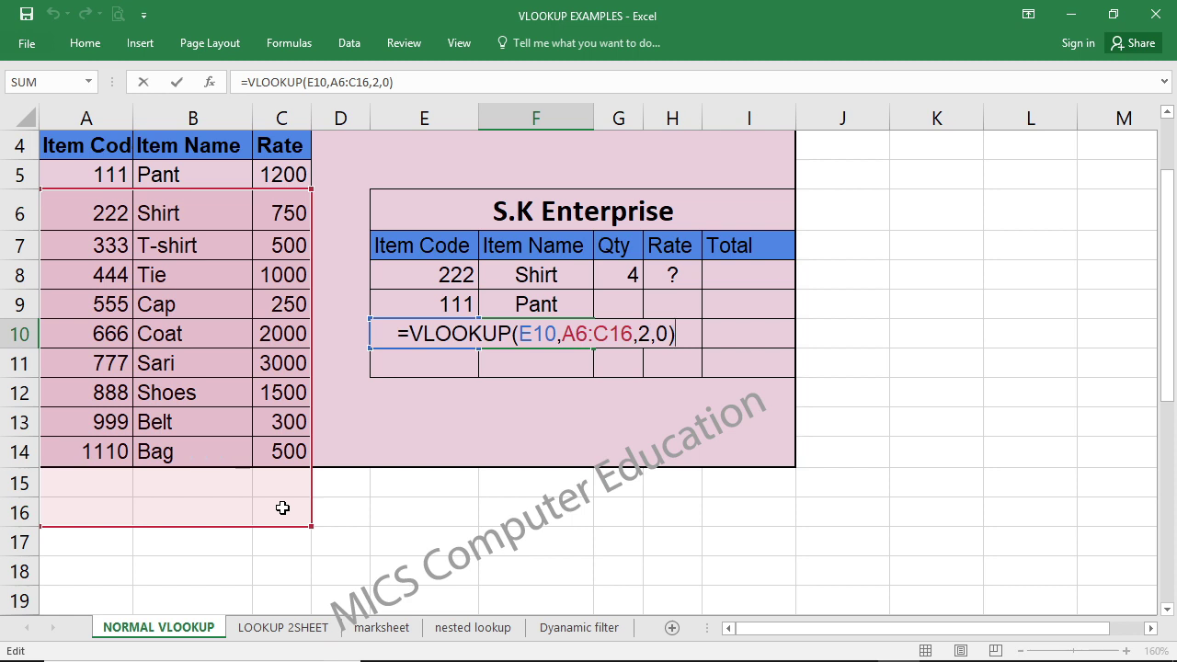
pyautogui.press('Return')
# Step: Go back to F8 and edit its formula at the table range reference
pyautogui.press('Up')
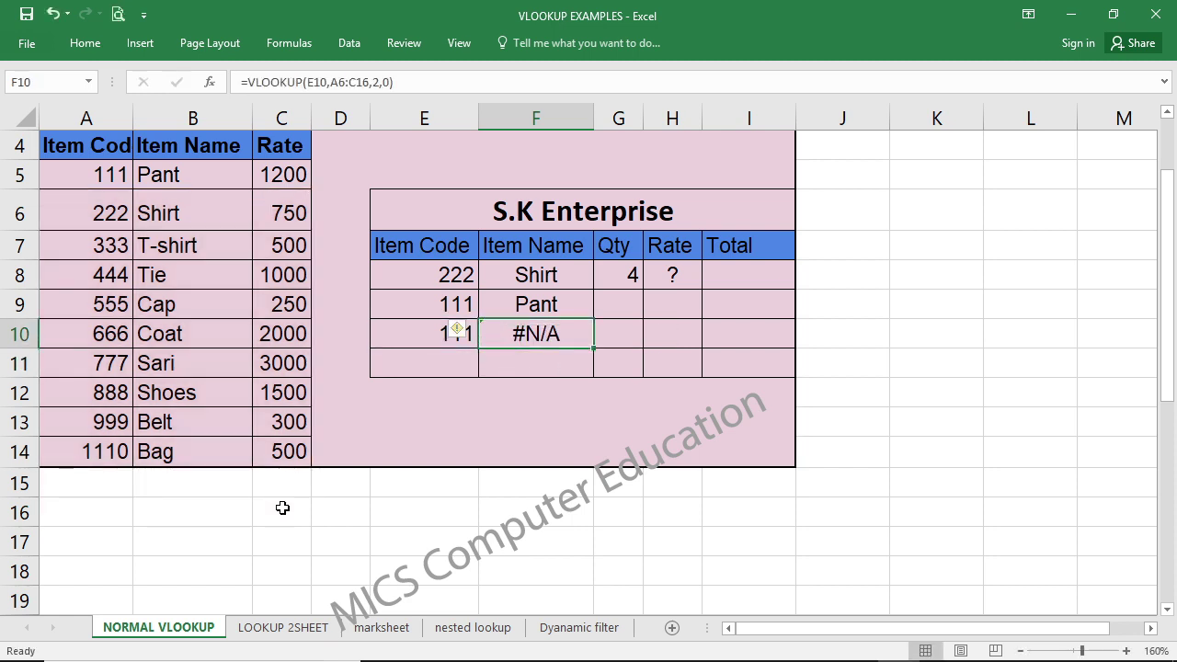
pyautogui.press('Up')
pyautogui.press('Up')
pyautogui.press('F2')
pyautogui.press('Left')
pyautogui.press('Left')
pyautogui.press('Left')
pyautogui.press('Left')
pyautogui.press('Left')
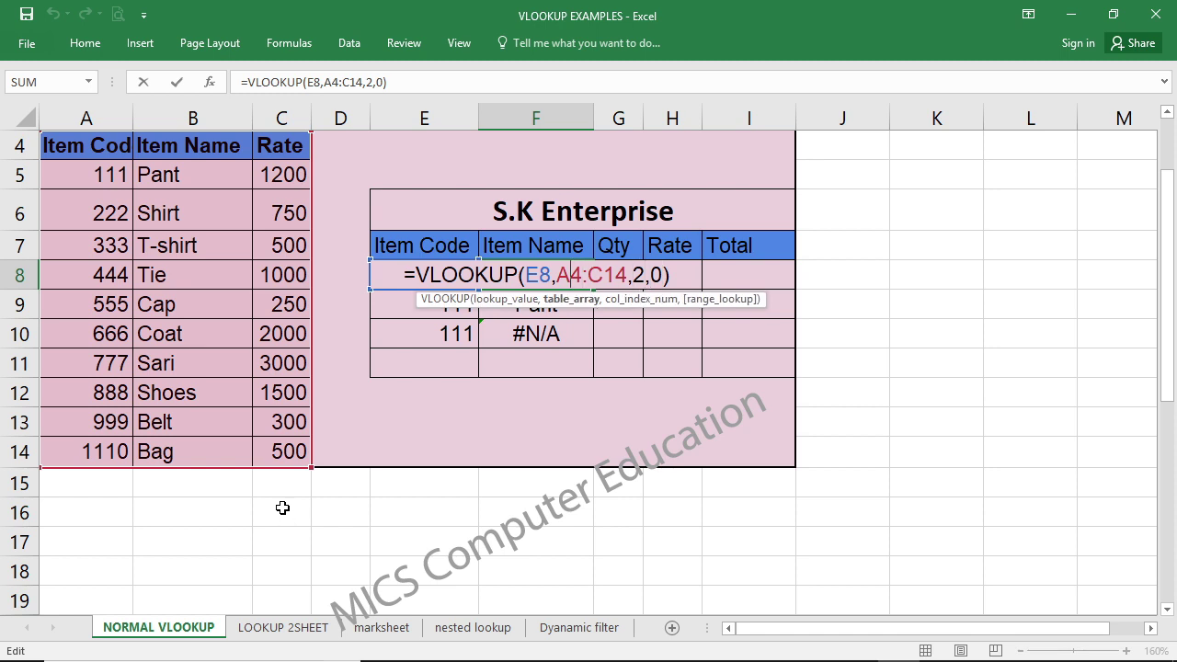
# Step: Lock F8's table range as the absolute reference $A$4:$C$14
pyautogui.press('F4')
pyautogui.press('Right')
pyautogui.press('Right')
pyautogui.press('F4')
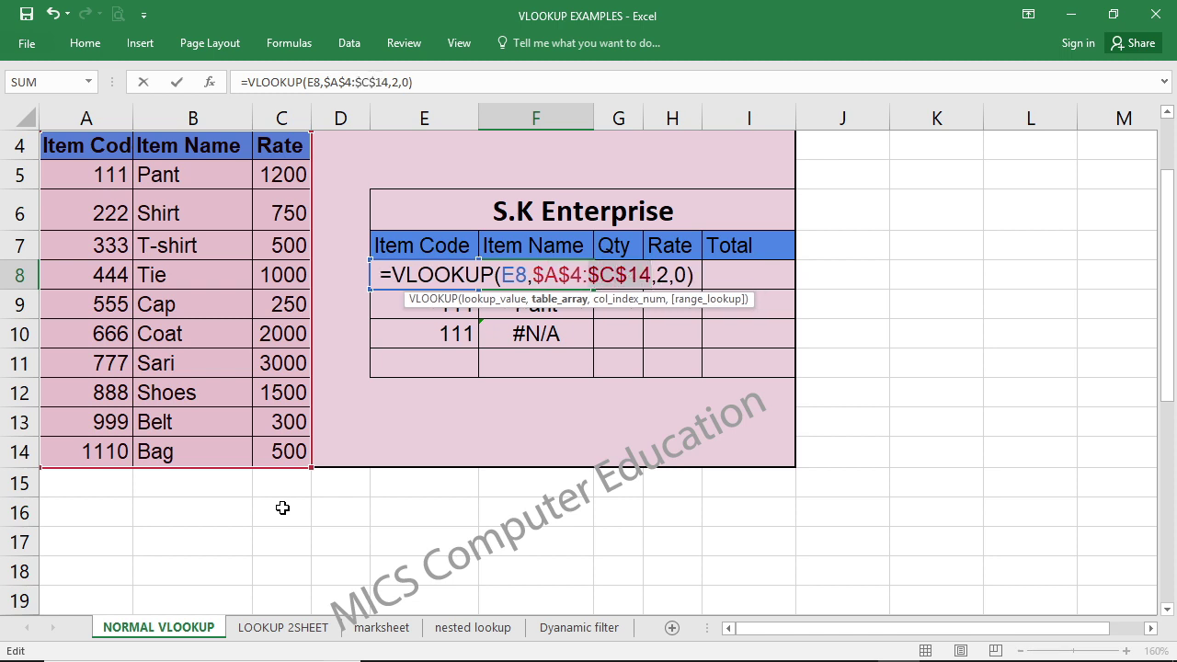
pyautogui.press('Return')
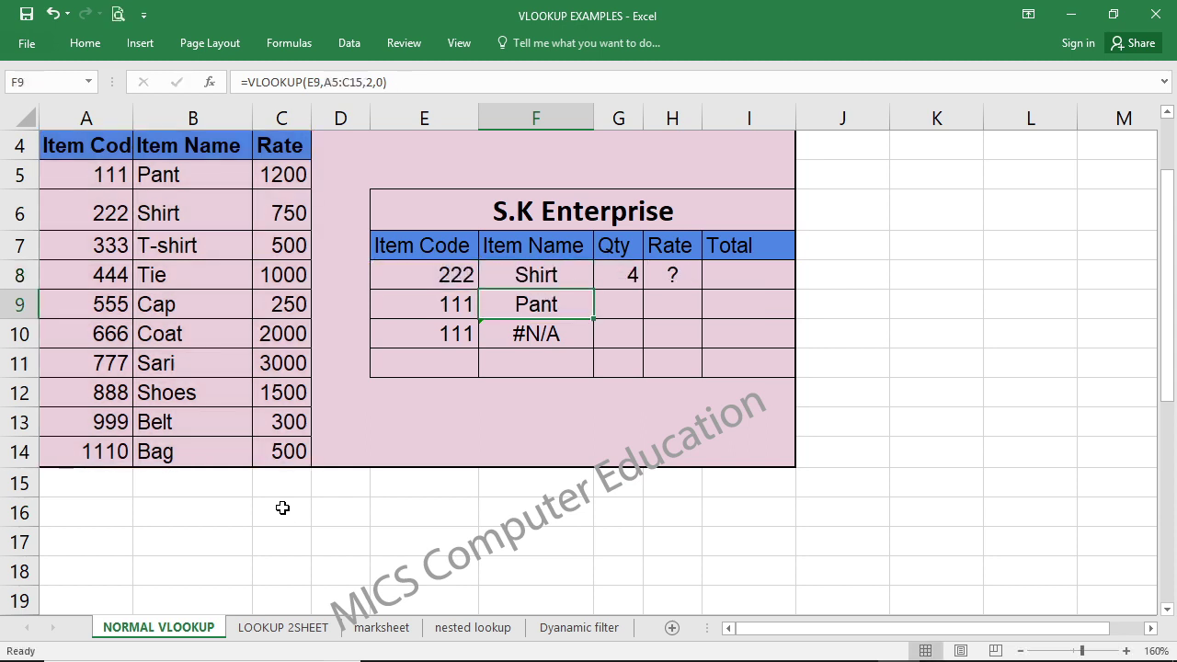
# Step: Copy the fixed formula down to F10 and verify F9 and F10 show Pant
pyautogui.click(571, 272)
pyautogui.moveTo(593, 290); pyautogui.dragTo(595, 341)
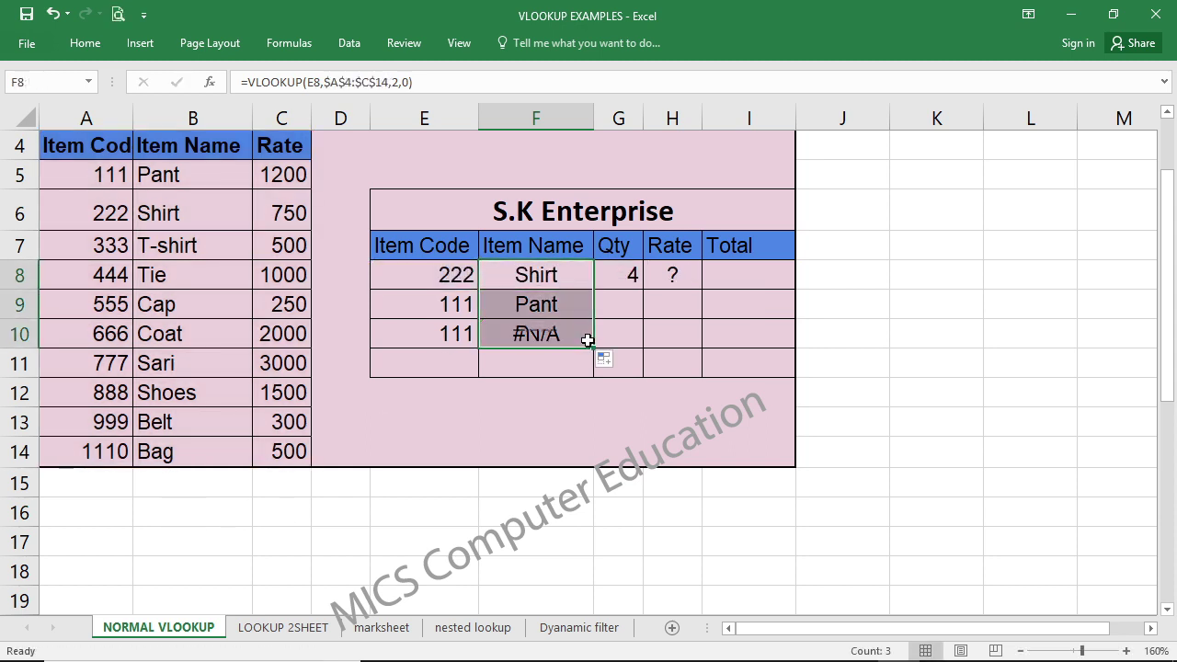
pyautogui.click(545, 307)
pyautogui.doubleClick(545, 307)
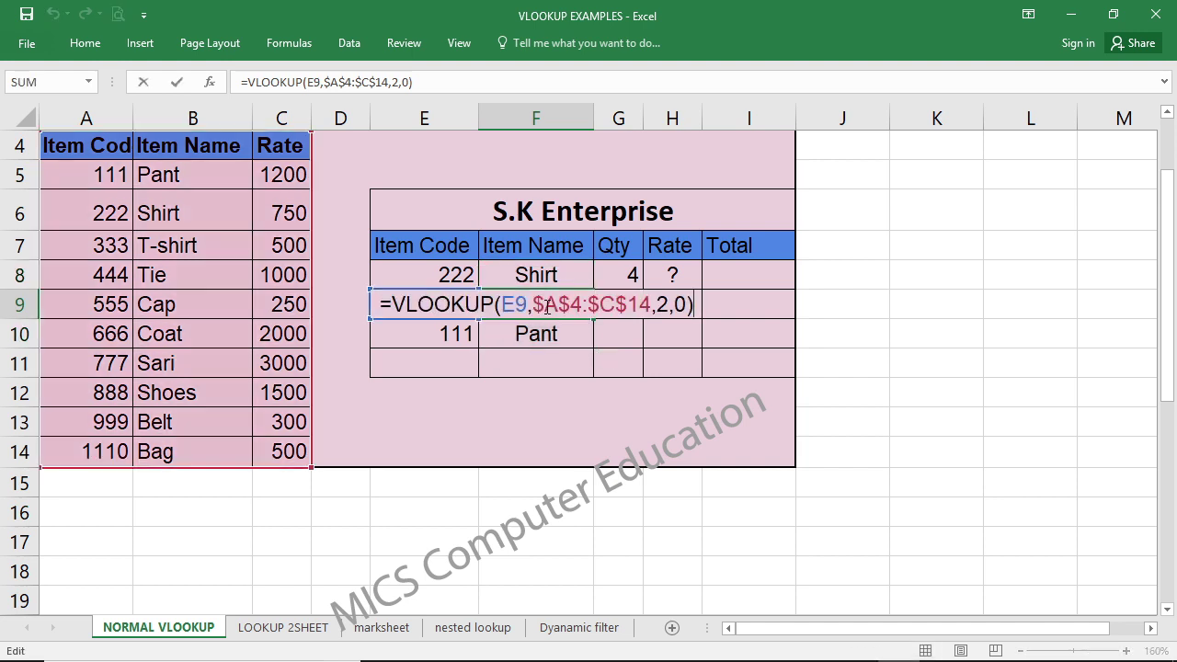
pyautogui.press('Return')
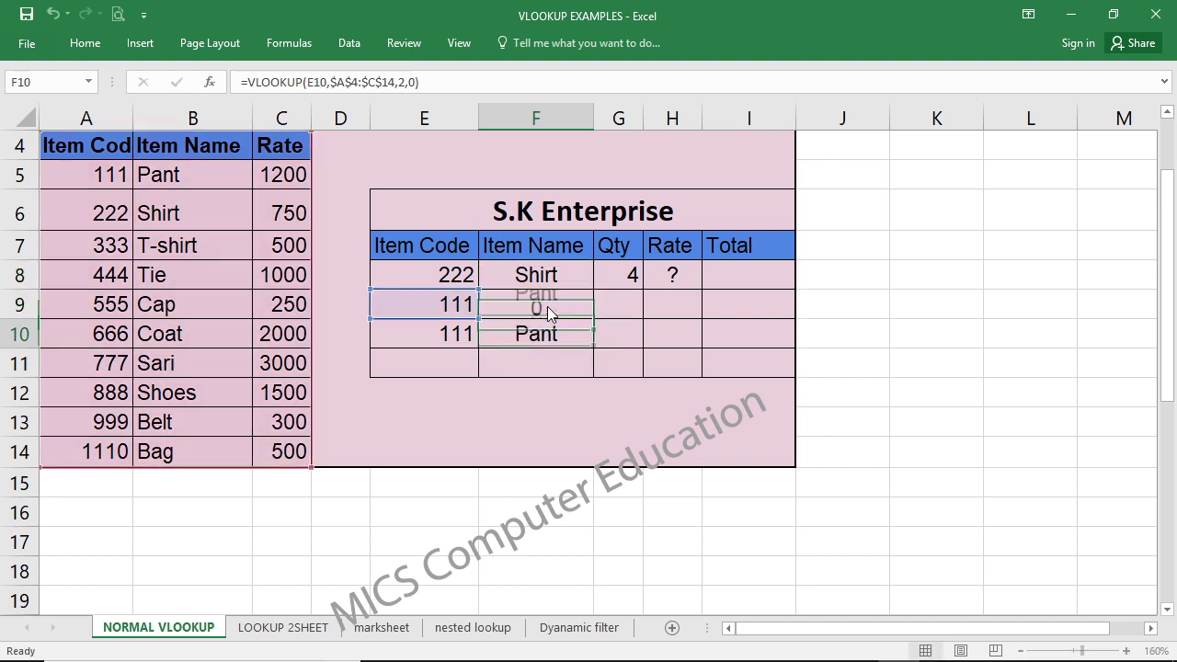
pyautogui.press('F2')
pyautogui.press('Return')
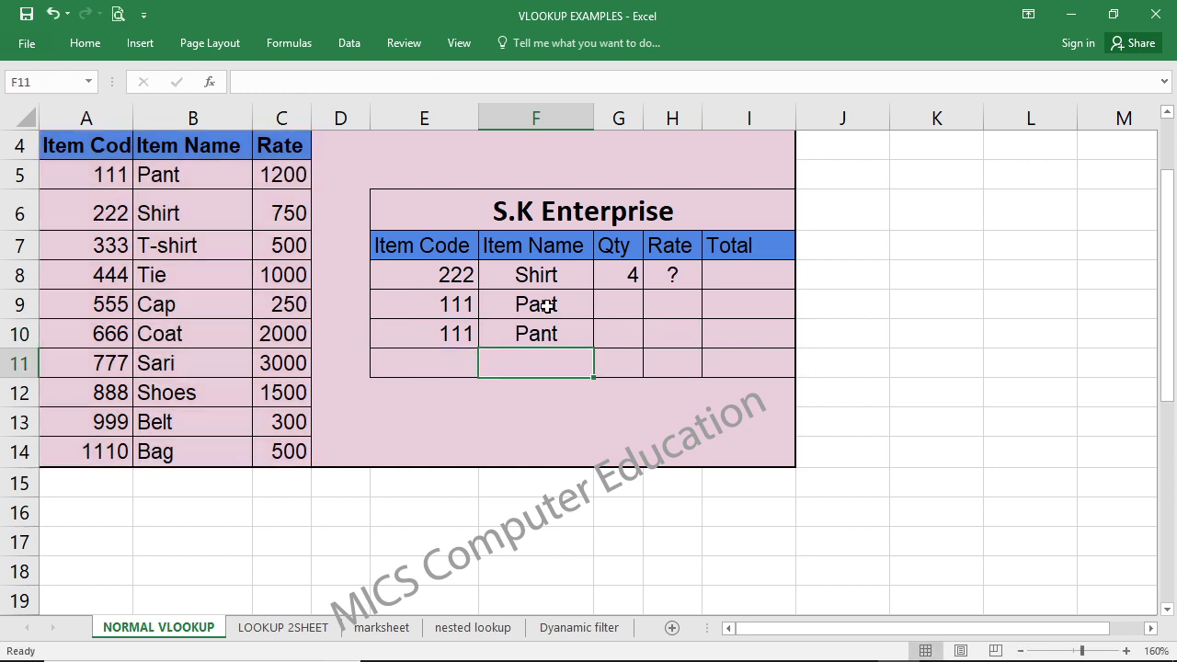
pyautogui.click(549, 281)
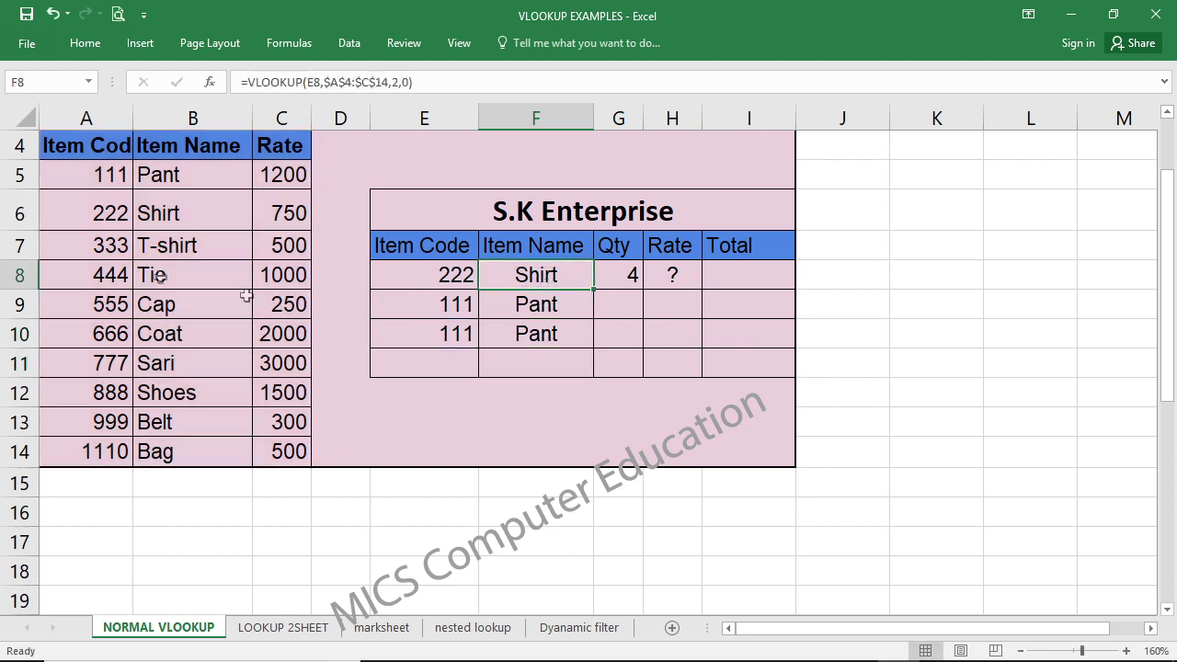
pyautogui.press('F2')
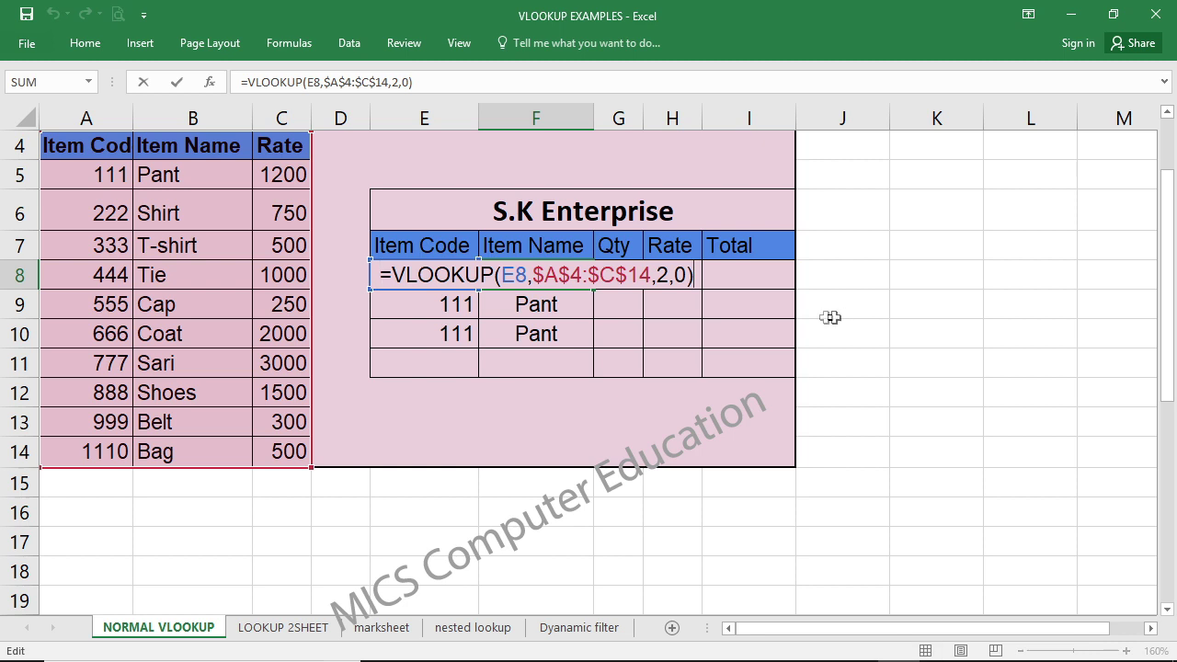
pyautogui.moveTo(651, 276); pyautogui.dragTo(532, 281)
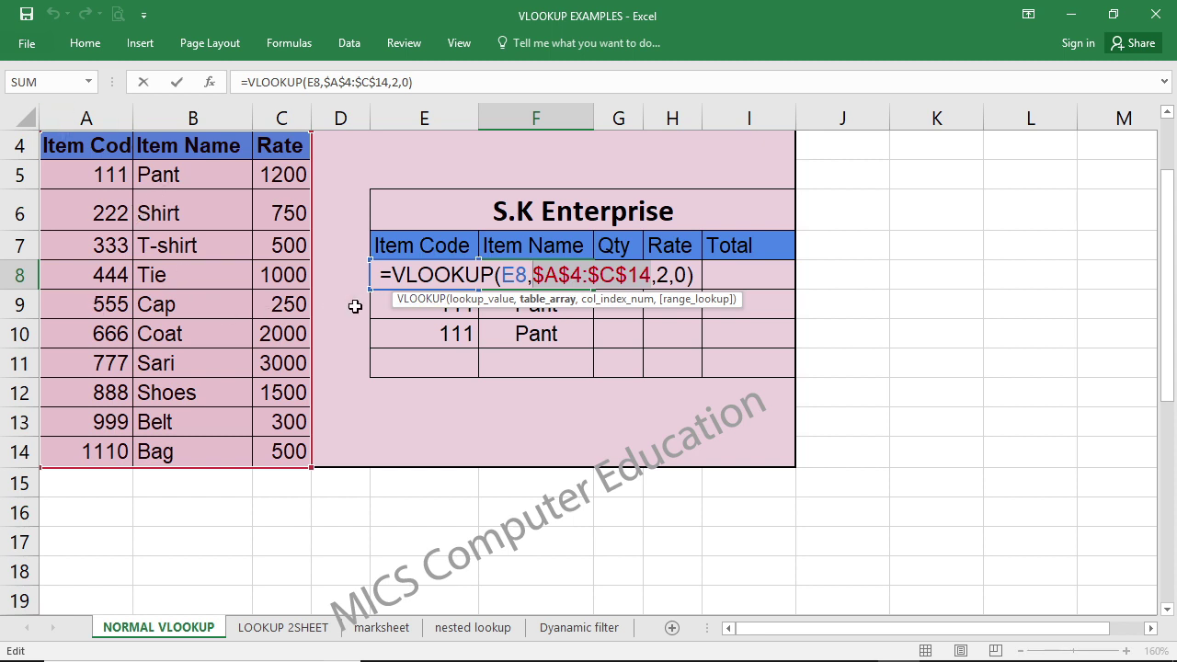
pyautogui.click(482, 533)
pyautogui.moveTo(110, 147); pyautogui.dragTo(281, 451)
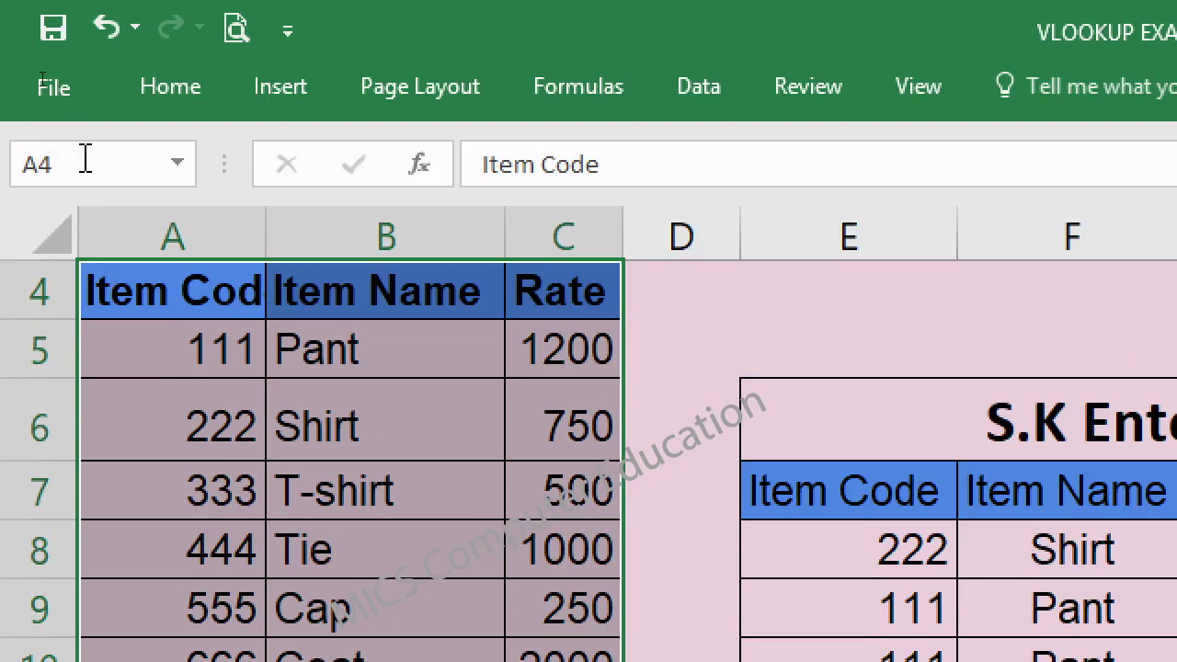
# Step: Name the item table A4:C14 'Item_lits' after the hyphenated name 'items-lis' is rejected
pyautogui.click(84, 158)
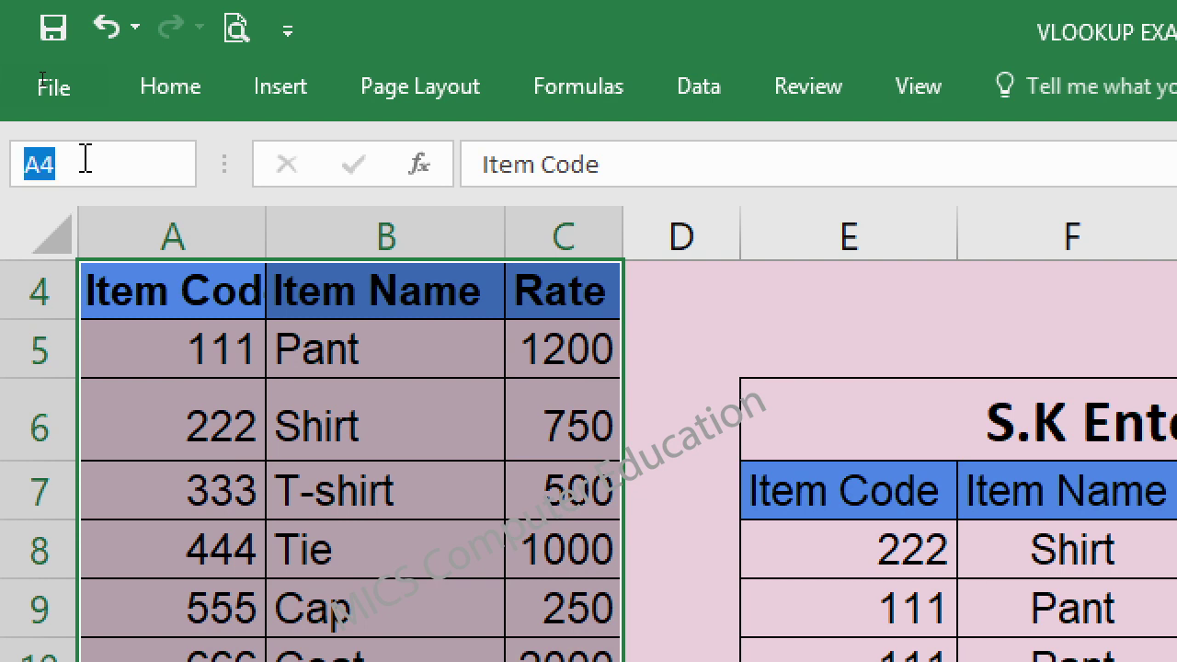
pyautogui.press('BackSpace')
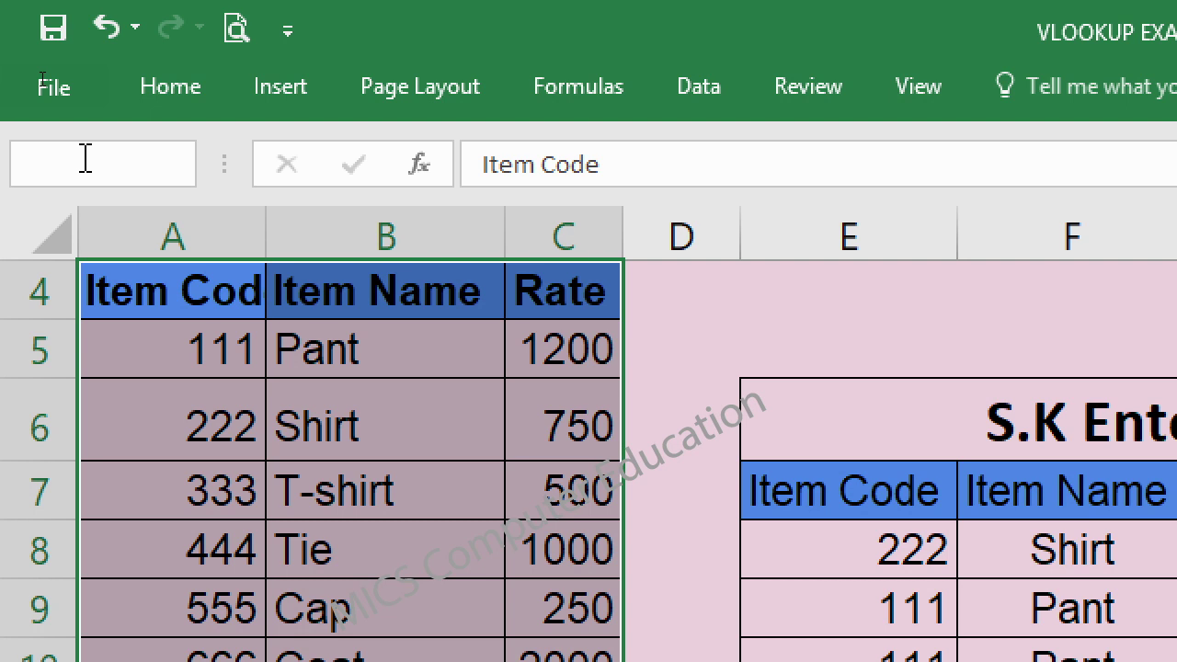
pyautogui.write('items')
pyautogui.write('-lis')
pyautogui.press('Return')
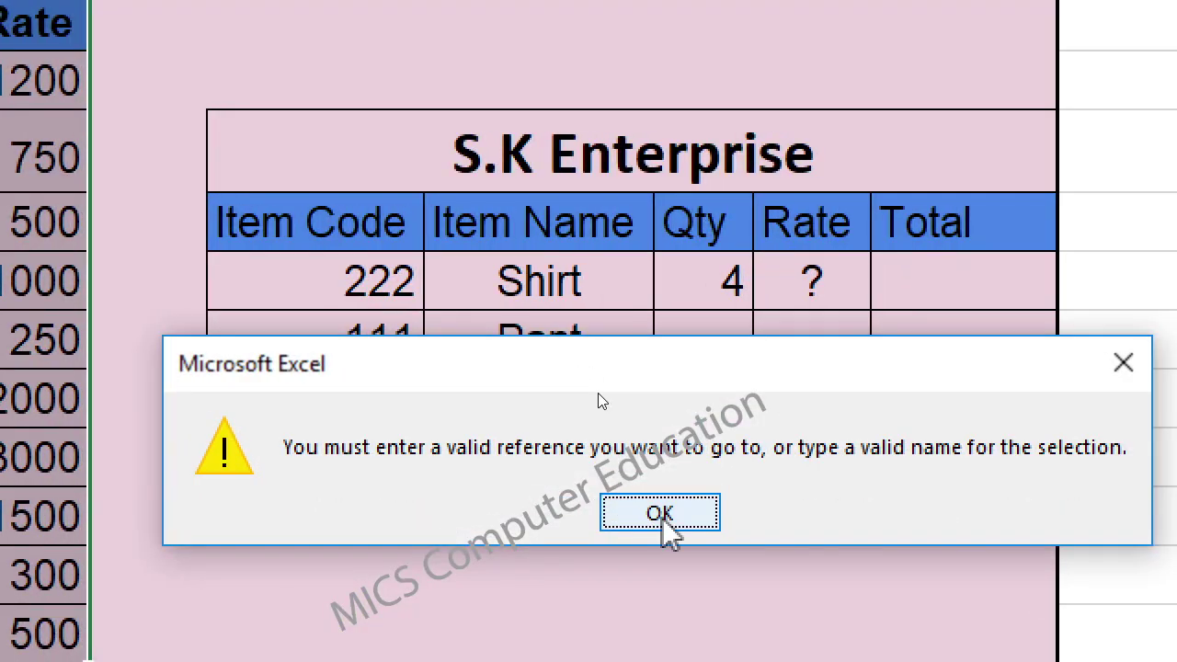
pyautogui.click(666, 515)
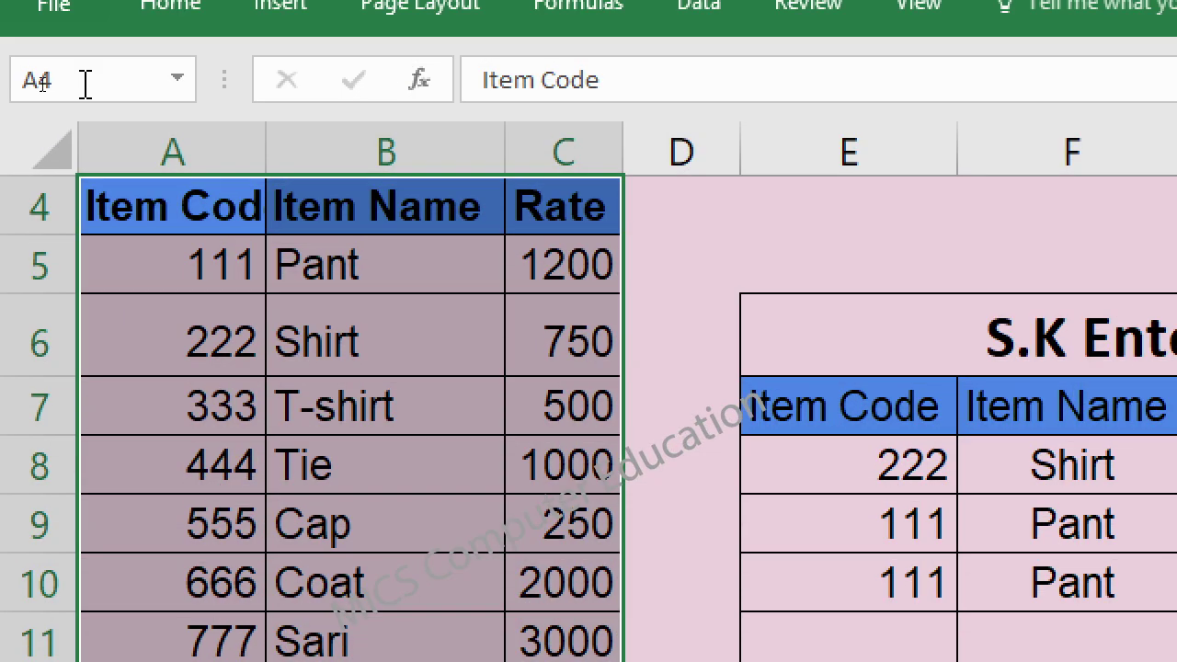
pyautogui.click(85, 84)
pyautogui.press('BackSpace')
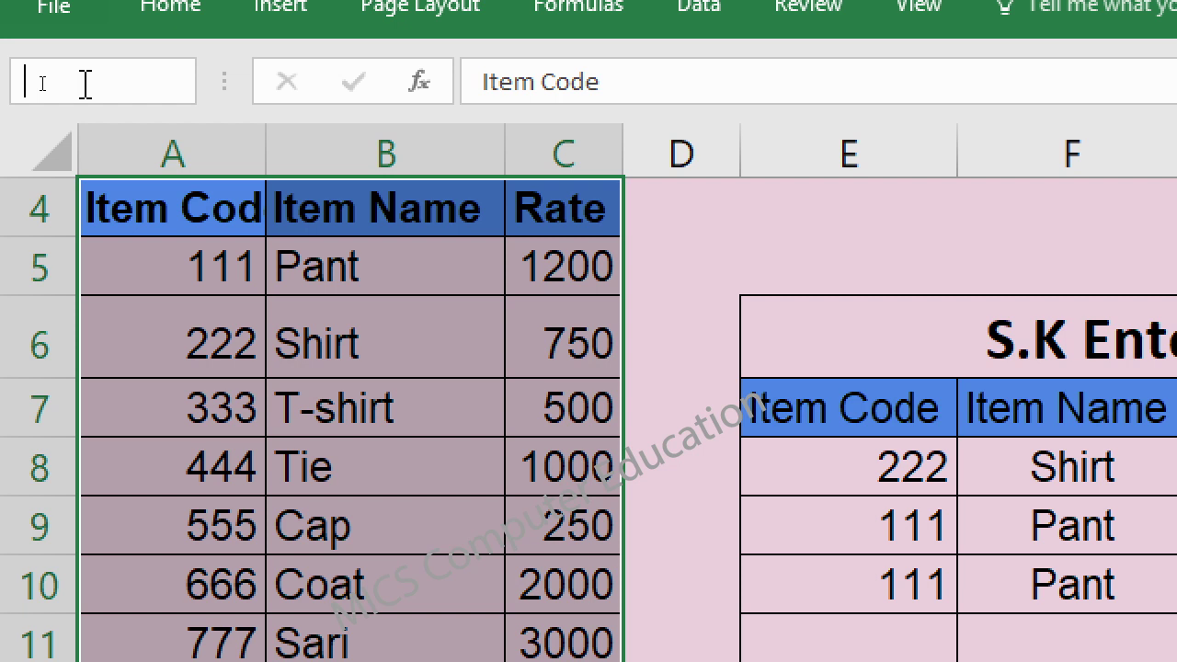
pyautogui.write('I')
pyautogui.write('tem')
pyautogui.write('_lits')
pyautogui.press('Return')
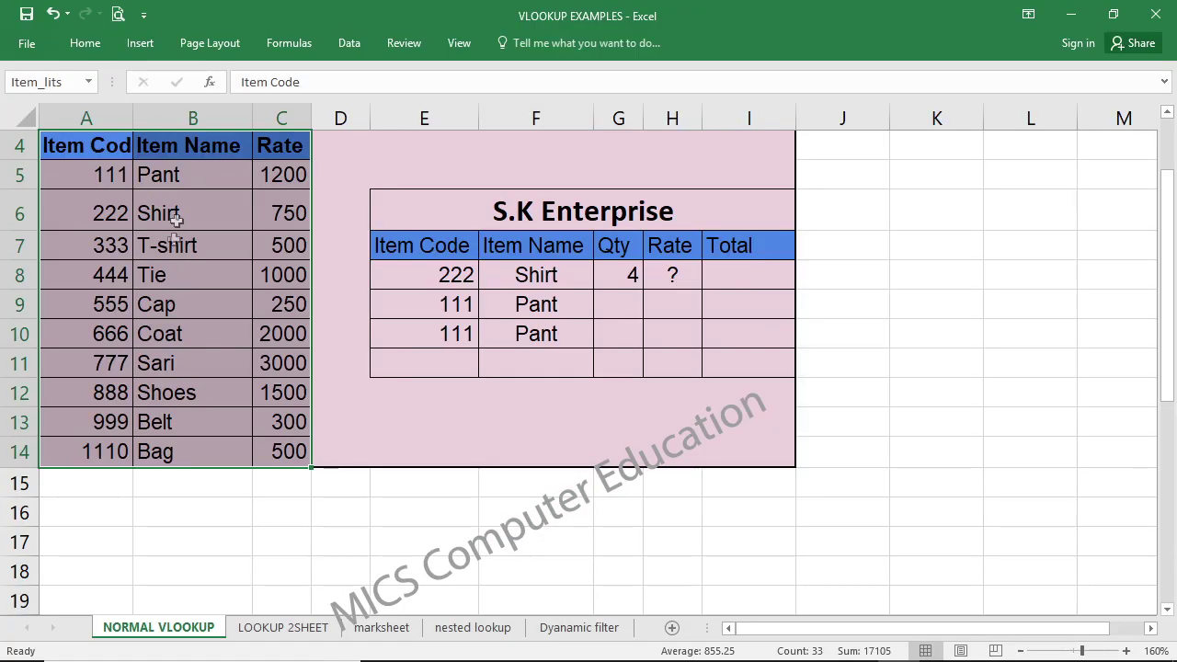
pyautogui.hotkey('ctrl', 'q')
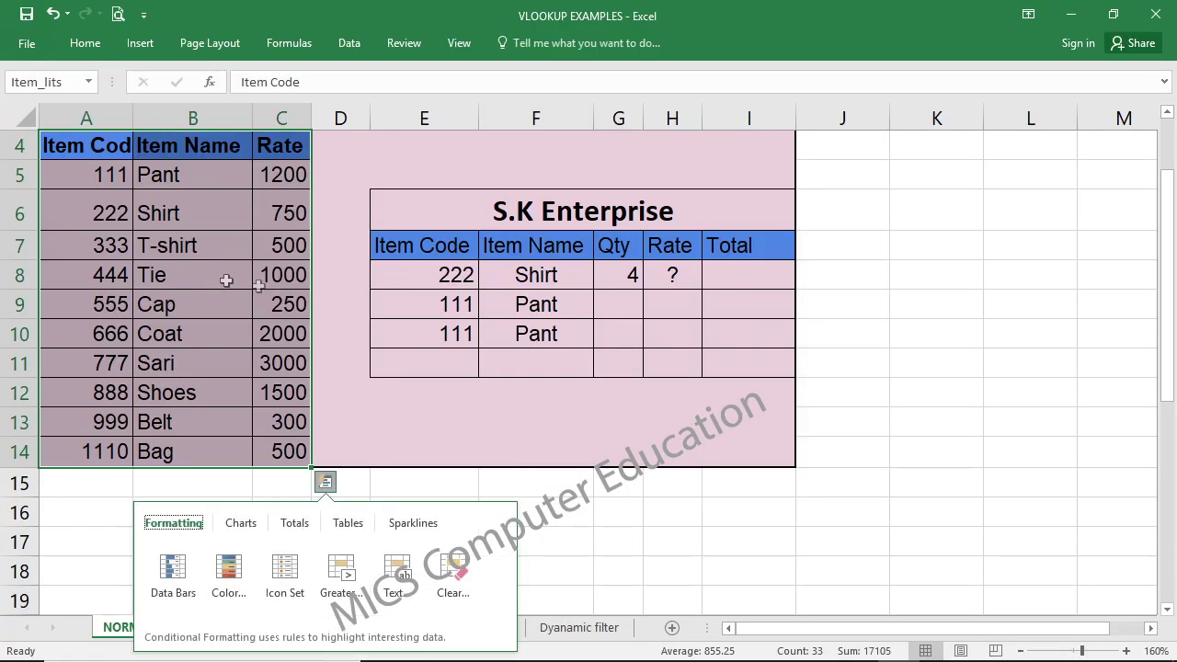
# Step: Replace $A$4:$C$14 in F8 with Item_lits, giving =VLOOKUP(E8,Item_lits,2,0)
pyautogui.click(572, 280)
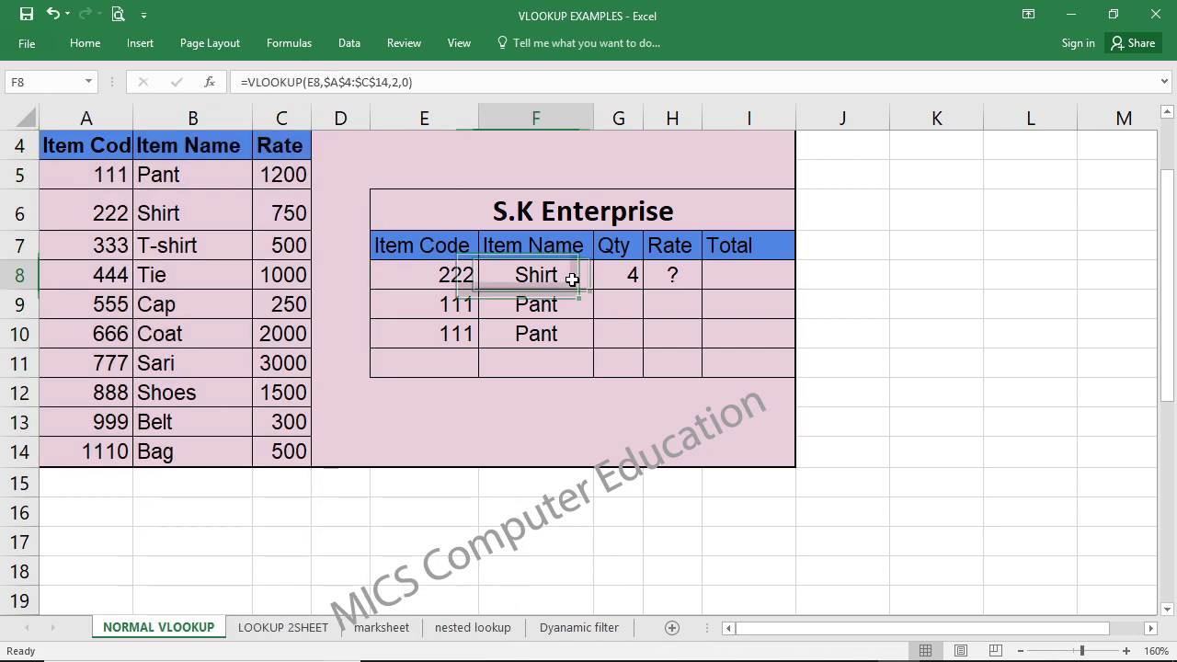
pyautogui.press('F2')
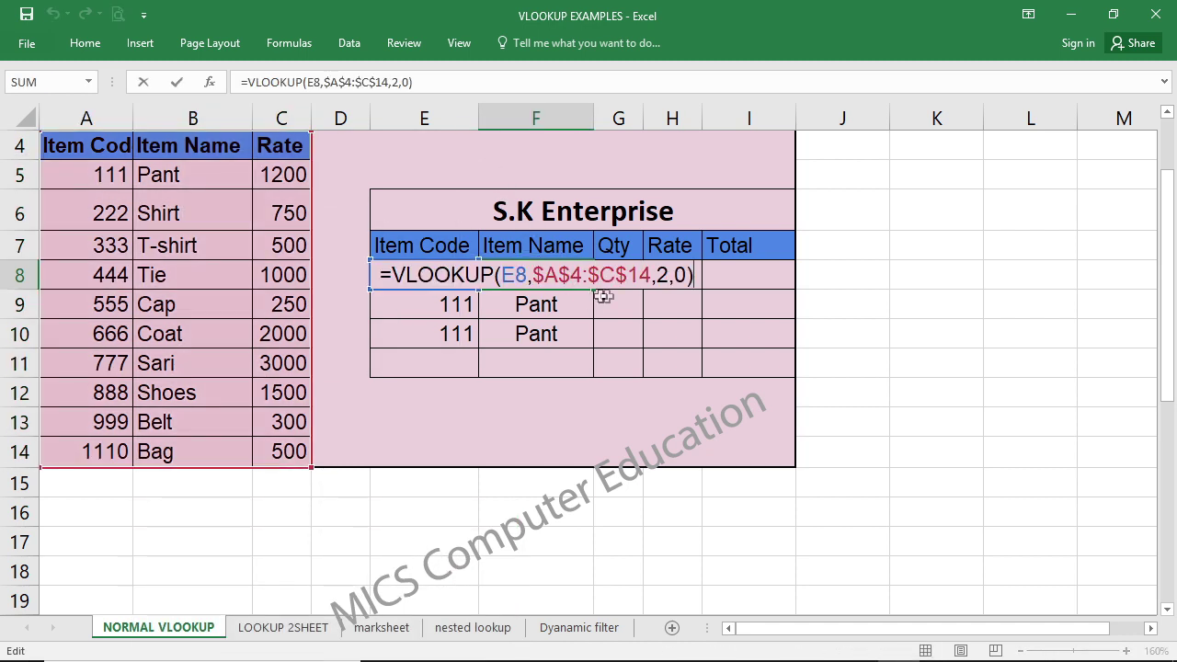
pyautogui.moveTo(614, 274); pyautogui.dragTo(552, 262)
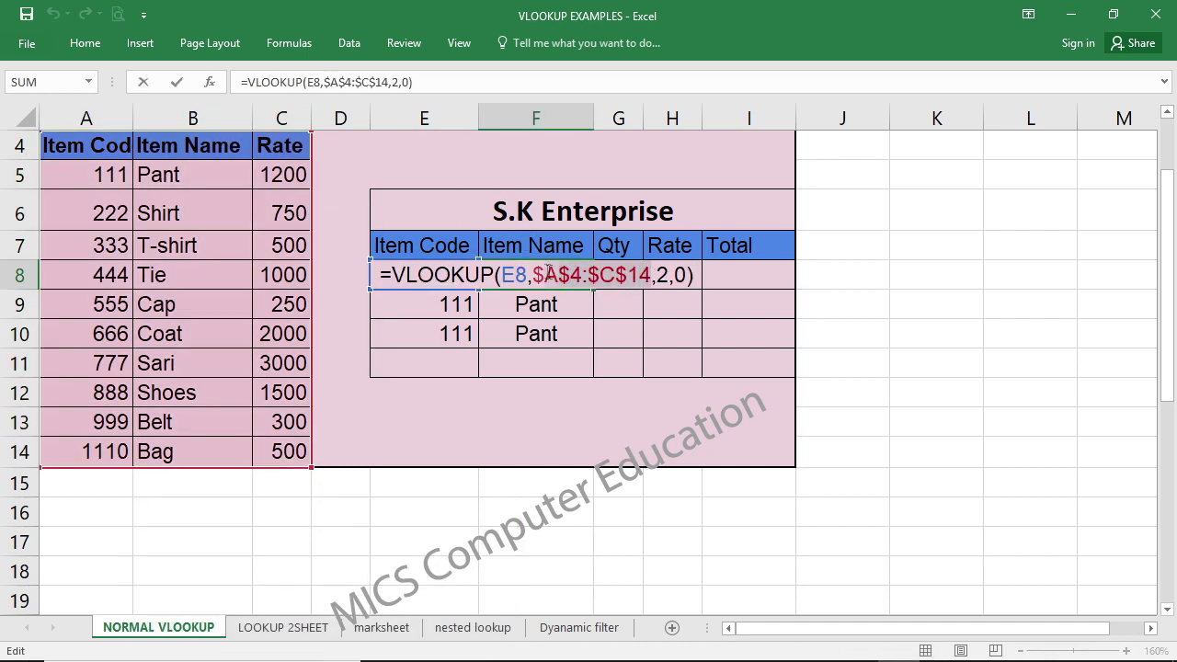
pyautogui.press('BackSpace')
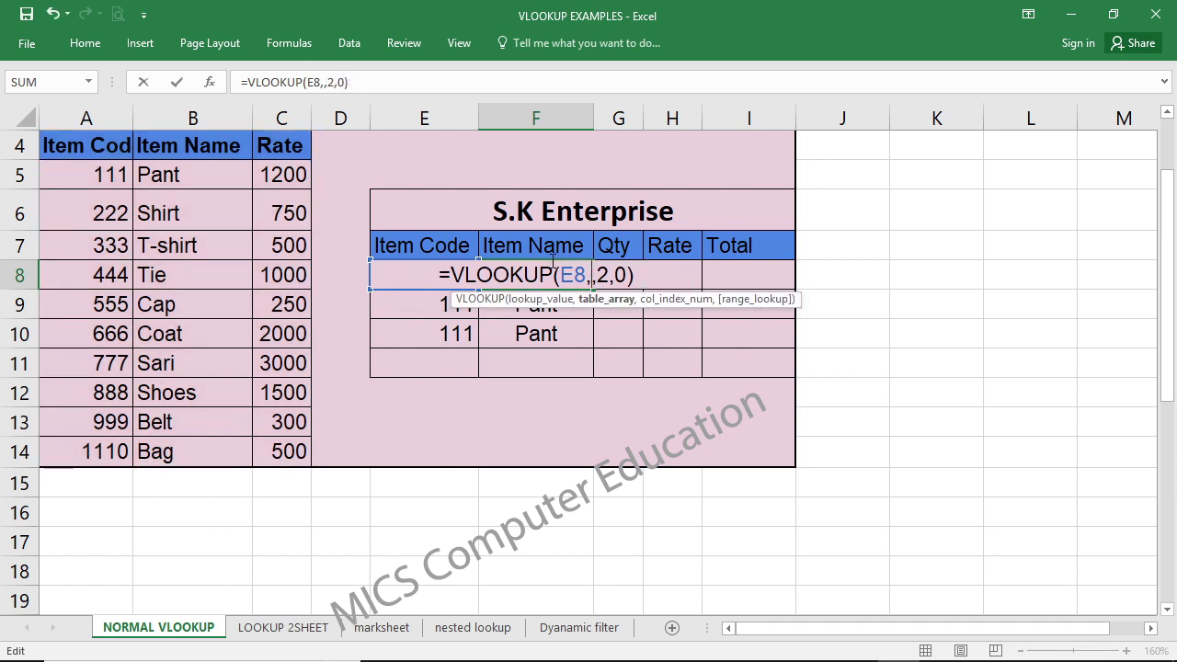
pyautogui.write('ite')
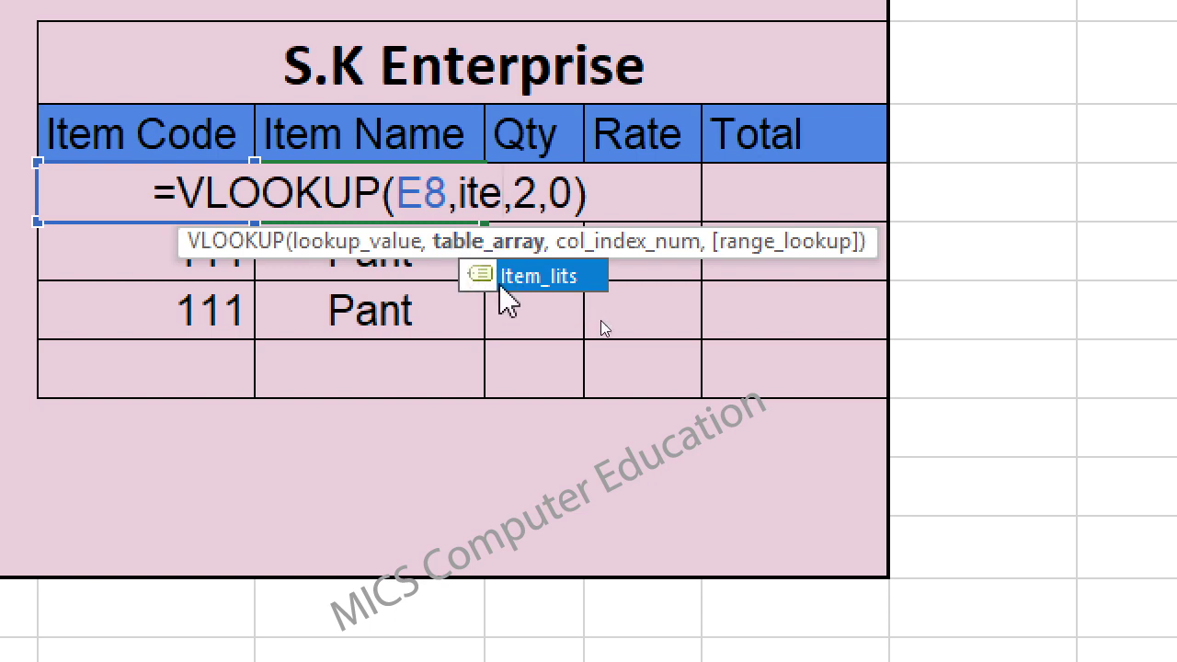
pyautogui.press('BackSpace')
pyautogui.press('BackSpace')
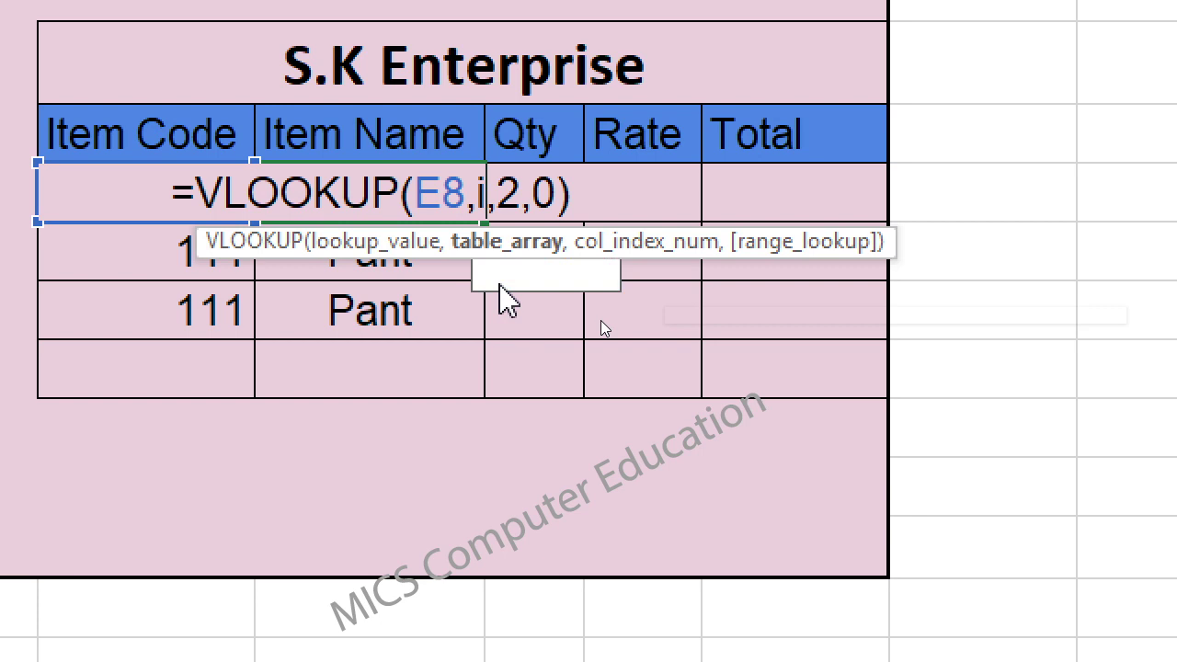
pyautogui.press('BackSpace')
pyautogui.write('a')
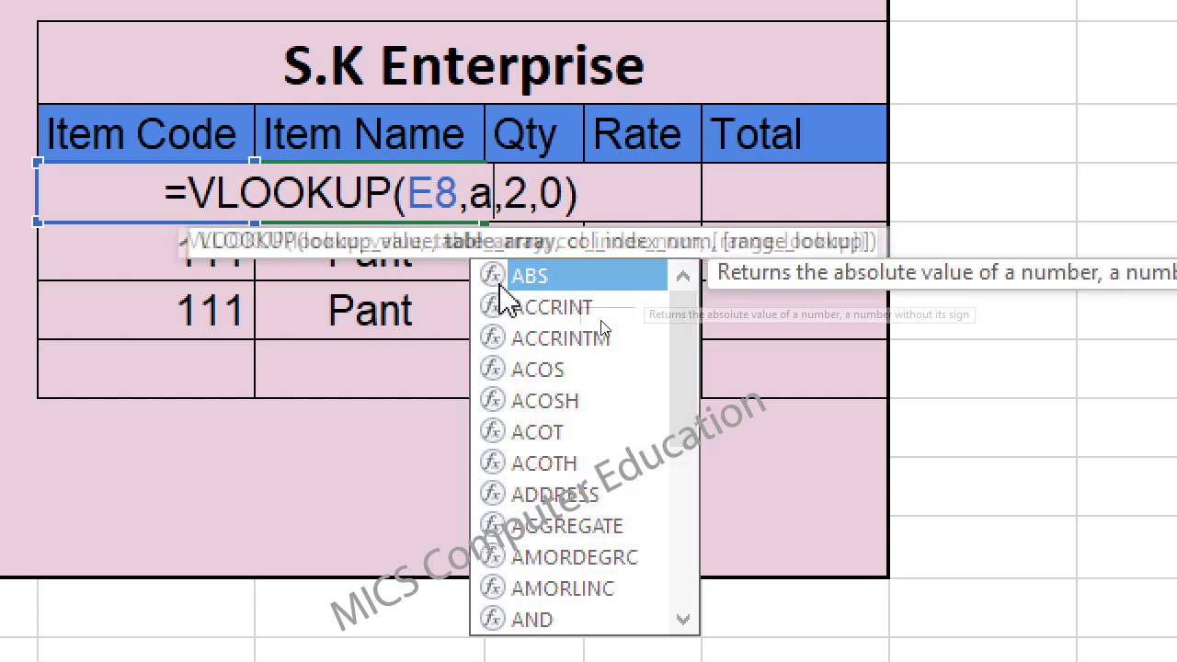
pyautogui.write('bc')
pyautogui.press('BackSpace')
pyautogui.press('BackSpace')
pyautogui.press('BackSpace')
pyautogui.write('it')
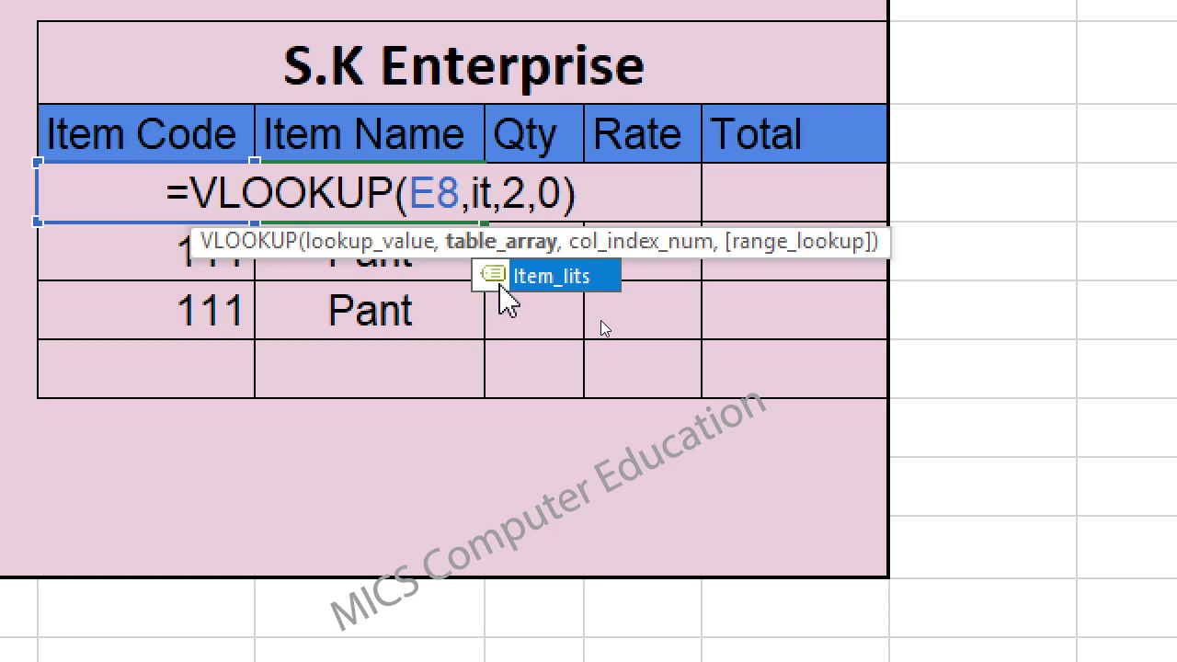
pyautogui.doubleClick(501, 284)
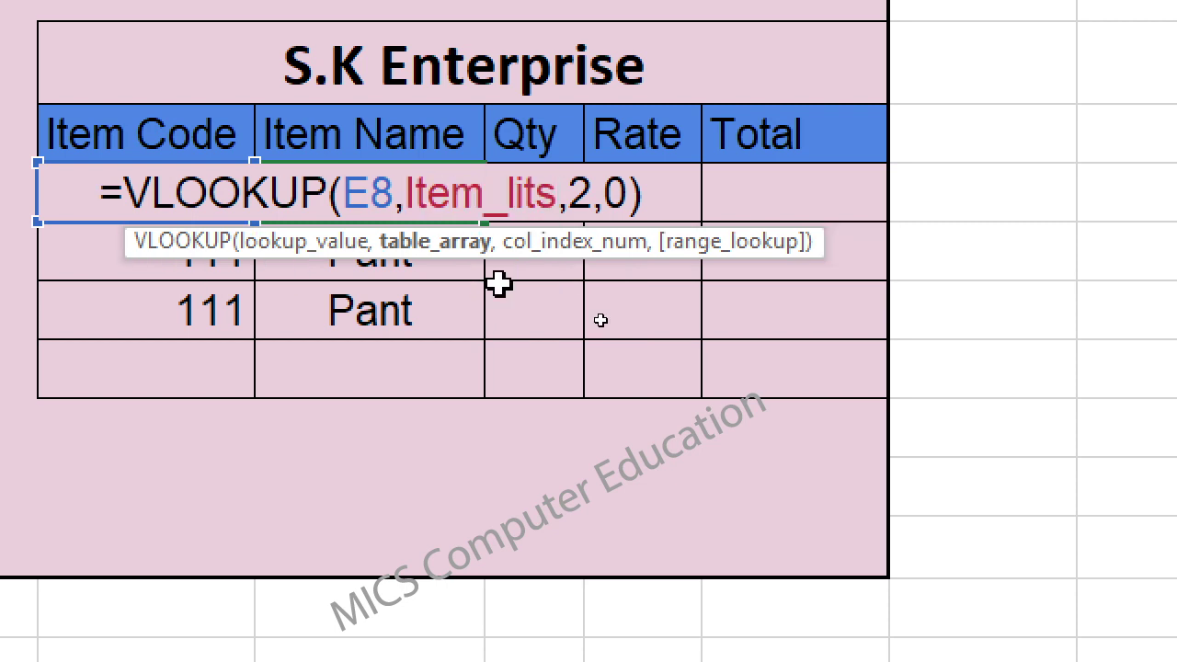
pyautogui.press('Return')
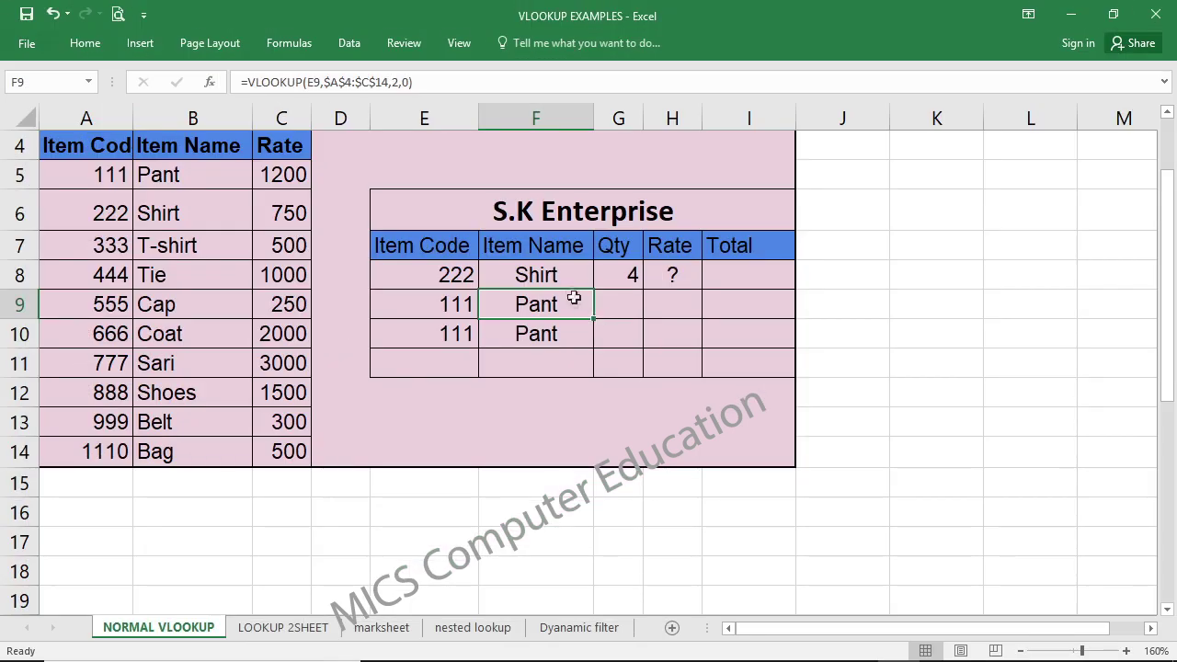
# Step: Copy the Item_lits lookup to F10 and confirm F9 reads =VLOOKUP(E9,Item_lits,2,0)
pyautogui.click(570, 276)
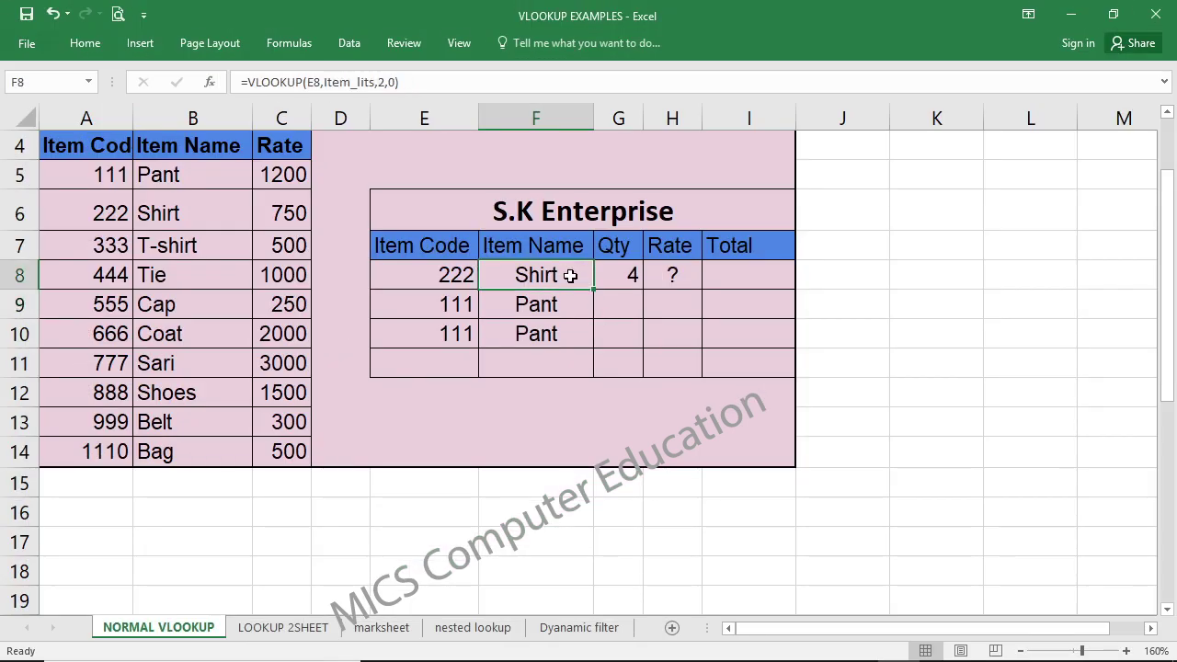
pyautogui.moveTo(592, 288); pyautogui.dragTo(586, 343)
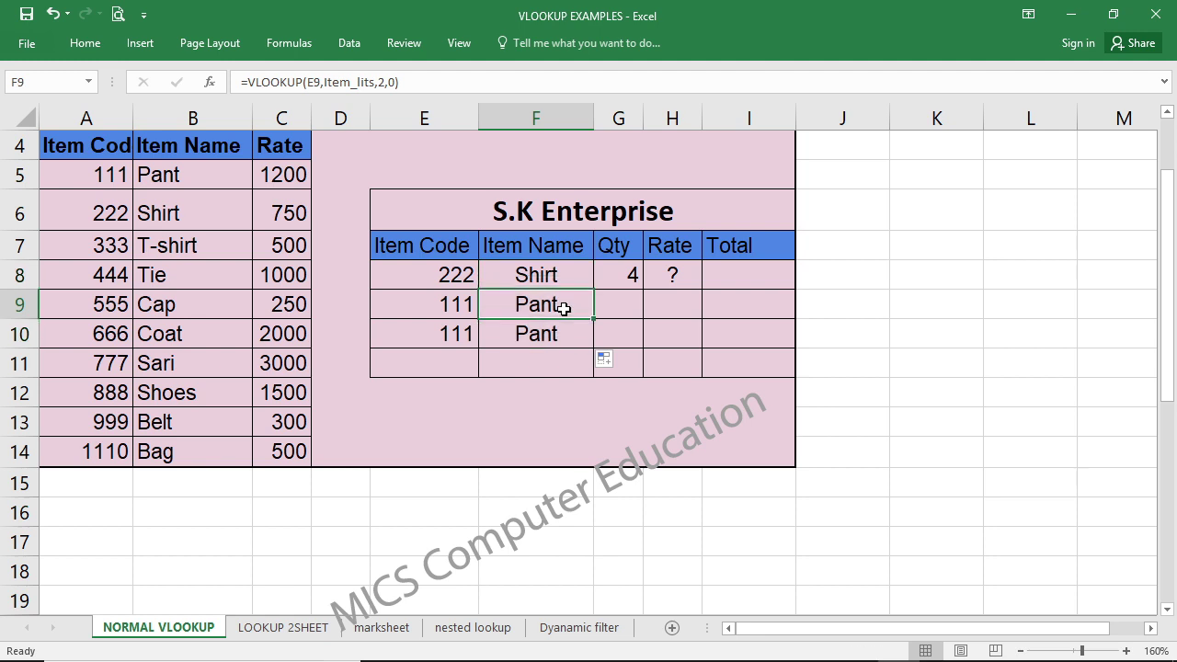
pyautogui.doubleClick(564, 309)
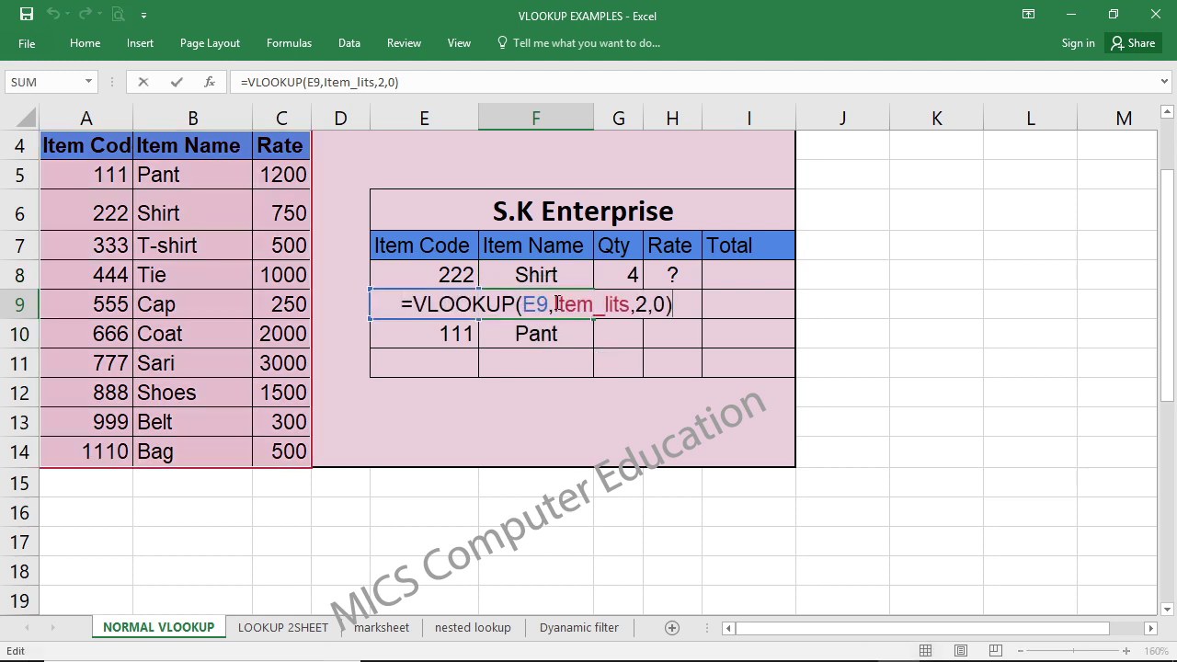
pyautogui.moveTo(563, 303); pyautogui.dragTo(629, 303)
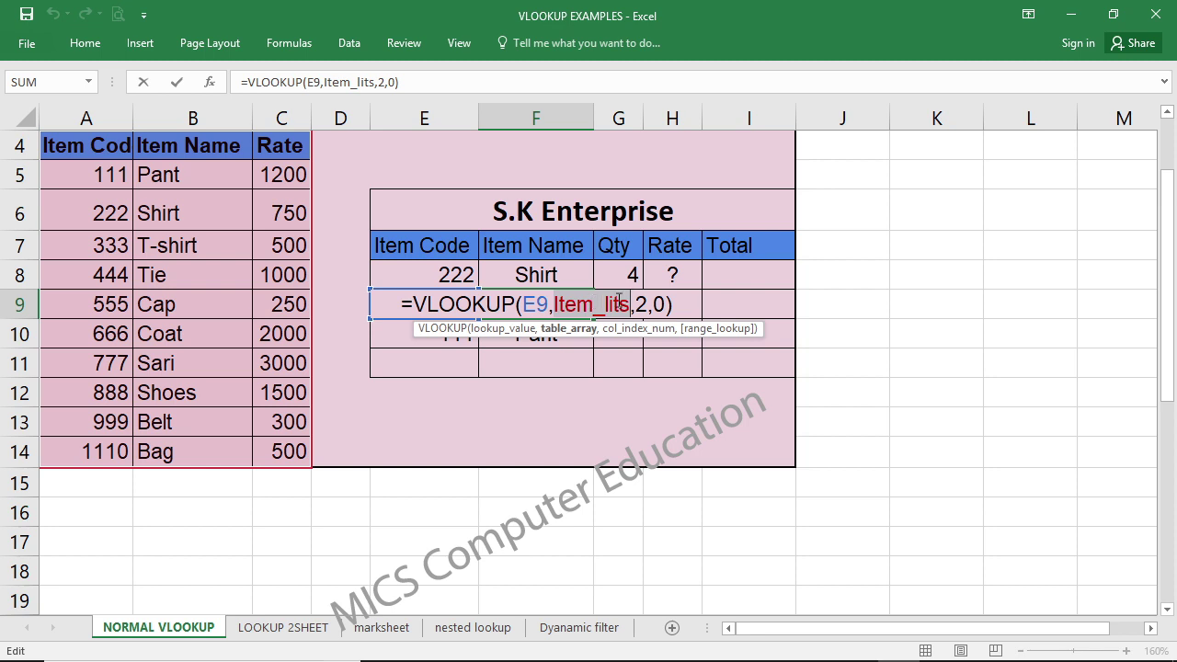
pyautogui.press('Escape')
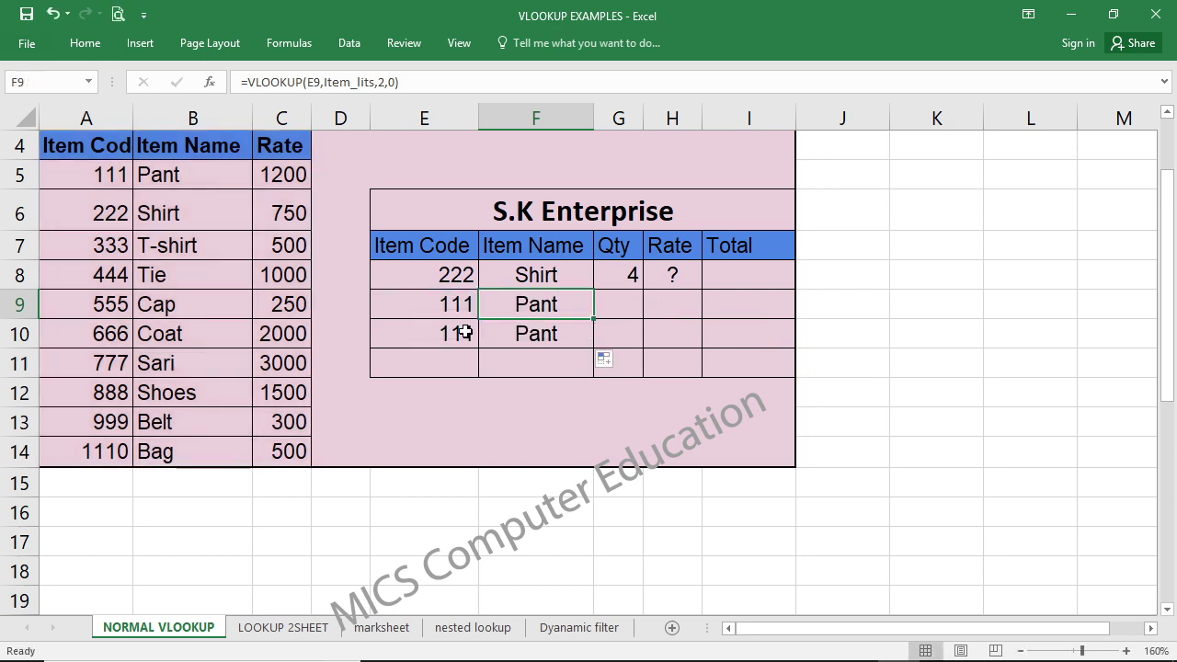
pyautogui.click(465, 333)
# Step: Enter item code 333 in E10 so F10 returns T-shirt
pyautogui.write('33')
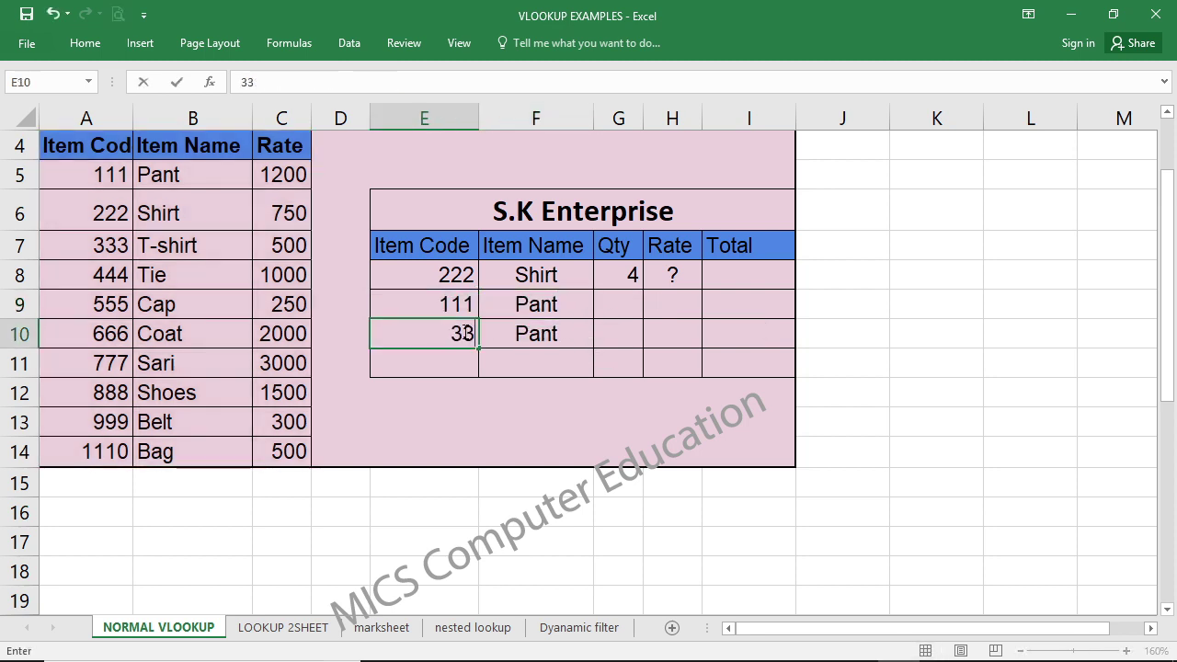
pyautogui.write('3')
pyautogui.press('Return')
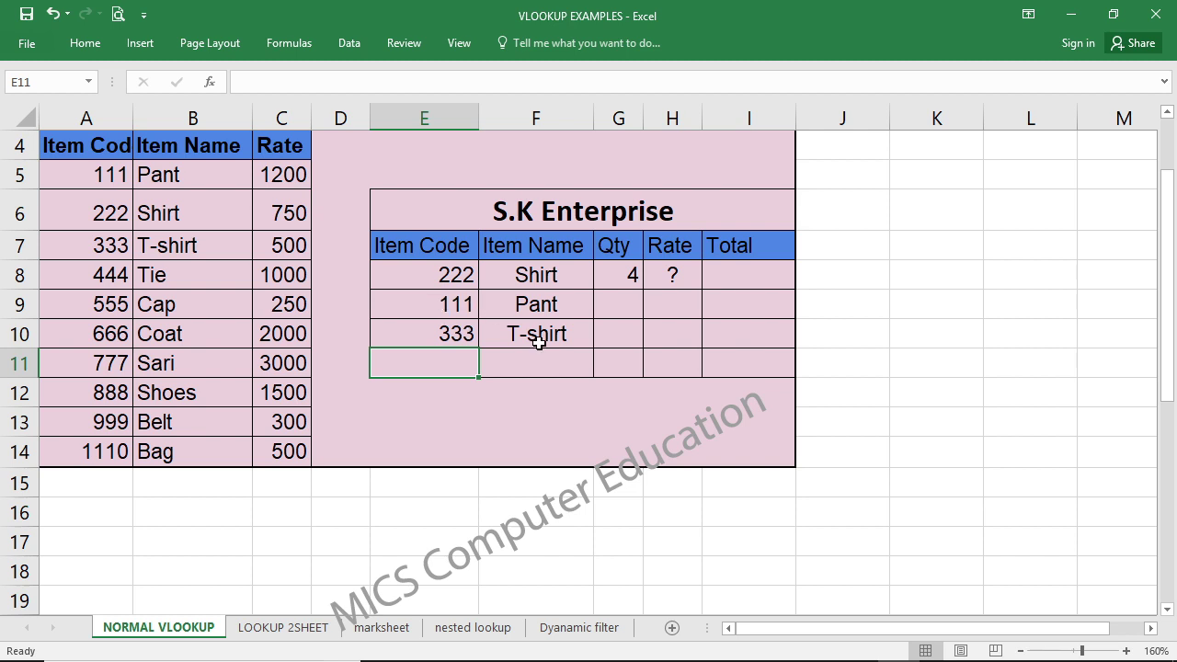
pyautogui.click(539, 342)
pyautogui.doubleClick(539, 342)
pyautogui.click(609, 413)
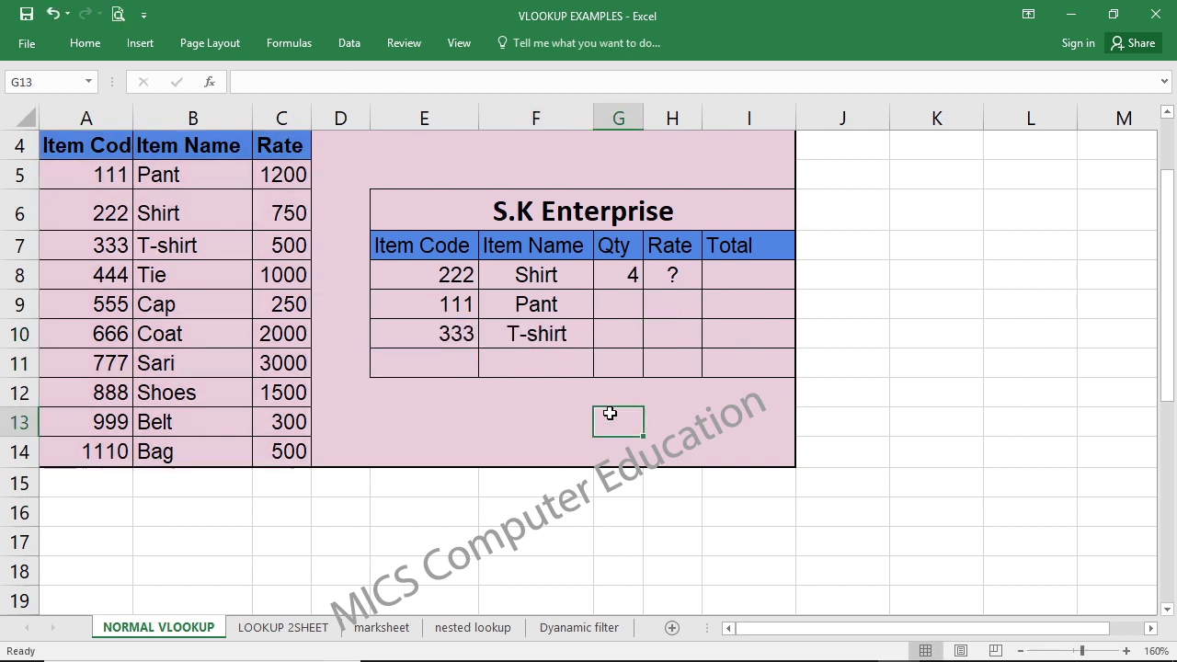
# Step: Review F8's VLOOKUP arguments against the E8 item code and the item table
pyautogui.click(669, 275)
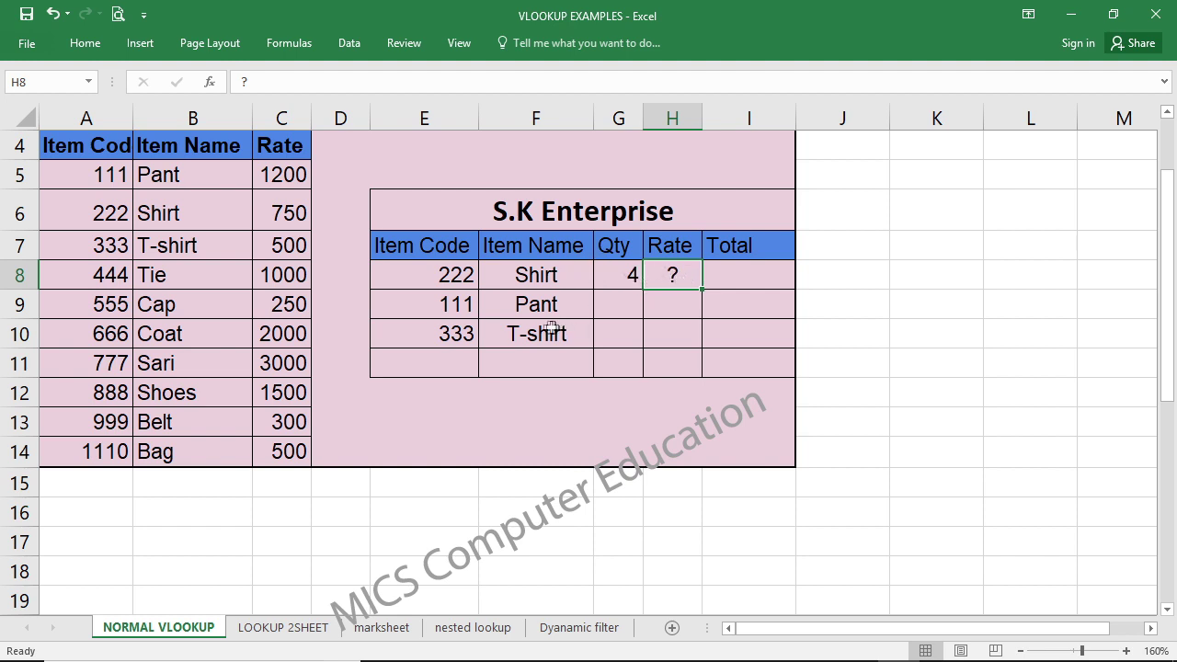
pyautogui.doubleClick(566, 277)
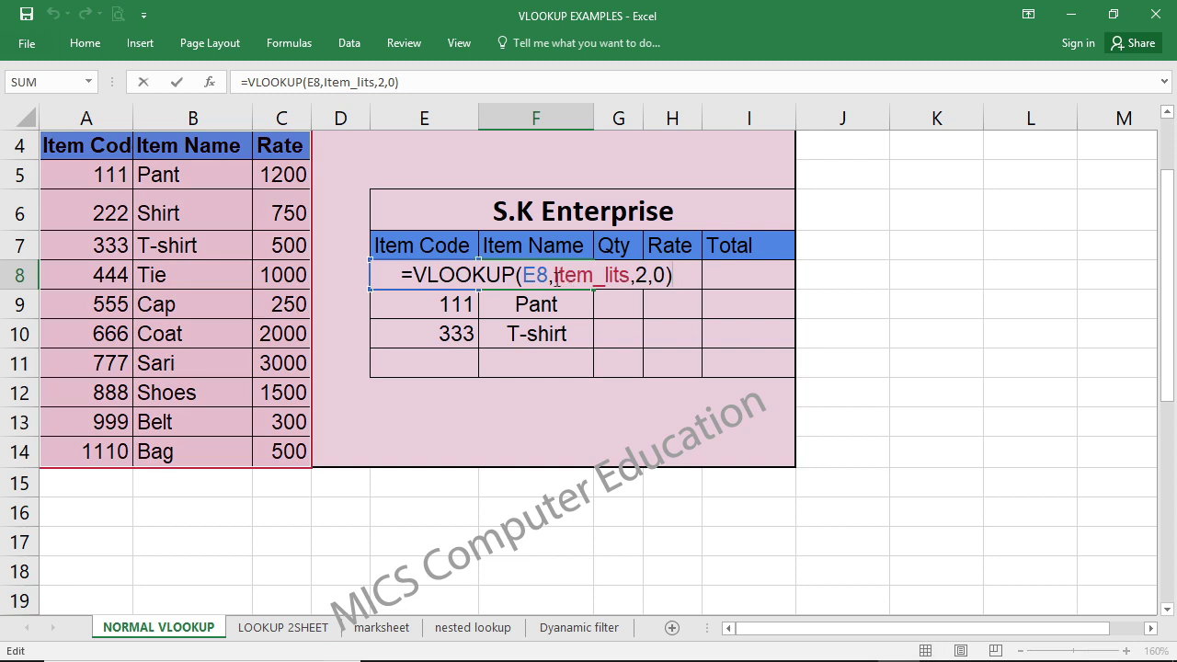
pyautogui.moveTo(523, 274); pyautogui.dragTo(665, 275)
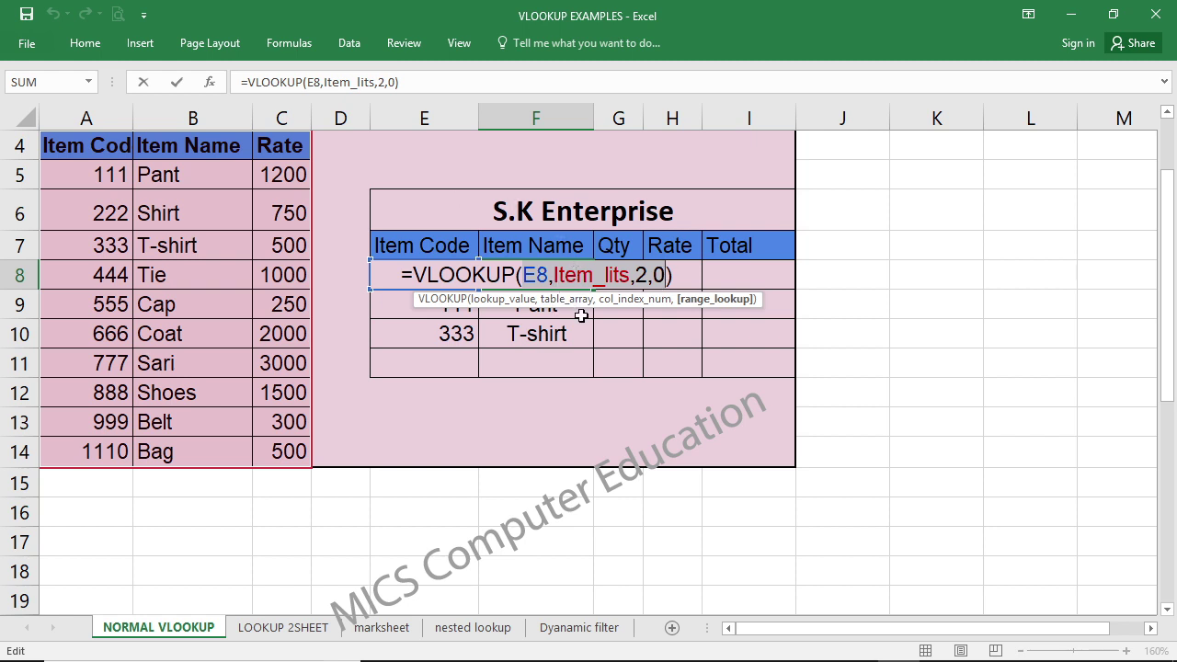
pyautogui.press('Return')
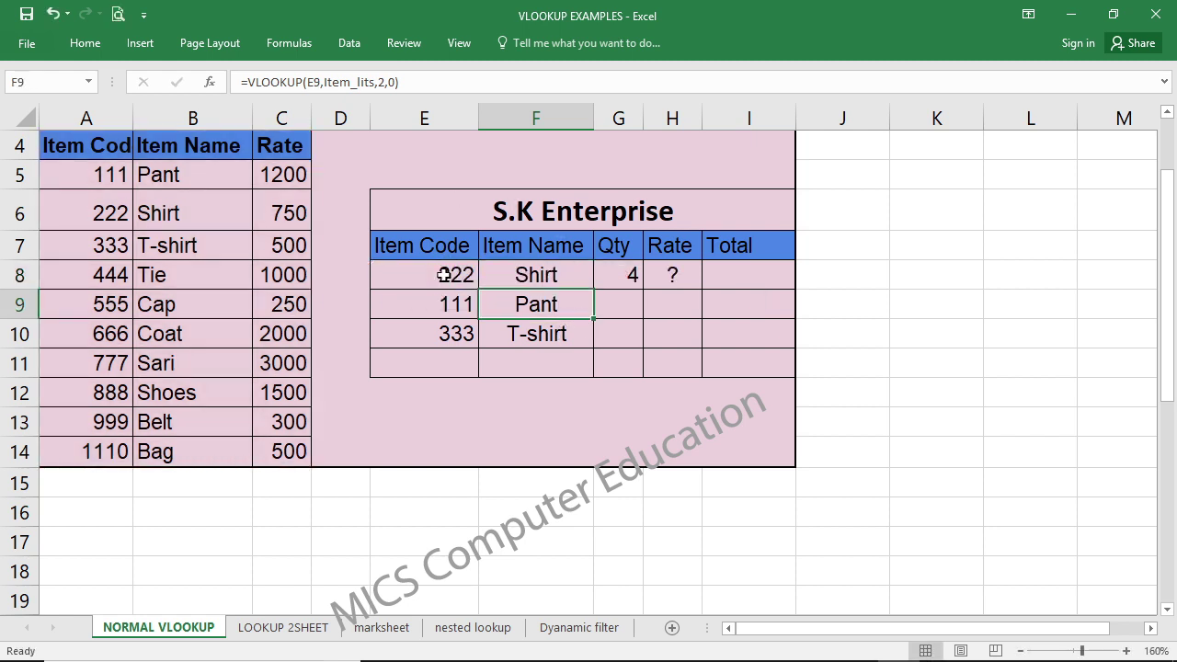
pyautogui.click(443, 274)
pyautogui.click(85, 183)
pyautogui.click(523, 275)
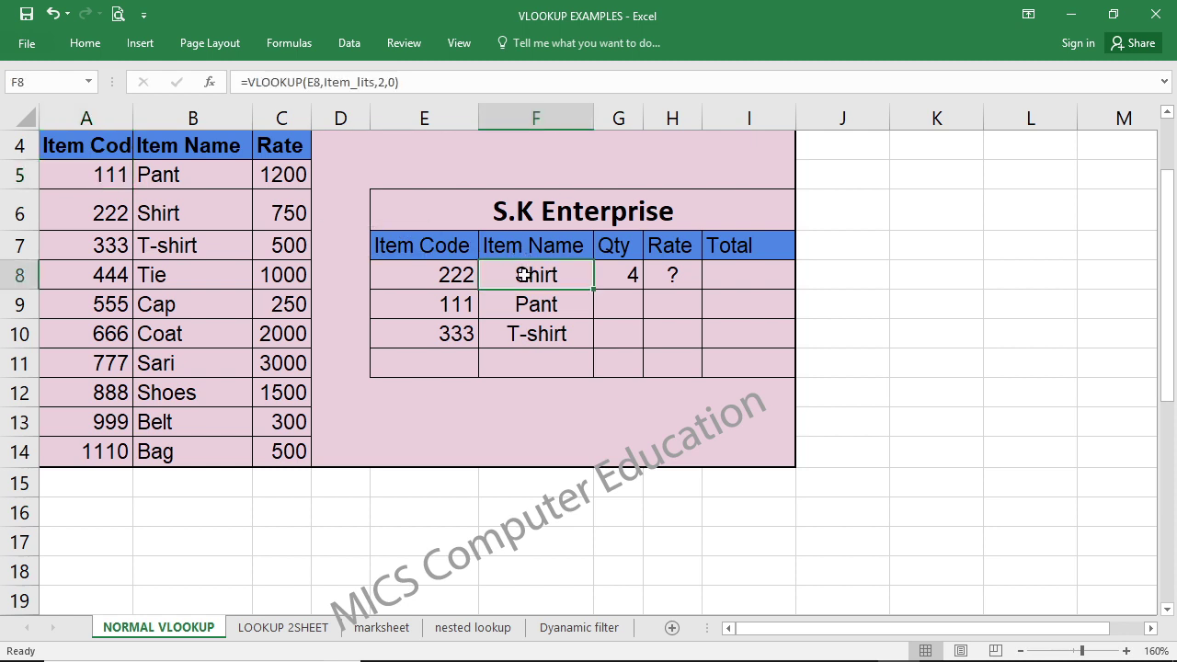
pyautogui.doubleClick(522, 275)
pyautogui.moveTo(522, 275); pyautogui.dragTo(550, 275)
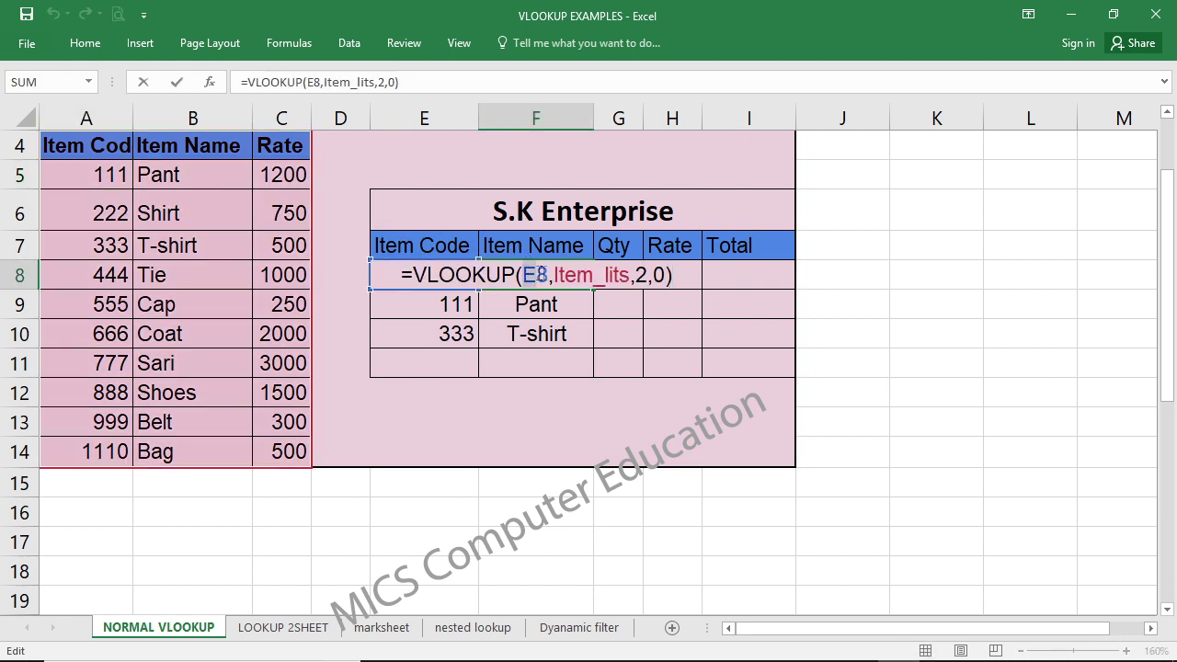
pyautogui.click(523, 275)
pyautogui.click(73, 174)
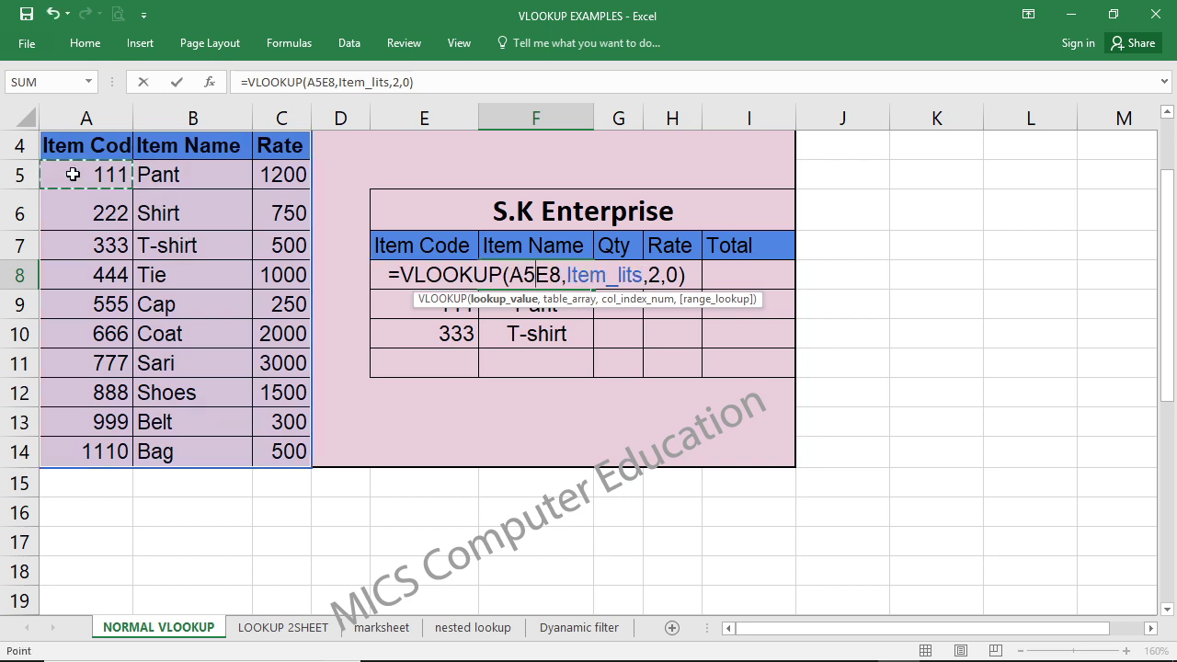
pyautogui.press('Escape')
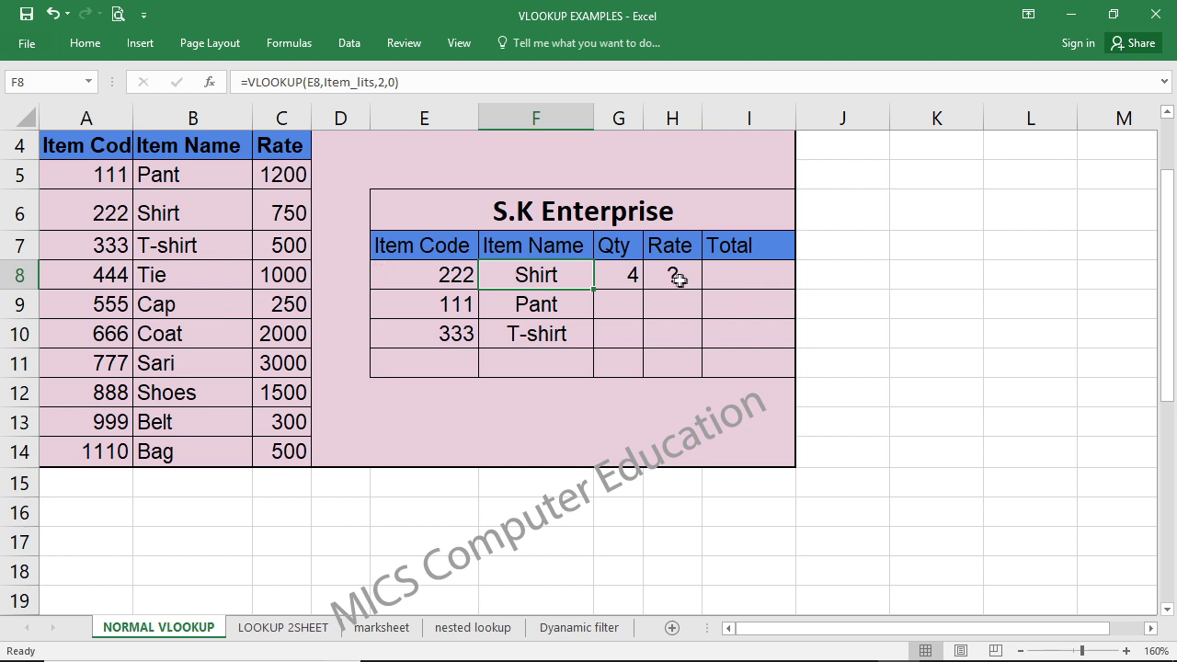
pyautogui.doubleClick(557, 280)
pyautogui.doubleClick(539, 277)
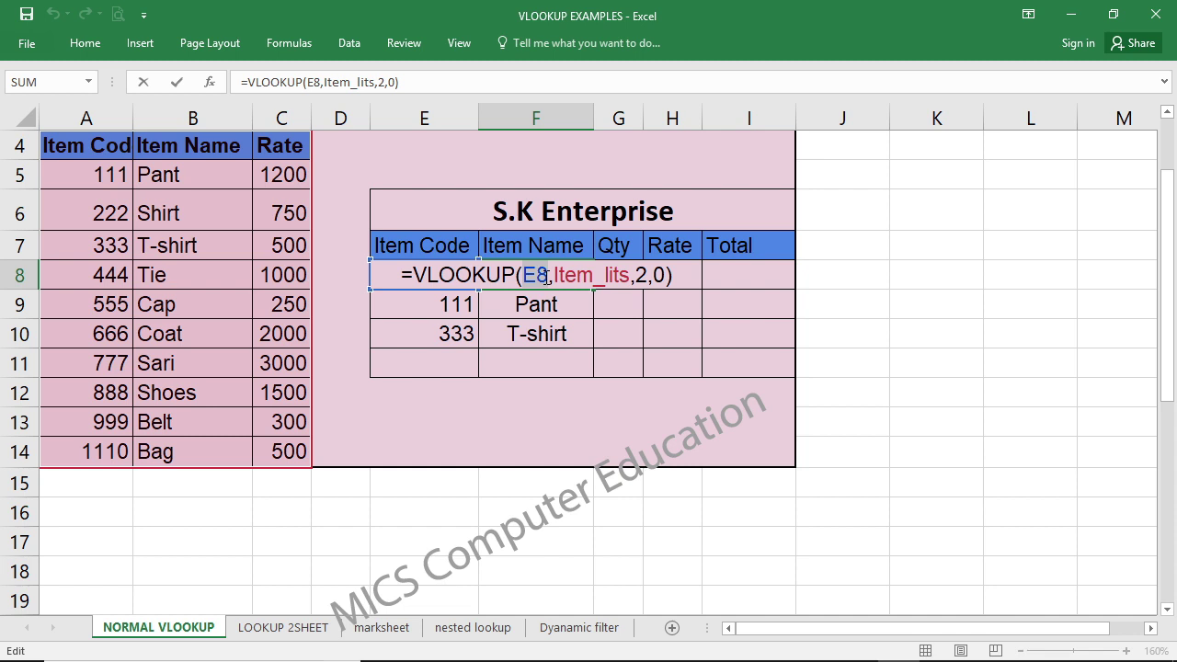
pyautogui.moveTo(552, 276); pyautogui.dragTo(629, 278)
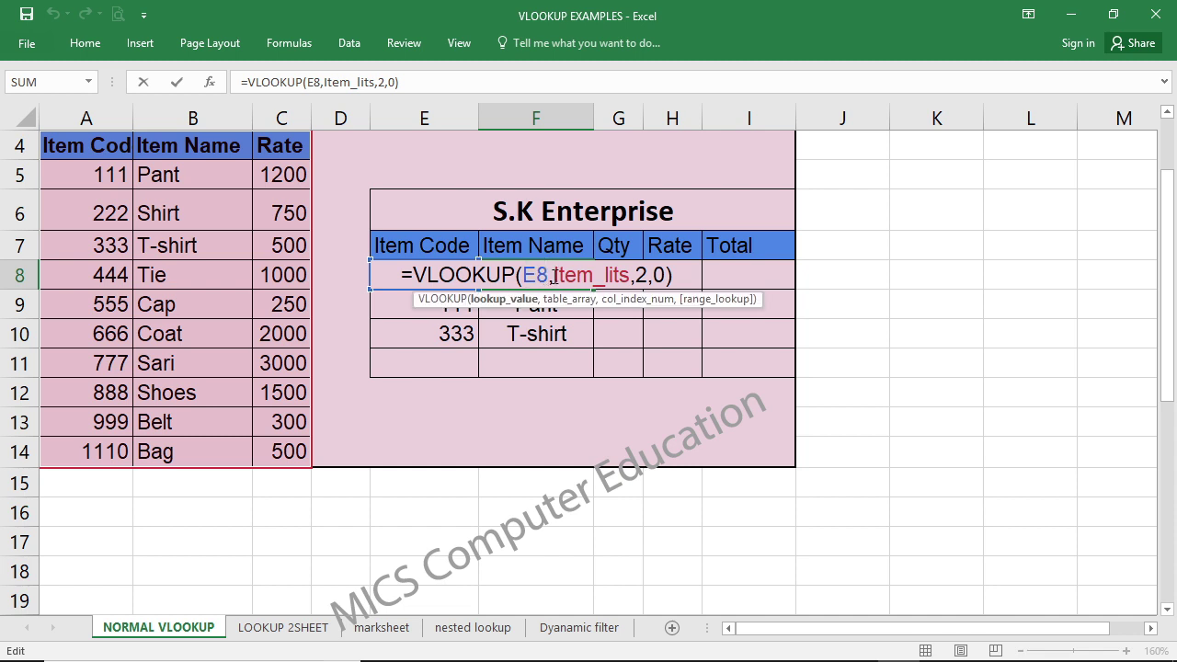
pyautogui.click(638, 275)
pyautogui.click(646, 275)
pyautogui.click(658, 274)
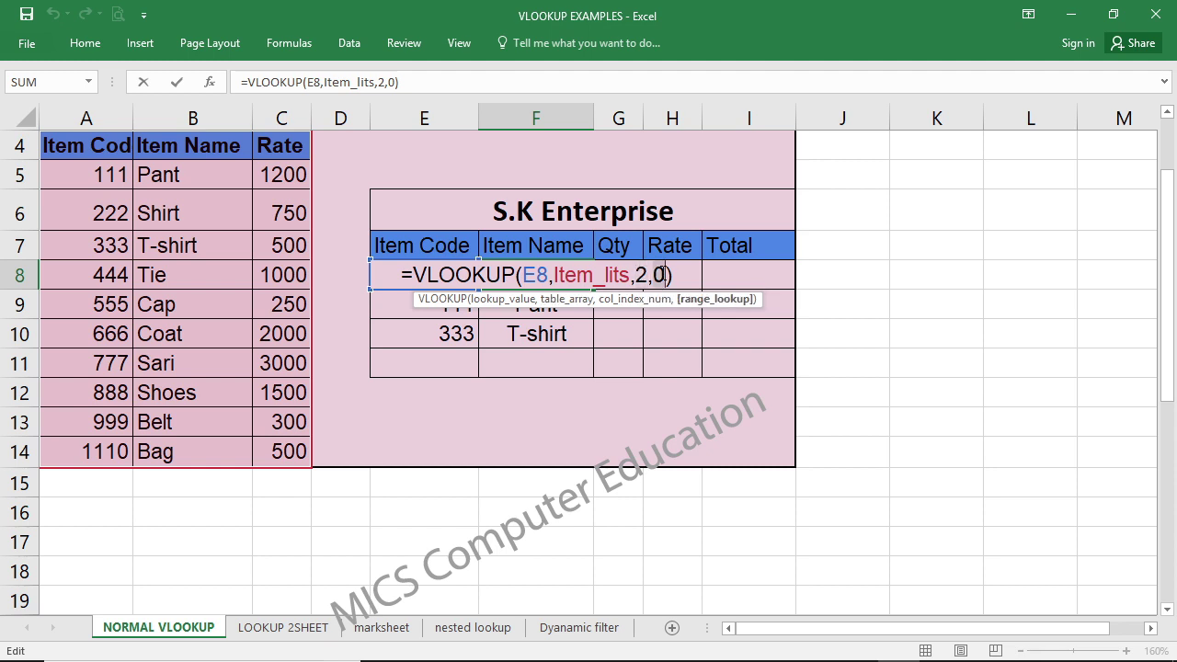
pyautogui.hotkey('ctrl', 'Return')
pyautogui.click(670, 274)
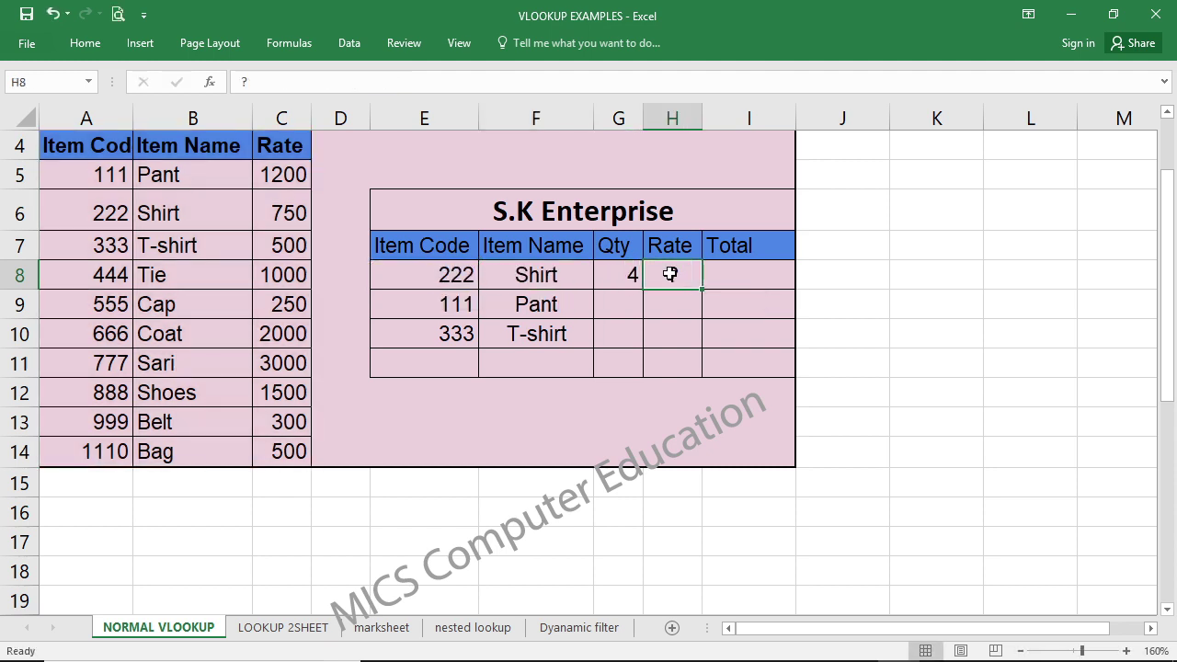
# Step: Enter a VLOOKUP in H8 on E8 and the item table, column 3, returning 750
pyautogui.press('BackSpace')
pyautogui.write('=')
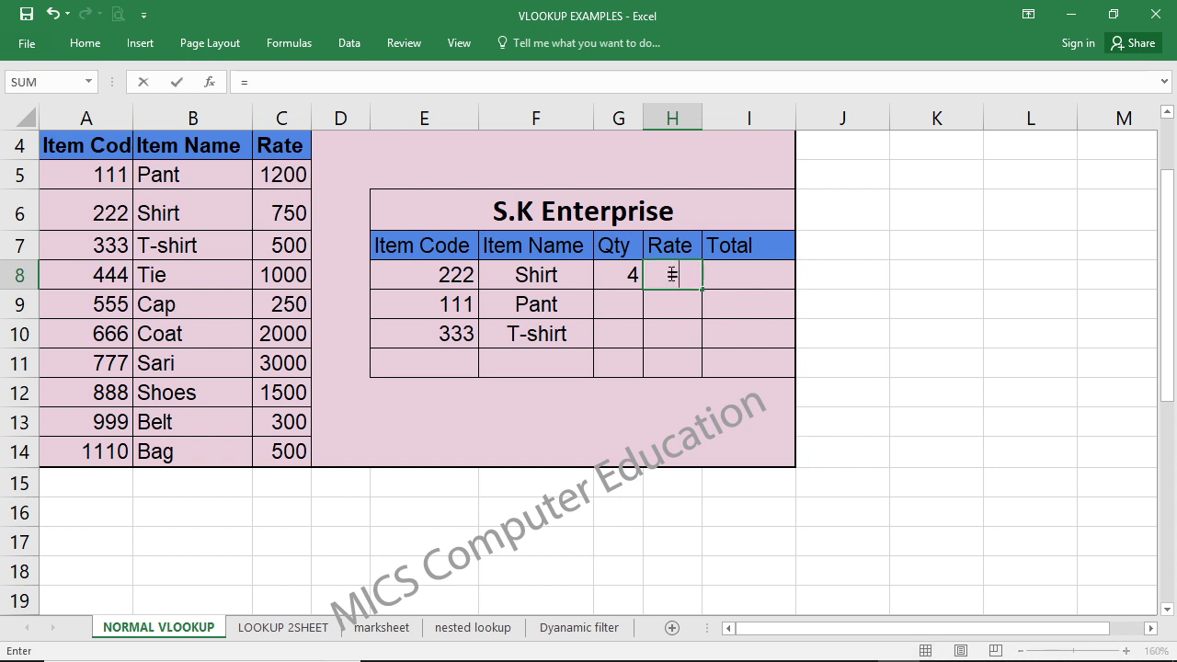
pyautogui.write('vl')
pyautogui.press('Tab')
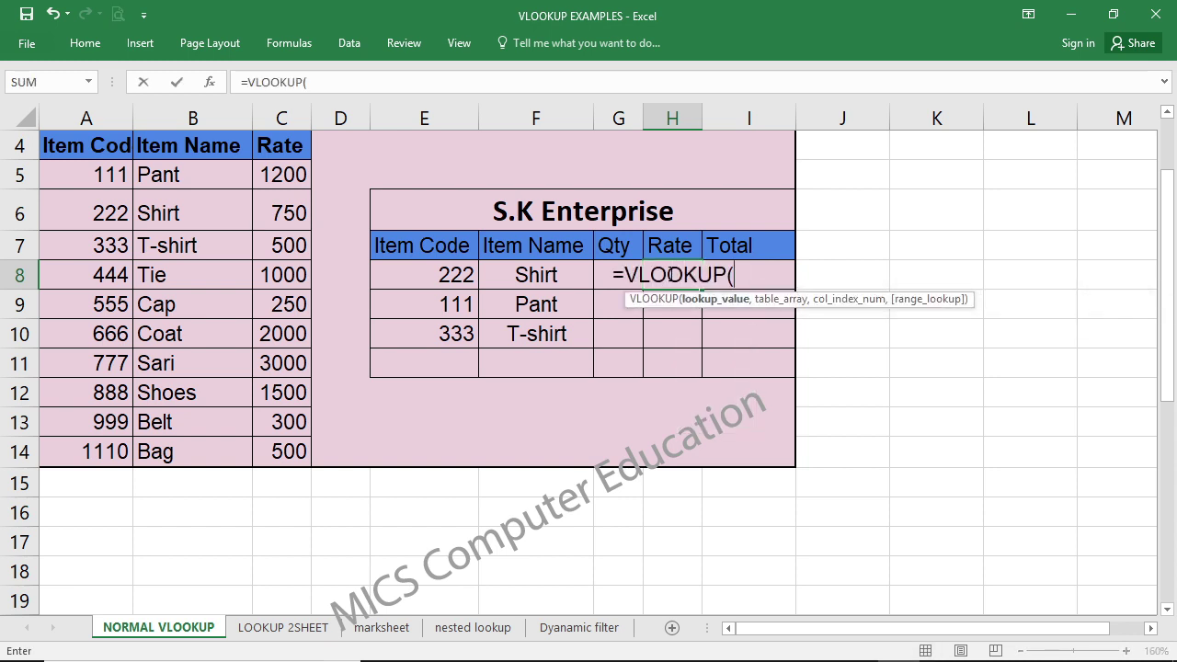
pyautogui.click(450, 270)
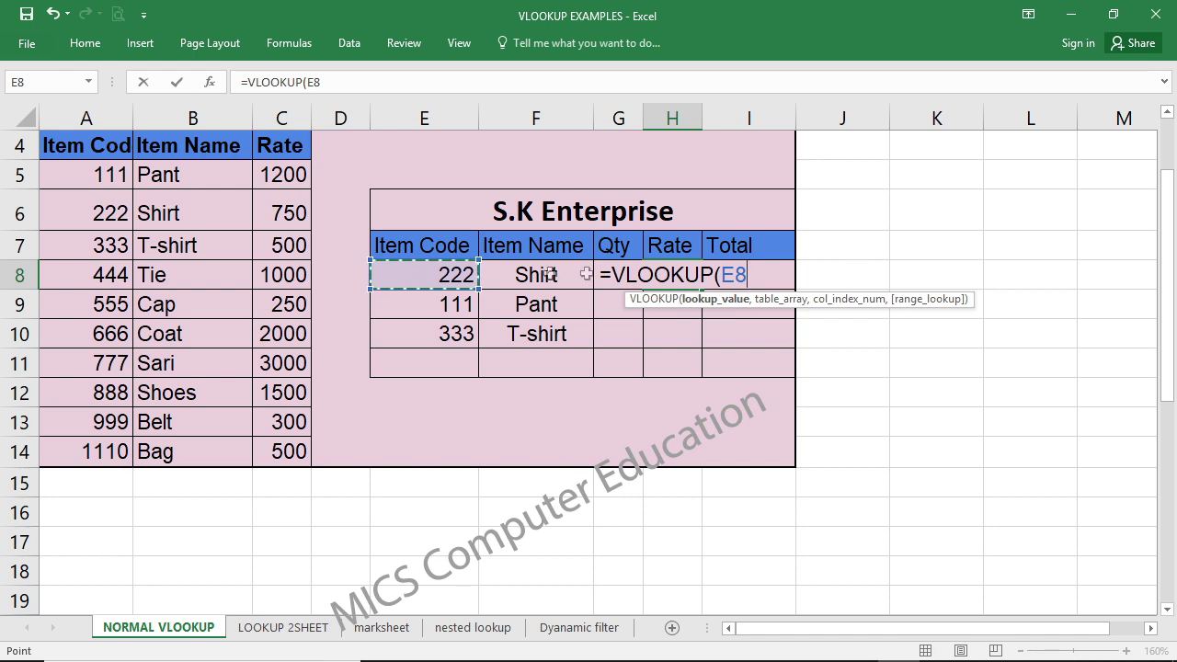
pyautogui.write(',')
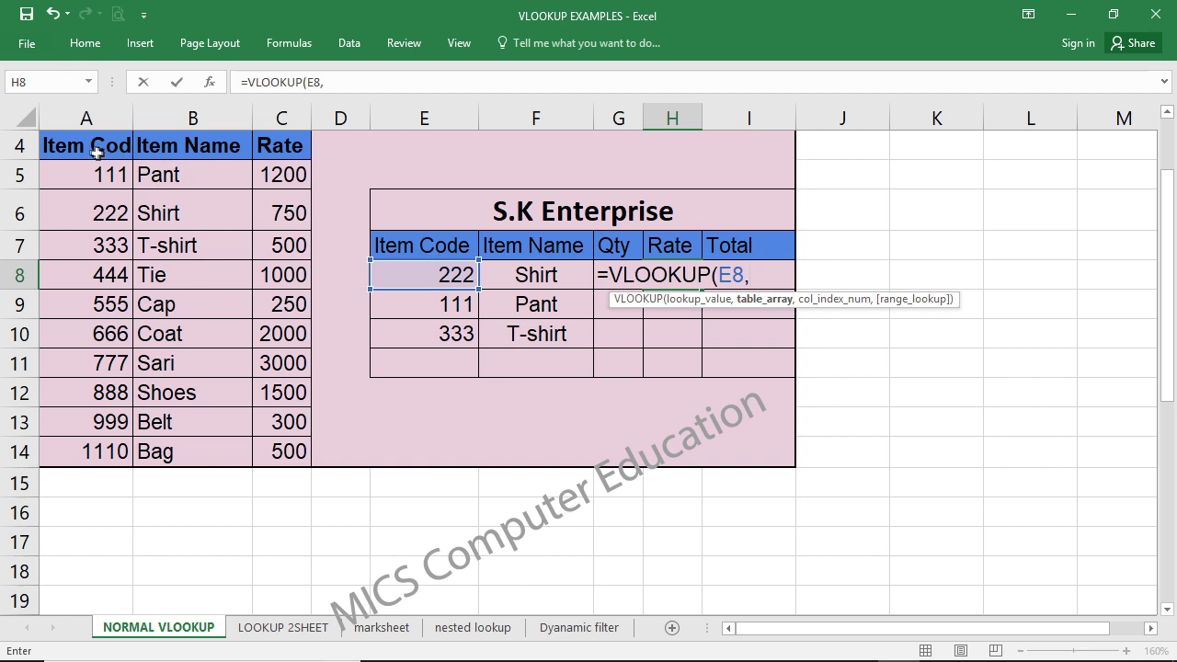
pyautogui.moveTo(95, 148)
pyautogui.mouseDown()
pyautogui.moveTo(281, 419)
pyautogui.moveTo(283, 446)
pyautogui.mouseUp()
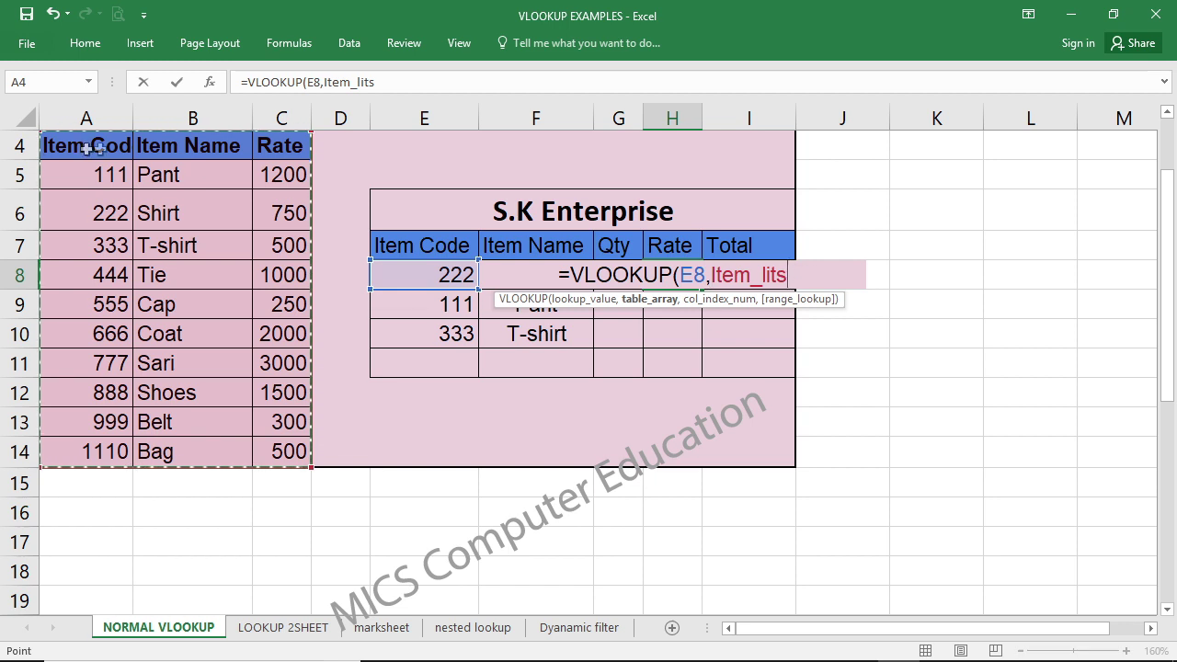
pyautogui.moveTo(91, 147); pyautogui.dragTo(286, 502)
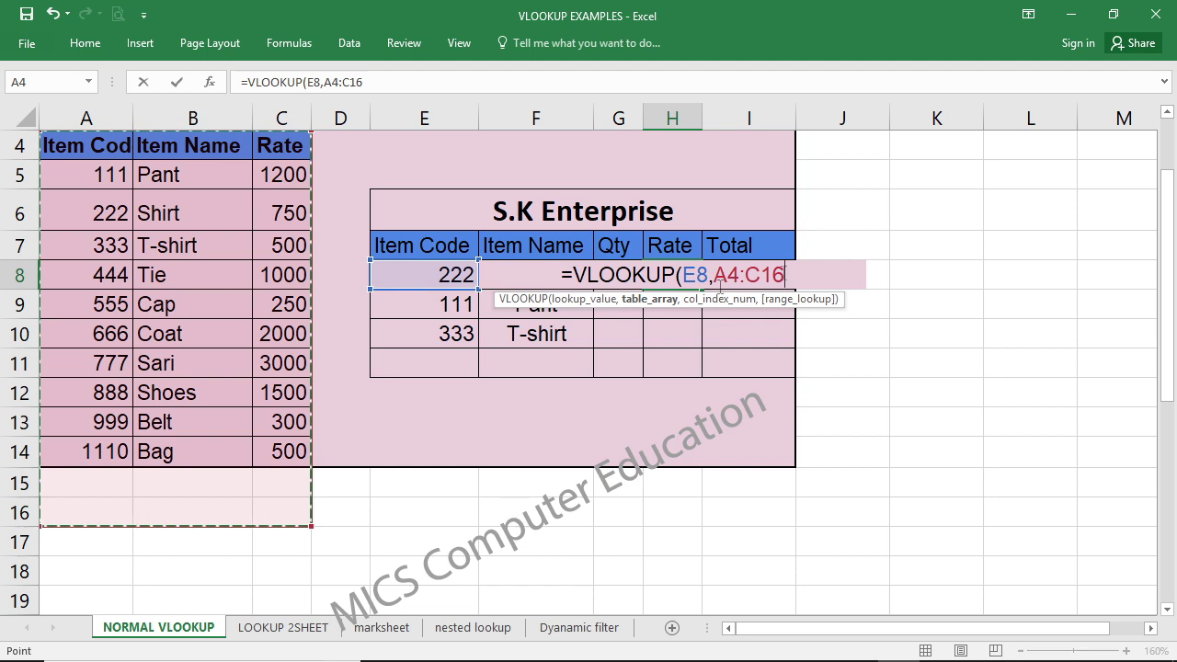
pyautogui.moveTo(81, 147)
pyautogui.mouseDown()
pyautogui.moveTo(160, 158)
pyautogui.moveTo(276, 451)
pyautogui.mouseUp()
pyautogui.write(',')
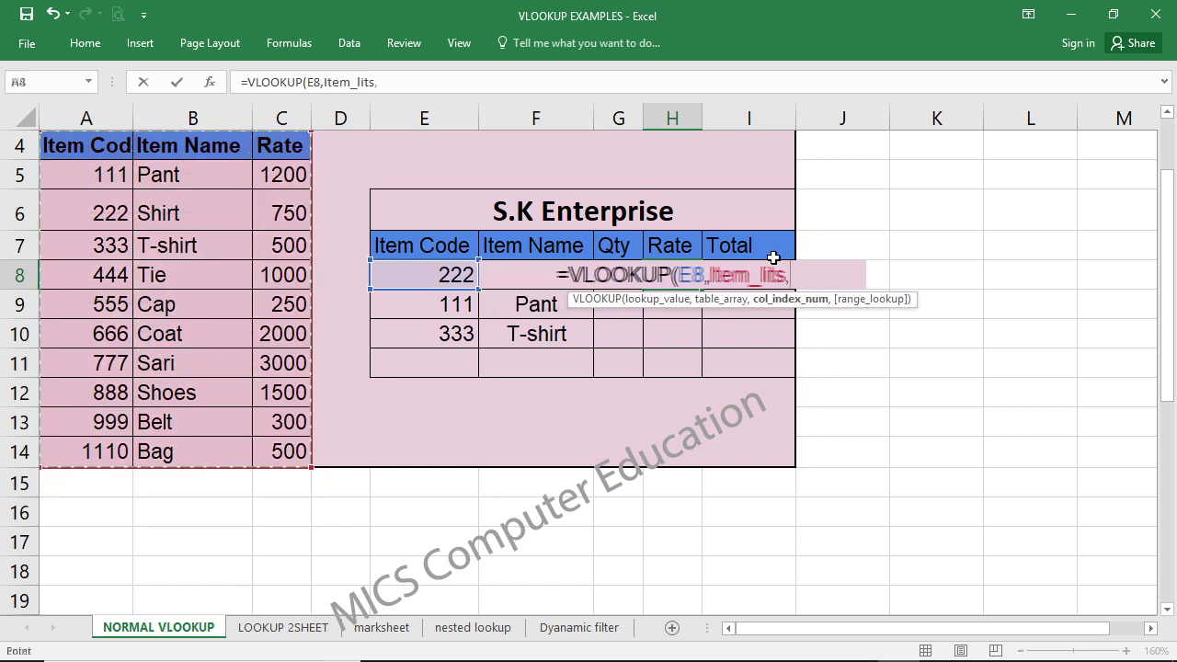
pyautogui.write('3')
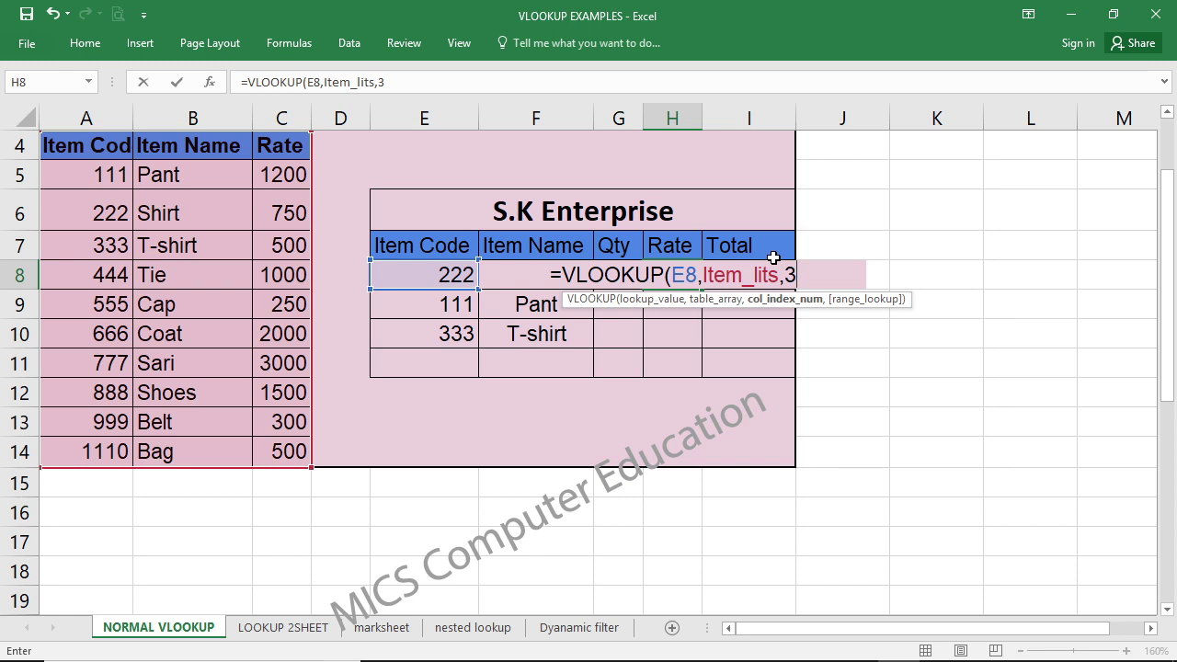
pyautogui.write(',0')
pyautogui.press('Return')
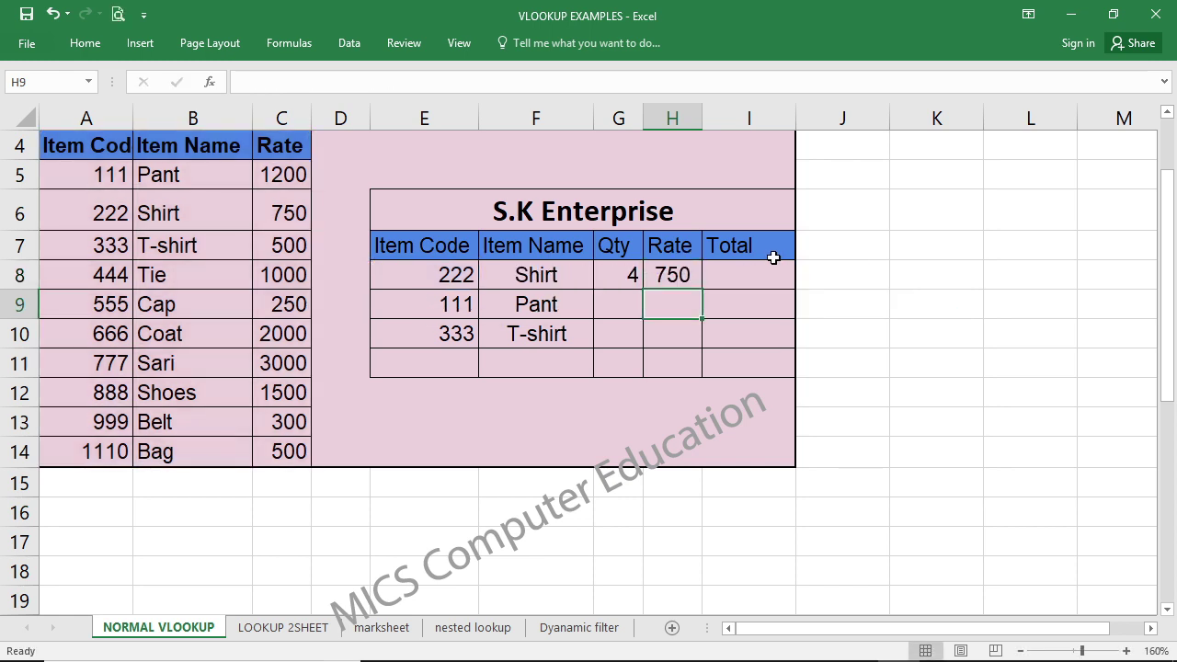
# Step: Confirm code 222 is Shirt at rate 750, then enter quantity 3 in G8
pyautogui.click(469, 280)
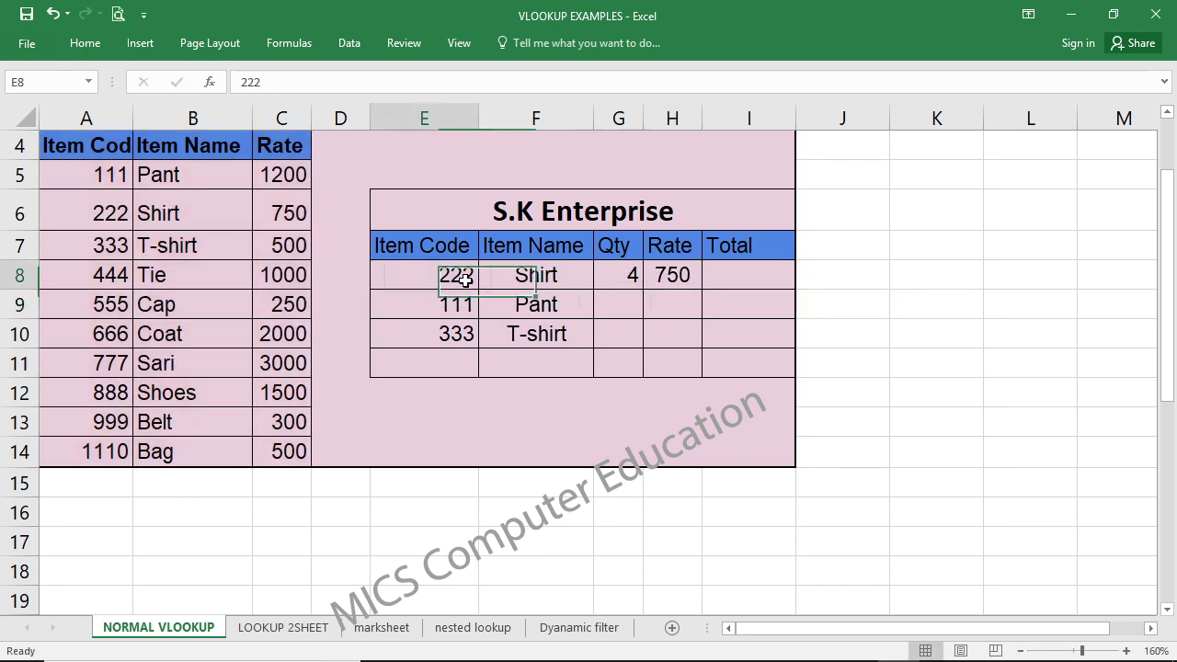
pyautogui.click(112, 218)
pyautogui.click(192, 213)
pyautogui.click(287, 209)
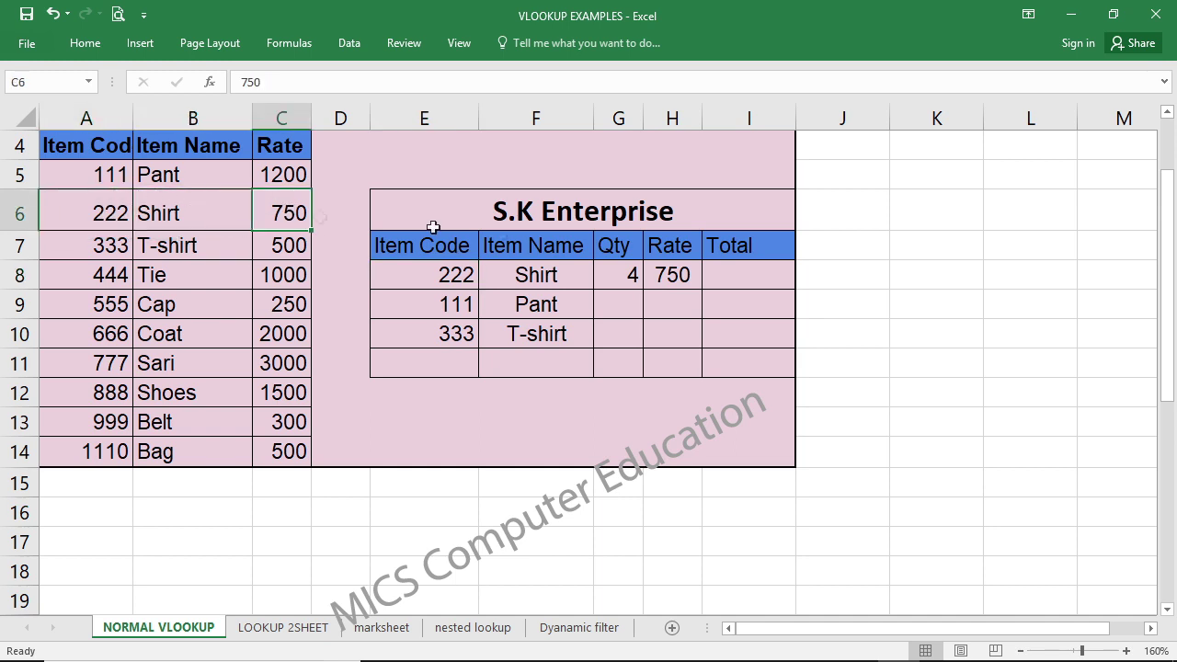
pyautogui.click(689, 279)
pyautogui.click(625, 278)
pyautogui.write('3')
pyautogui.press('Return')
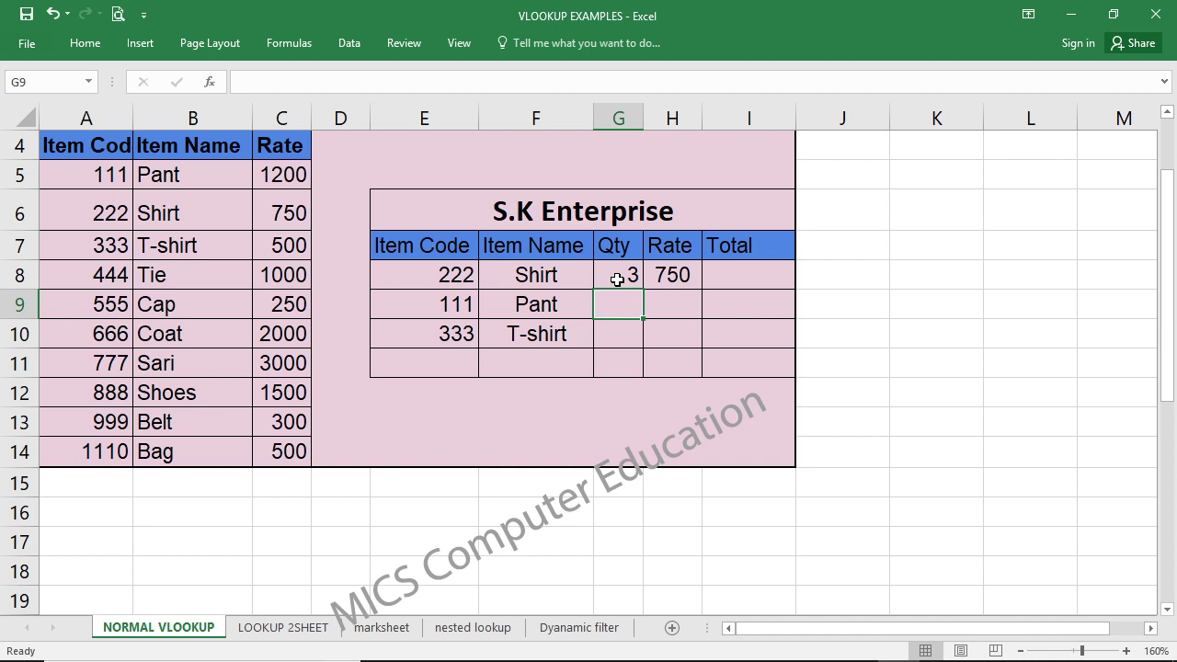
# Step: Copy the Rate lookup down to H10 and enter quantities 2 and 6 in G9:G10
pyautogui.click(682, 279)
pyautogui.moveTo(703, 290); pyautogui.dragTo(703, 344)
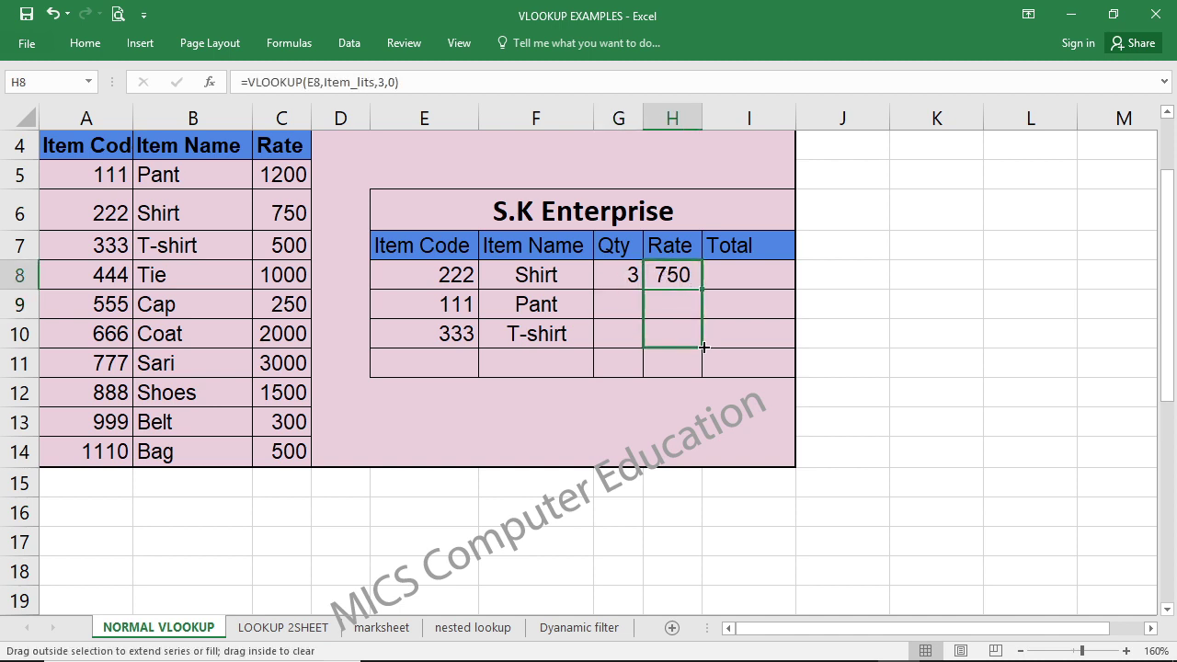
pyautogui.click(625, 307)
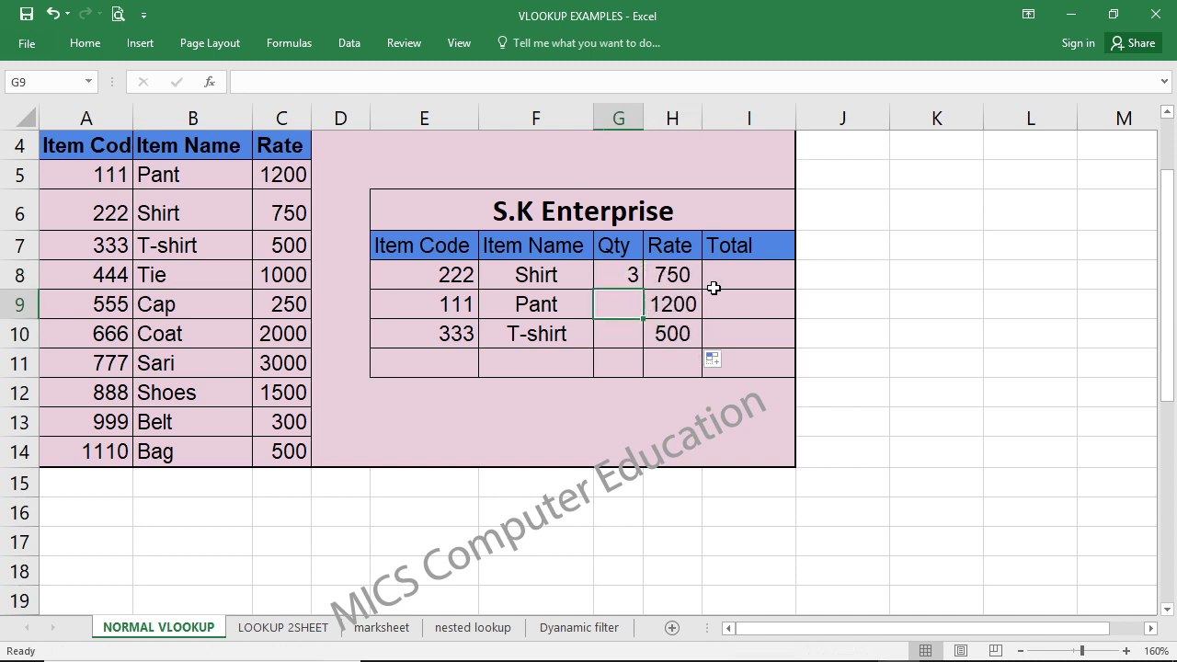
pyautogui.write('2')
pyautogui.press('Return')
pyautogui.write('6')
pyautogui.press('Return')
# Step: Move to Total cell I8 and begin a formula with =
pyautogui.press('Up')
pyautogui.press('Right')
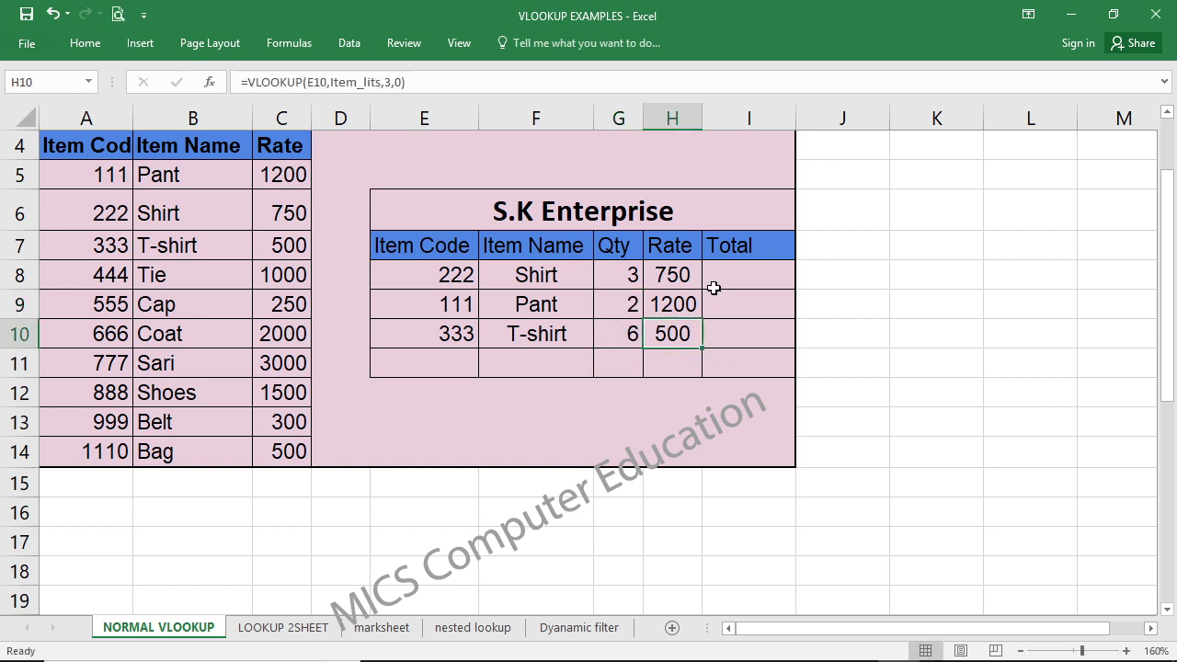
pyautogui.press('Right')
pyautogui.press('Up')
pyautogui.press('Up')
pyautogui.write('=')
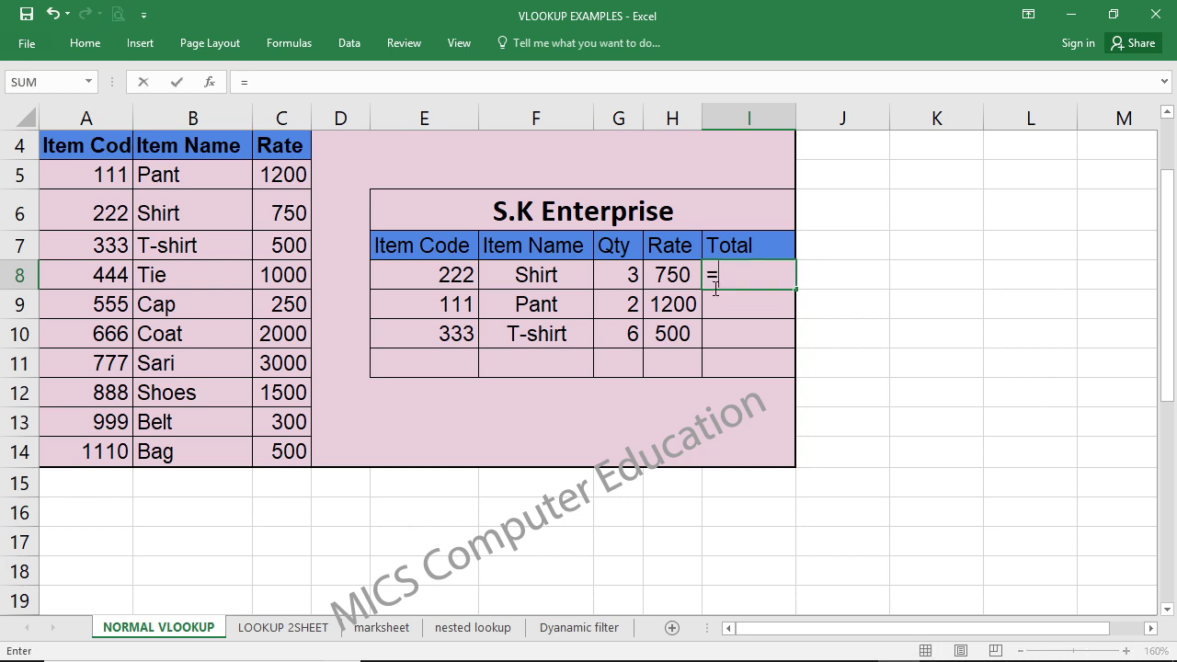
# Step: Enter =H8*G8 in I8 and fill it down to I10
pyautogui.click(655, 275)
pyautogui.write('*')
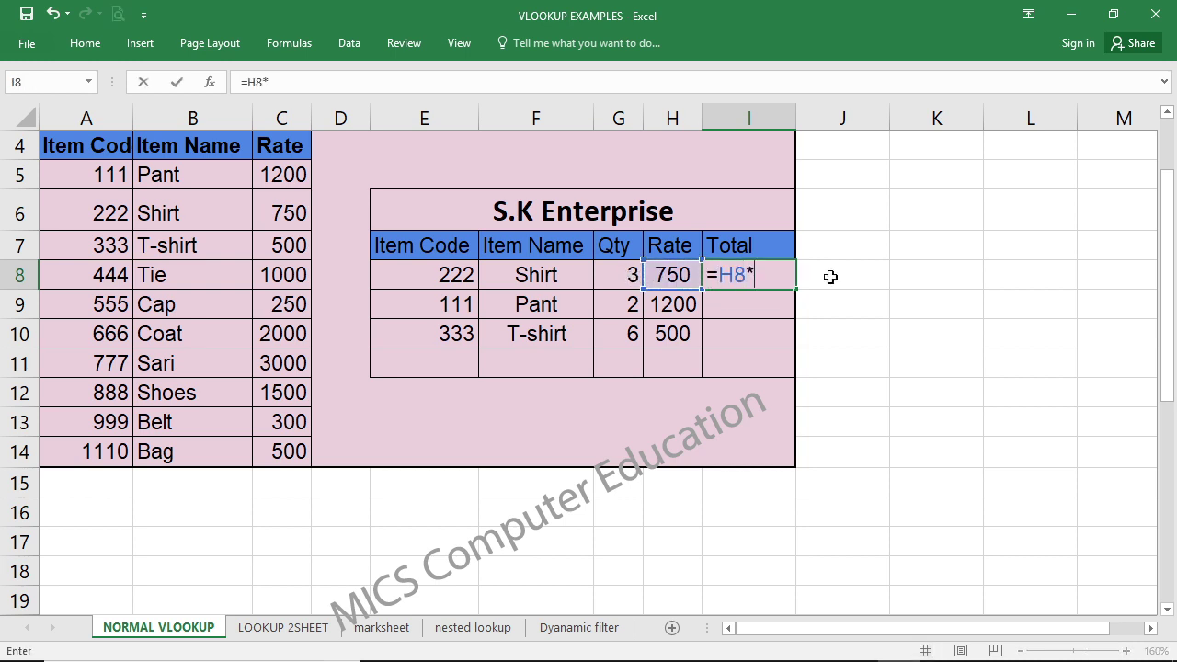
pyautogui.click(622, 281)
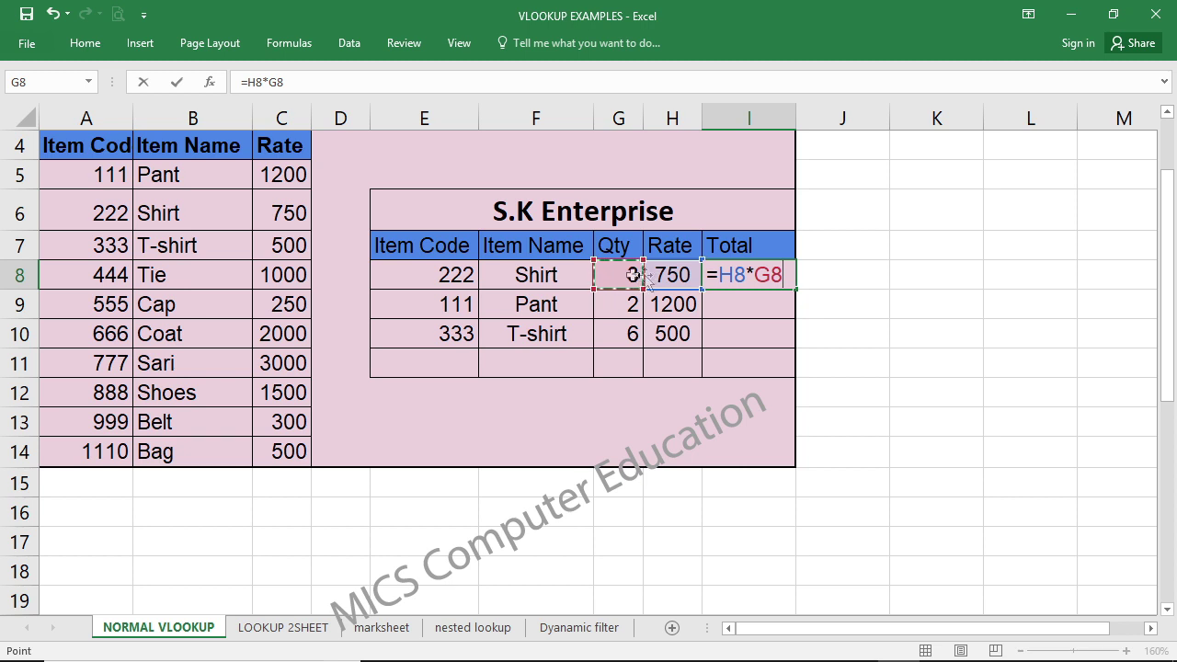
pyautogui.hotkey('ctrl', 'Return')
pyautogui.click(748, 267)
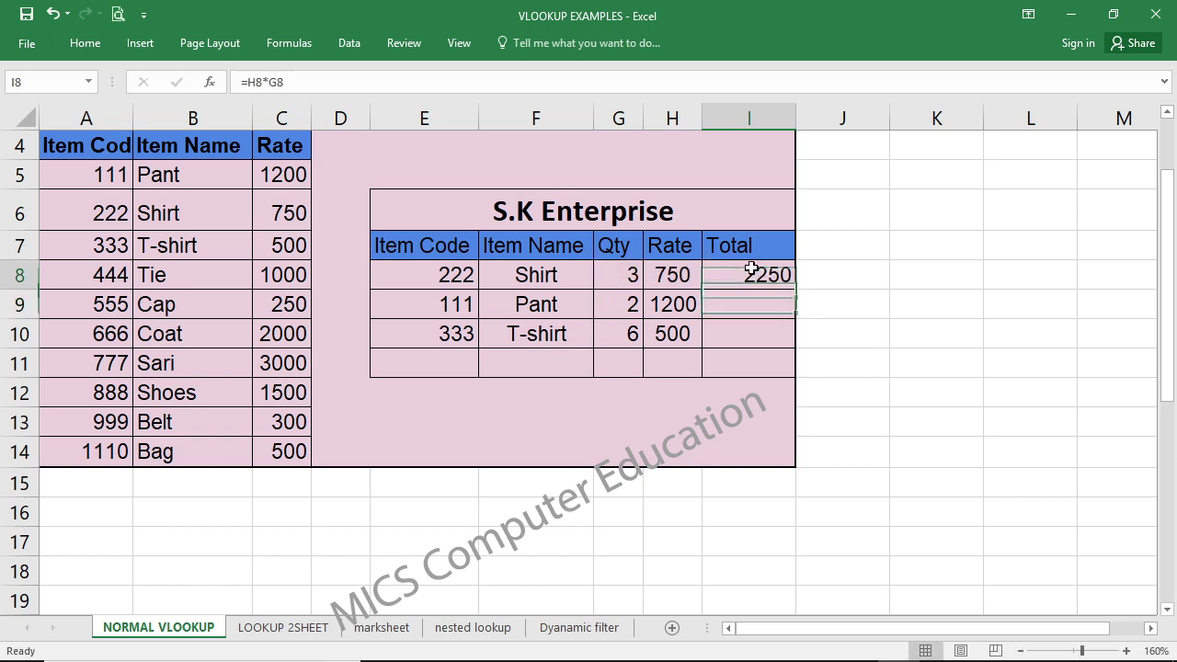
pyautogui.moveTo(794, 289); pyautogui.dragTo(785, 342)
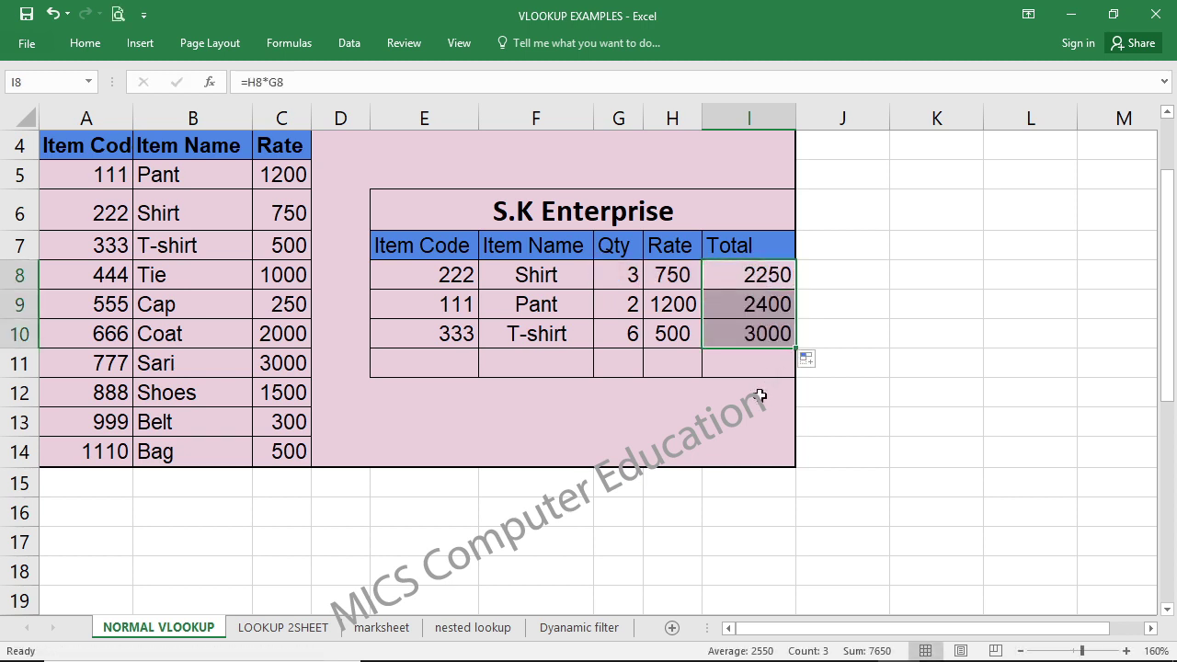
# Step: Add a bold AutoSum grand total of 7650 in I12
pyautogui.click(758, 402)
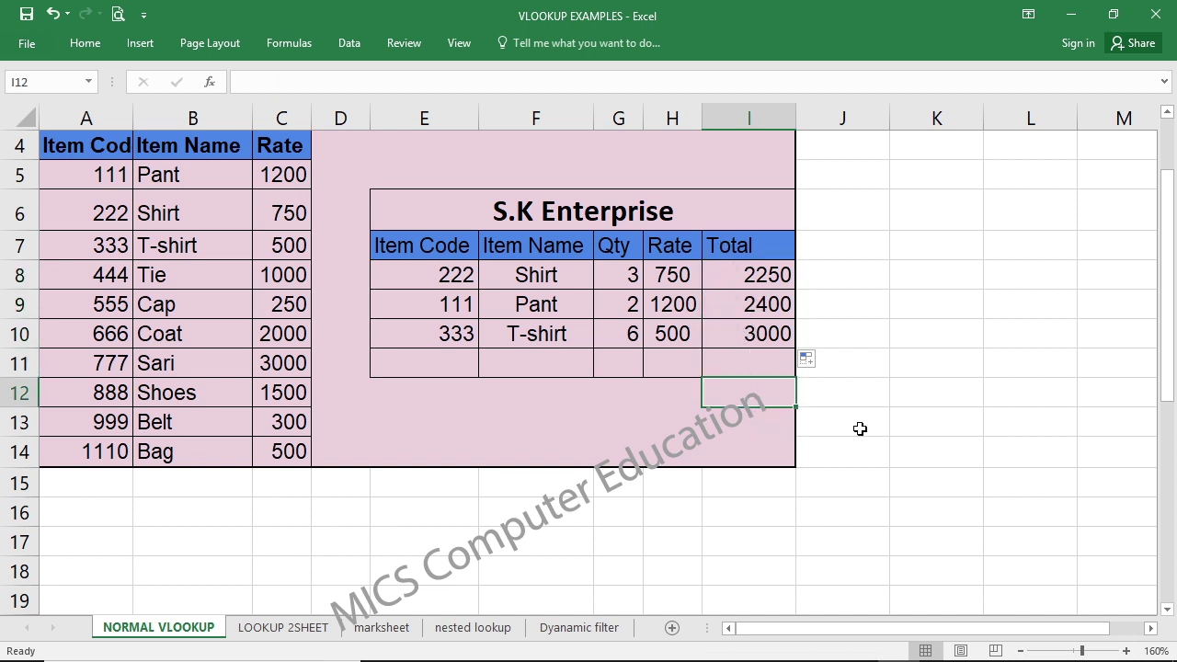
pyautogui.hotkey('alt', '=')
pyautogui.press('Return')
pyautogui.press('Up')
pyautogui.hotkey('ctrl', 'b')
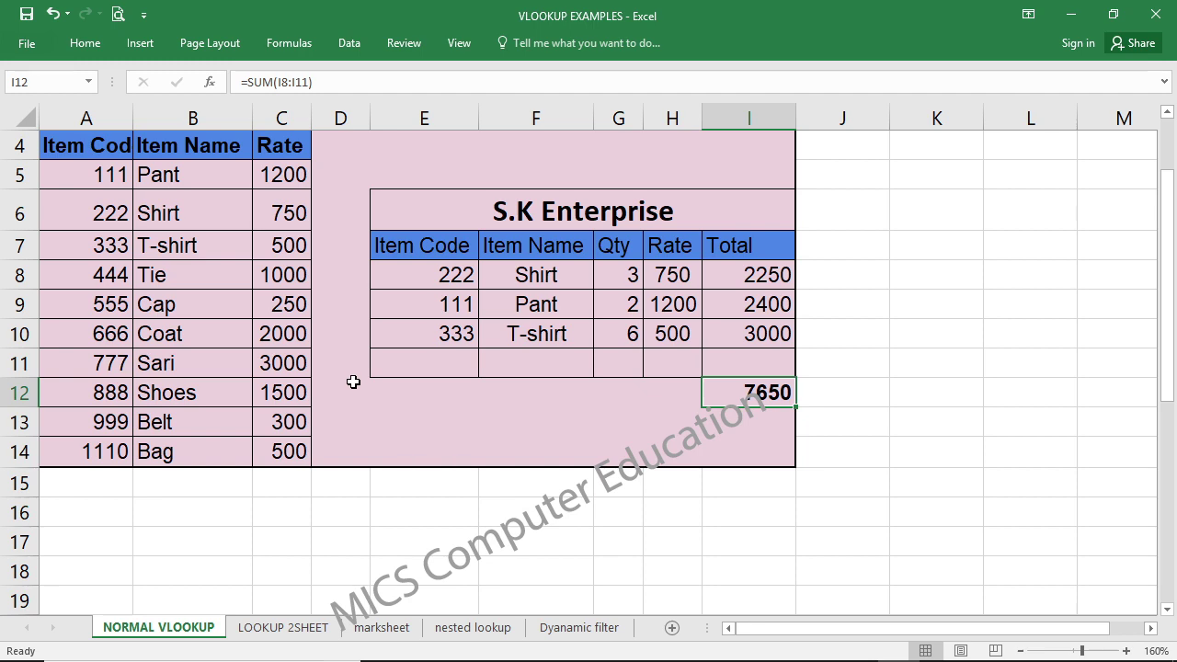
pyautogui.scroll(-1, 353, 381)
pyautogui.scroll(2, 353, 382)
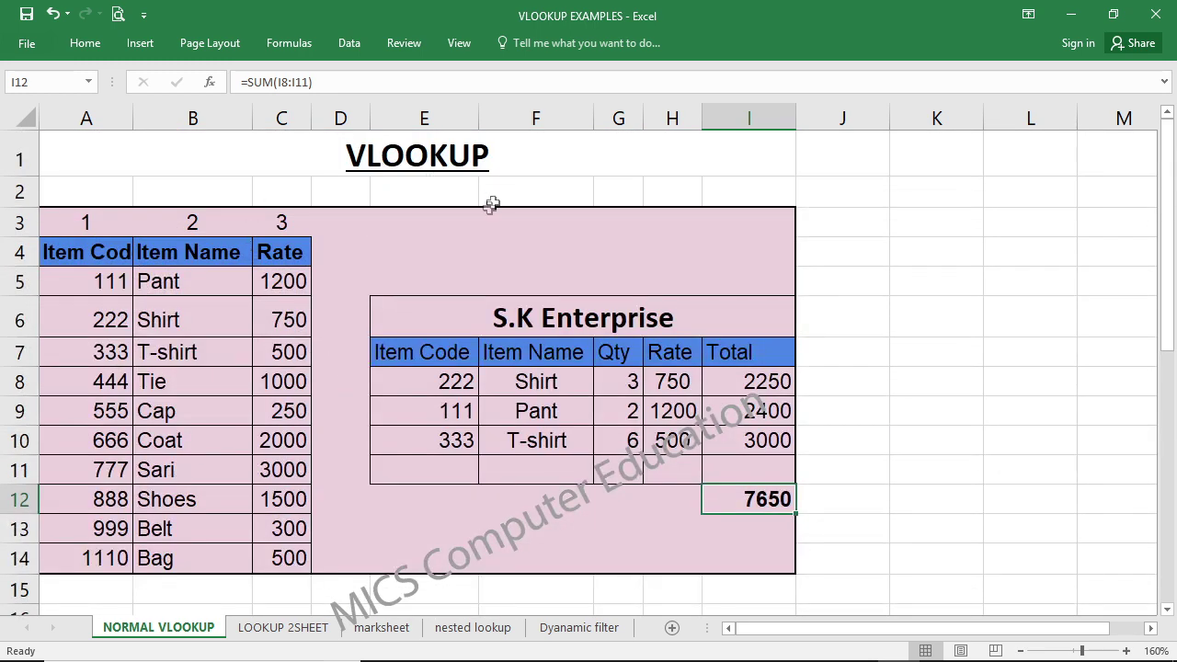
pyautogui.scroll(-2, 375, 399)
pyautogui.scroll(-2, 375, 399)
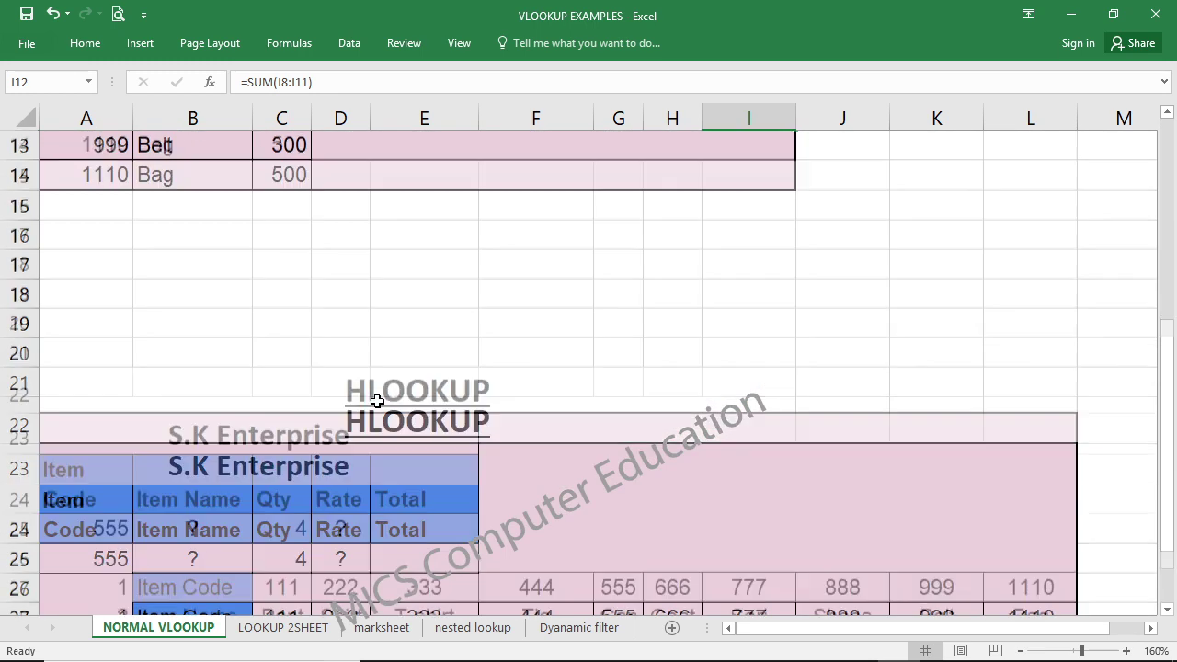
pyautogui.scroll(-2, 375, 399)
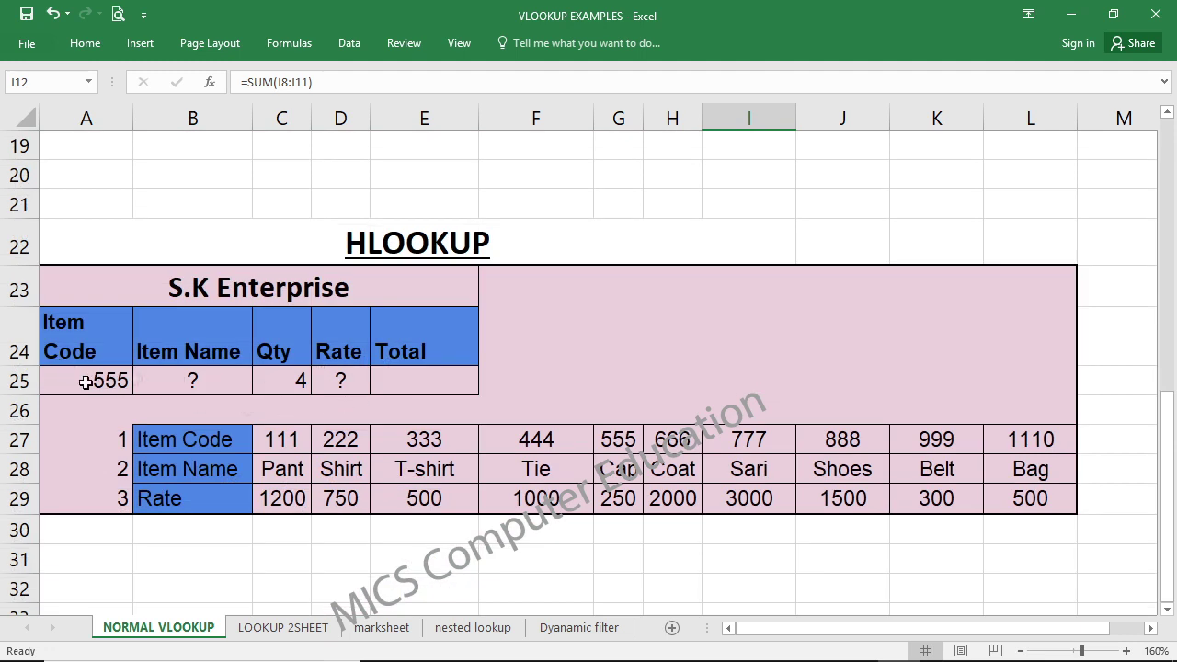
pyautogui.moveTo(85, 382); pyautogui.dragTo(405, 381)
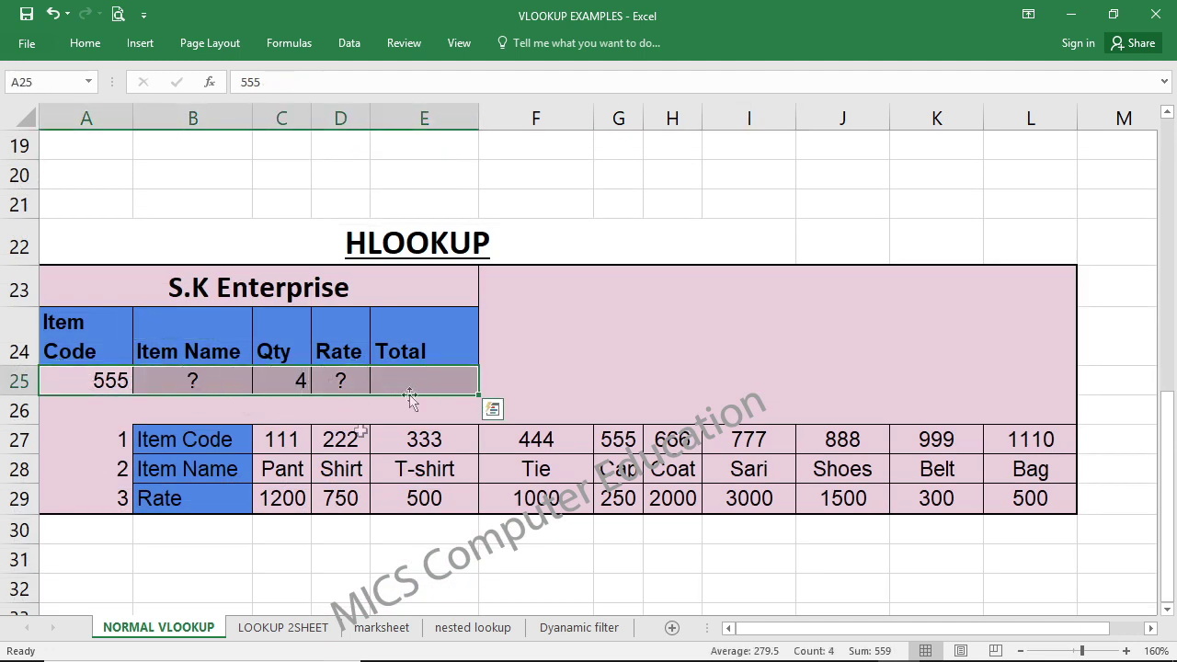
pyautogui.moveTo(213, 444); pyautogui.dragTo(215, 504)
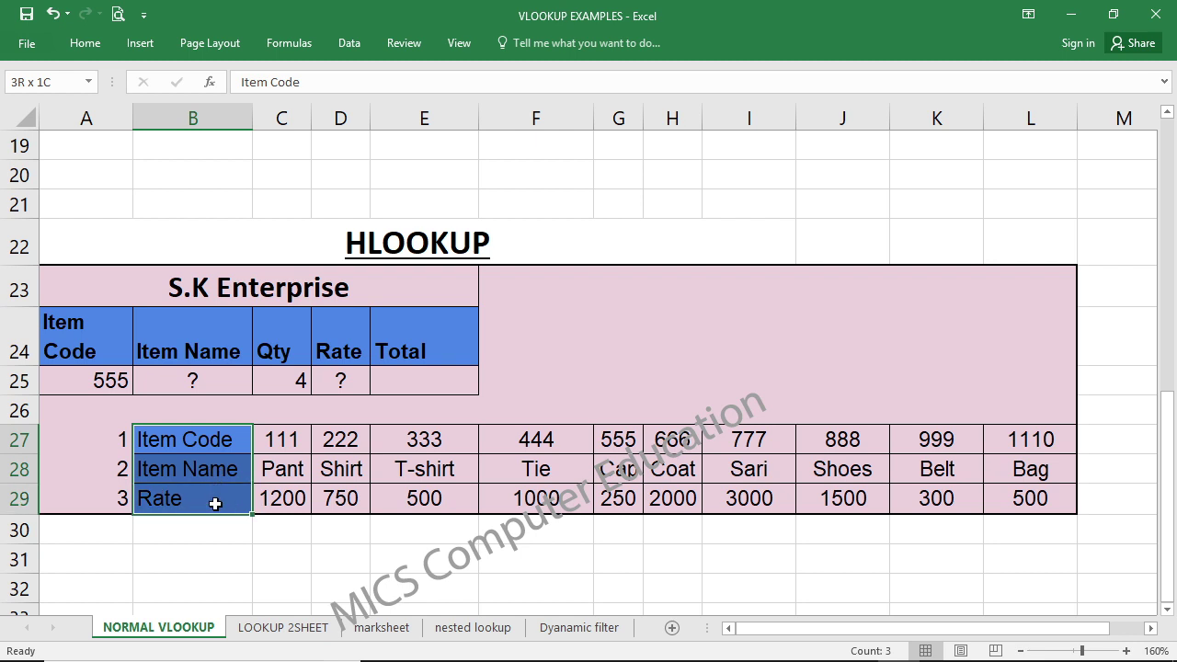
pyautogui.moveTo(281, 440); pyautogui.dragTo(1046, 437)
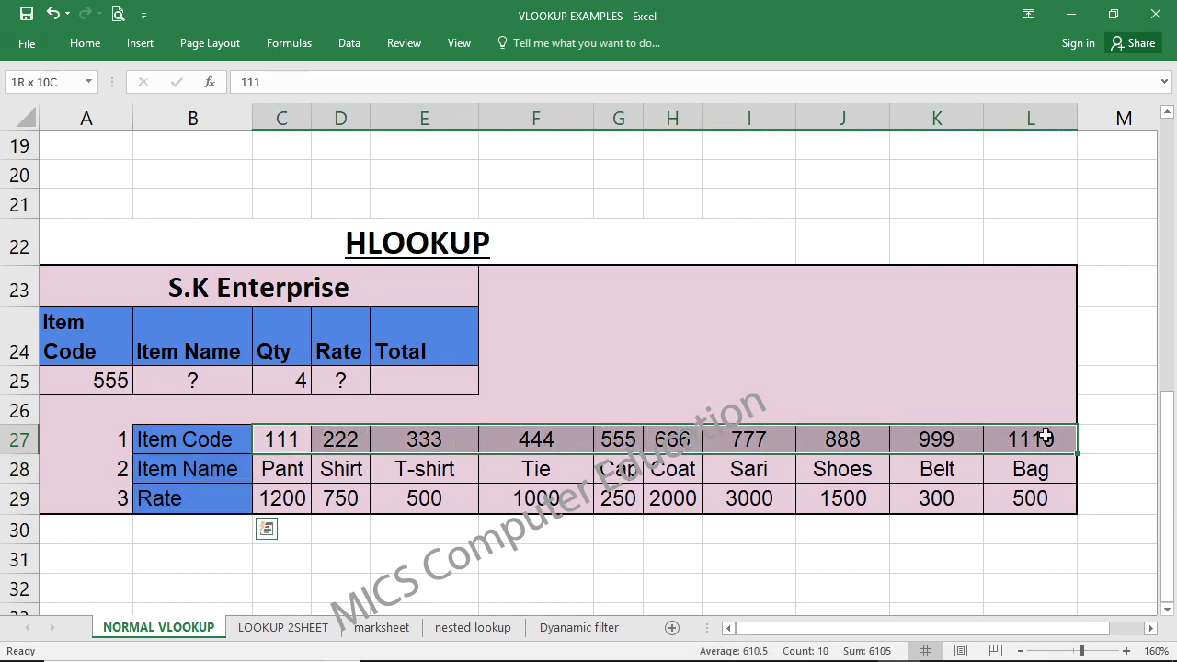
pyautogui.moveTo(303, 469); pyautogui.dragTo(777, 469)
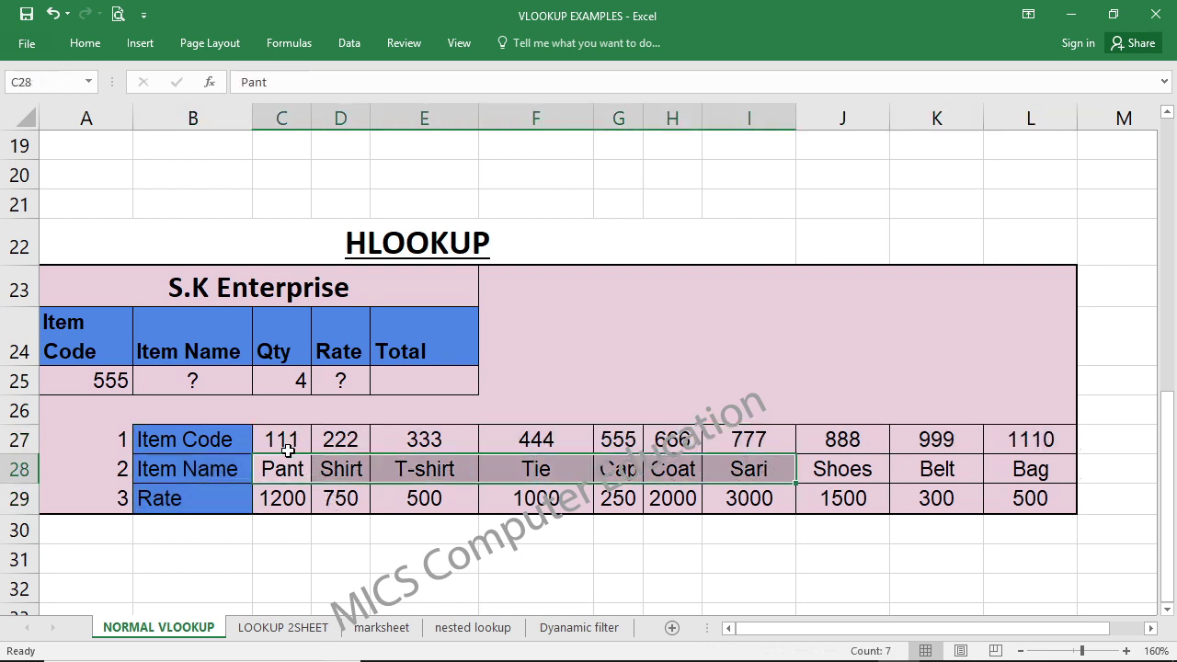
pyautogui.moveTo(95, 336); pyautogui.dragTo(86, 379)
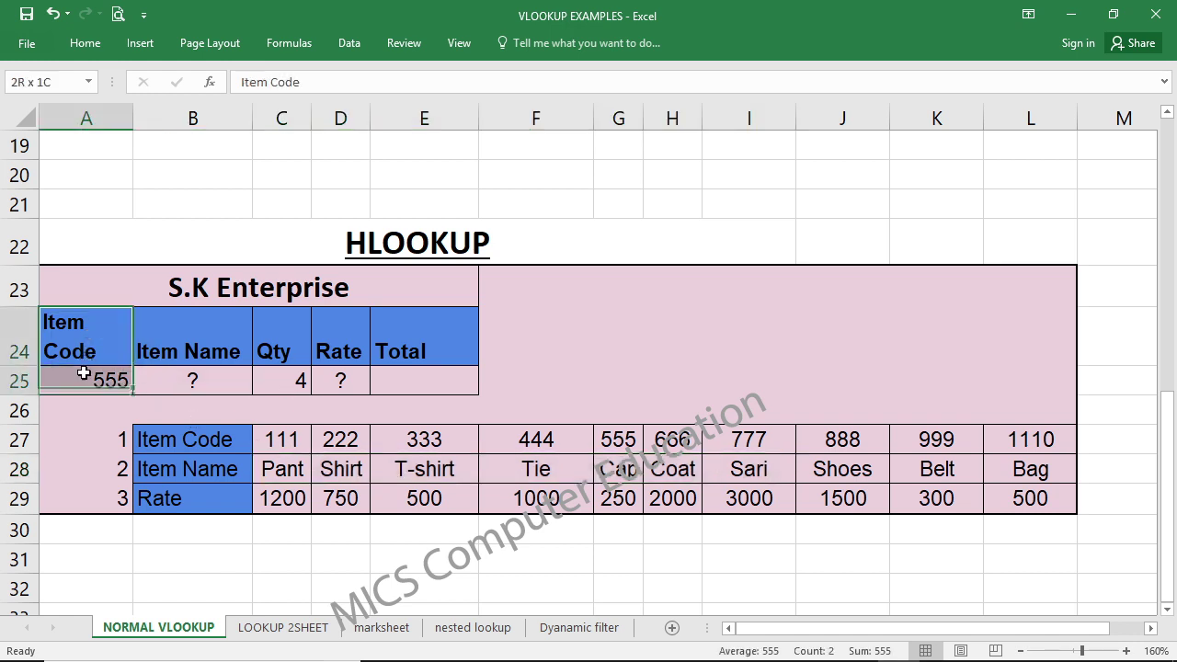
pyautogui.moveTo(184, 440)
pyautogui.mouseDown()
pyautogui.moveTo(536, 422)
pyautogui.moveTo(950, 439)
pyautogui.mouseUp()
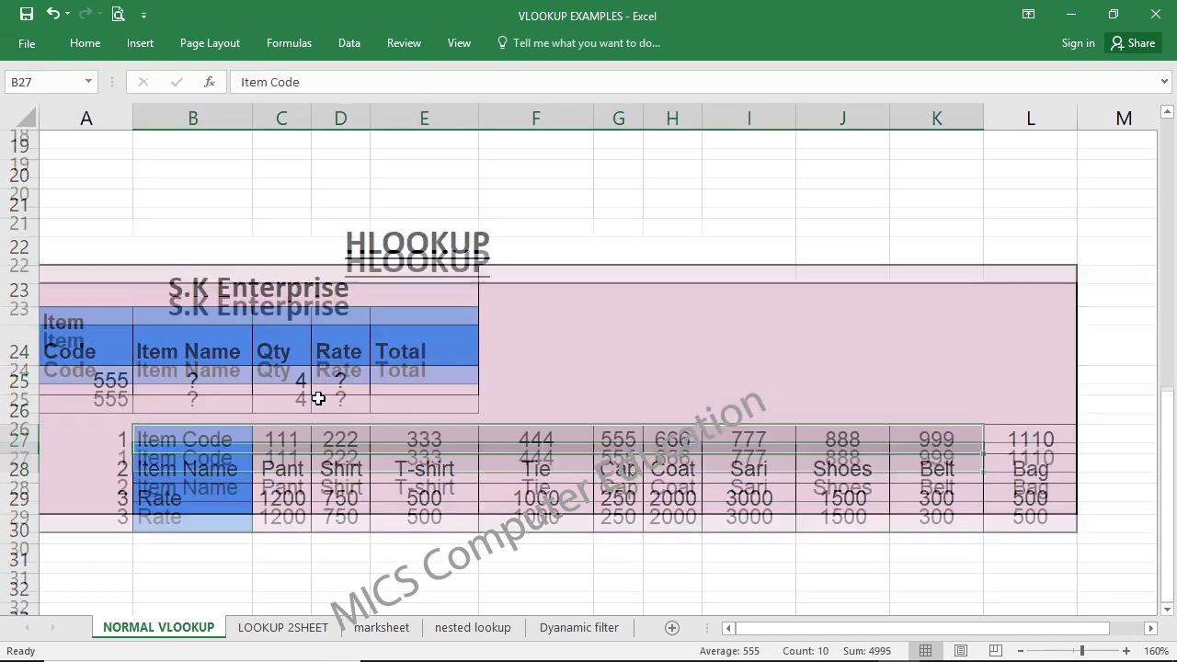
pyautogui.scroll(5, 537, 368)
pyautogui.moveTo(87, 120); pyautogui.dragTo(83, 442)
pyautogui.moveTo(429, 219); pyautogui.dragTo(425, 434)
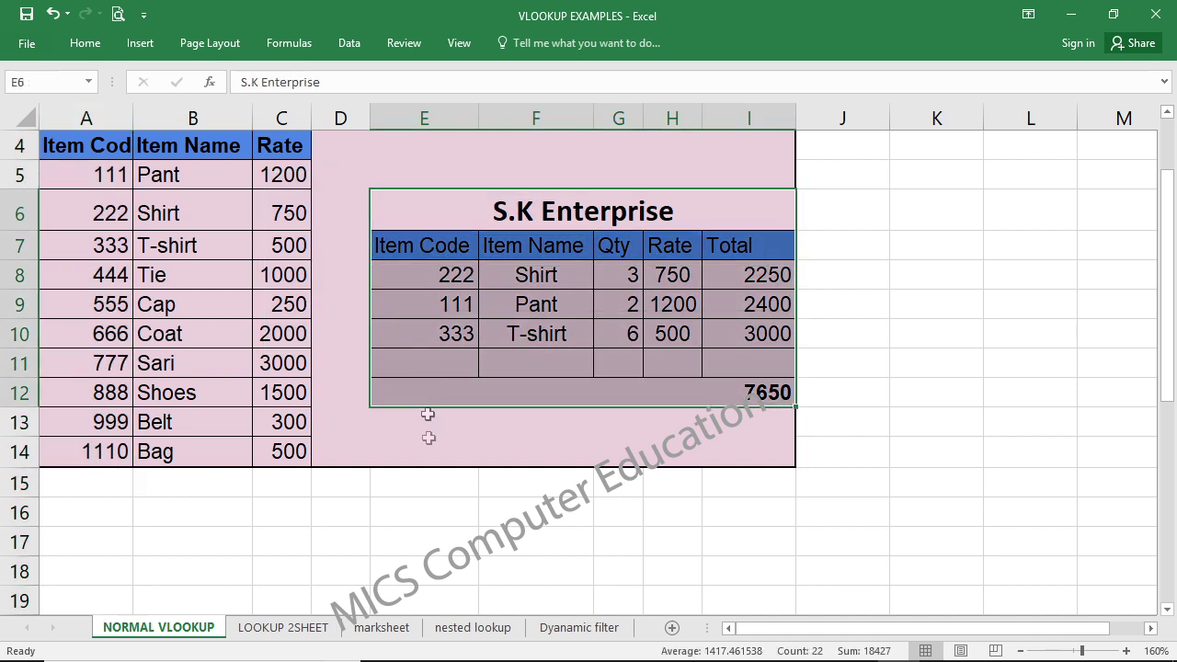
pyautogui.click(403, 535)
pyautogui.scroll(-4, 412, 508)
pyautogui.scroll(-1, 412, 508)
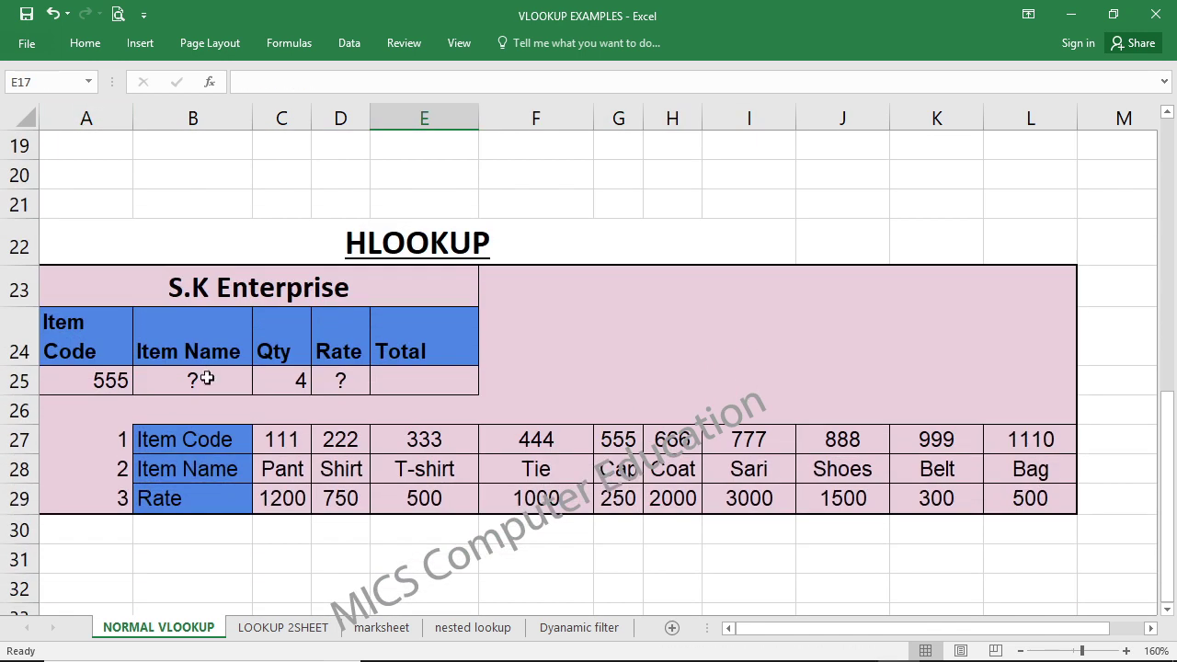
pyautogui.click(202, 377)
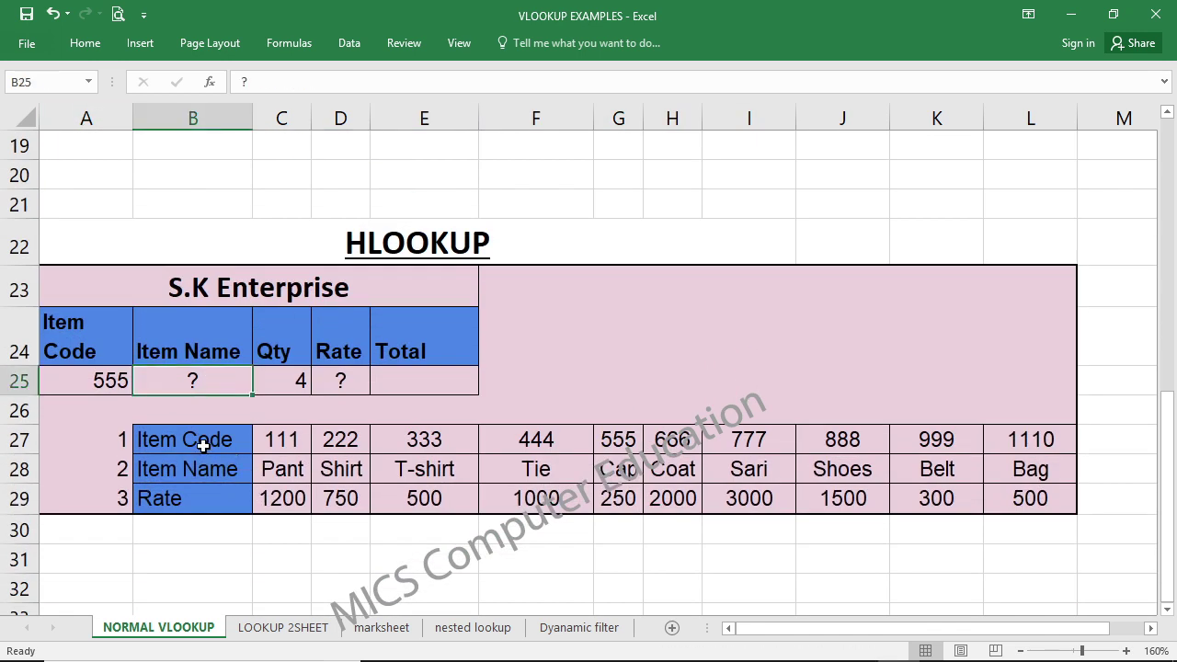
# Step: Name the table B27:L29 item_list2 using the Name Box
pyautogui.moveTo(193, 444); pyautogui.dragTo(1002, 495)
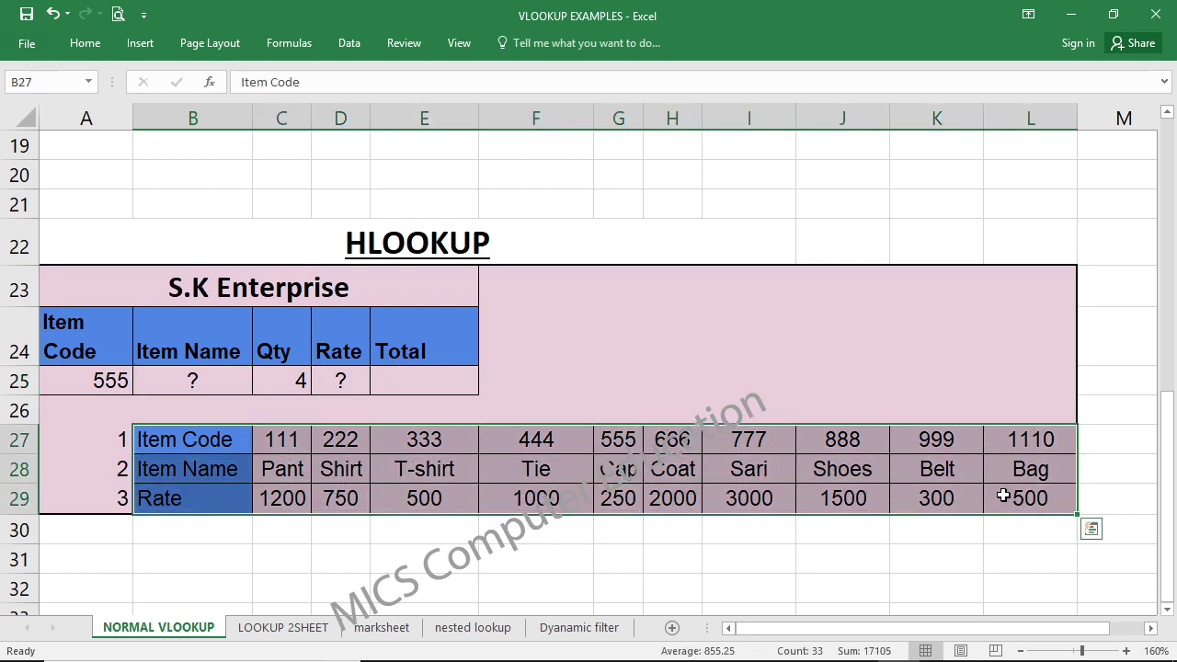
pyautogui.click(66, 83)
pyautogui.write('item_list')
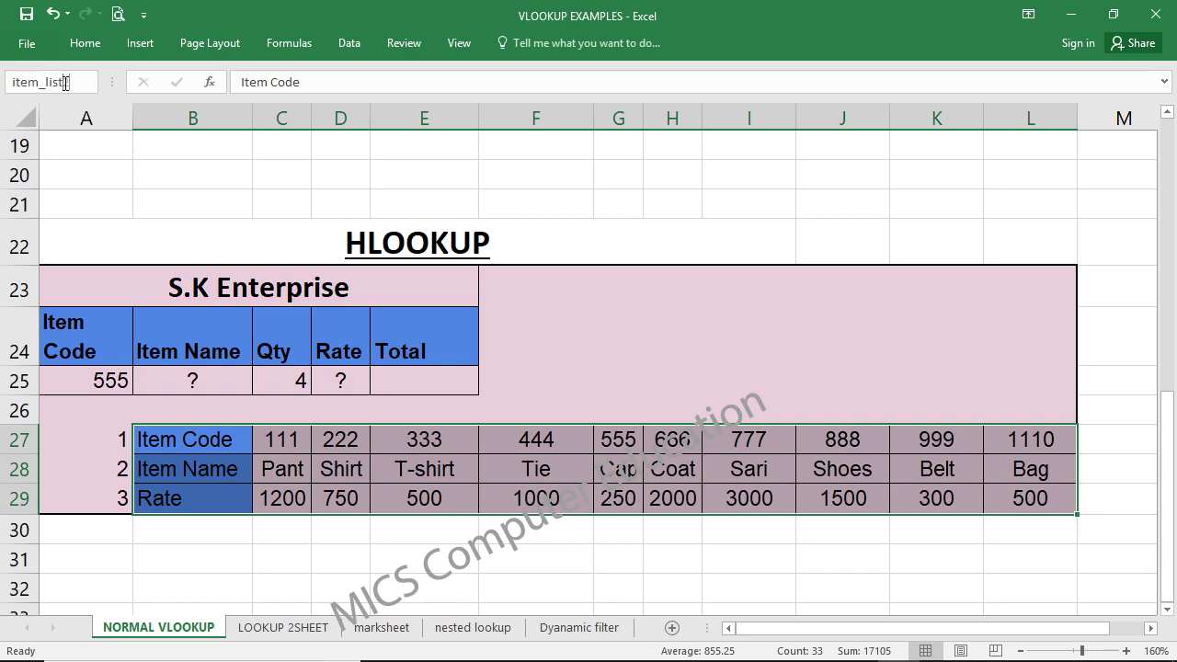
pyautogui.press('Return')
pyautogui.click(192, 209)
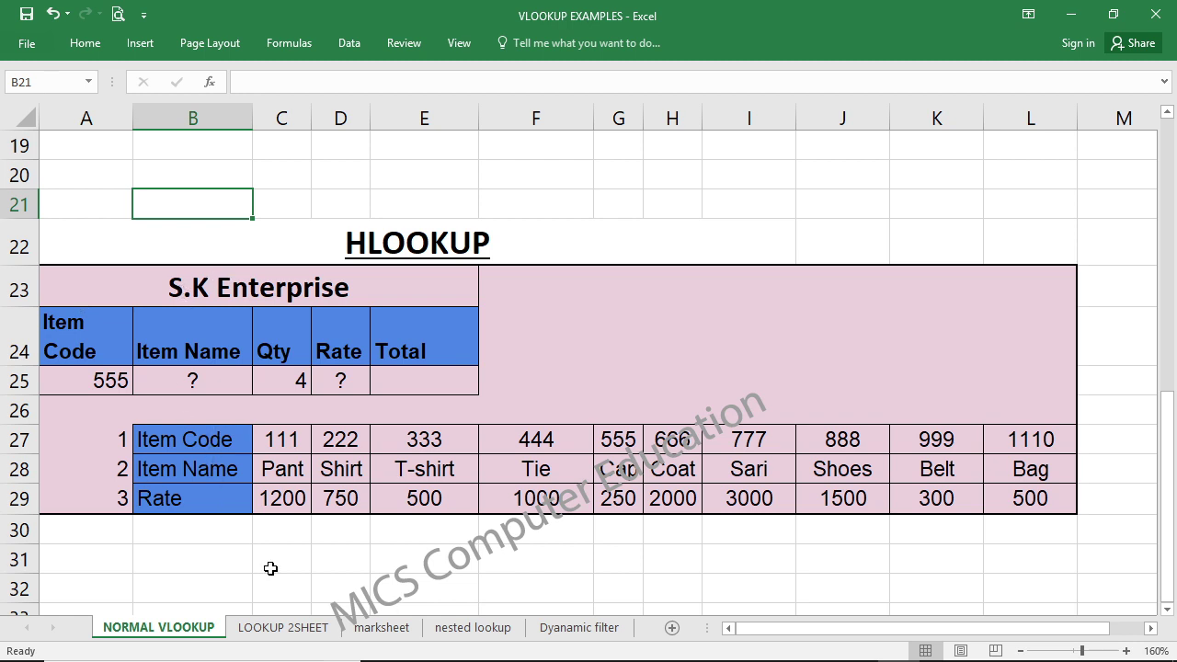
pyautogui.moveTo(206, 440); pyautogui.dragTo(1014, 492)
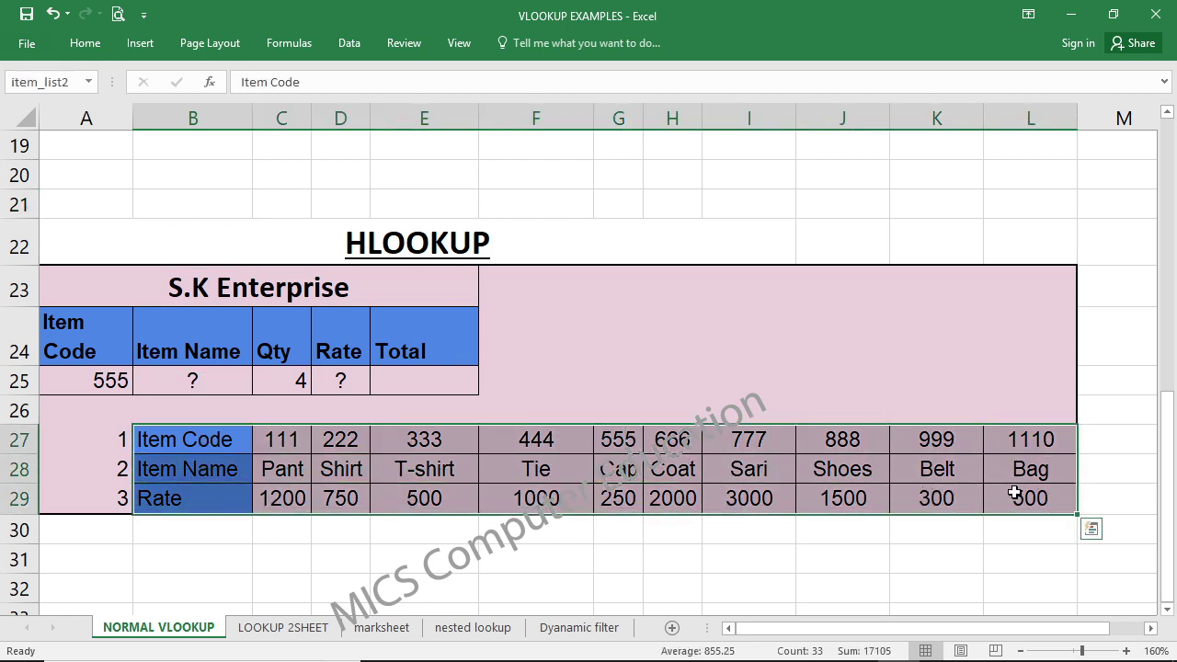
# Step: Test the name by typing =item_list2 in E31, then discard it
pyautogui.click(439, 561)
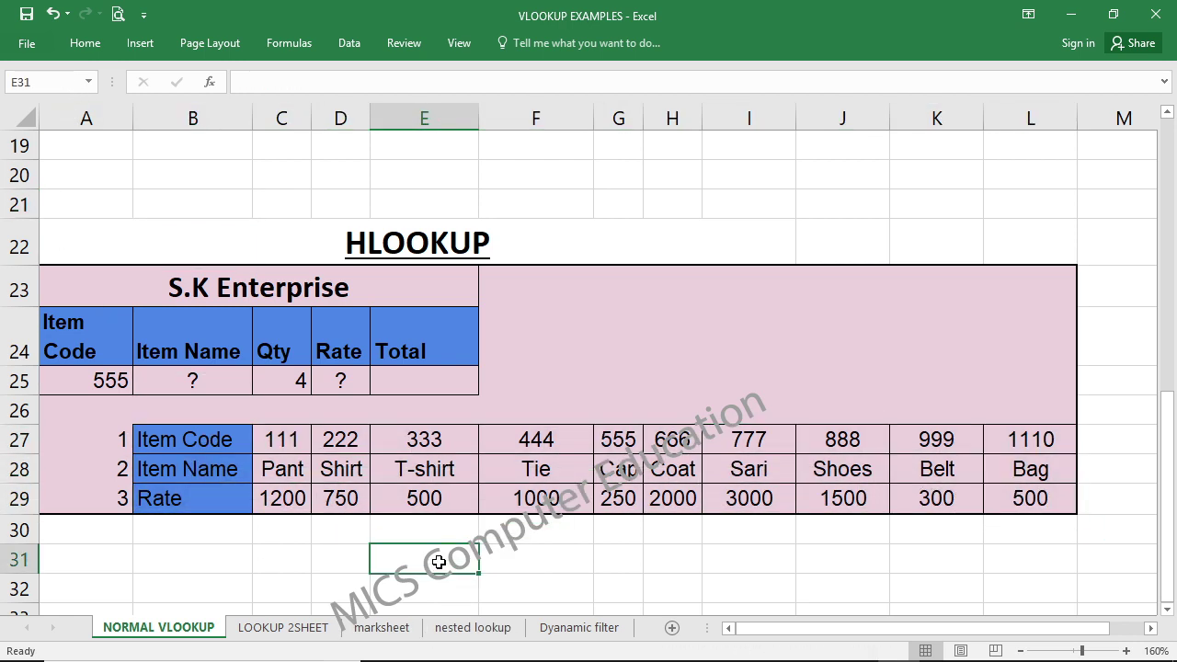
pyautogui.write('=lis')
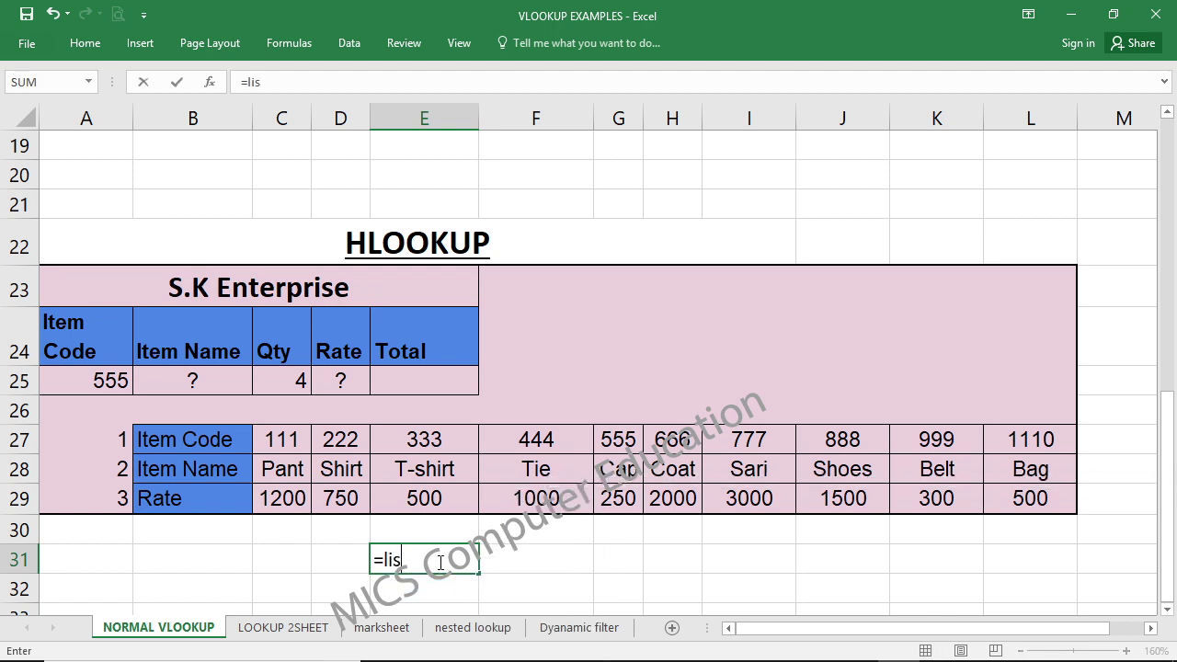
pyautogui.press('BackSpace')
pyautogui.press('BackSpace')
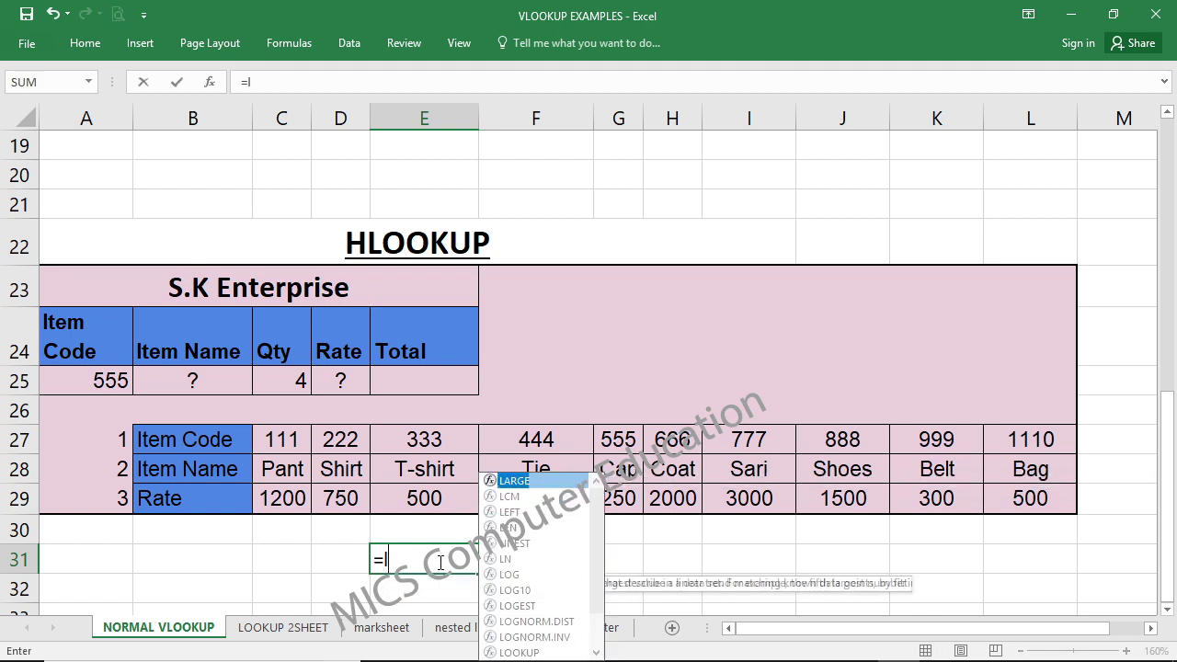
pyautogui.write('is')
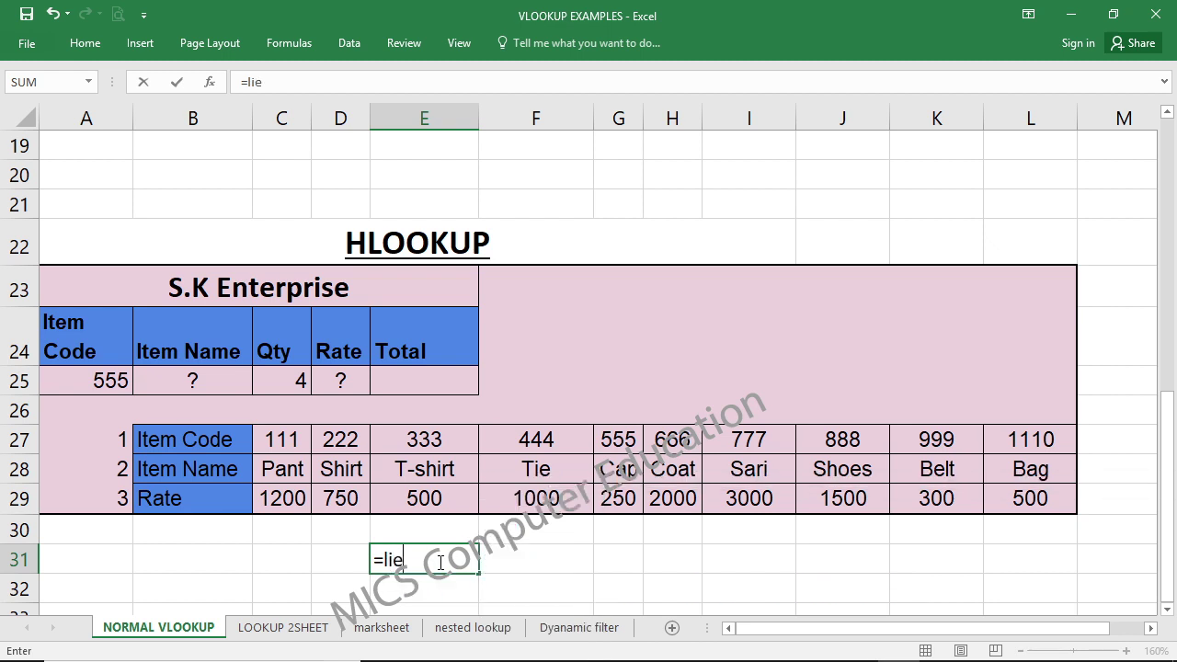
pyautogui.write('t')
pyautogui.press('BackSpace')
pyautogui.press('BackSpace')
pyautogui.press('BackSpace')
pyautogui.press('BackSpace')
pyautogui.write('ite')
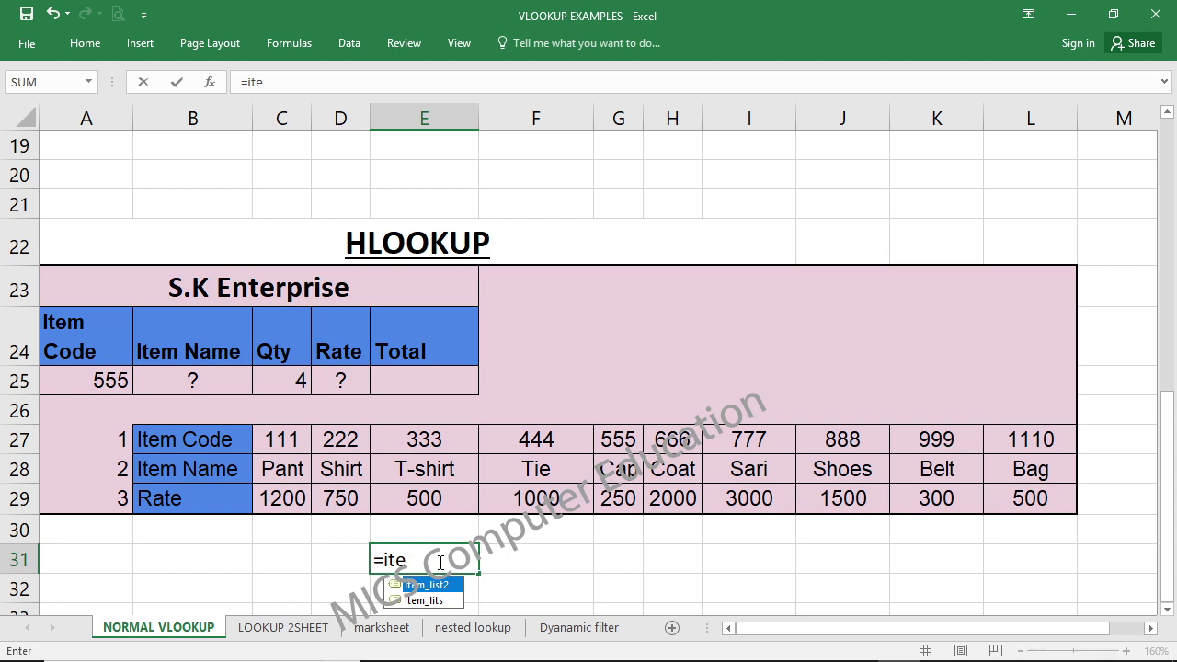
pyautogui.press('Tab')
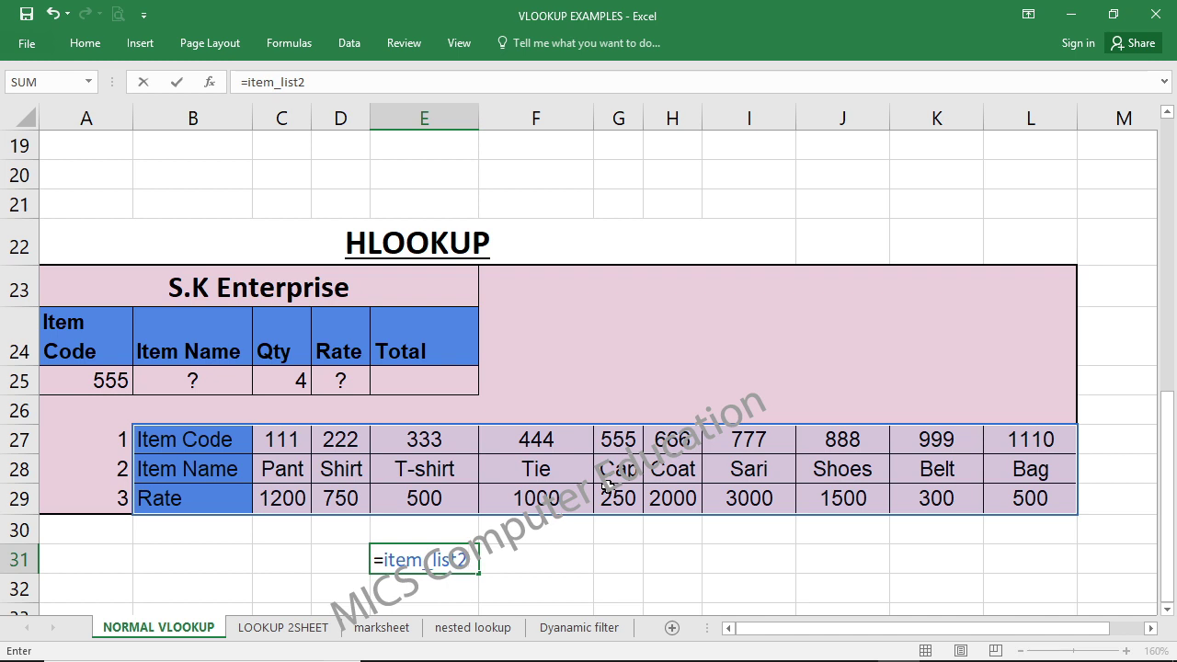
pyautogui.press('Escape')
# Step: Enter =HLOOKUP(A25,item_list2,2,0) in B25 so code 555 returns Cap
pyautogui.click(198, 383)
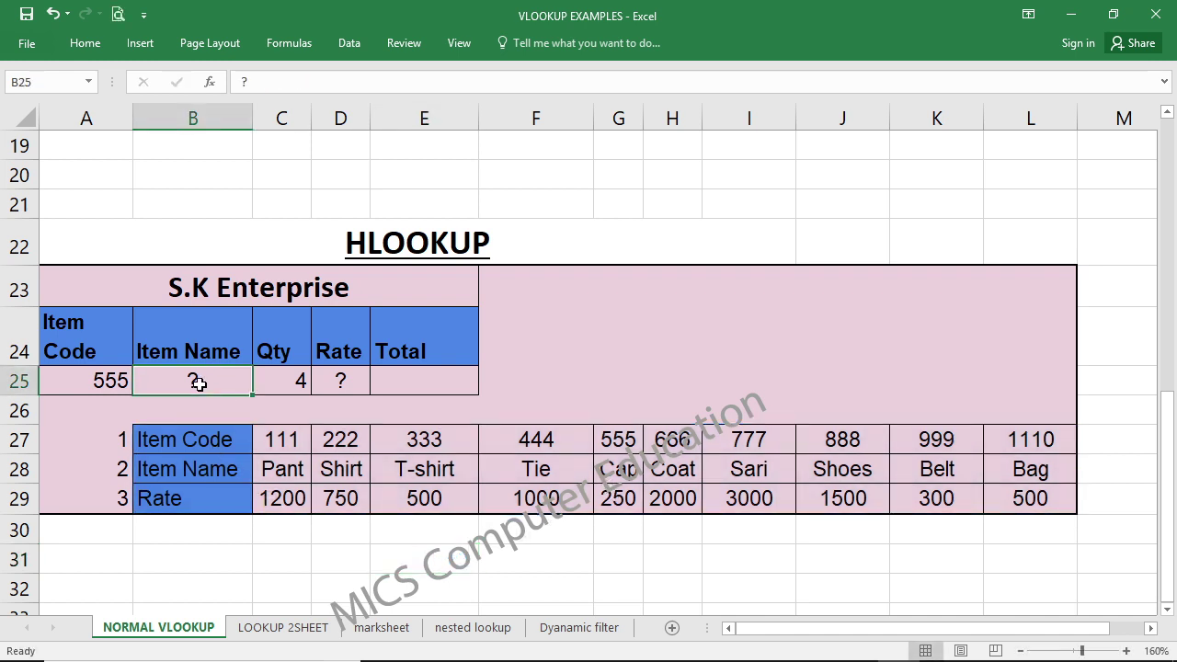
pyautogui.write('=')
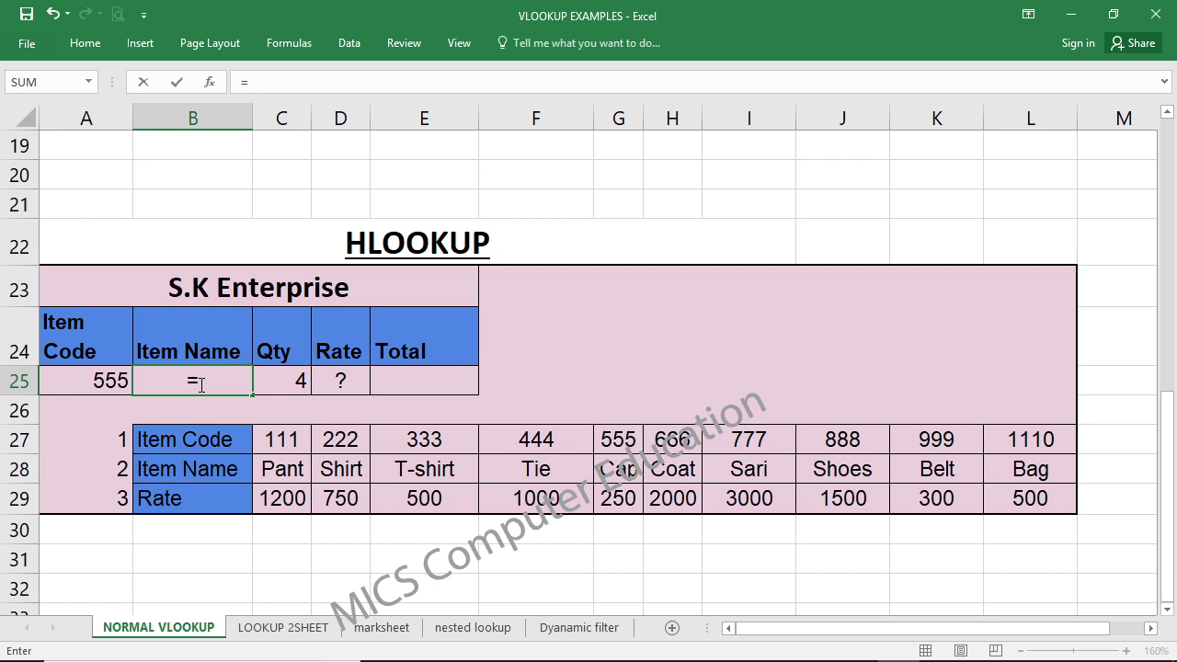
pyautogui.write('h')
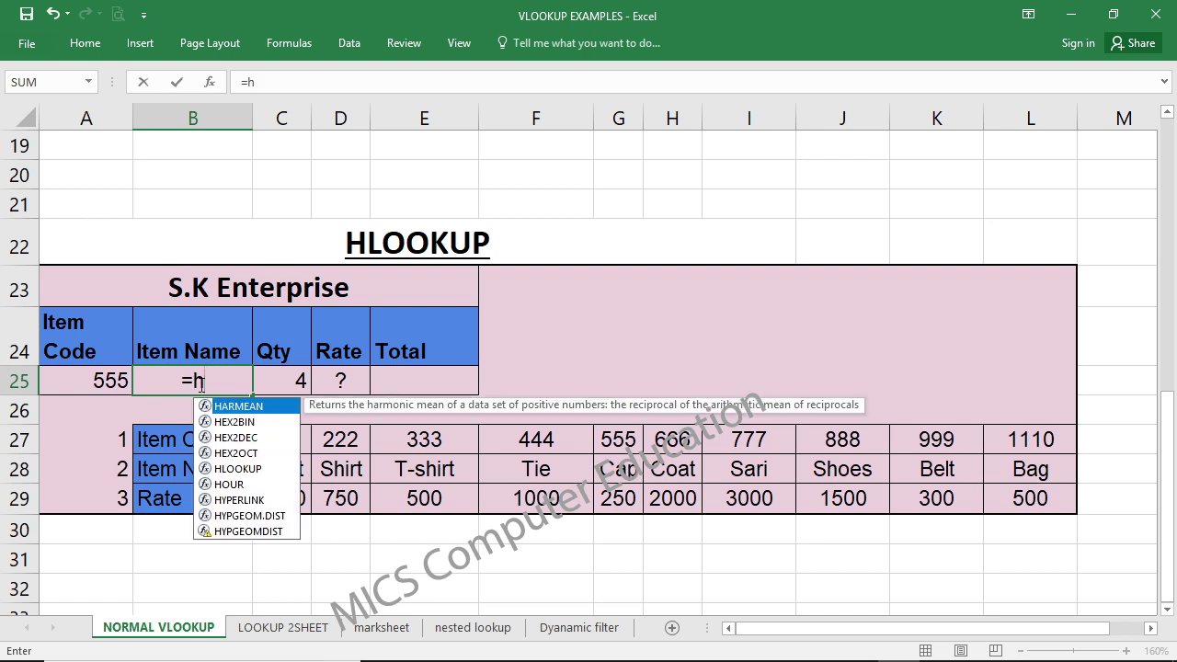
pyautogui.write('l')
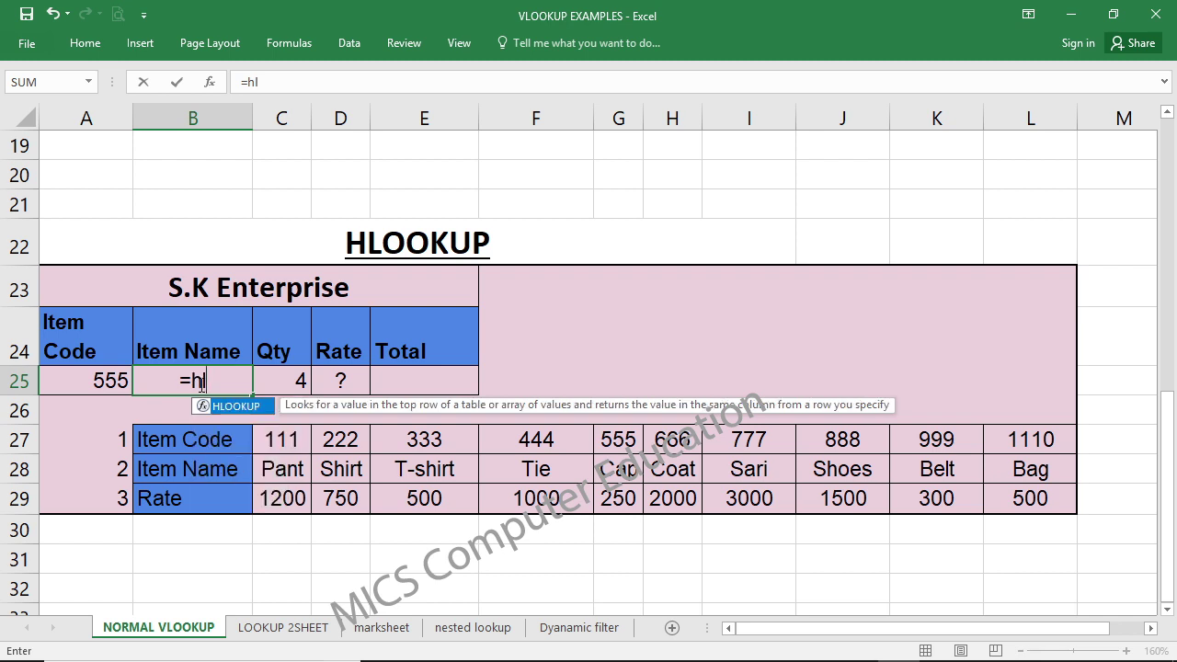
pyautogui.press('Tab')
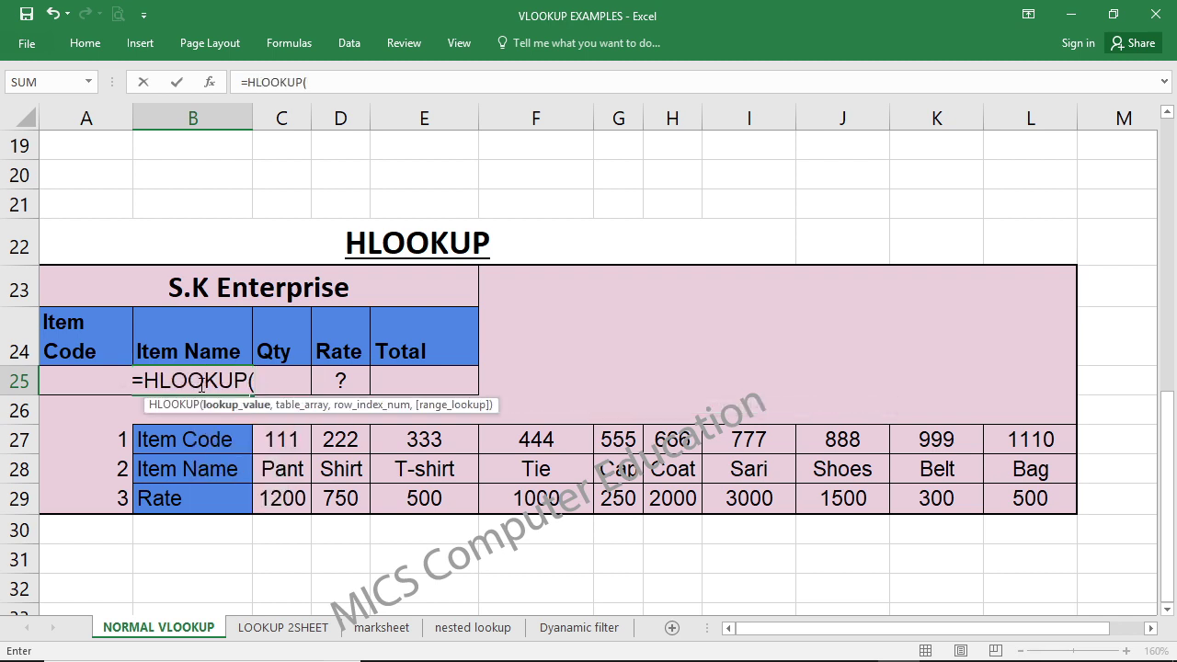
pyautogui.click(55, 379)
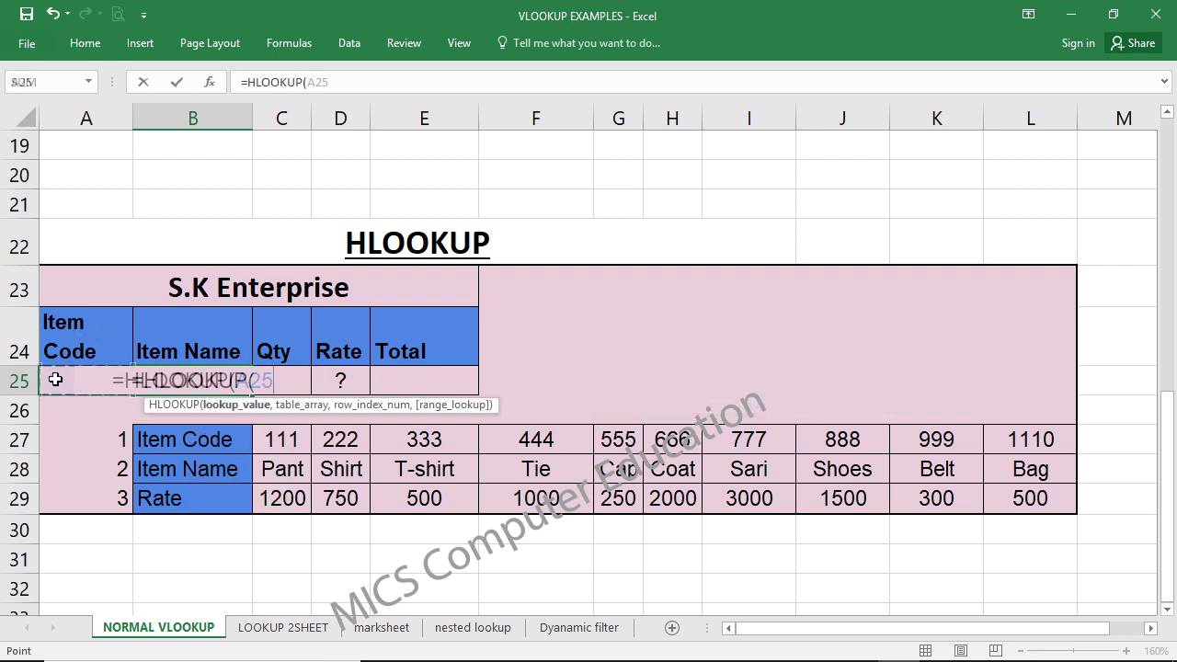
pyautogui.write(',ite')
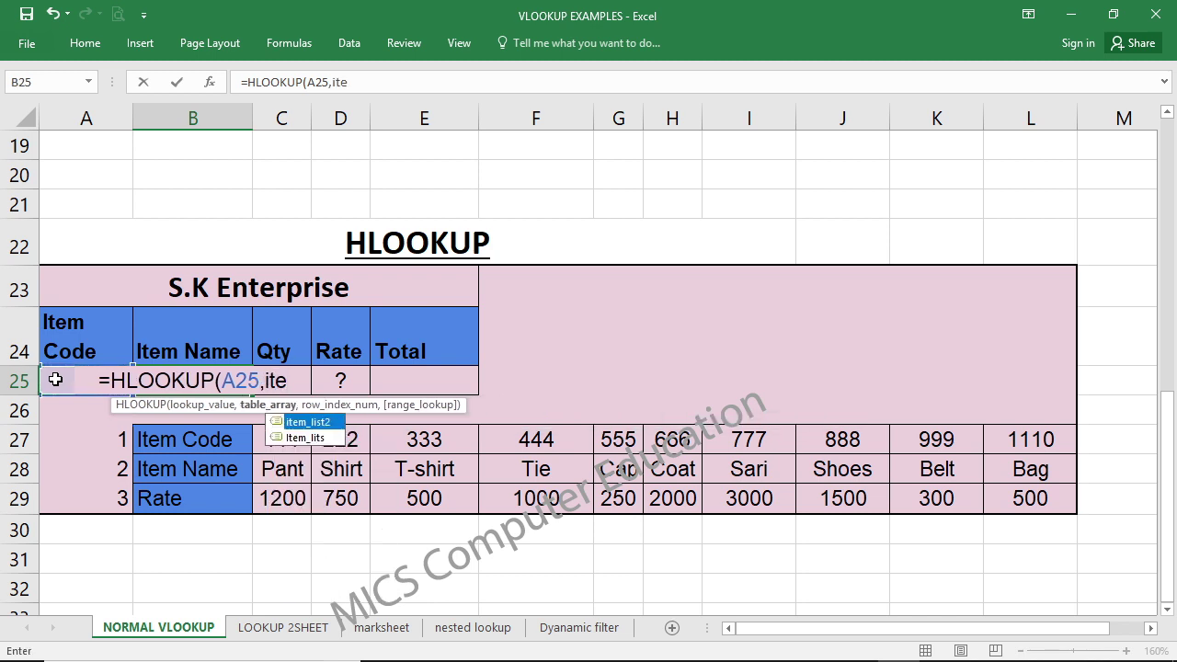
pyautogui.press('Tab')
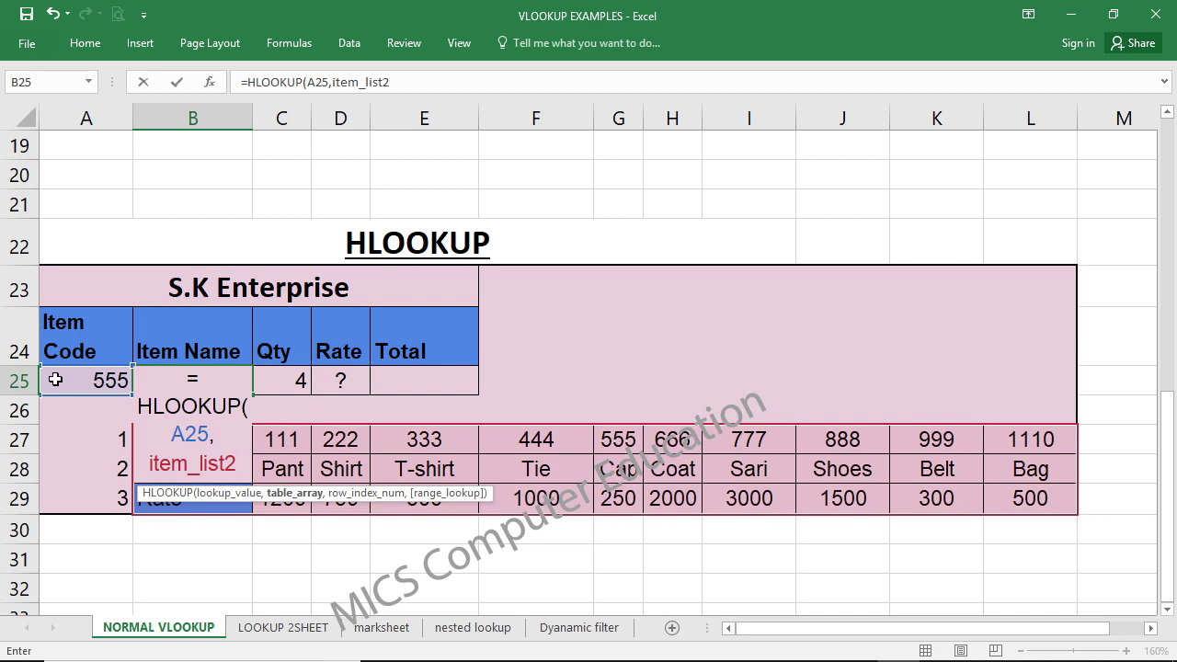
pyautogui.write(',')
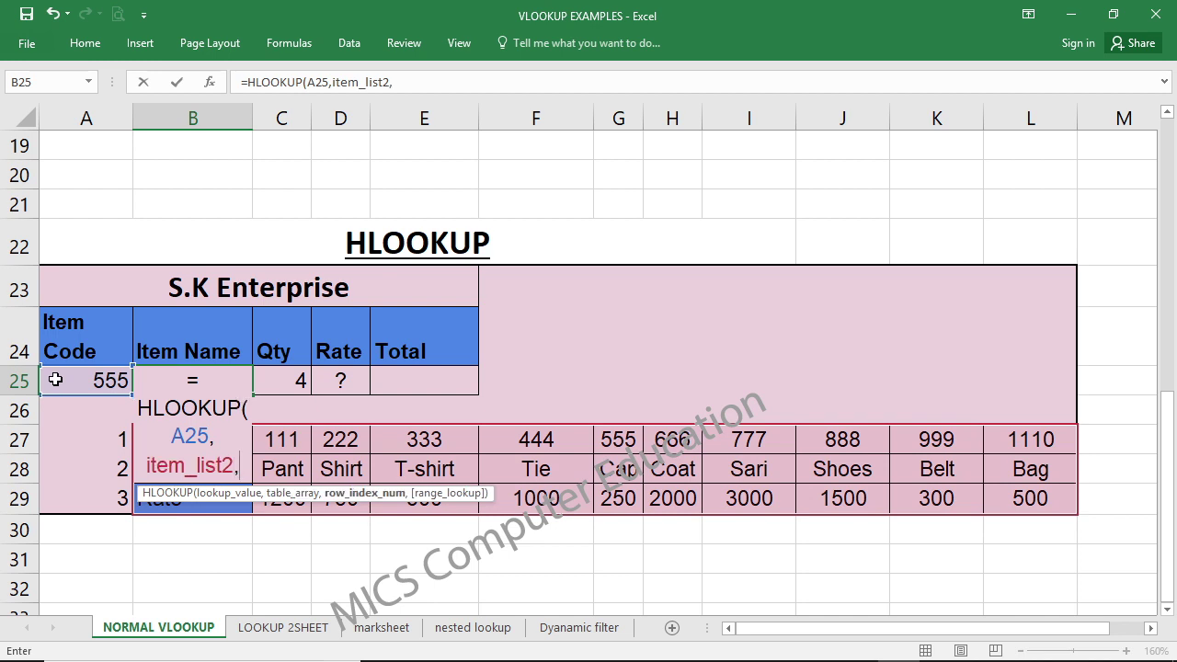
pyautogui.write('2,')
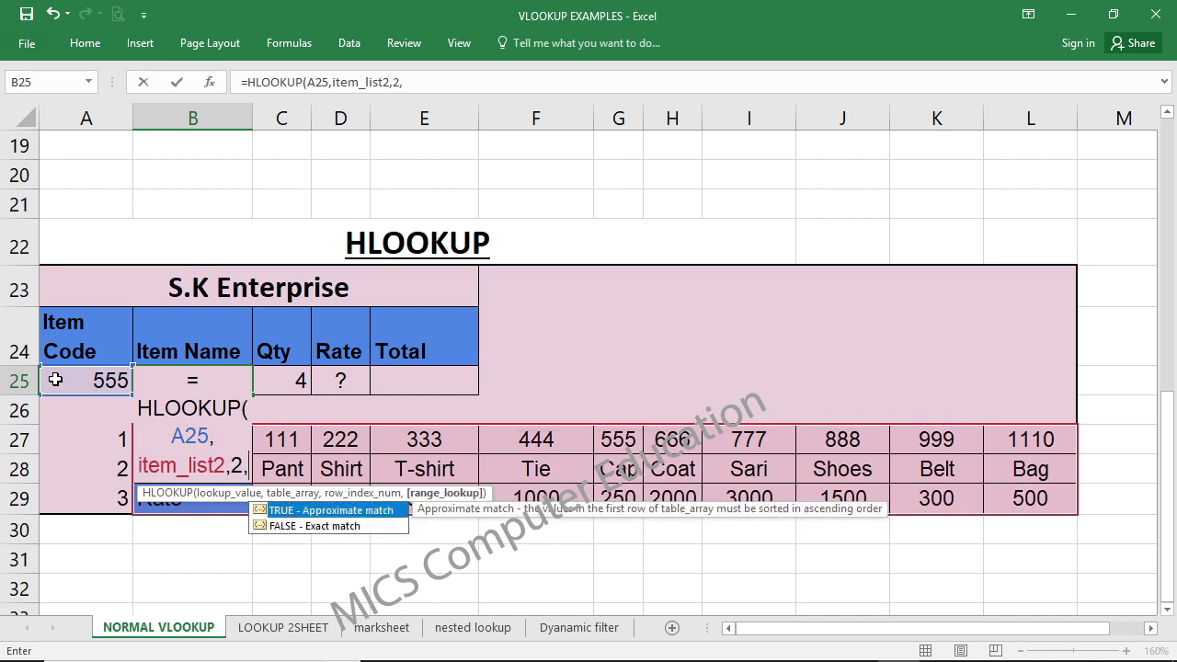
pyautogui.write('0)')
pyautogui.press('Return')
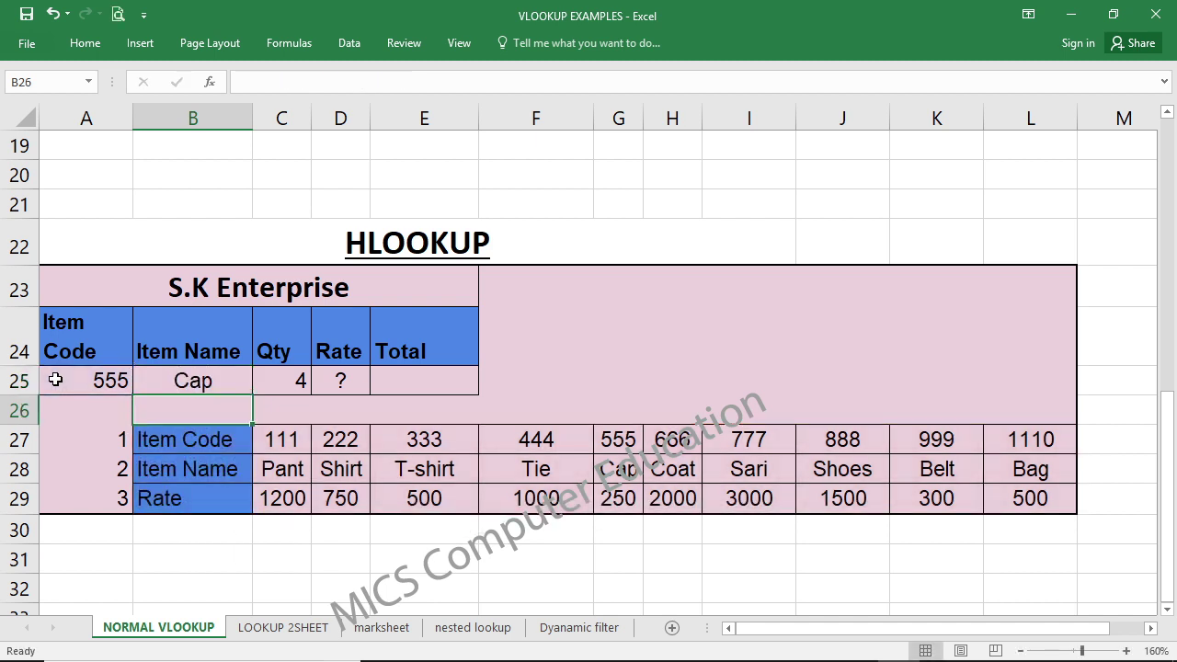
# Step: Compare code 555 with Cap in the table and review B25's HLOOKUP
pyautogui.click(111, 381)
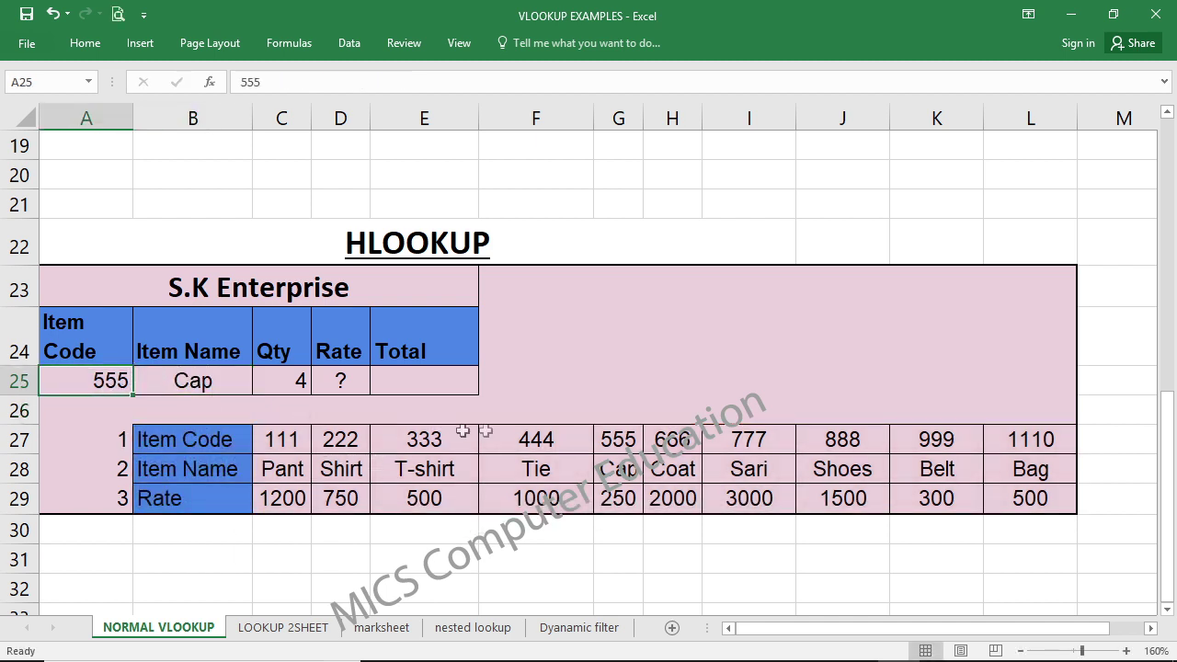
pyautogui.click(621, 474)
pyautogui.click(115, 386)
pyautogui.click(215, 381)
# Step: Enter =HLOOKUP(A25,Item_lits,3,0) in D25, which returns #N/A
pyautogui.click(334, 381)
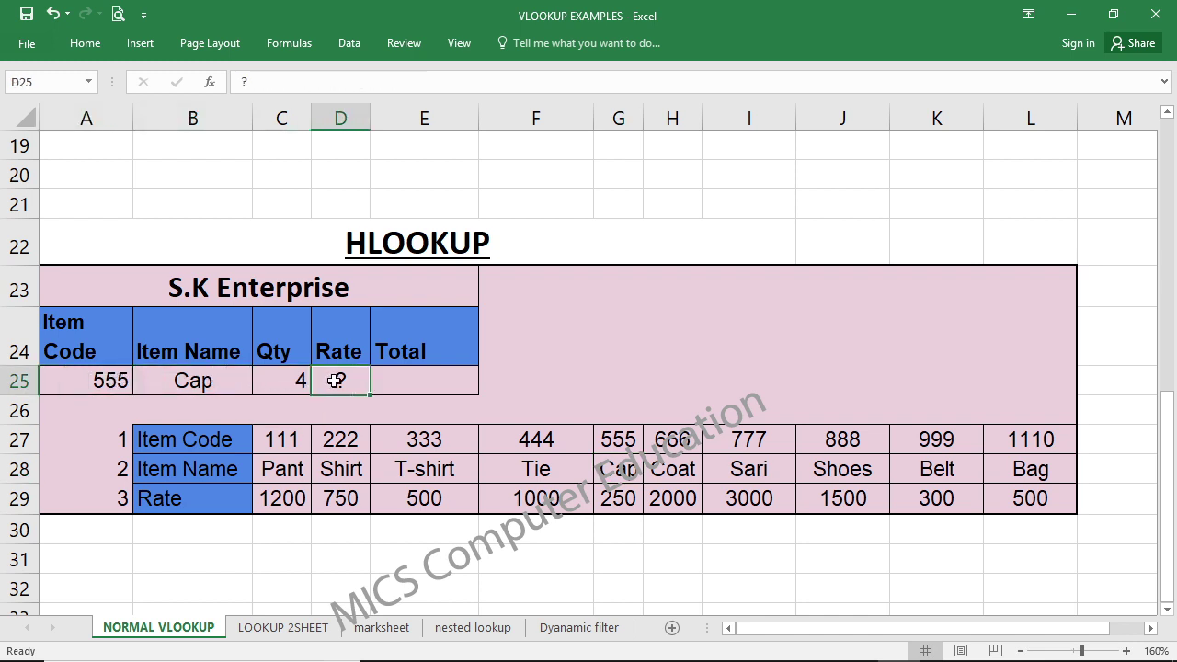
pyautogui.write('=h')
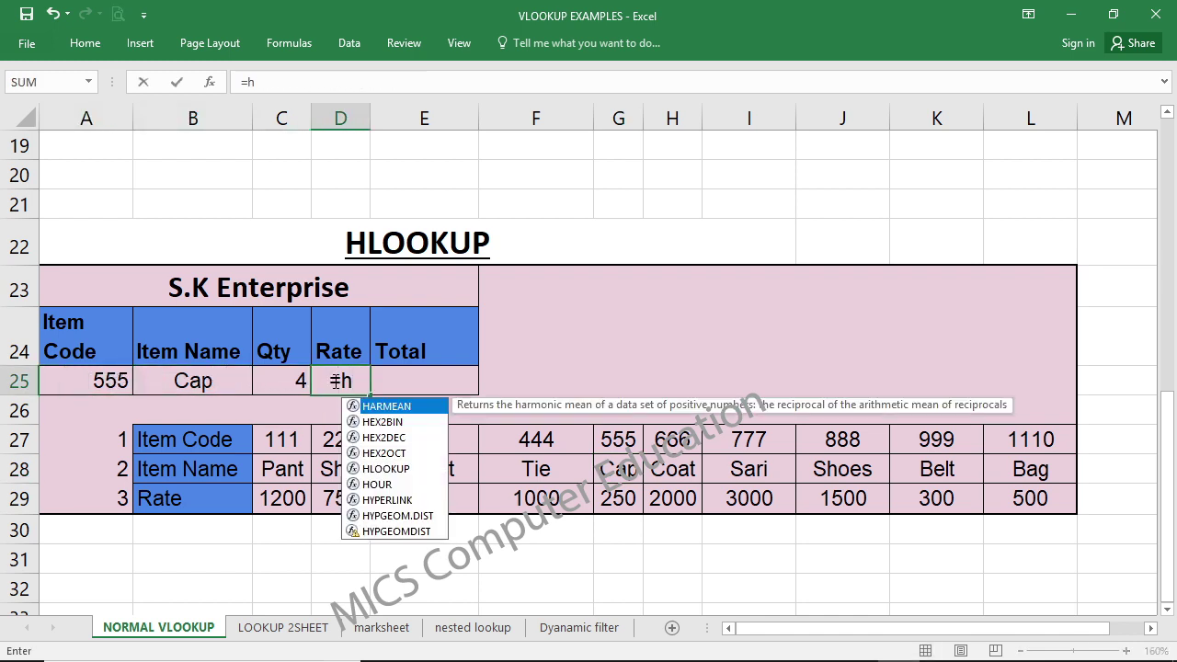
pyautogui.write('l')
pyautogui.press('Tab')
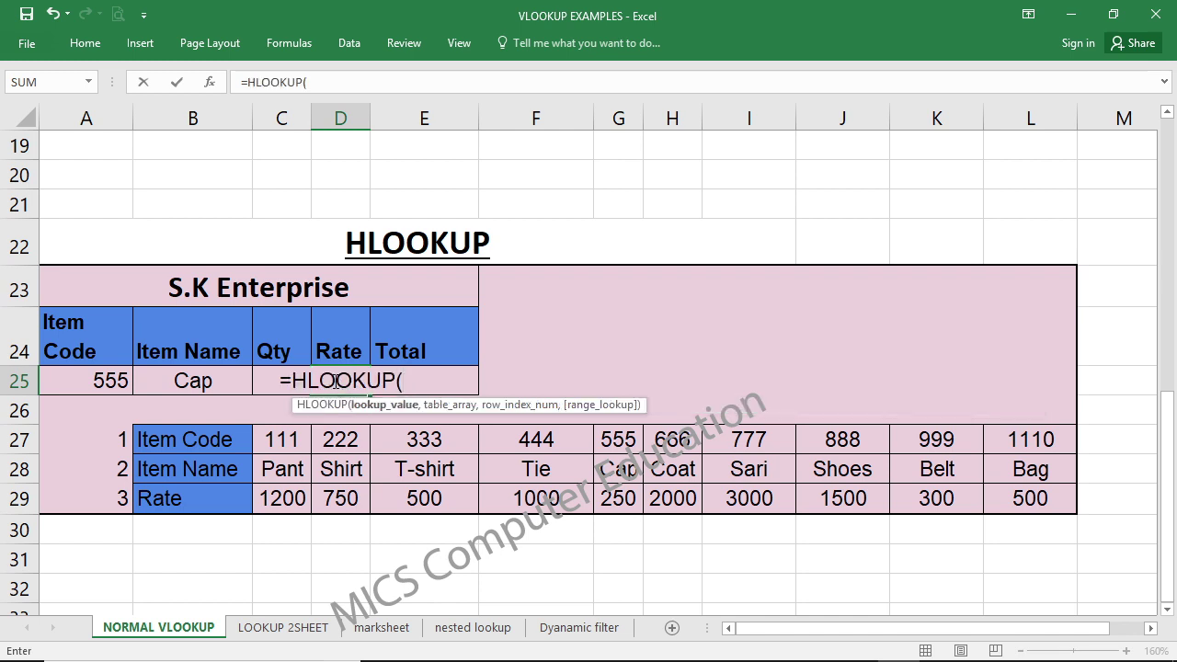
pyautogui.click(103, 372)
pyautogui.write(',')
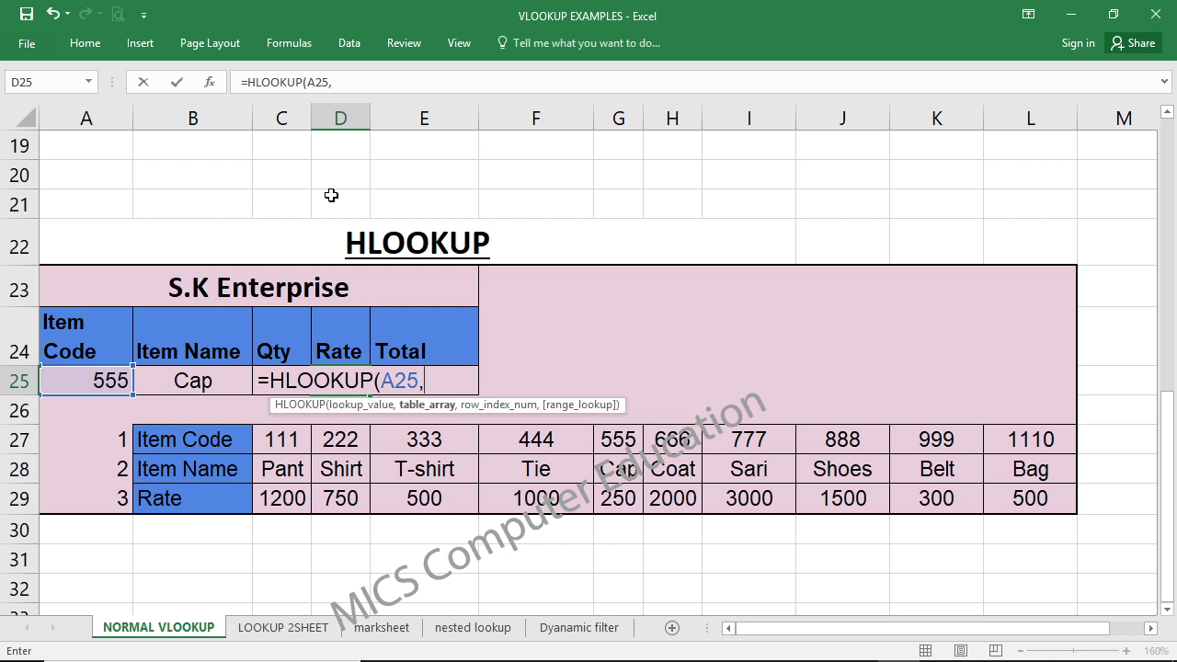
pyautogui.write('ite')
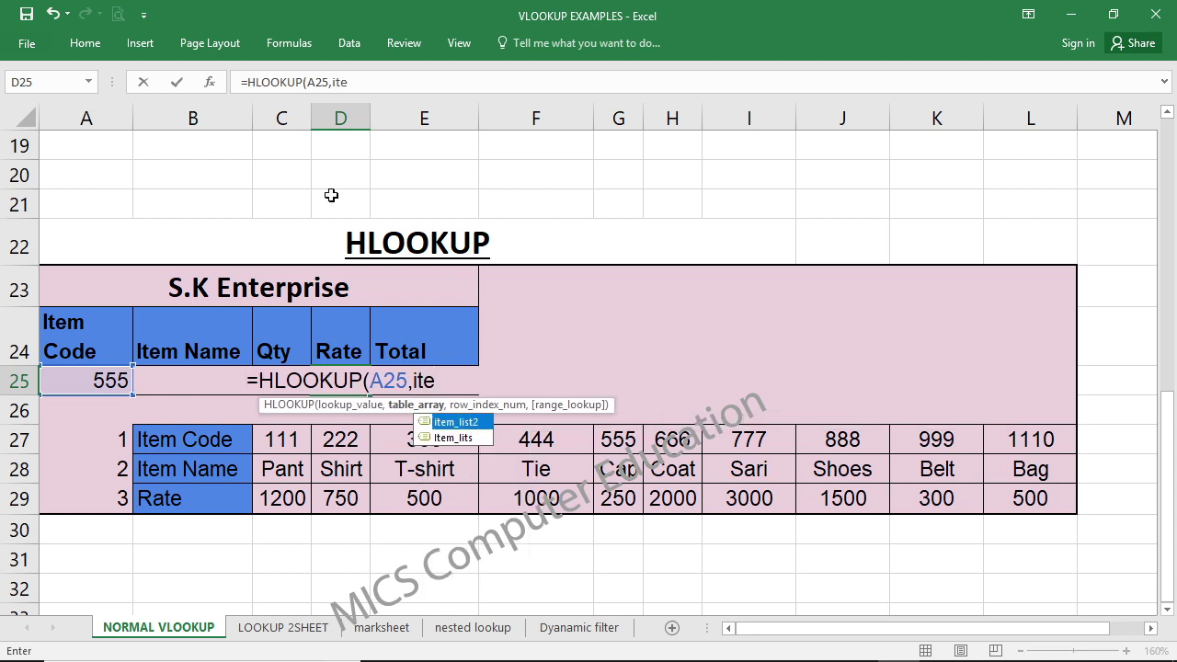
pyautogui.press('Down')
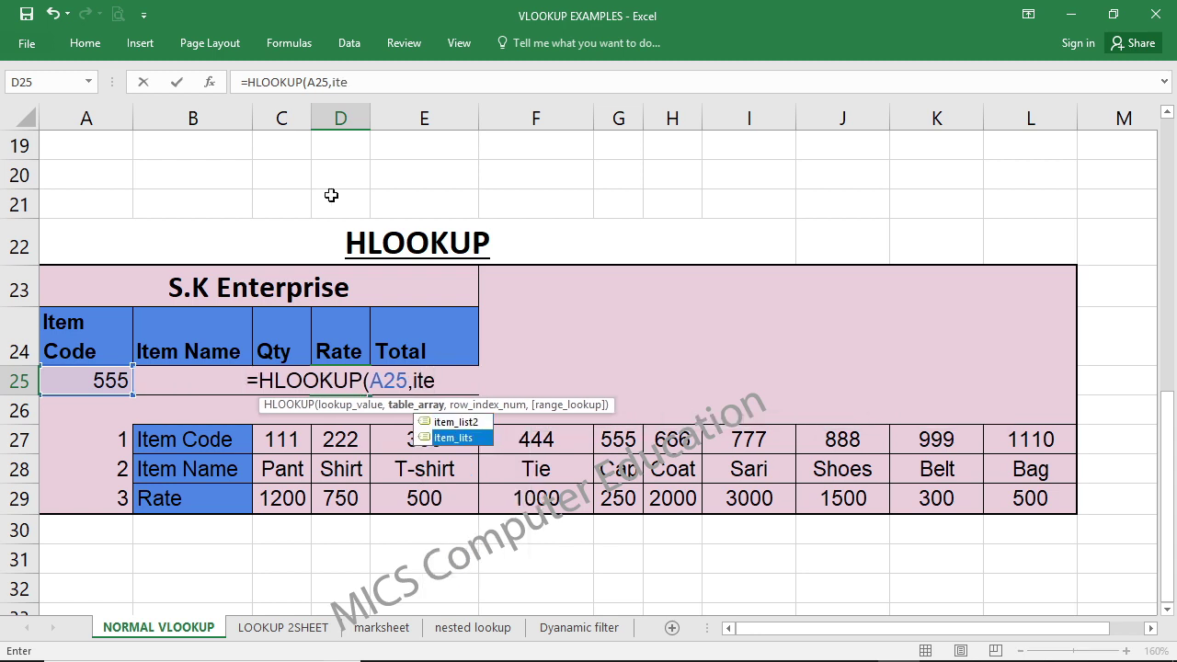
pyautogui.scroll(-1, 349, 174)
pyautogui.scroll(5, 373, 165)
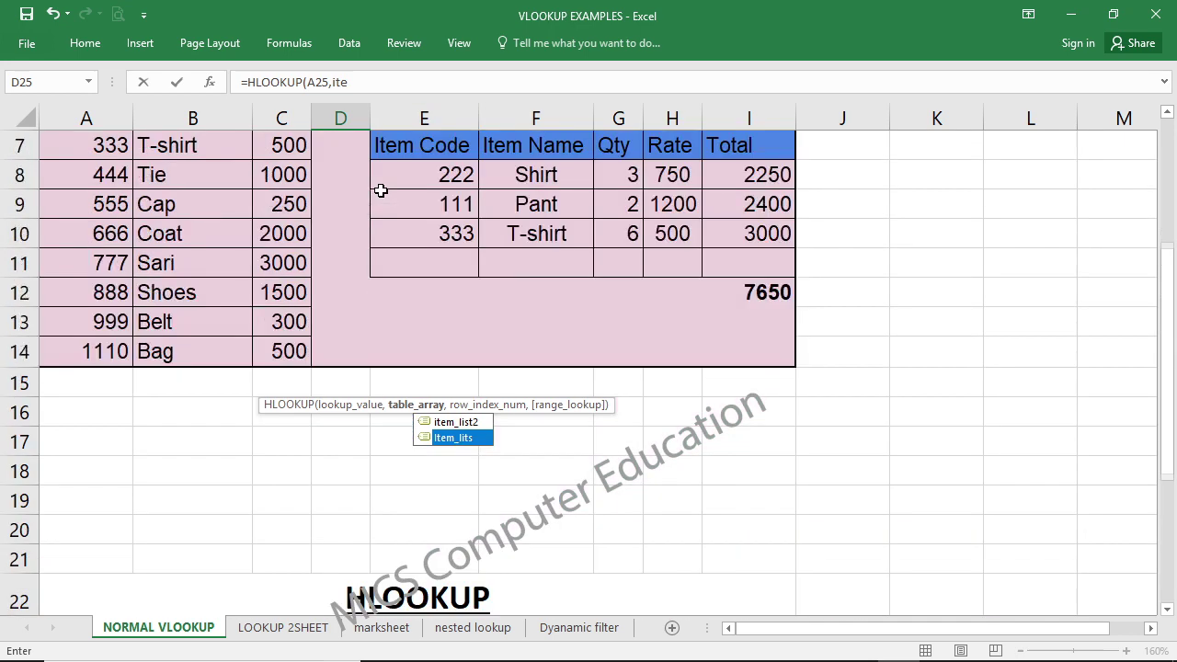
pyautogui.scroll(2, 276, 174)
pyautogui.scroll(-5, 202, 221)
pyautogui.scroll(-2, 276, 287)
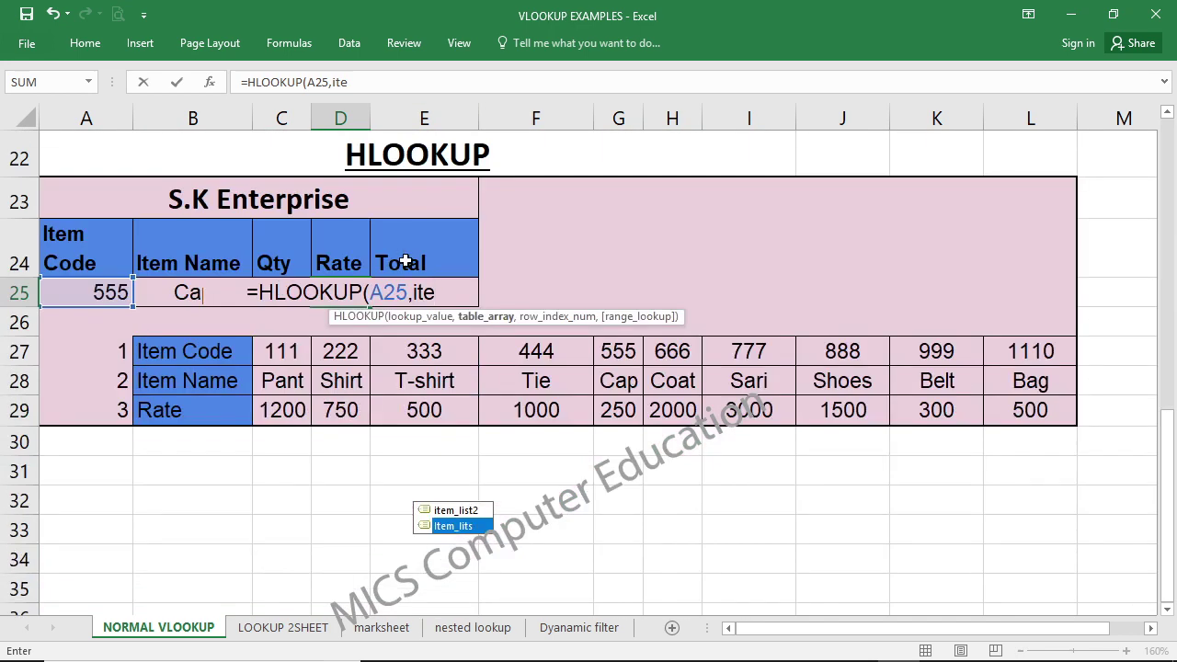
pyautogui.press('Tab')
pyautogui.write(',3')
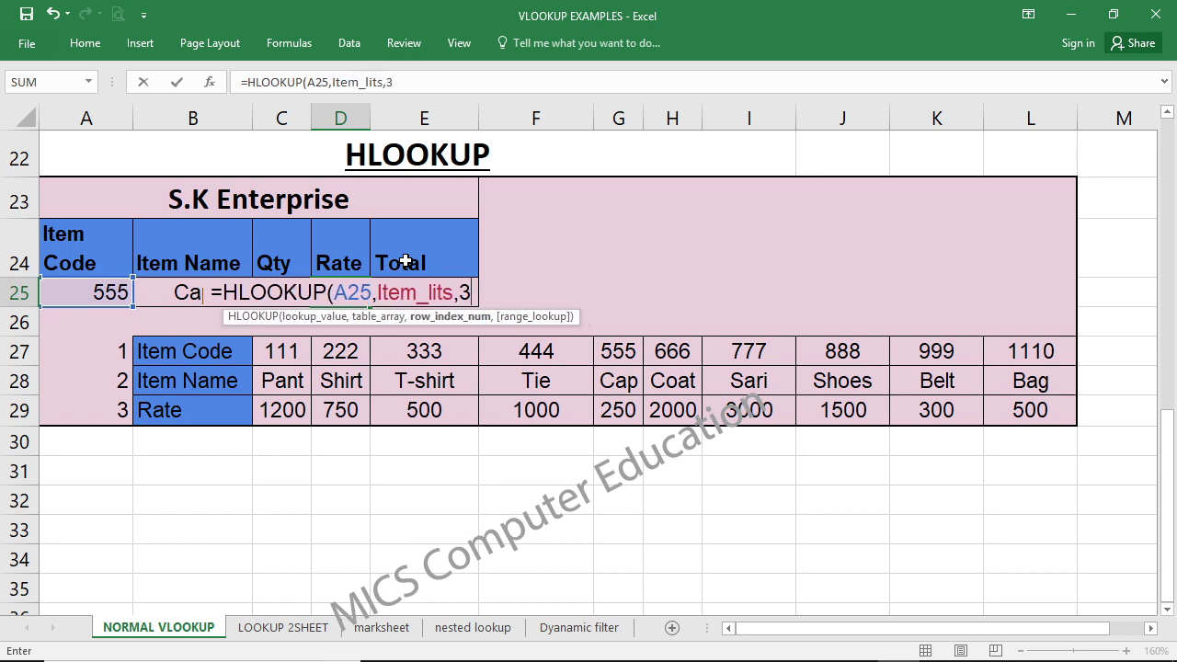
pyautogui.write(',0)')
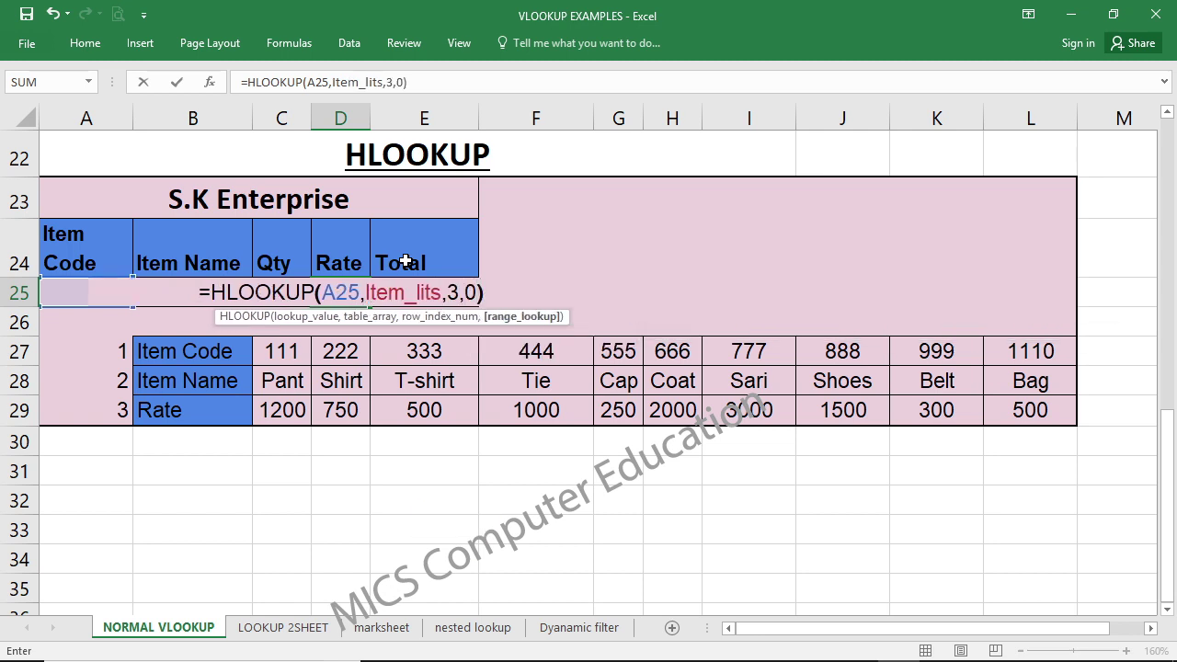
pyautogui.press('Return')
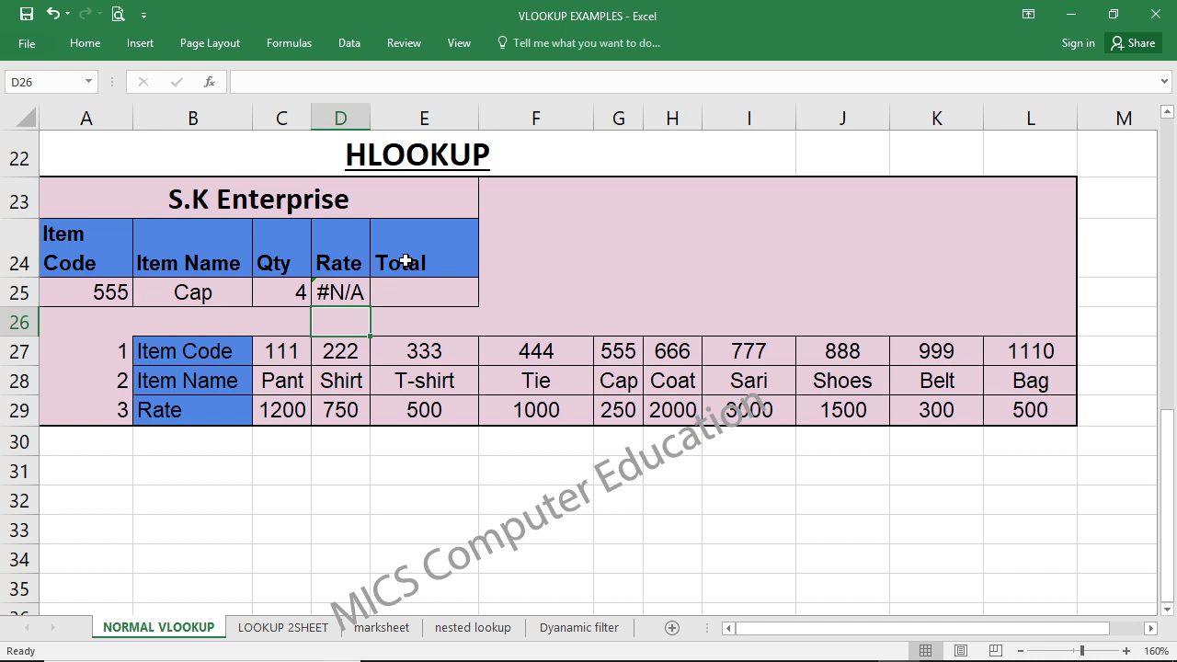
pyautogui.click(341, 293)
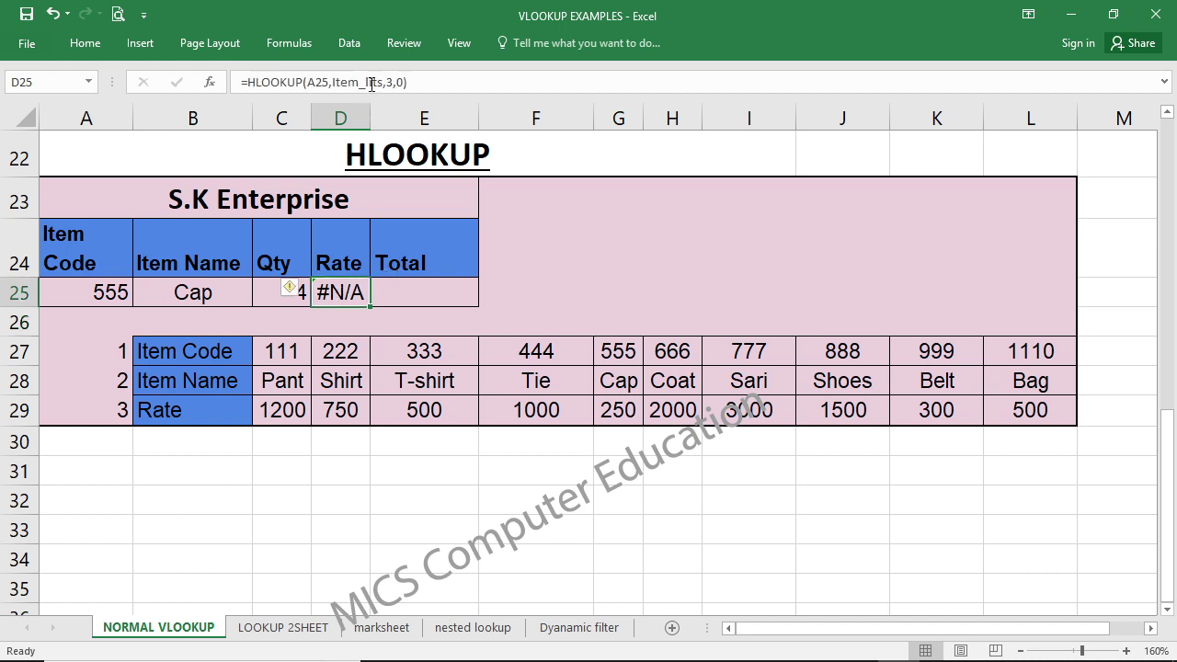
pyautogui.scroll(7, 194, 265)
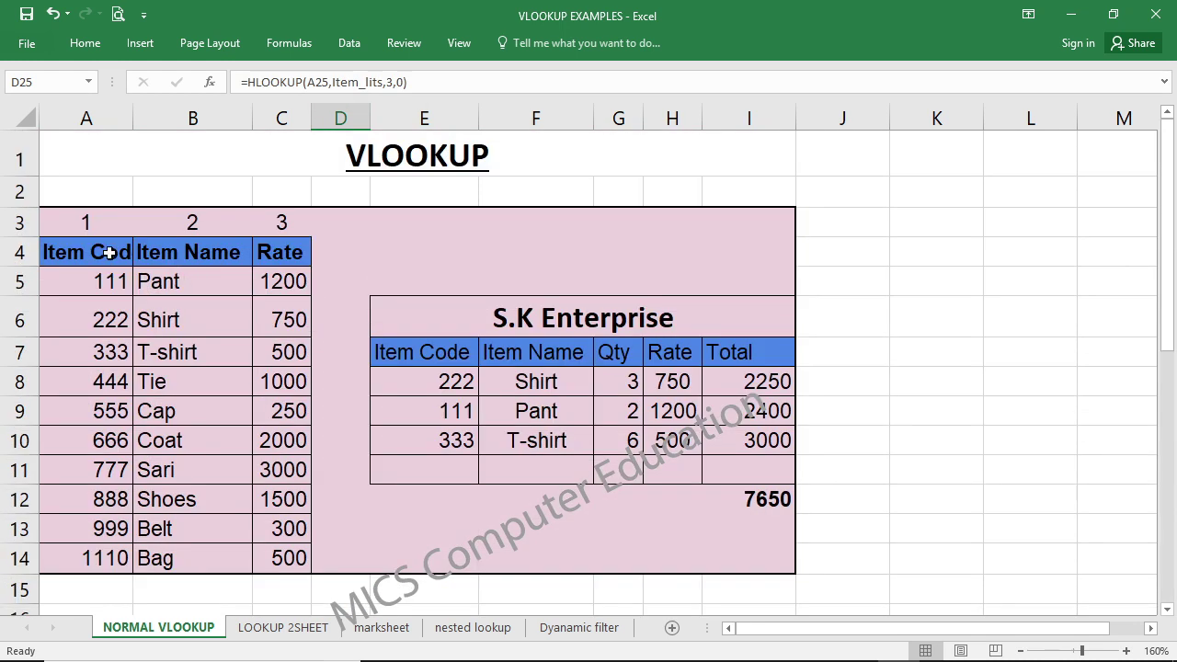
# Step: Select item codes 111–555 and item rows to compare the lookup table
pyautogui.click(92, 279)
pyautogui.moveTo(92, 279); pyautogui.dragTo(84, 420)
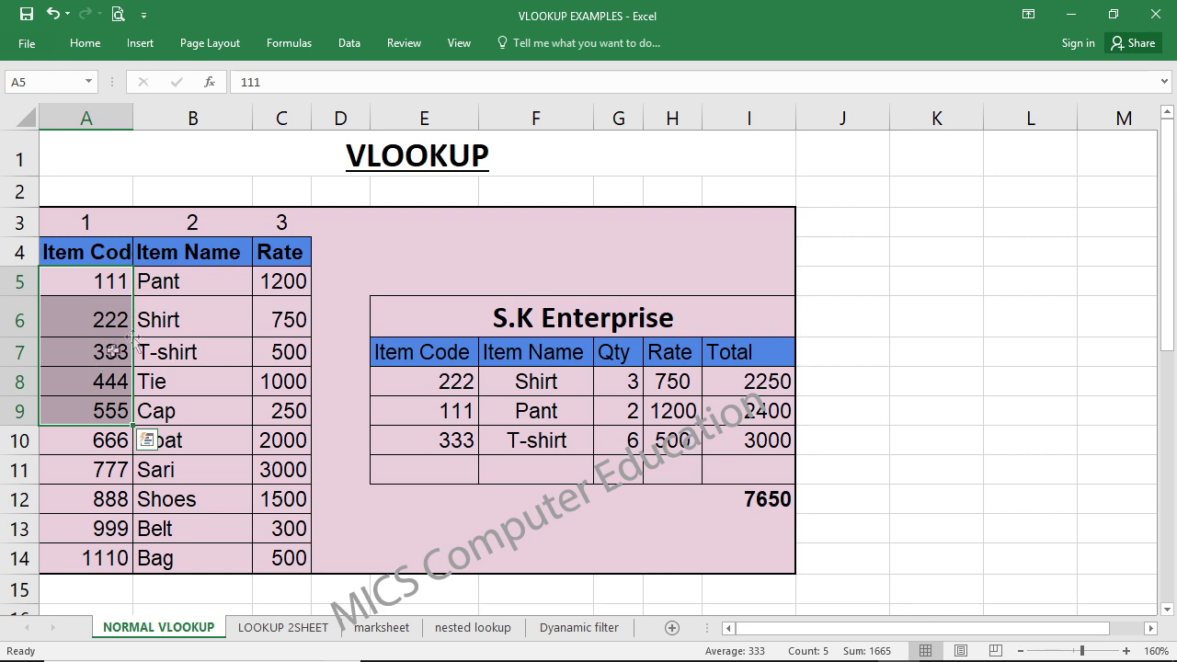
pyautogui.moveTo(119, 281); pyautogui.dragTo(349, 281)
pyautogui.moveTo(70, 354); pyautogui.dragTo(340, 352)
pyautogui.moveTo(74, 411); pyautogui.dragTo(331, 411)
pyautogui.scroll(-5, 287, 439)
pyautogui.scroll(-1, 287, 438)
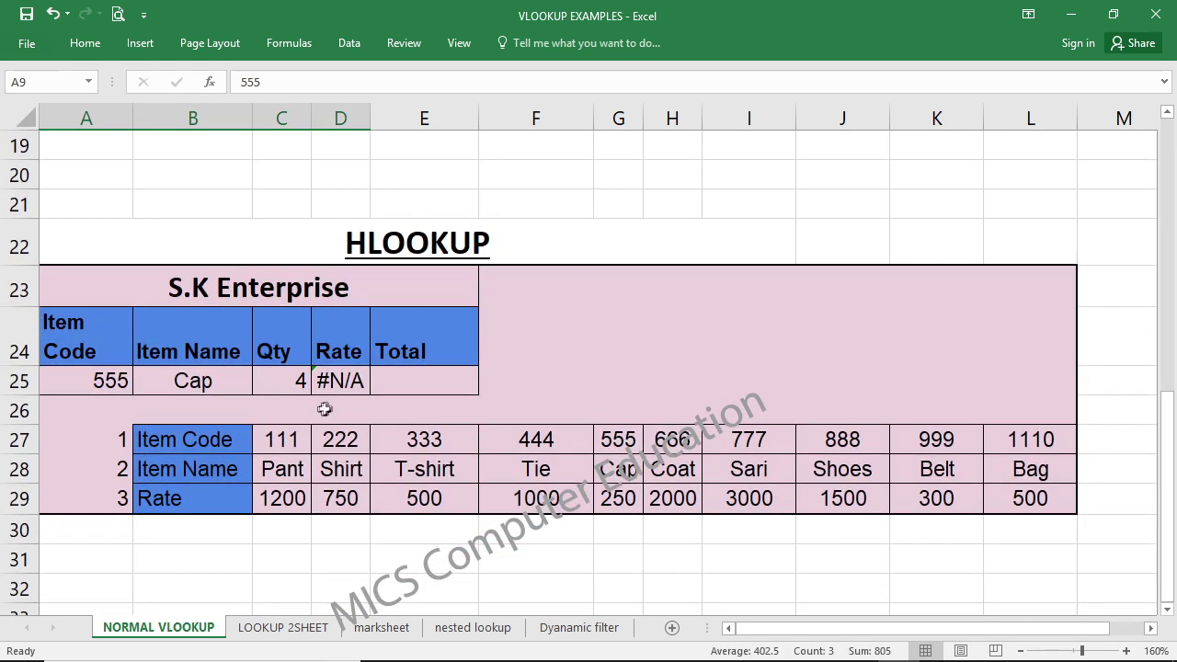
# Step: Change D25's range name to Item_lits2 in the formula bar
pyautogui.click(345, 380)
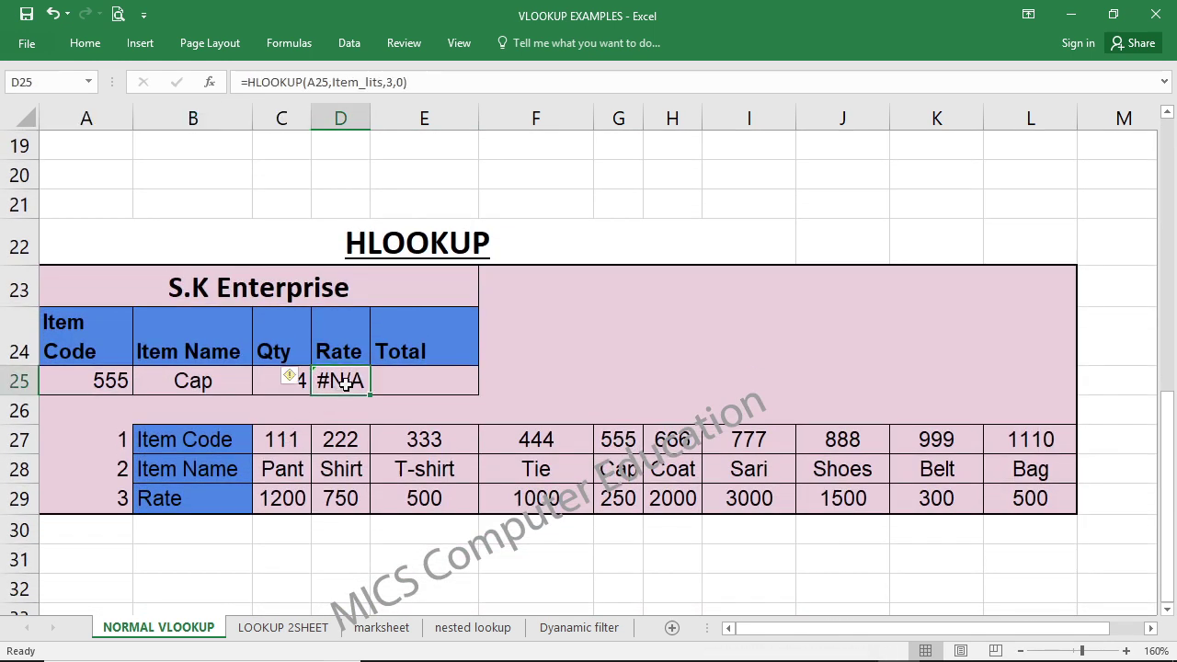
pyautogui.click(377, 82)
pyautogui.write('2')
pyautogui.press('Return')
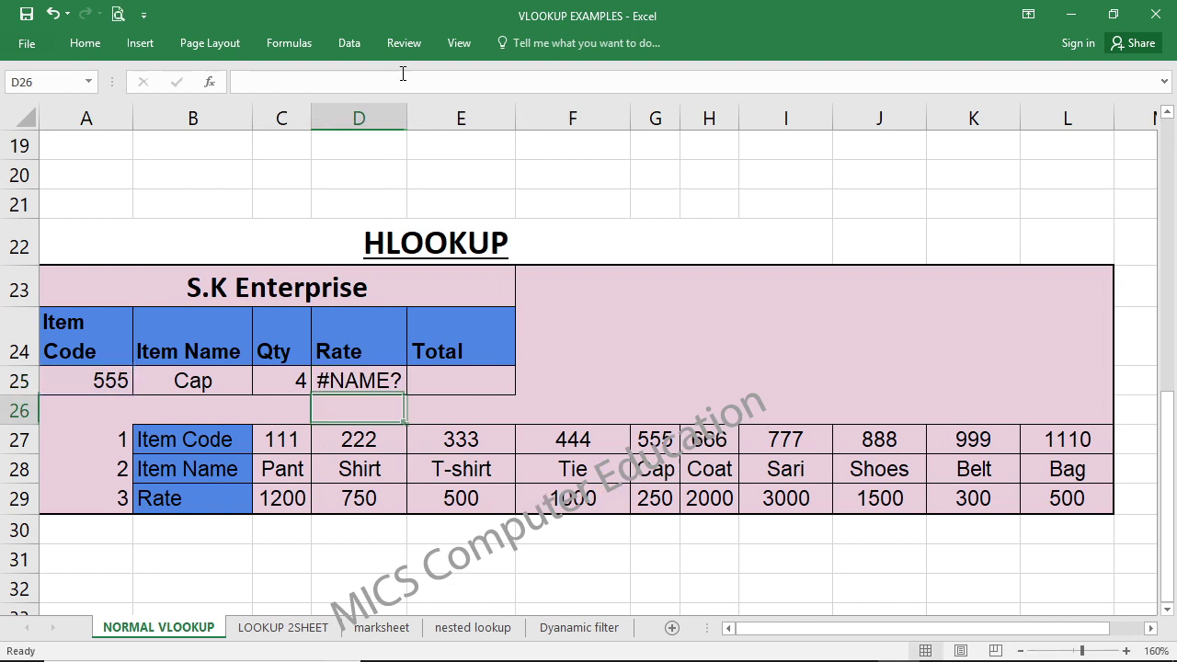
pyautogui.press('Up')
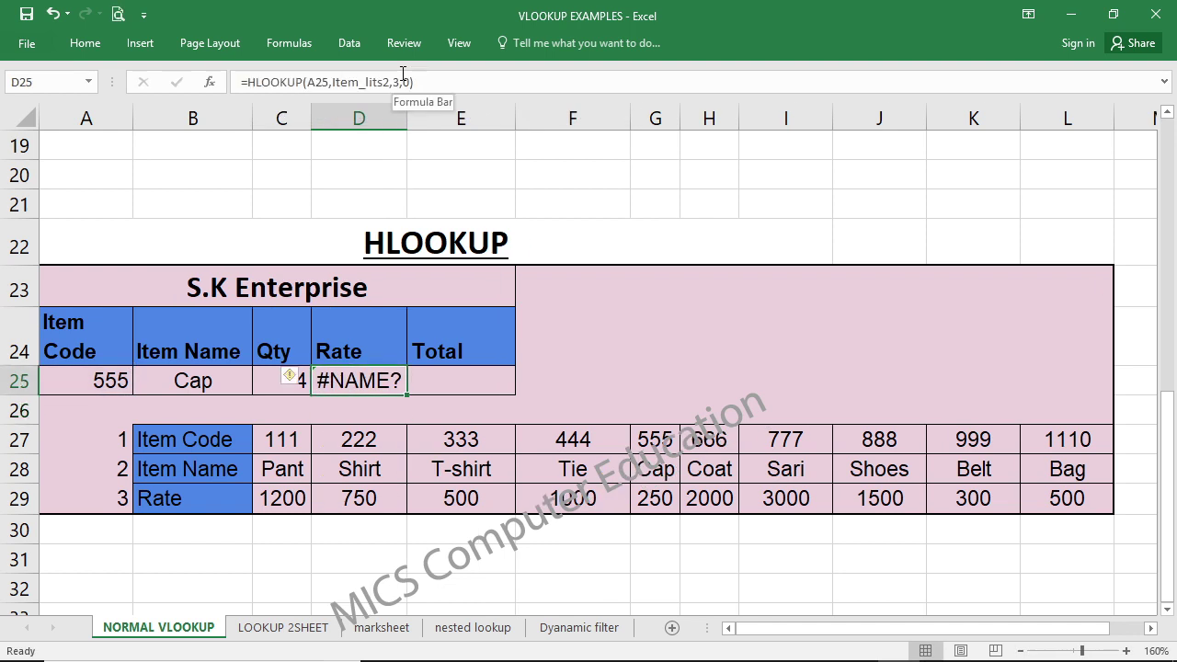
# Step: Correct D25's range name to item_list2 so it returns rate 250
pyautogui.press('F2')
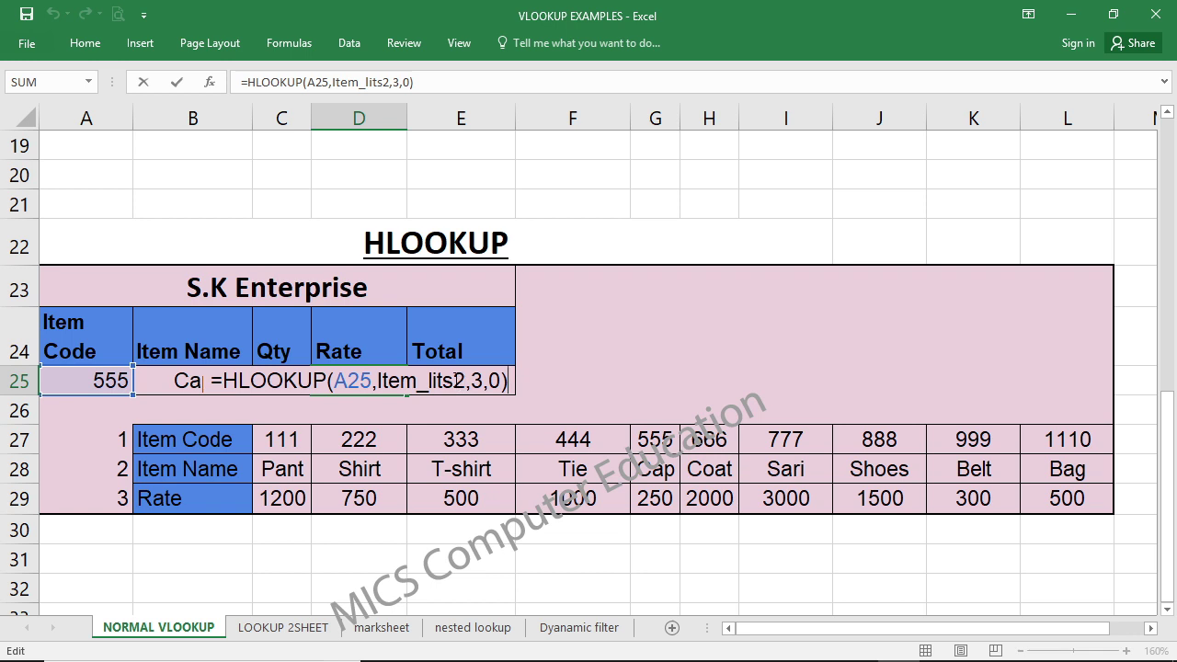
pyautogui.click(458, 380)
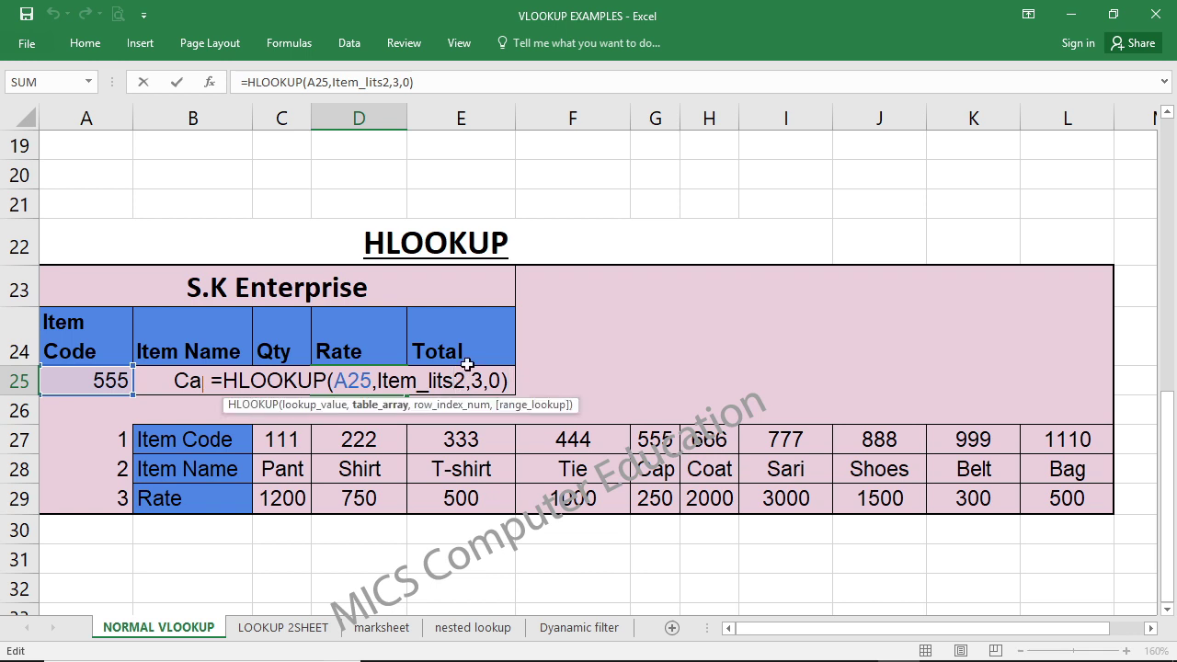
pyautogui.press('BackSpace')
pyautogui.press('BackSpace')
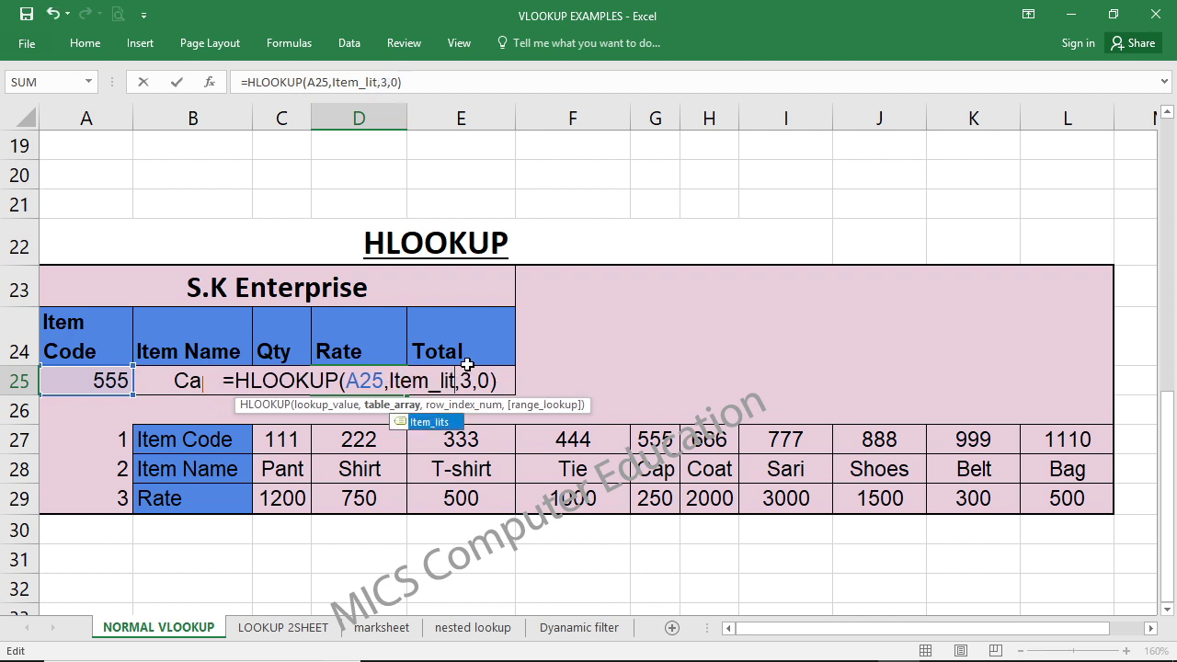
pyautogui.press('BackSpace')
pyautogui.write('s')
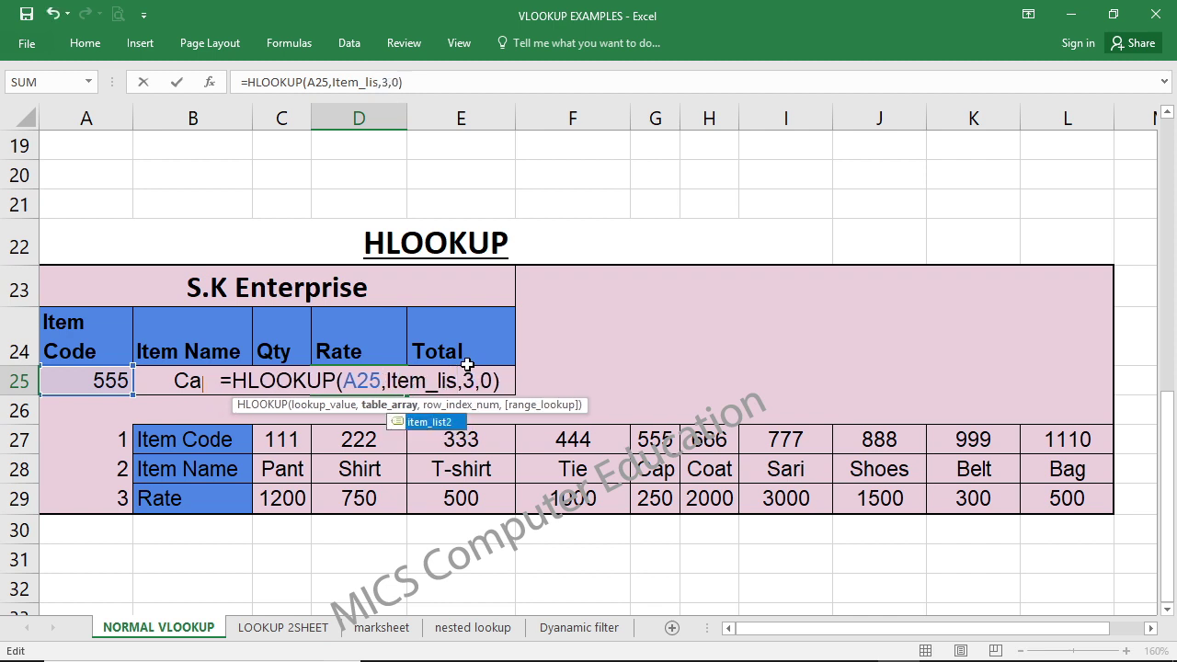
pyautogui.press('Tab')
pyautogui.press('Return')
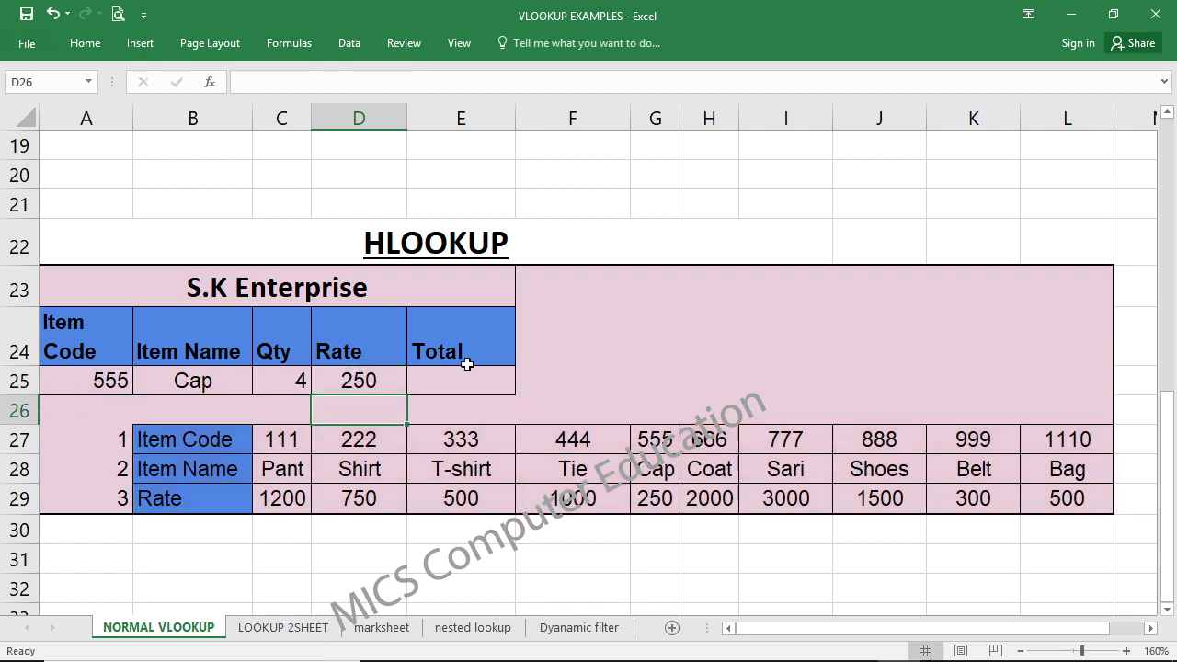
# Step: Enter =C25*D25 in E25 to show a total of 1000
pyautogui.click(460, 380)
pyautogui.write('=')
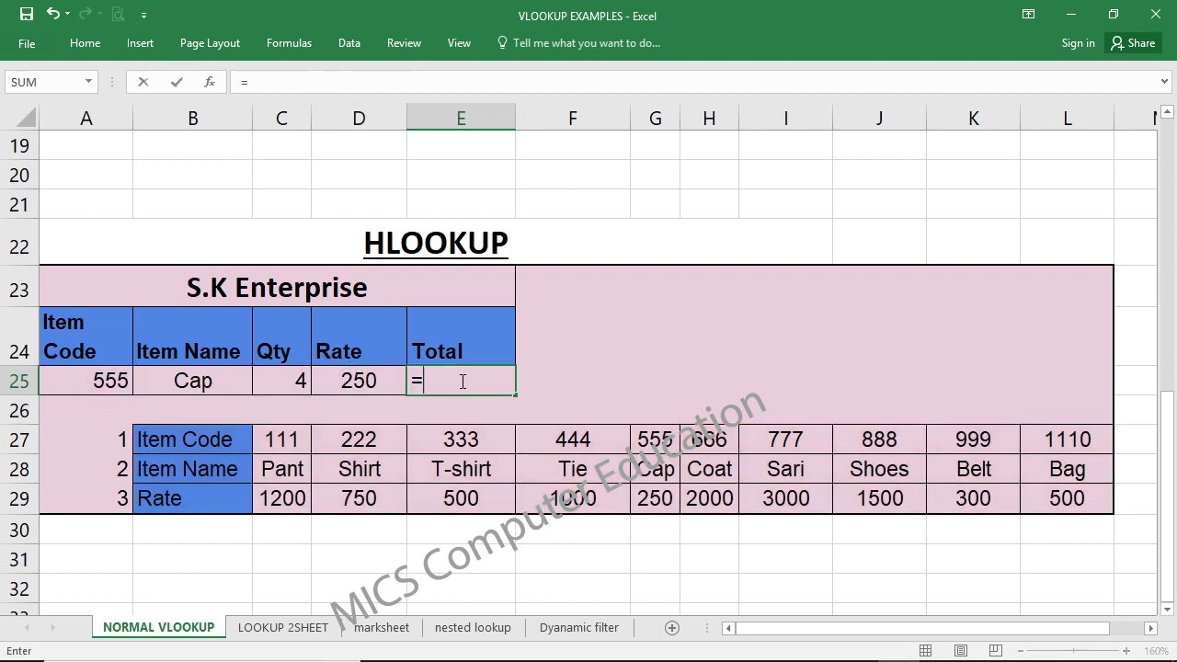
pyautogui.click(301, 382)
pyautogui.write('*')
pyautogui.click(349, 384)
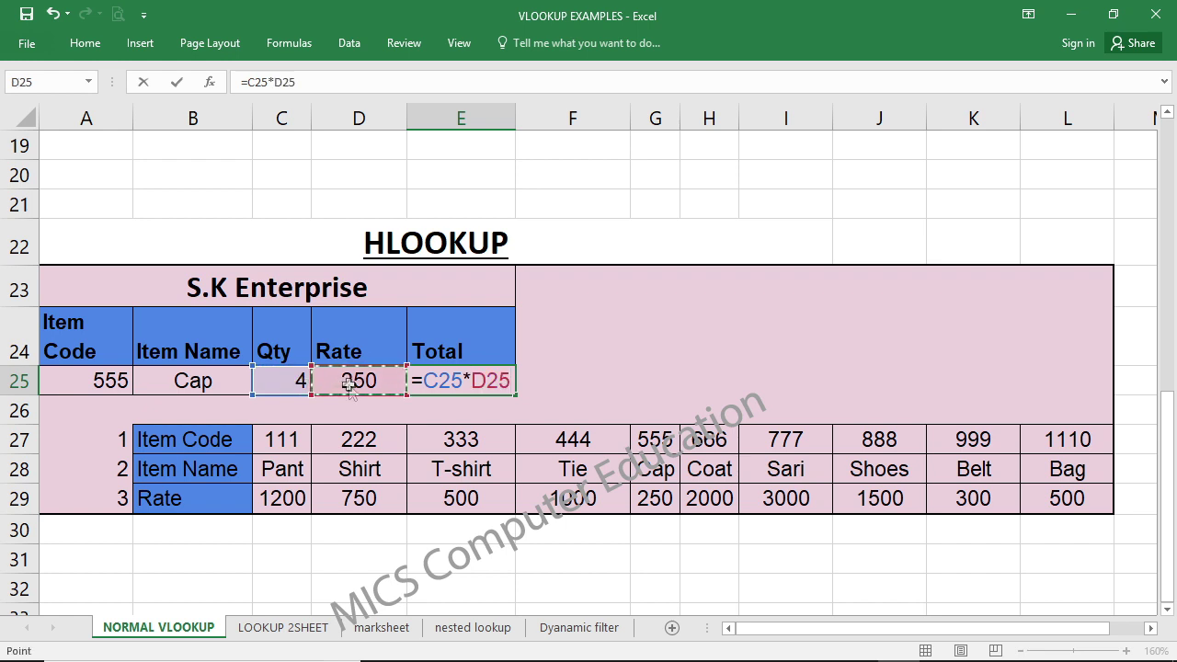
pyautogui.press('Return')
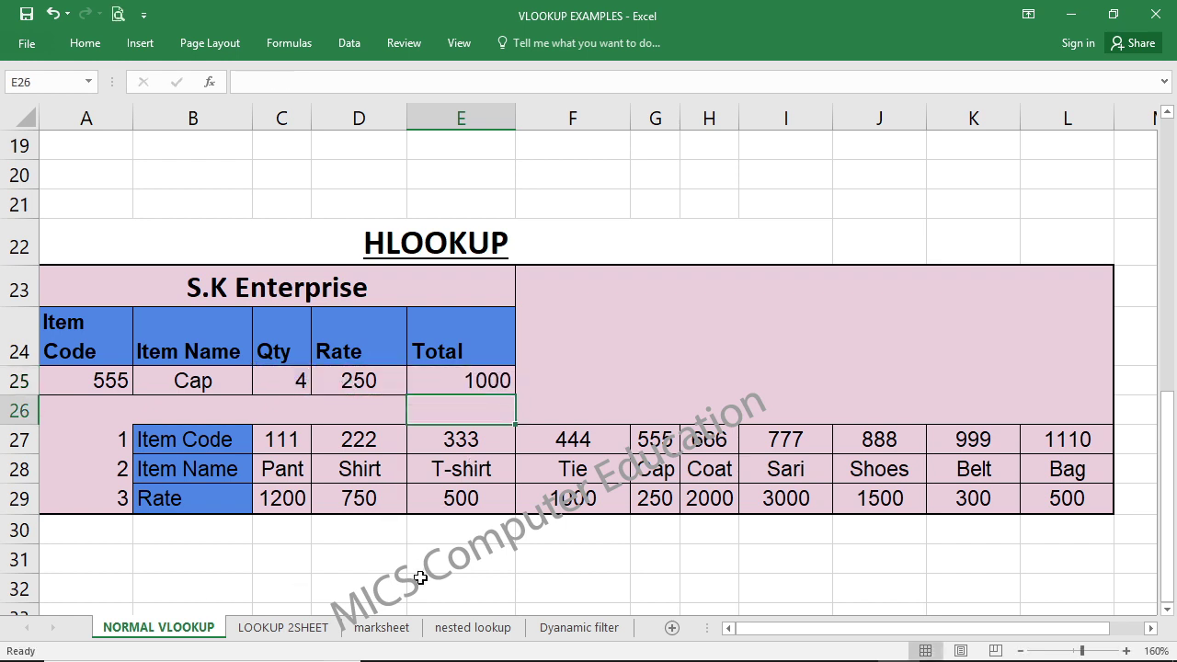
# Step: Select the VLOOKUP item table A4:C14, then clear the selection
pyautogui.click(421, 557)
pyautogui.scroll(2, 485, 487)
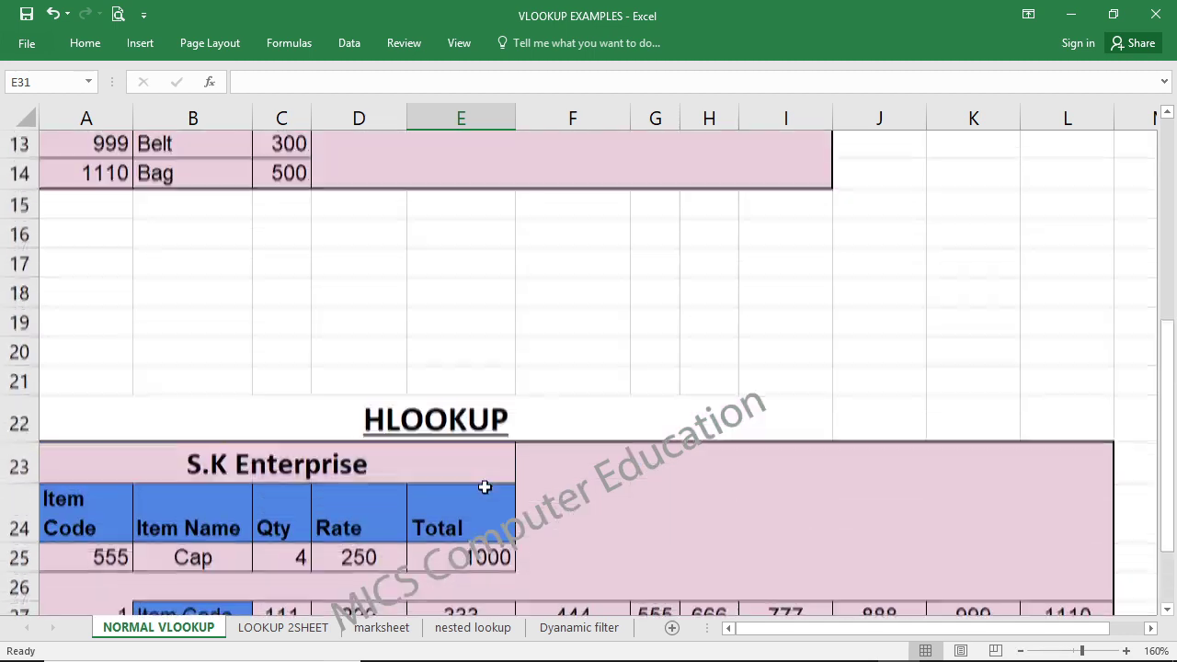
pyautogui.scroll(3, 485, 487)
pyautogui.scroll(2, 484, 488)
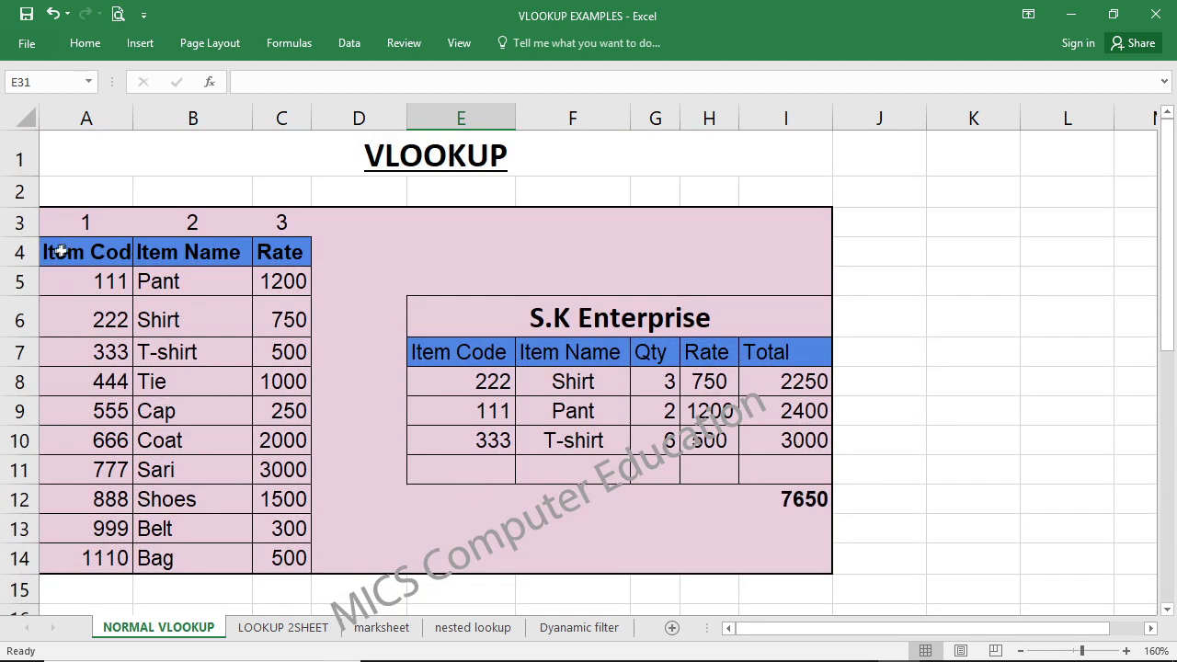
pyautogui.moveTo(60, 251); pyautogui.dragTo(267, 554)
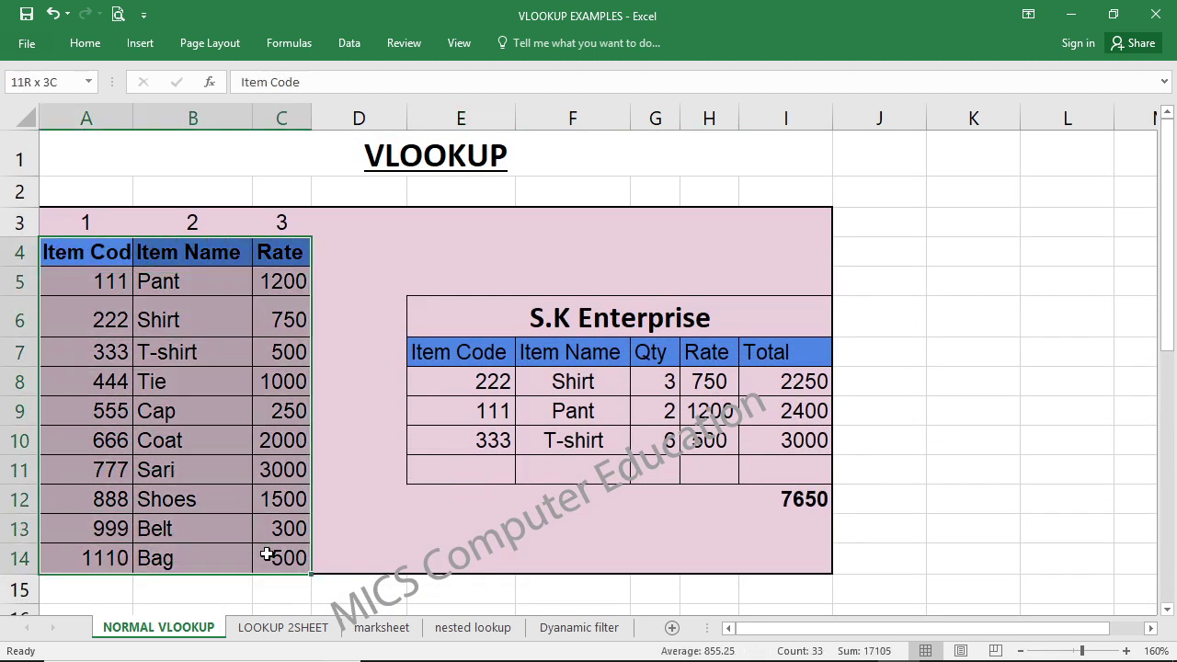
pyautogui.scroll(-1, 362, 552)
pyautogui.click(372, 544)
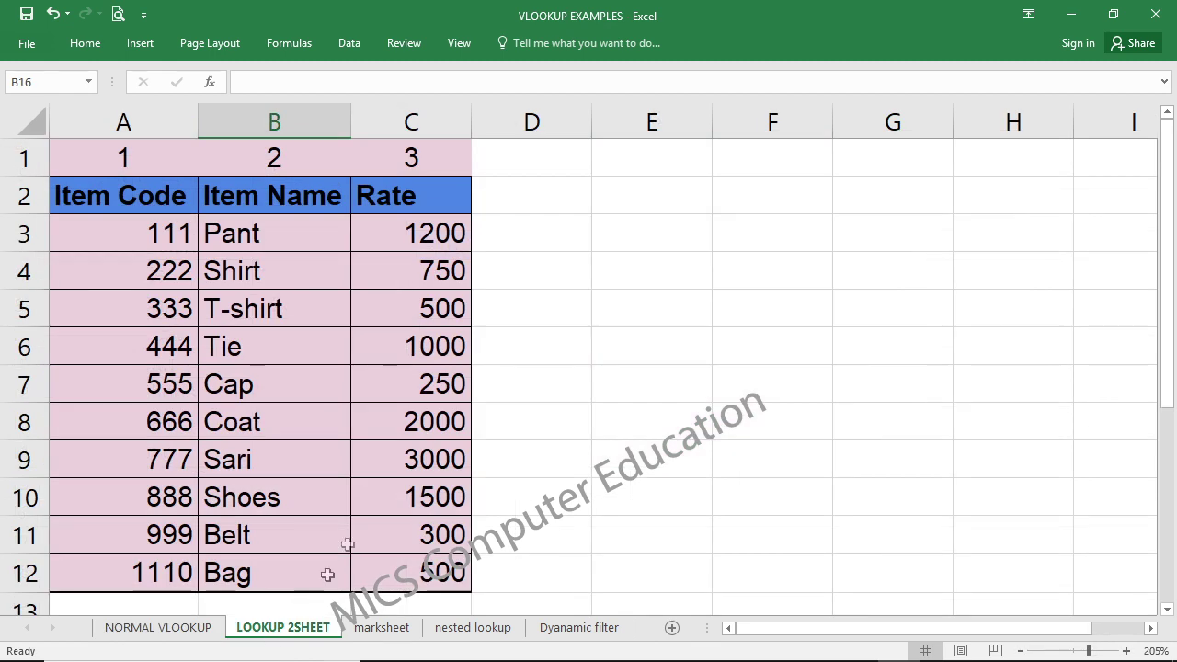
# Step: Bring up the LOOKUP 2SHEET item table of codes 111–1110 with their rates
pyautogui.click(614, 391)
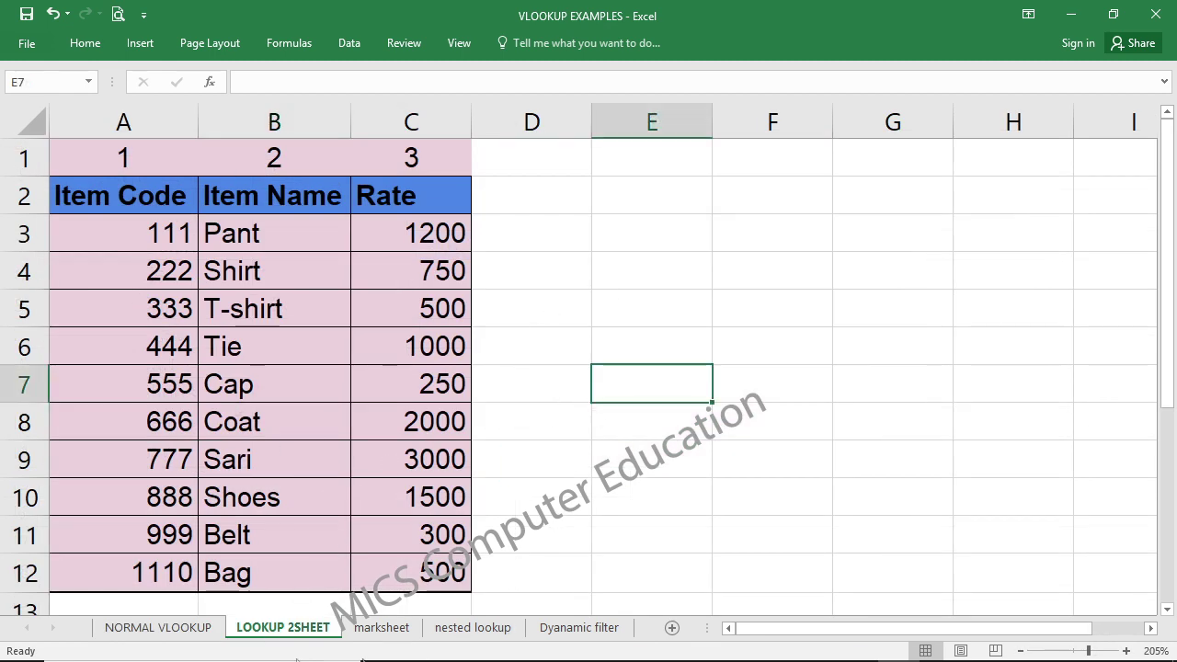
pyautogui.click(582, 476)
pyautogui.click(138, 628)
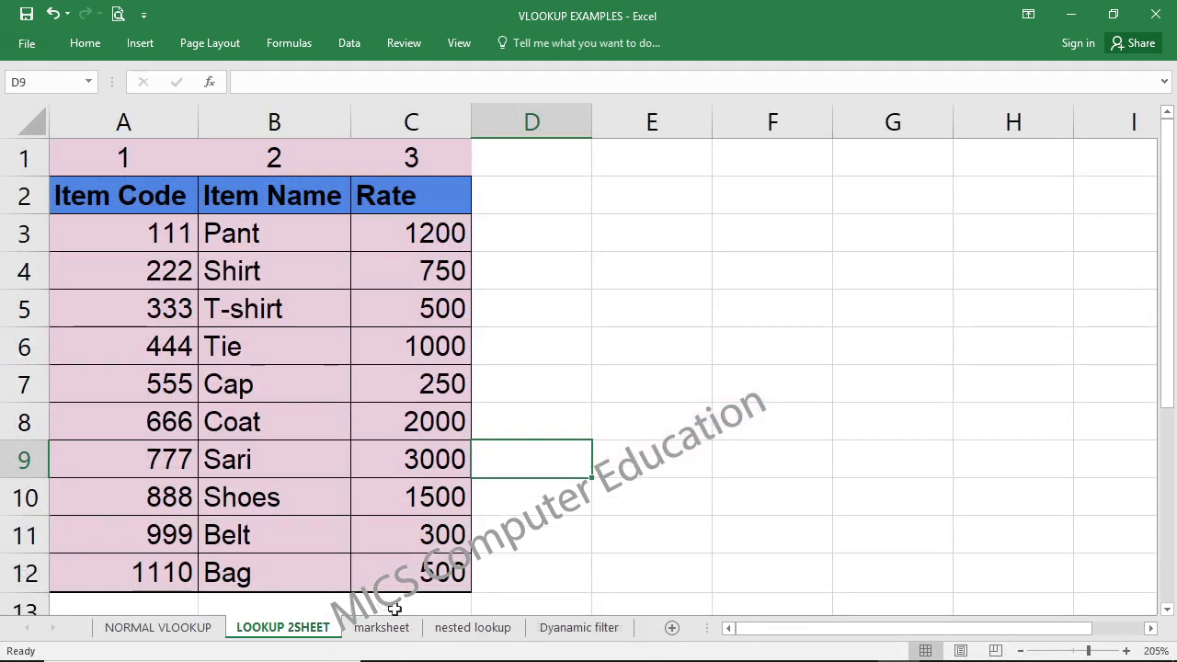
pyautogui.click(660, 445)
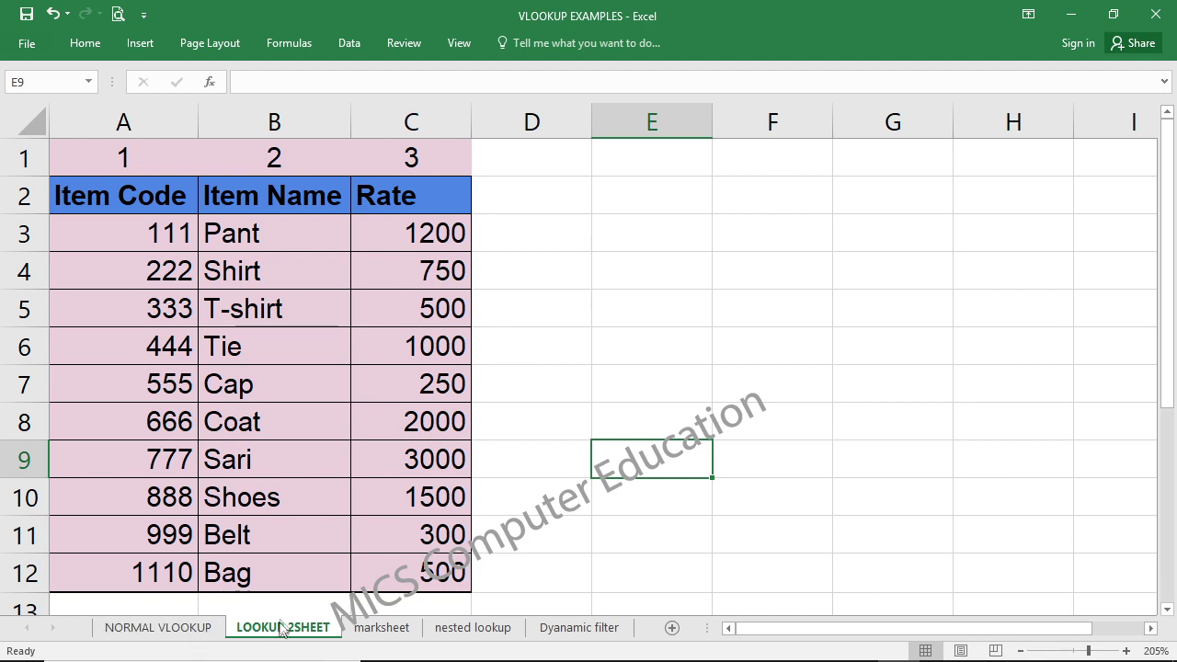
# Step: Select the item table A4:C14 on the NORMAL VLOOKUP sheet
pyautogui.click(511, 529)
pyautogui.click(211, 633)
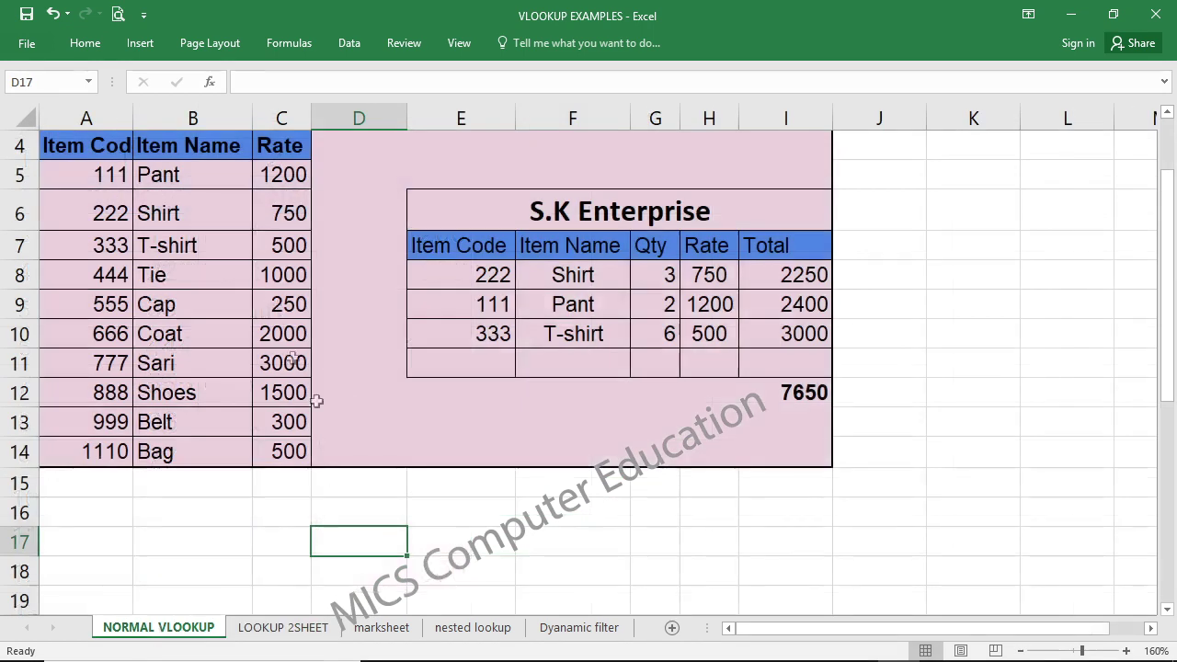
pyautogui.moveTo(89, 145)
pyautogui.mouseDown()
pyautogui.moveTo(287, 197)
pyautogui.moveTo(287, 447)
pyautogui.mouseUp()
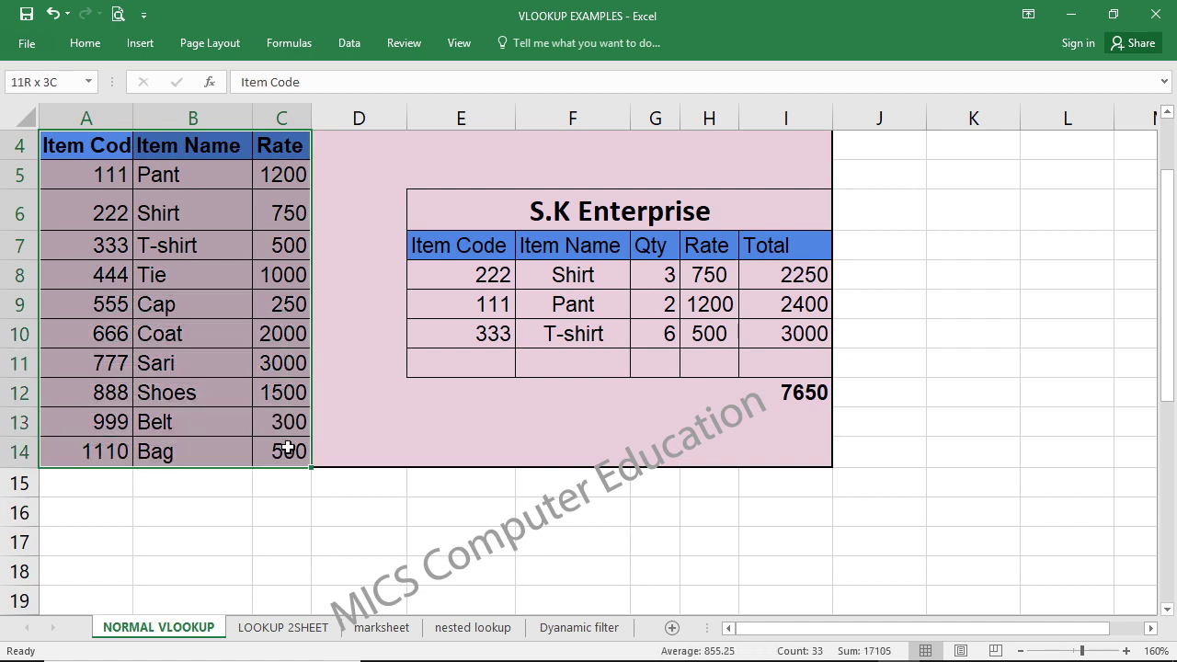
pyautogui.scroll(-4, 238, 574)
pyautogui.scroll(-2, 273, 525)
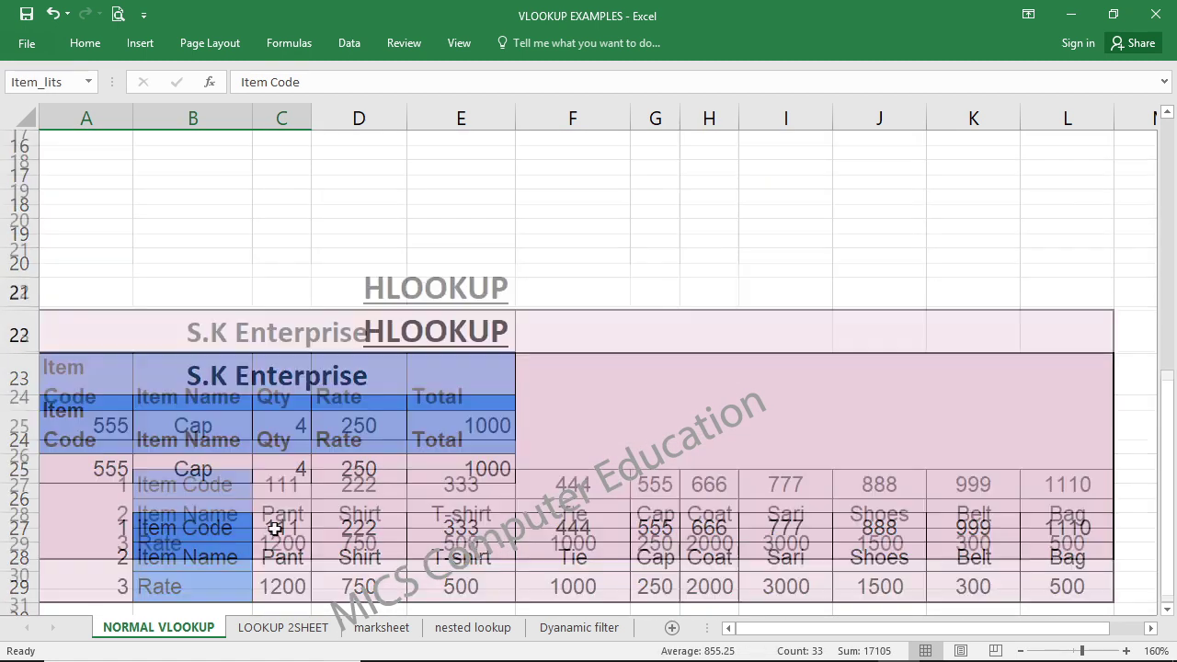
pyautogui.moveTo(231, 349); pyautogui.dragTo(1076, 411)
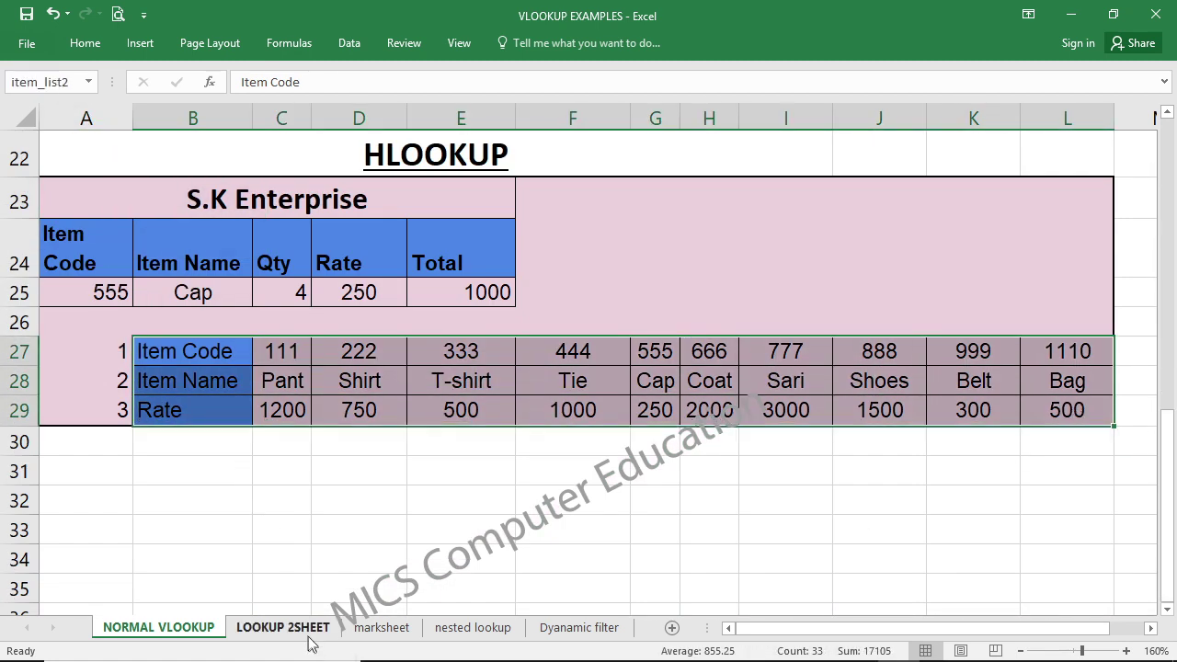
# Step: Name LOOKUP 2SHEET's range A2:C12 item_list via the Name Box
pyautogui.click(282, 627)
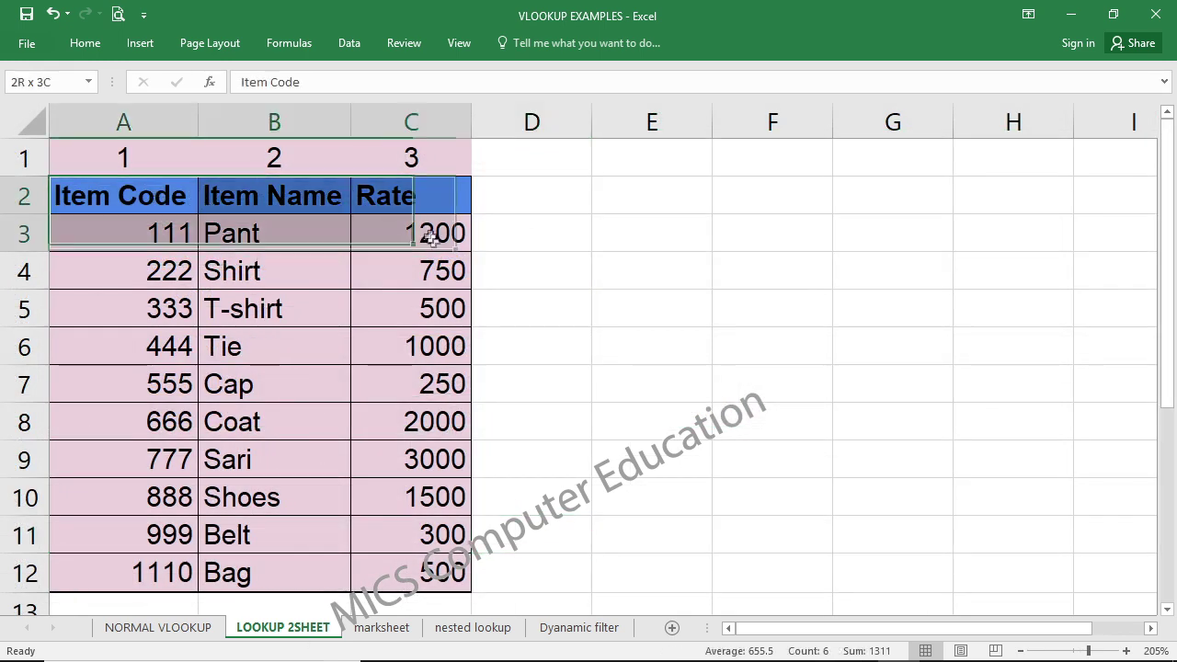
pyautogui.moveTo(162, 206); pyautogui.dragTo(427, 574)
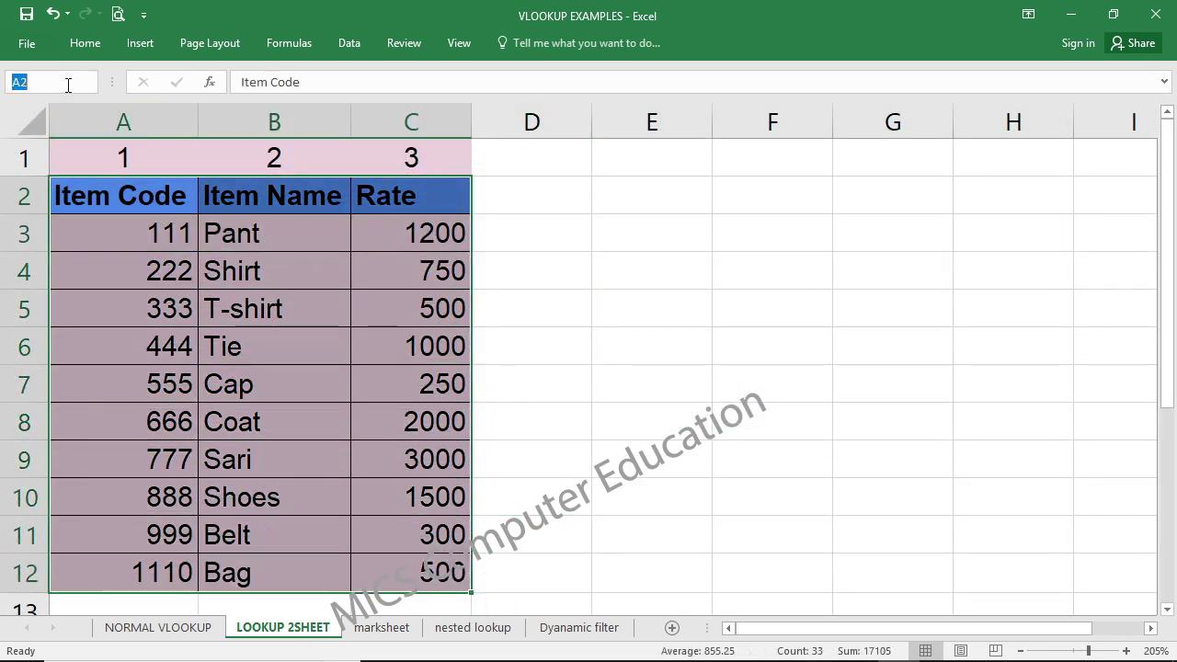
pyautogui.write('item_list')
pyautogui.press('Return')
pyautogui.scroll(-2, 450, 355)
# Step: Select the item table on the NORMAL VLOOKUP sheet
pyautogui.scroll(1, 398, 381)
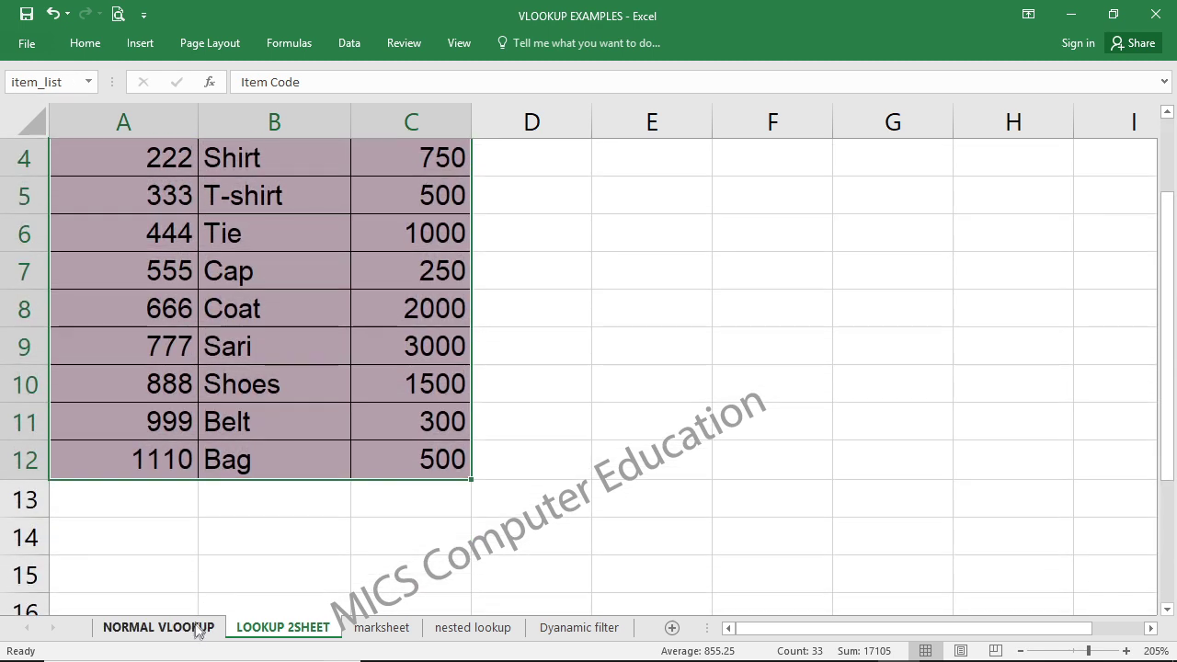
pyautogui.click(191, 629)
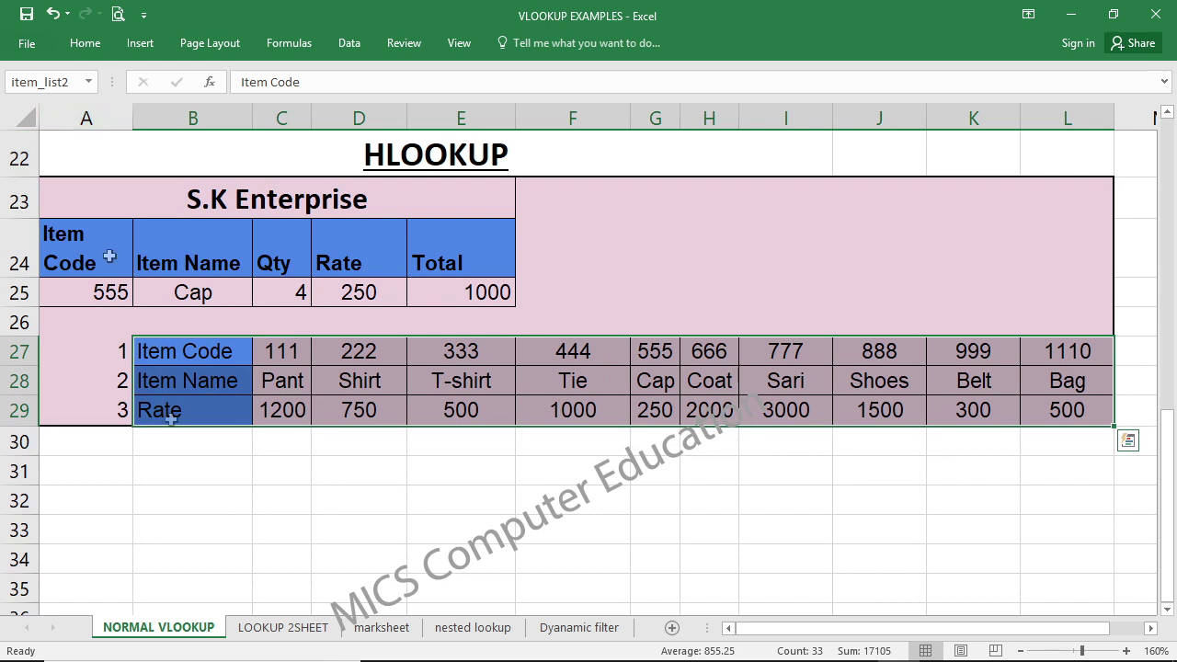
pyautogui.scroll(4, 294, 545)
pyautogui.scroll(3, 211, 386)
pyautogui.moveTo(79, 255)
pyautogui.mouseDown()
pyautogui.moveTo(285, 514)
pyautogui.moveTo(284, 560)
pyautogui.mouseUp()
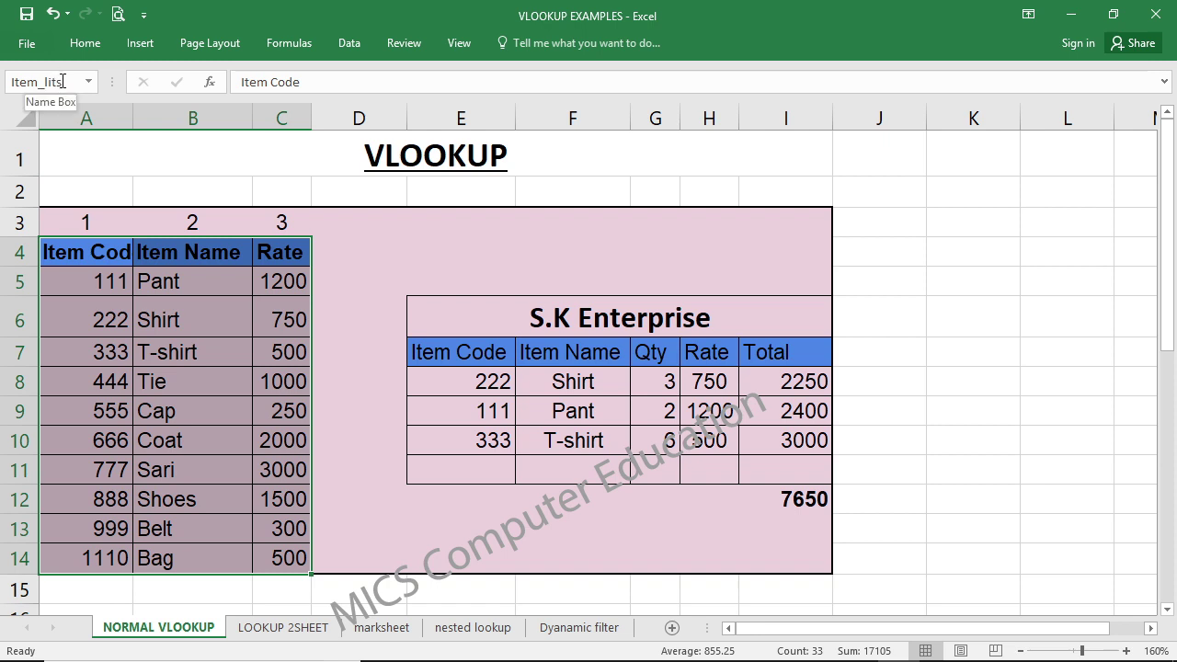
# Step: Reselect A2:C12 on LOOKUP 2SHEET and jump to item_list2 via the Name Box
pyautogui.click(283, 627)
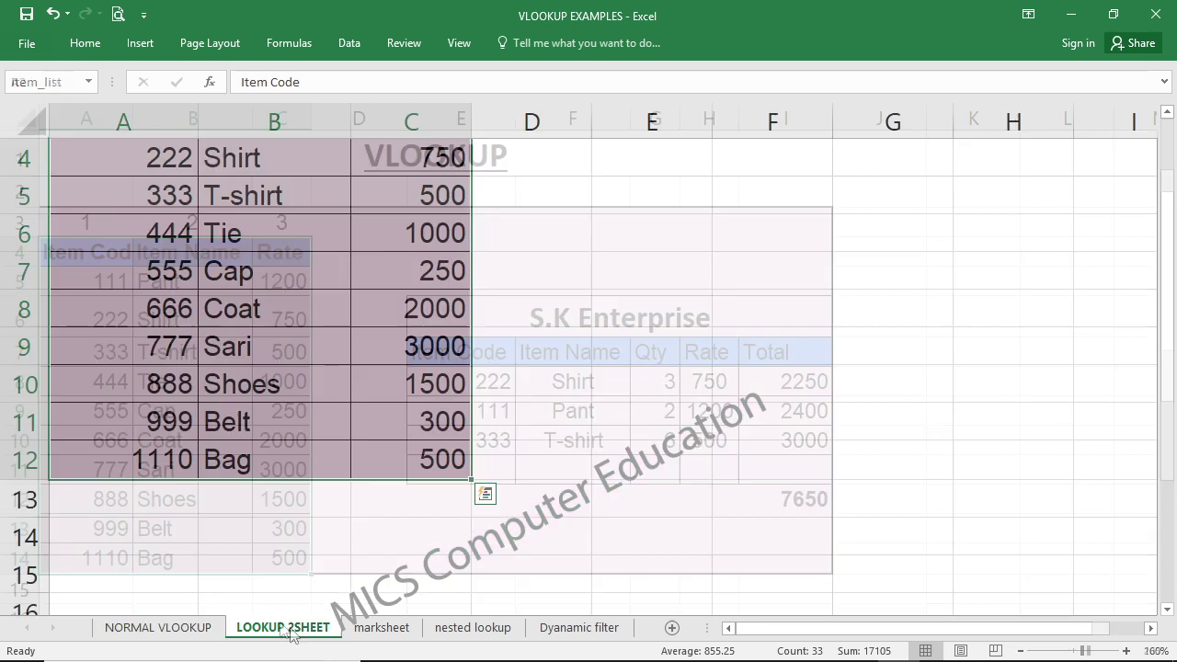
pyautogui.scroll(1, 258, 394)
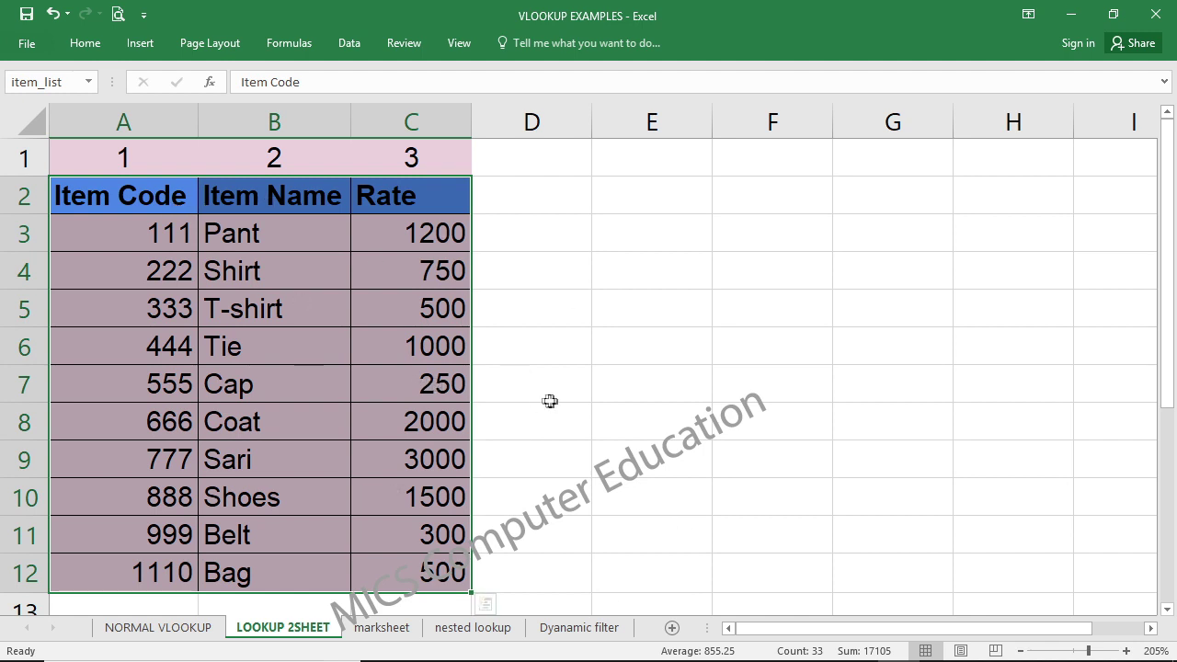
pyautogui.click(644, 386)
pyautogui.moveTo(138, 197); pyautogui.dragTo(404, 562)
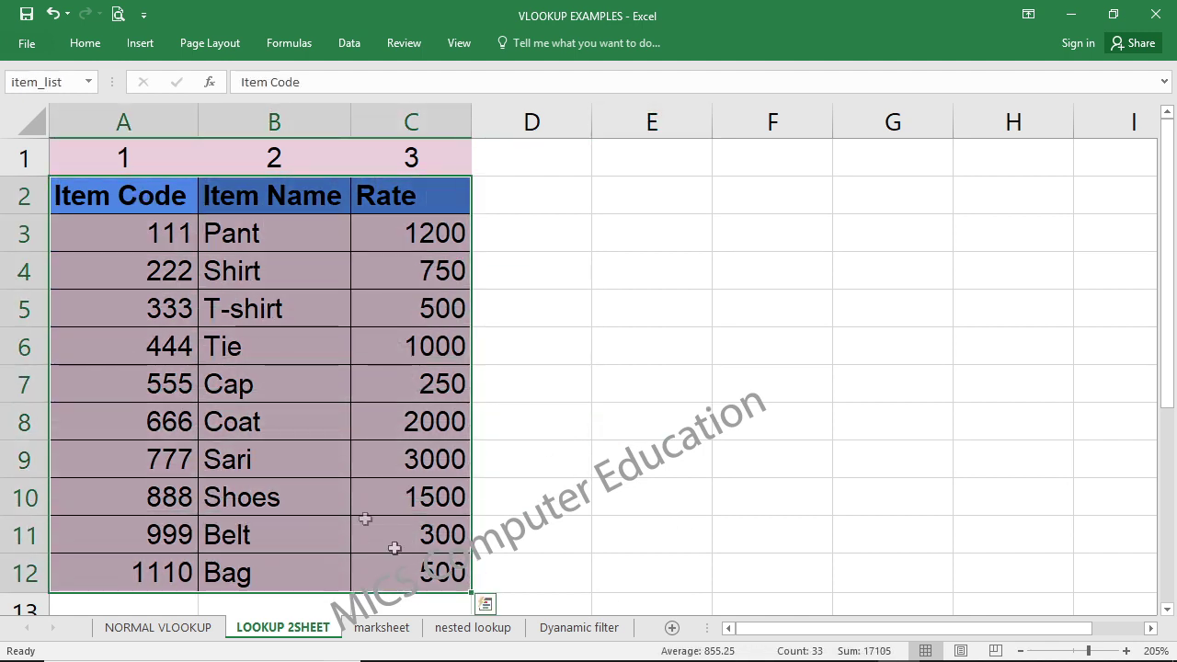
pyautogui.click(72, 81)
pyautogui.write('item_list2')
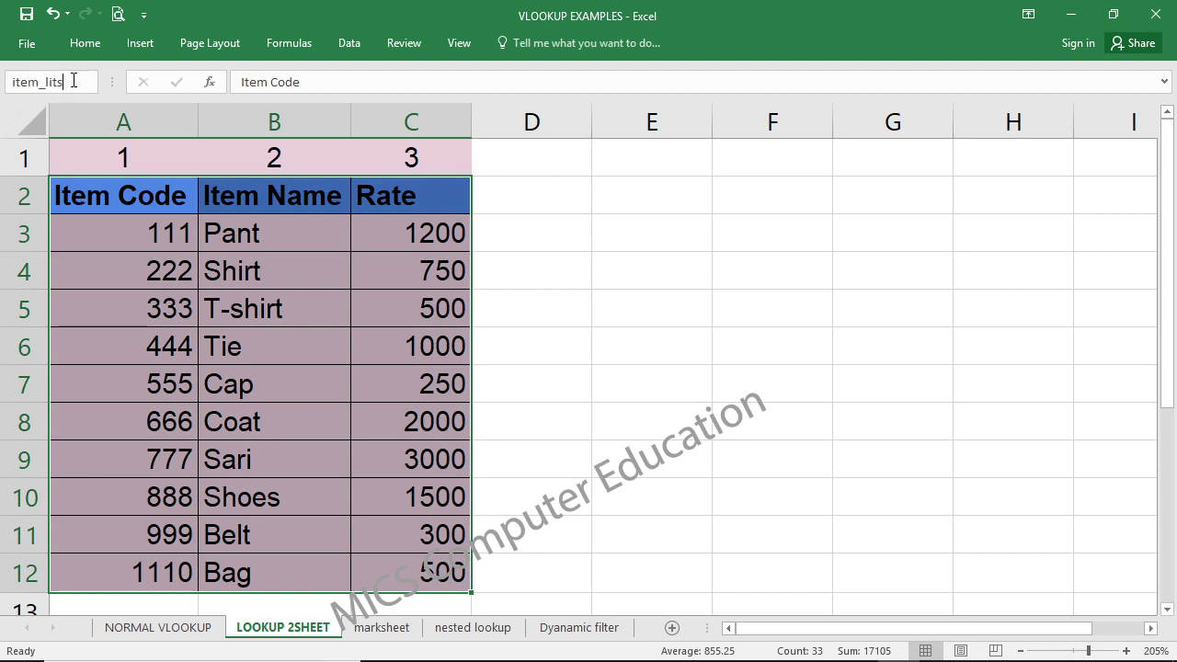
pyautogui.press('Return')
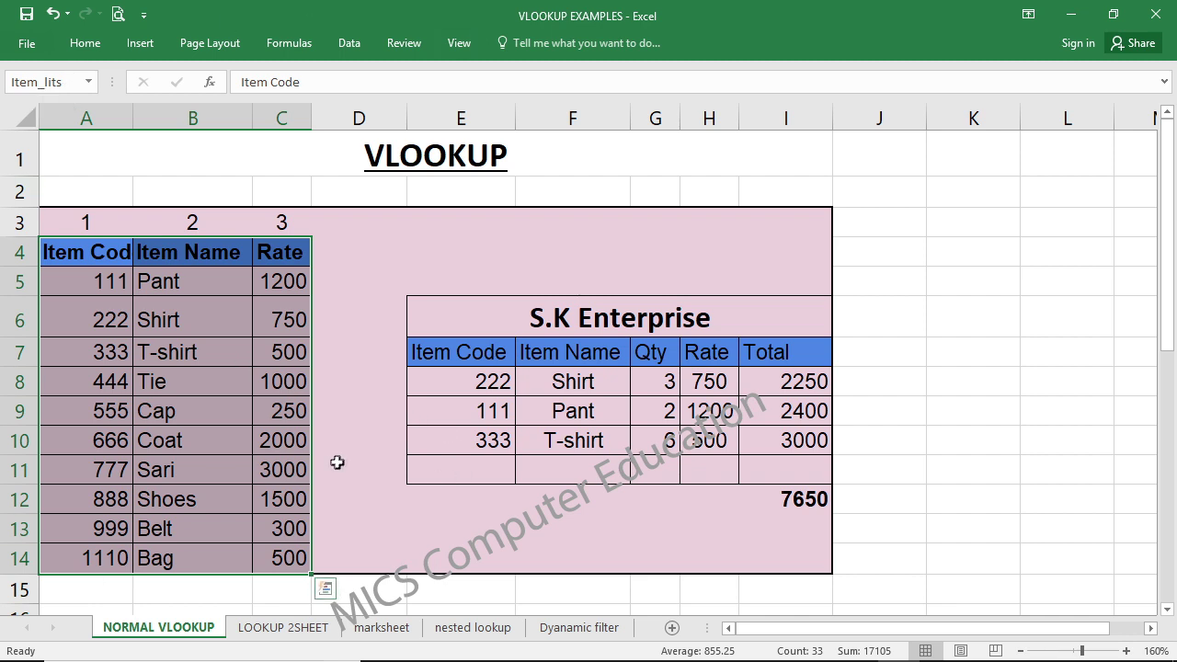
# Step: Return to the NORMAL VLOOKUP sheet and check the Name Box range name
pyautogui.click(293, 627)
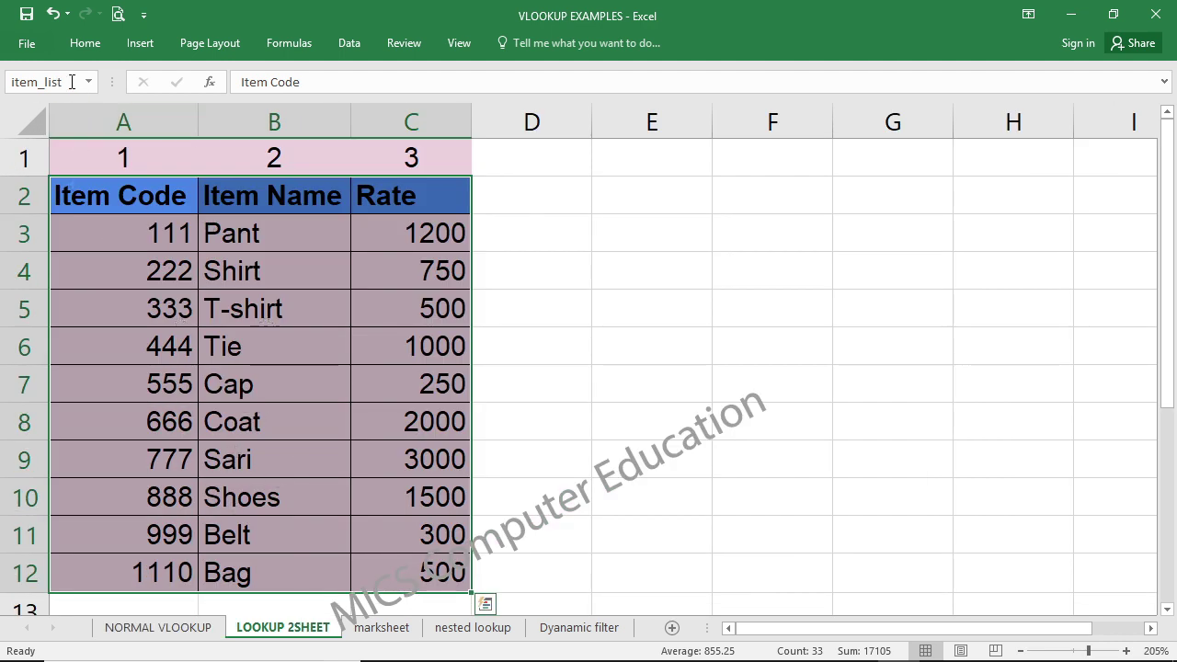
pyautogui.click(158, 627)
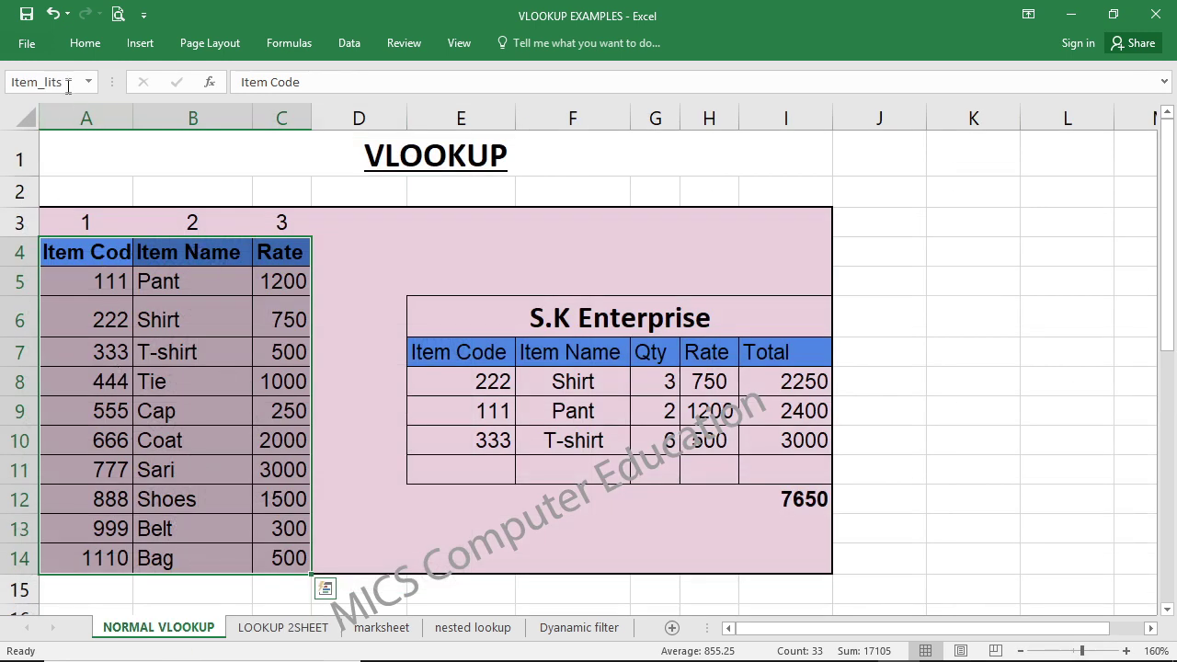
pyautogui.click(65, 82)
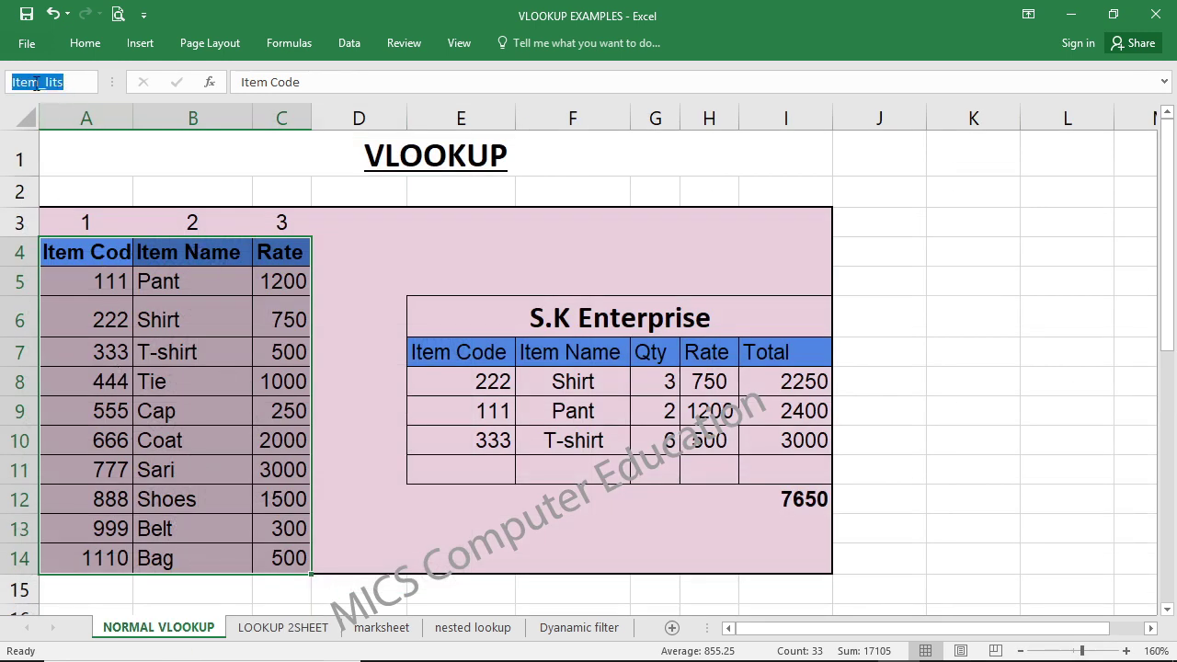
pyautogui.click(904, 540)
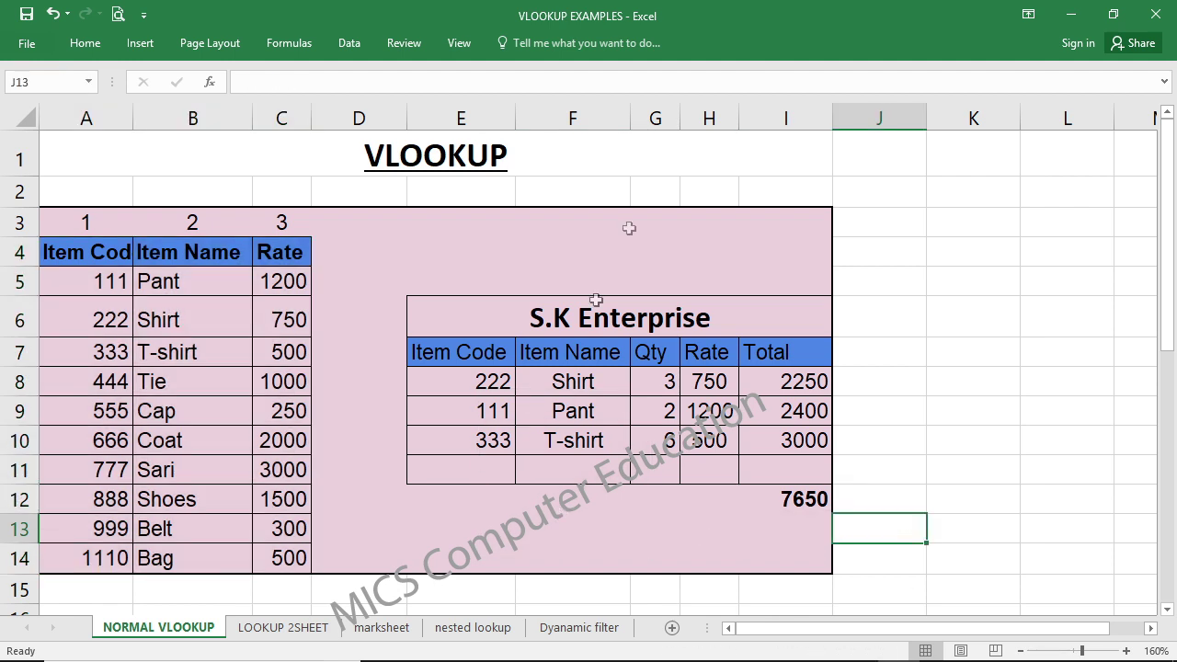
# Step: In Name Manager, check where item_list, item_list2 and Item_lits refer
pyautogui.click(284, 46)
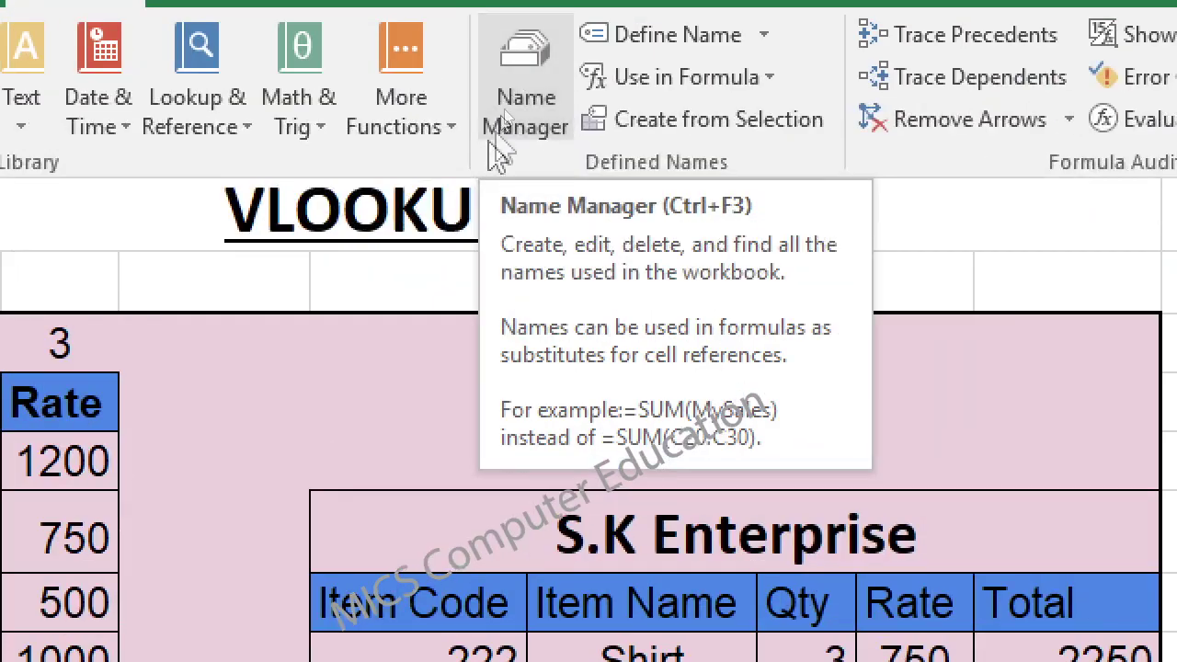
pyautogui.click(520, 116)
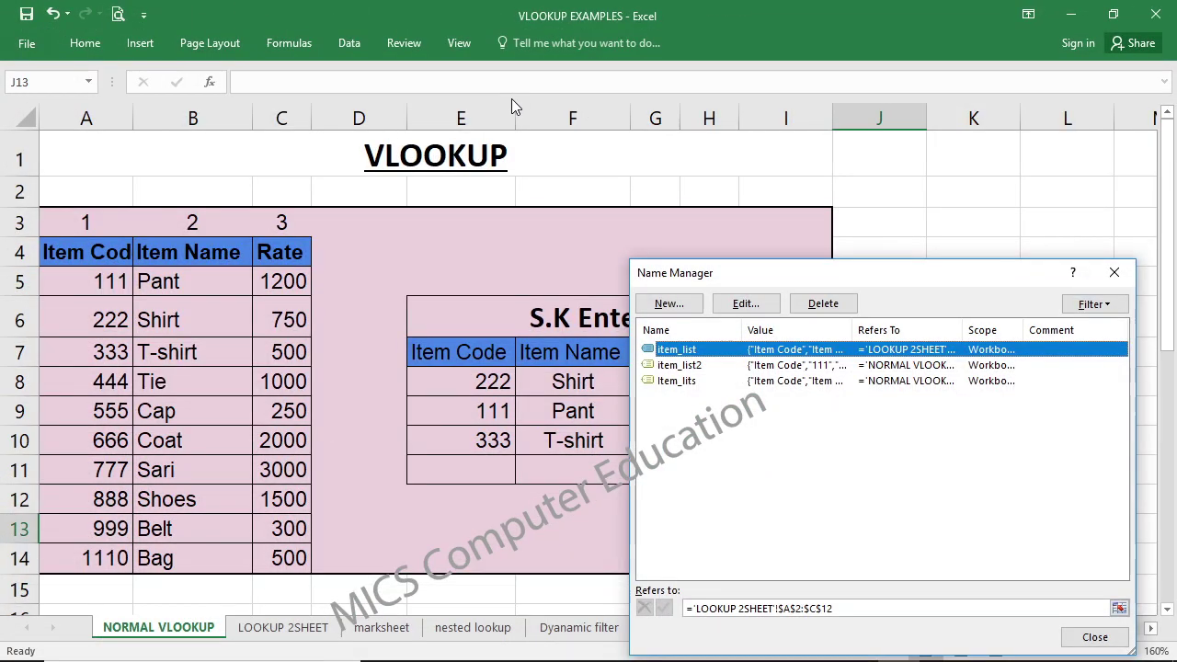
pyautogui.click(686, 365)
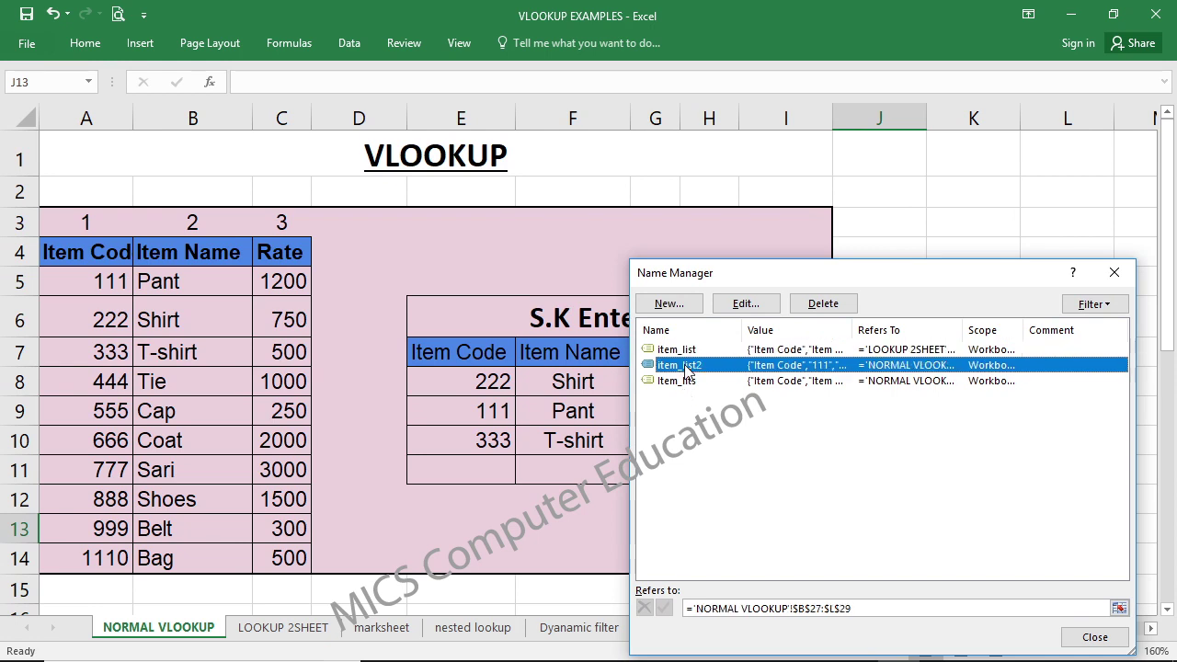
pyautogui.click(685, 380)
pyautogui.click(681, 349)
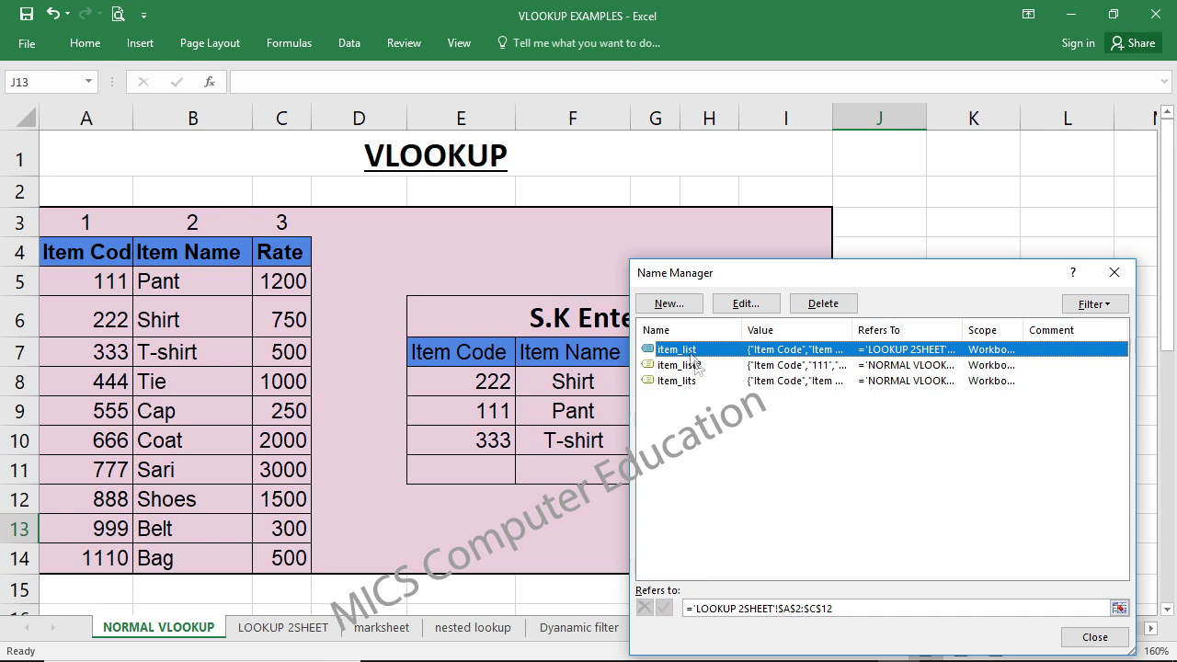
# Step: Rename Item_lits to Item_lits1 after clearing the duplicate-name warning, then close Name Manager
pyautogui.click(685, 380)
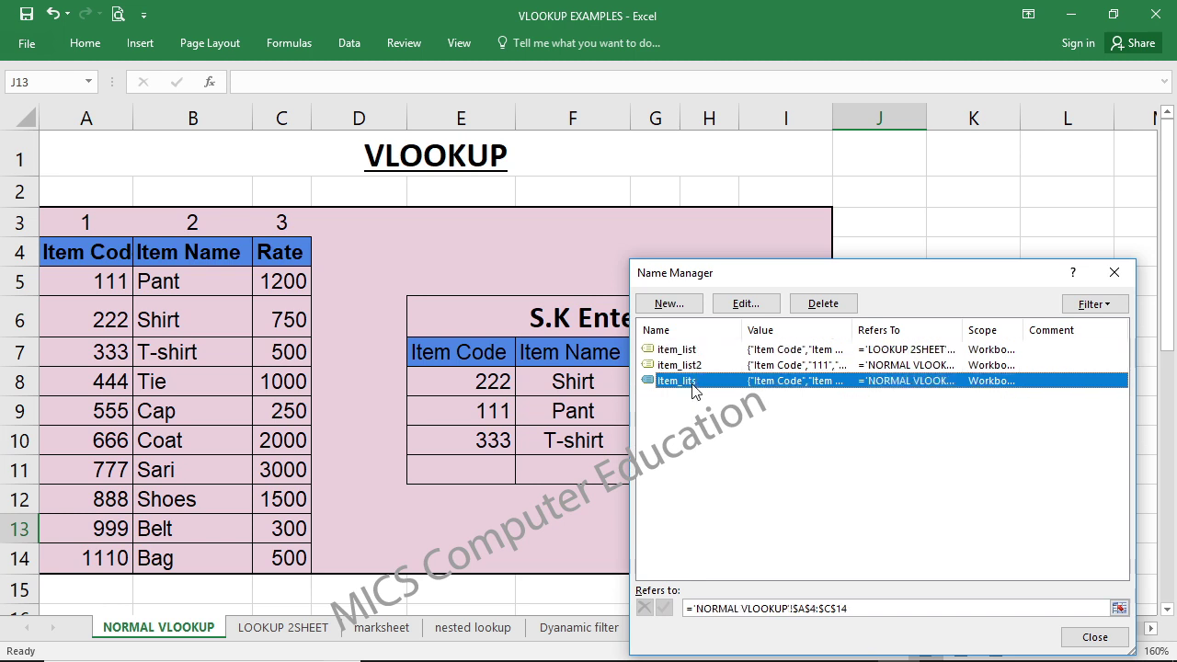
pyautogui.click(744, 306)
pyautogui.write('Item_list')
pyautogui.click(863, 396)
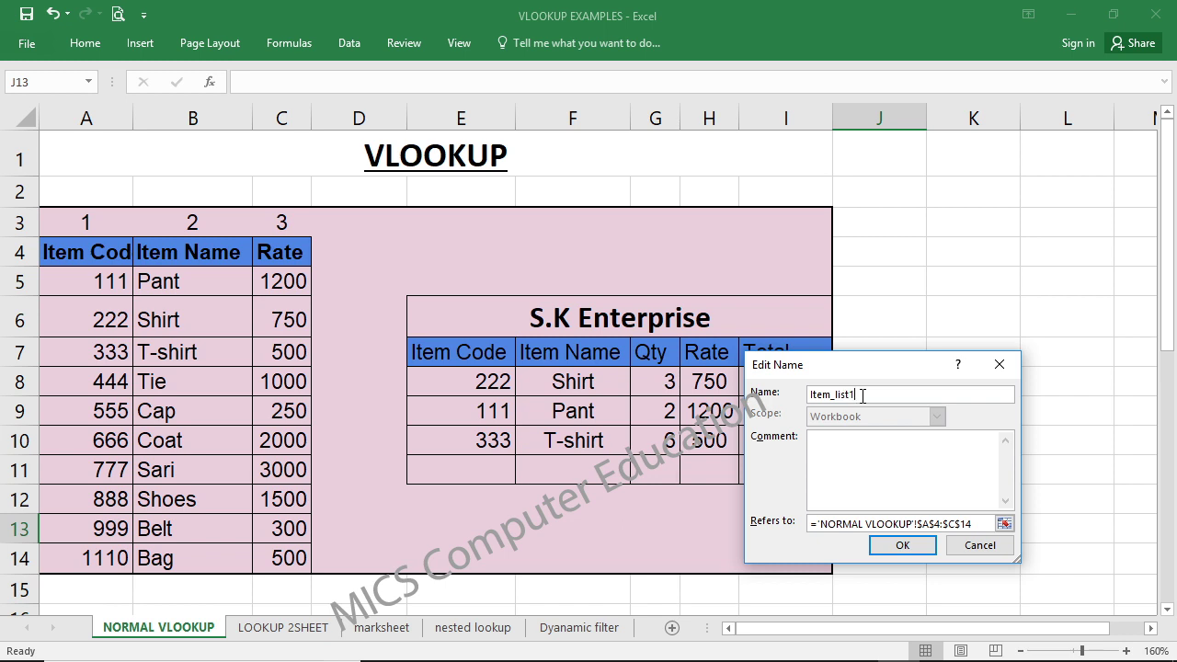
pyautogui.click(884, 545)
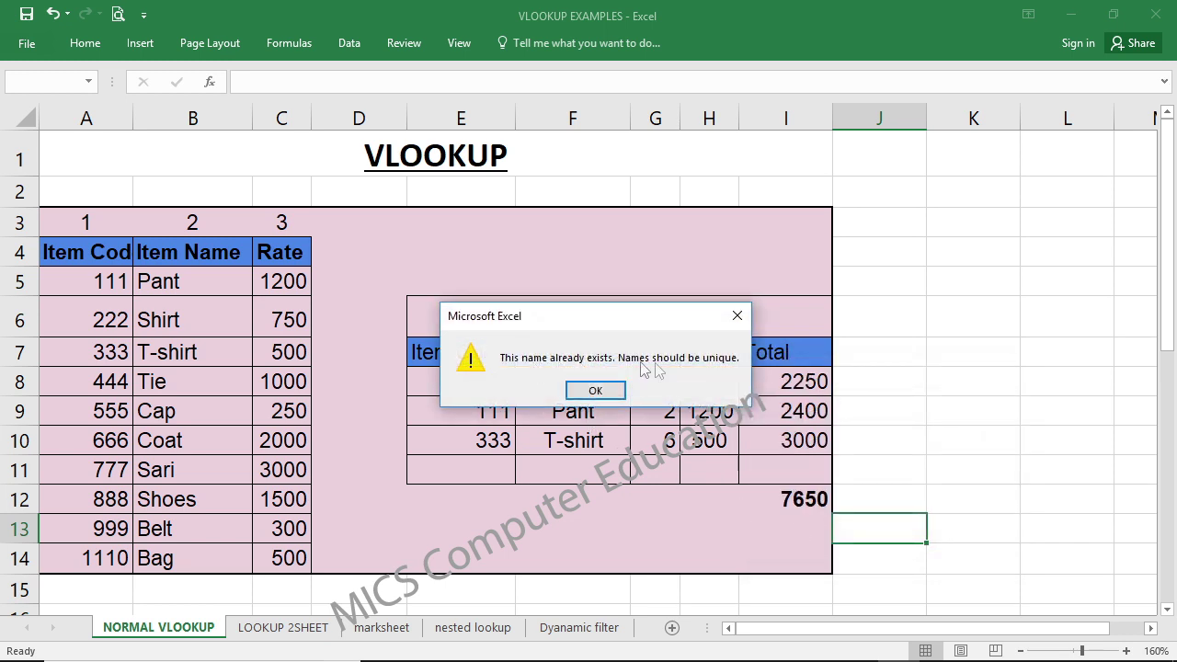
pyautogui.click(595, 390)
pyautogui.click(887, 393)
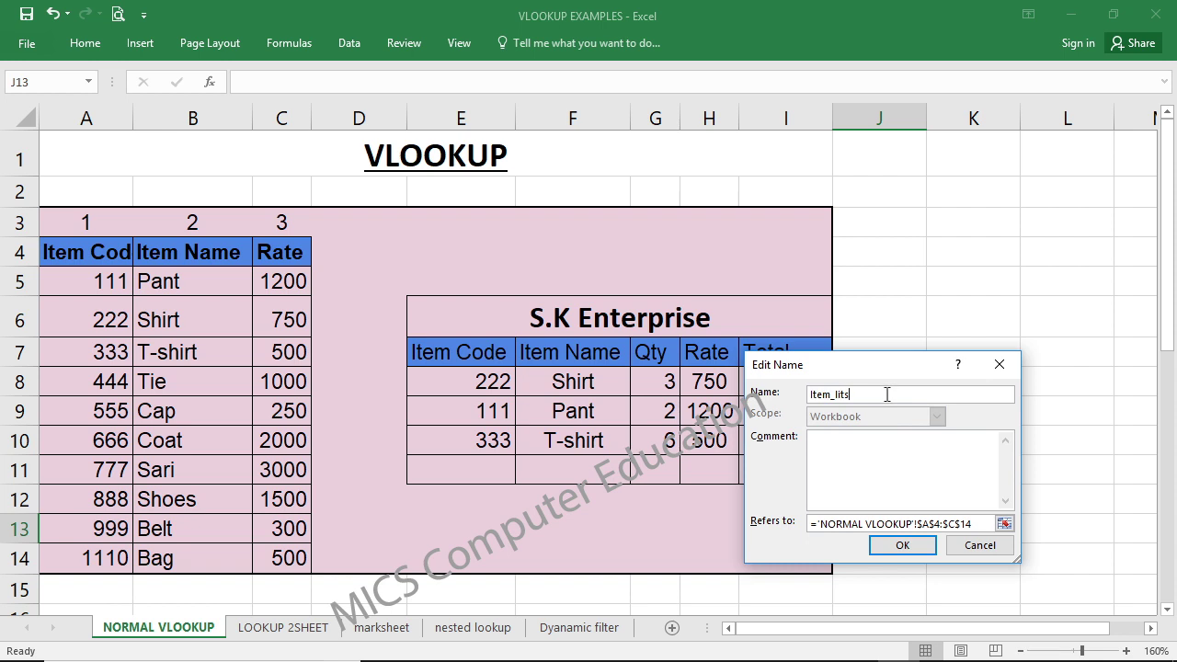
pyautogui.click(906, 545)
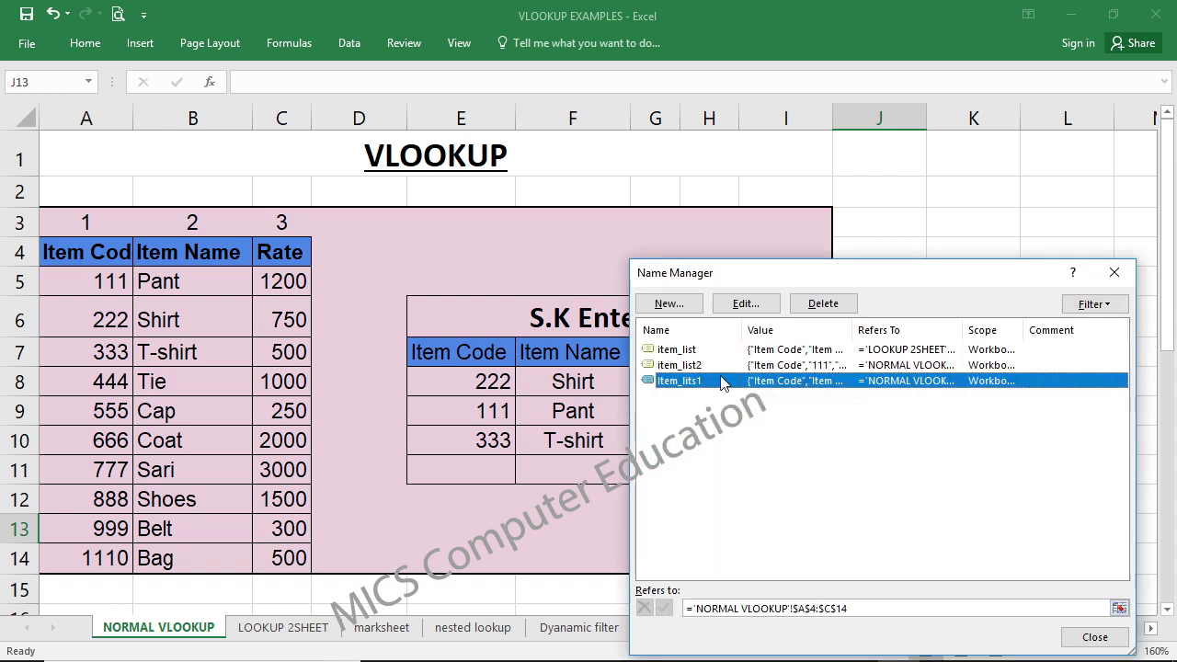
pyautogui.click(1094, 637)
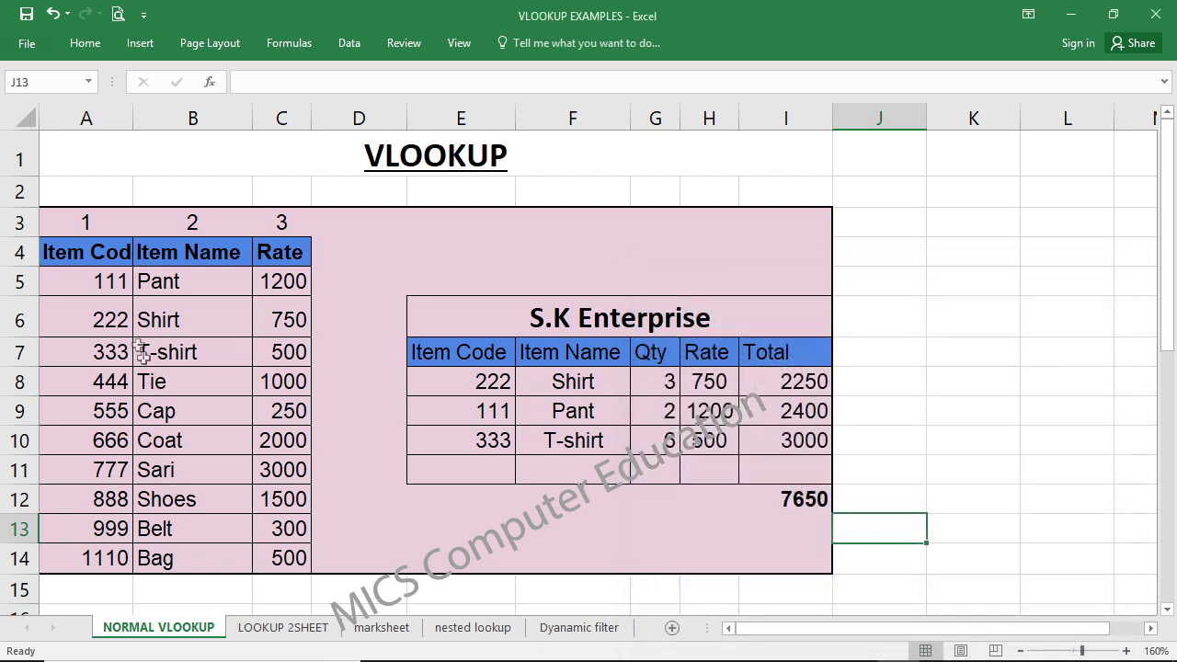
# Step: Review F8's VLOOKUP formula on NORMAL VLOOKUP, then select B3 on LOOKUP 2SHEET
pyautogui.click(262, 627)
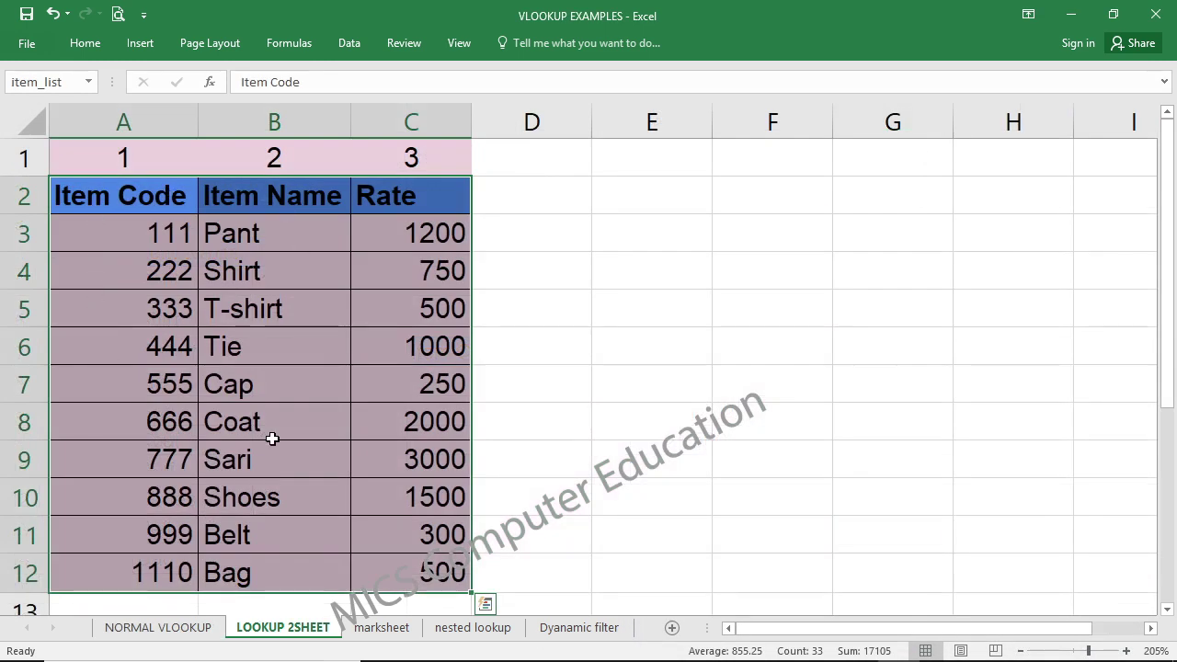
pyautogui.click(158, 627)
pyautogui.click(589, 384)
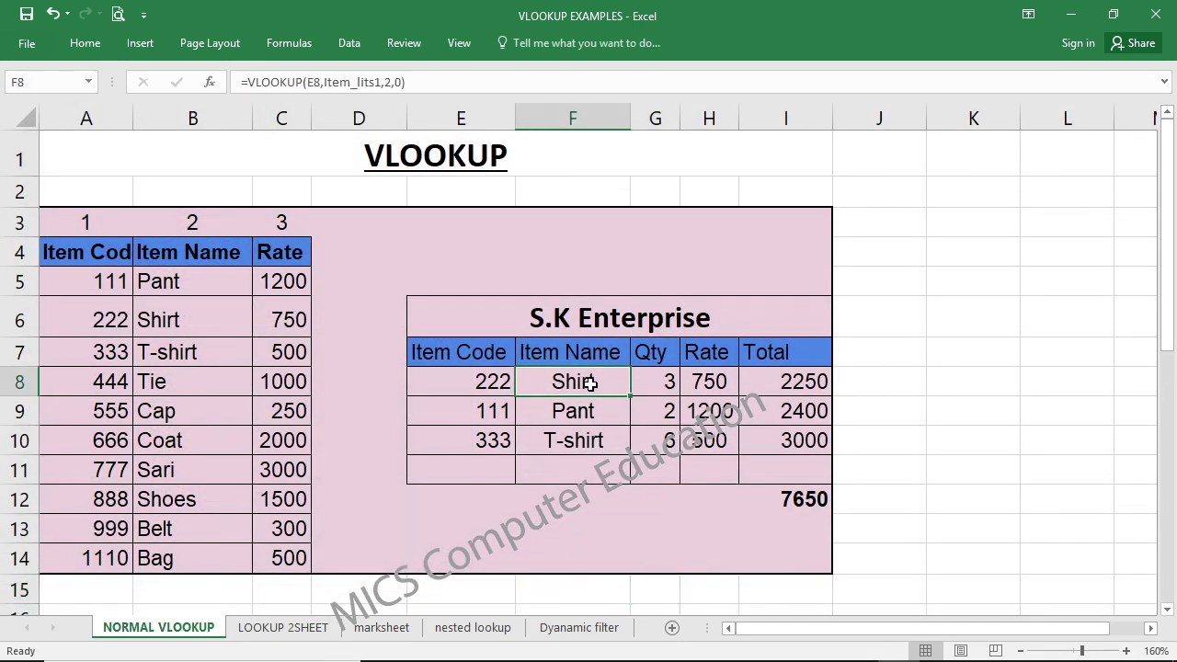
pyautogui.click(299, 627)
pyautogui.click(599, 392)
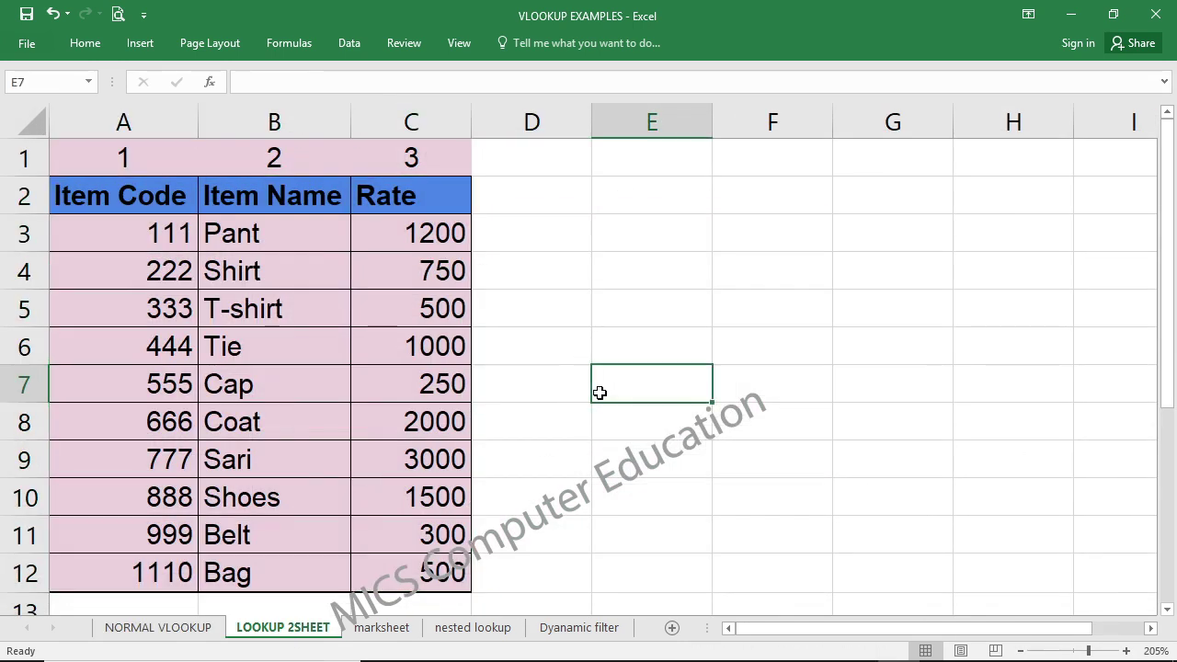
pyautogui.click(262, 236)
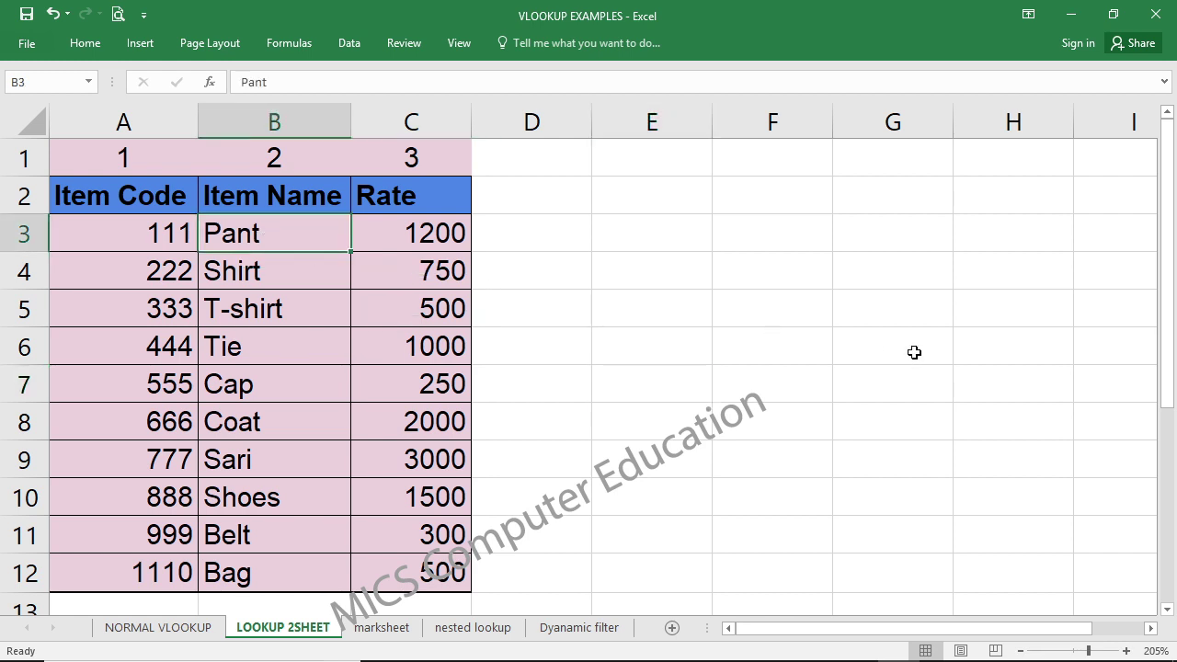
# Step: Enter the item names book, pencil, pencil, book-a and book-b into B3:B7
pyautogui.write('book')
pyautogui.press('Return')
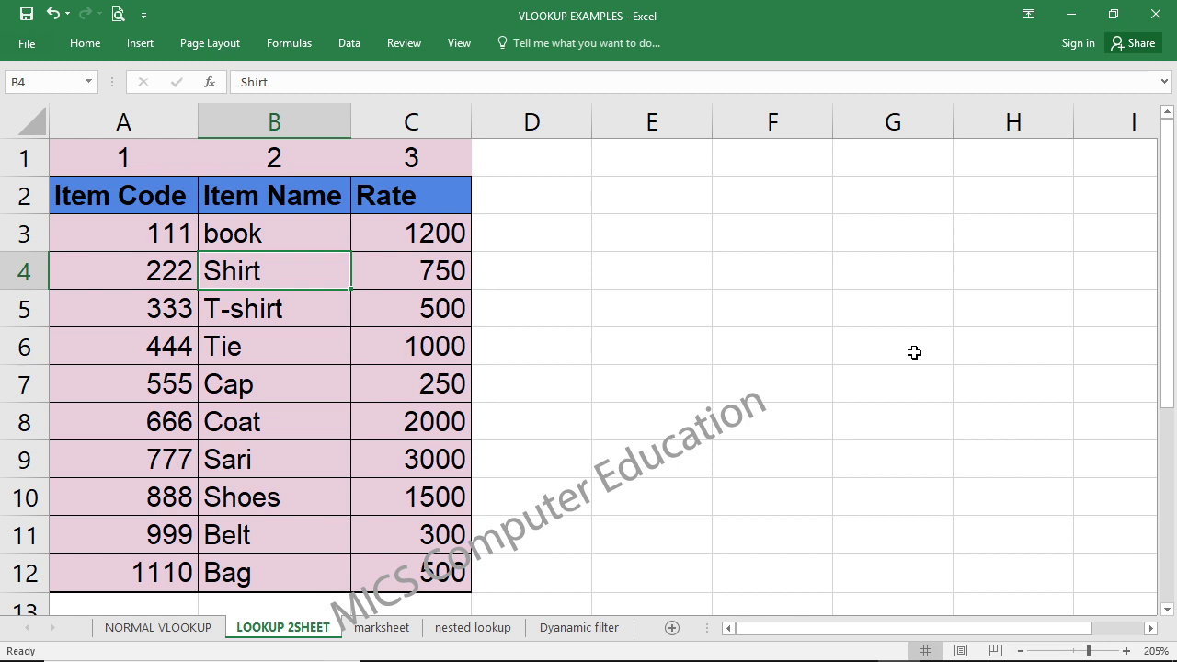
pyautogui.write('pencil')
pyautogui.press('Return')
pyautogui.write('pencil')
pyautogui.press('Return')
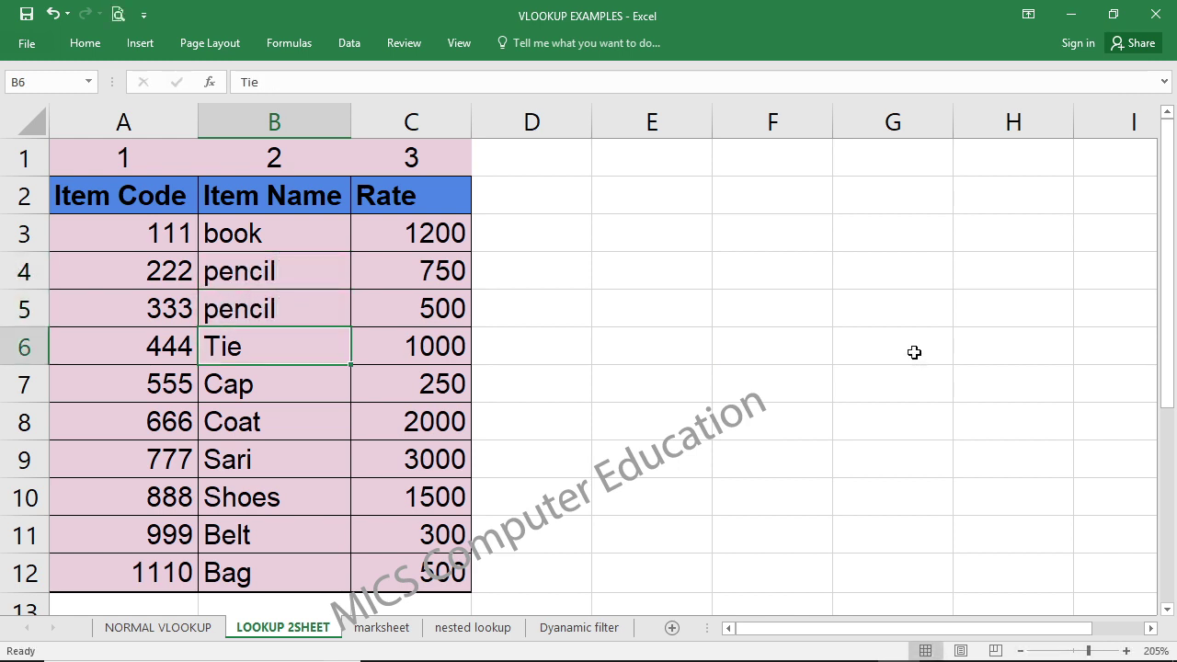
pyautogui.write('book')
pyautogui.press('Return')
pyautogui.write('book-')
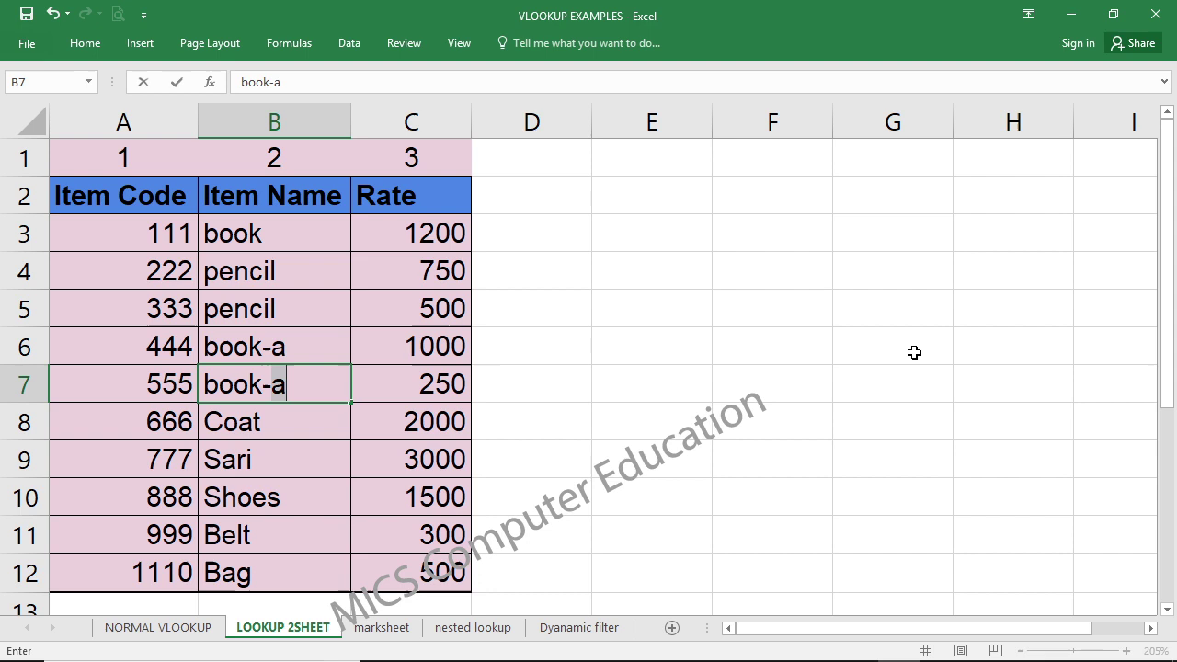
pyautogui.write('b')
pyautogui.press('Return')
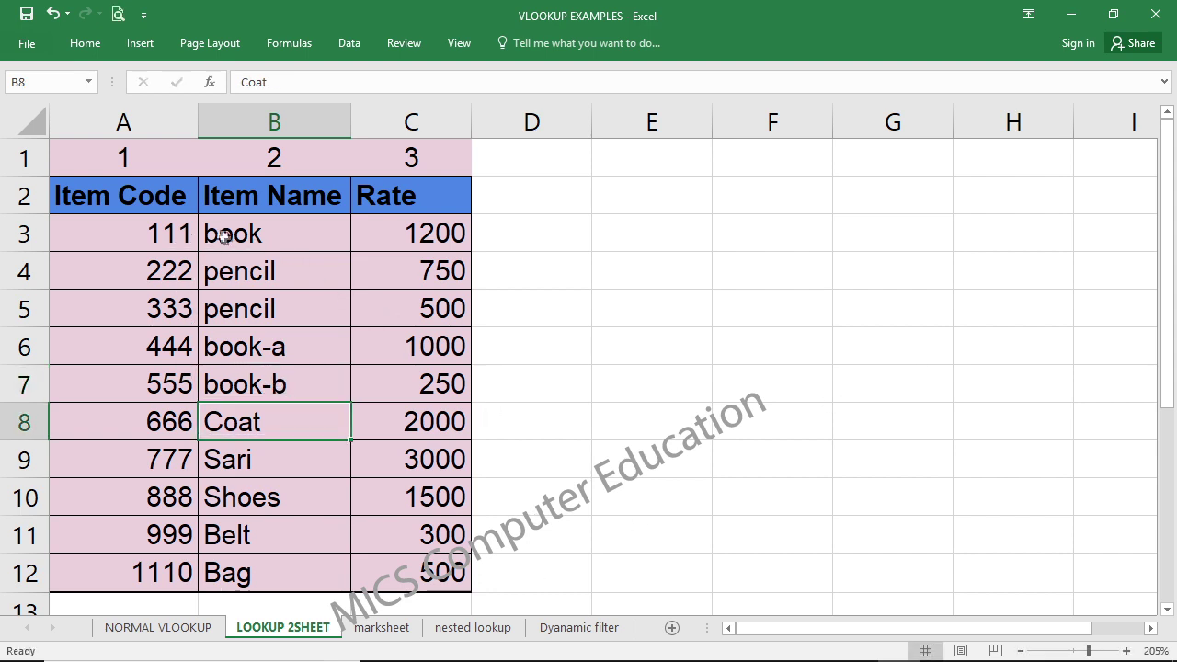
# Step: Edit F8 on NORMAL VLOOKUP to remove the 1 from Item_lits1
pyautogui.click(189, 632)
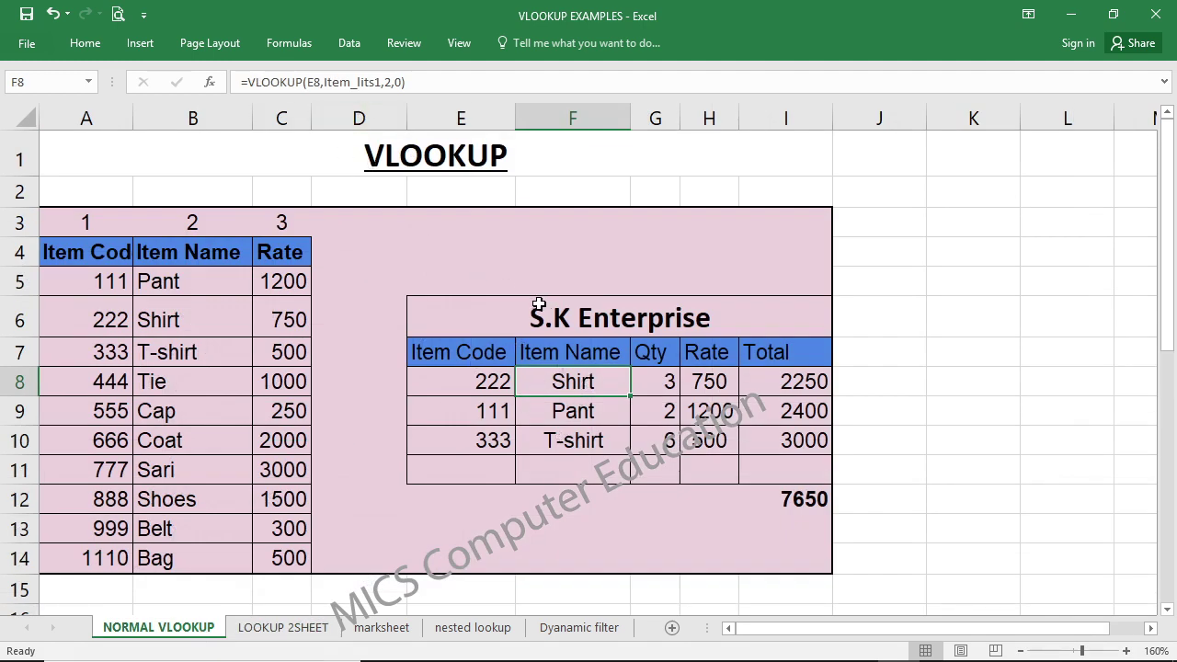
pyautogui.doubleClick(570, 386)
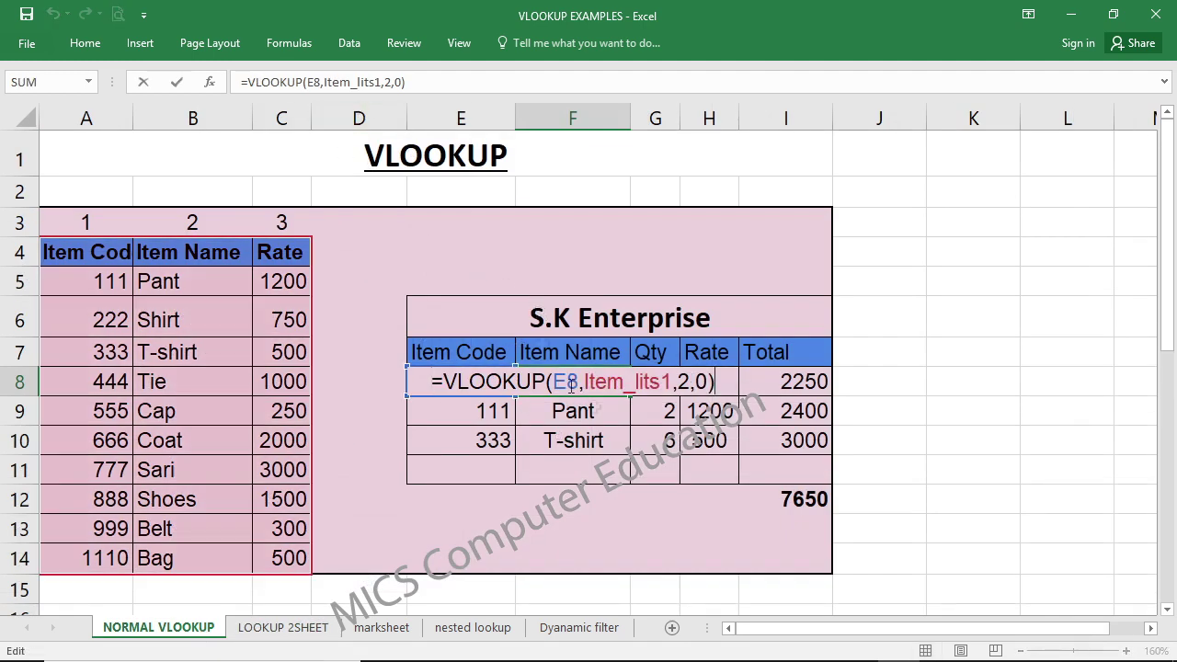
pyautogui.click(669, 381)
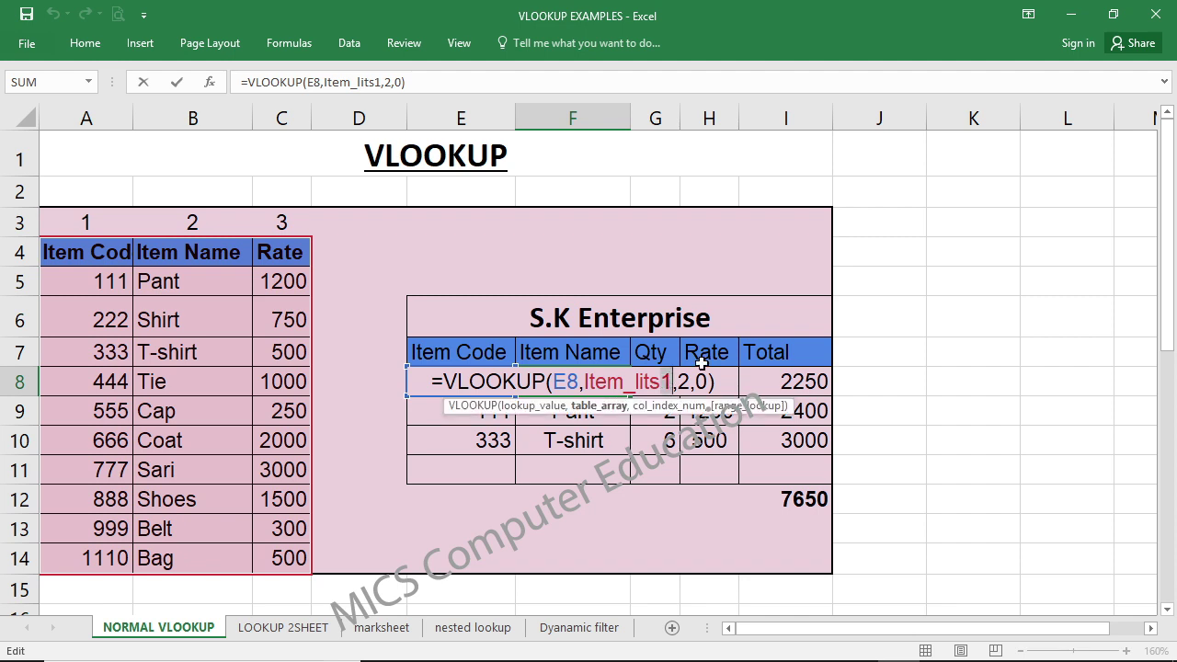
pyautogui.press('BackSpace')
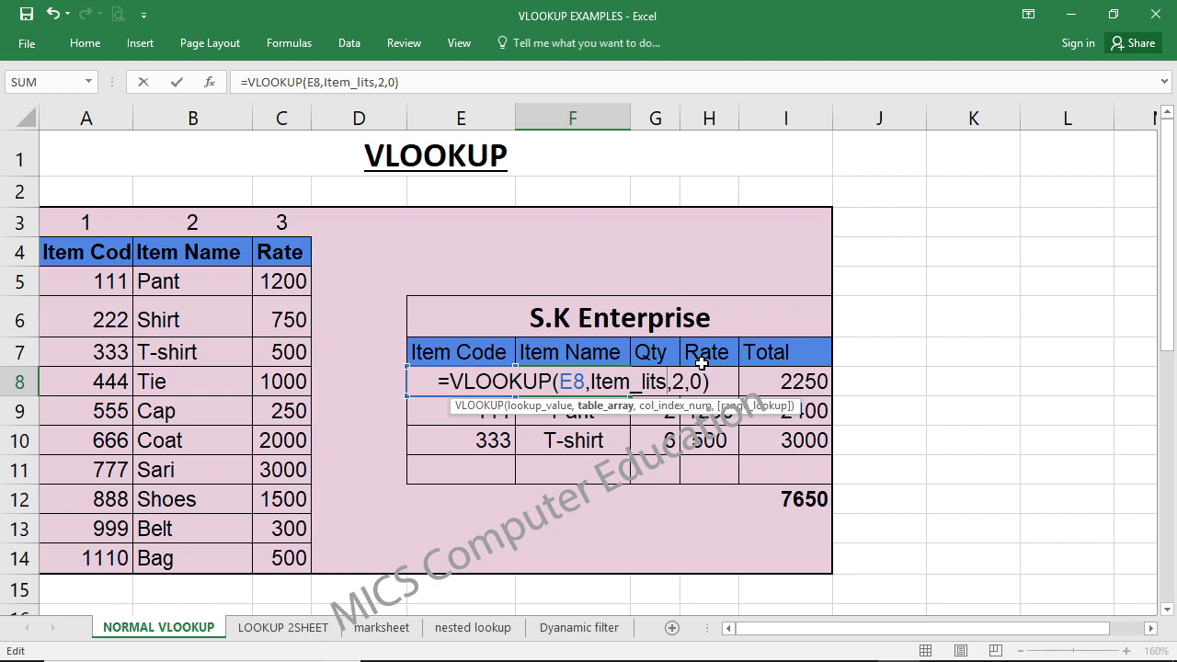
pyautogui.press('Return')
# Step: Correct F8's range name to item_list so =VLOOKUP(E8,item_list,2,0) returns pencil
pyautogui.press('Up')
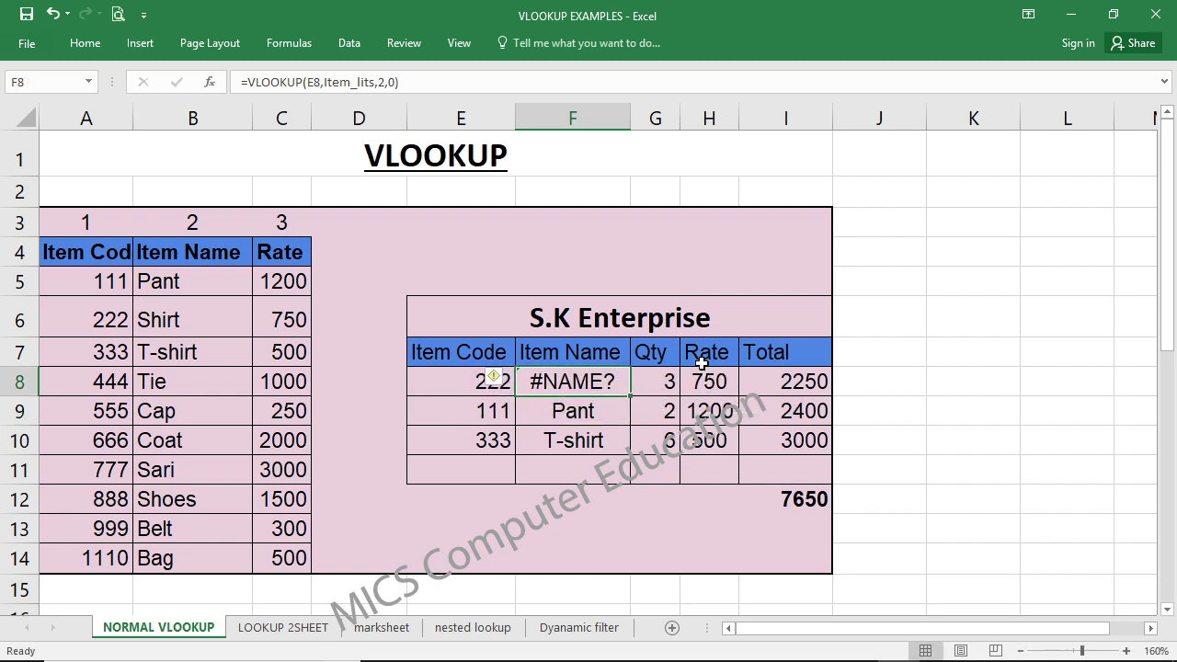
pyautogui.press('F2')
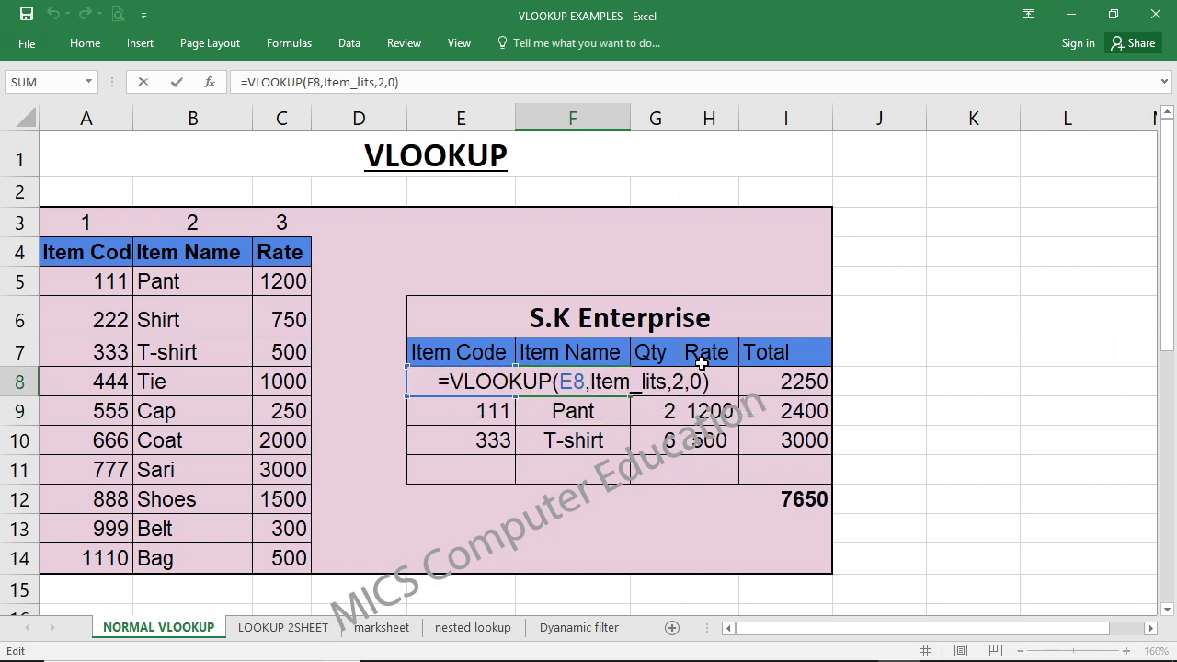
pyautogui.click(652, 381)
pyautogui.press('BackSpace')
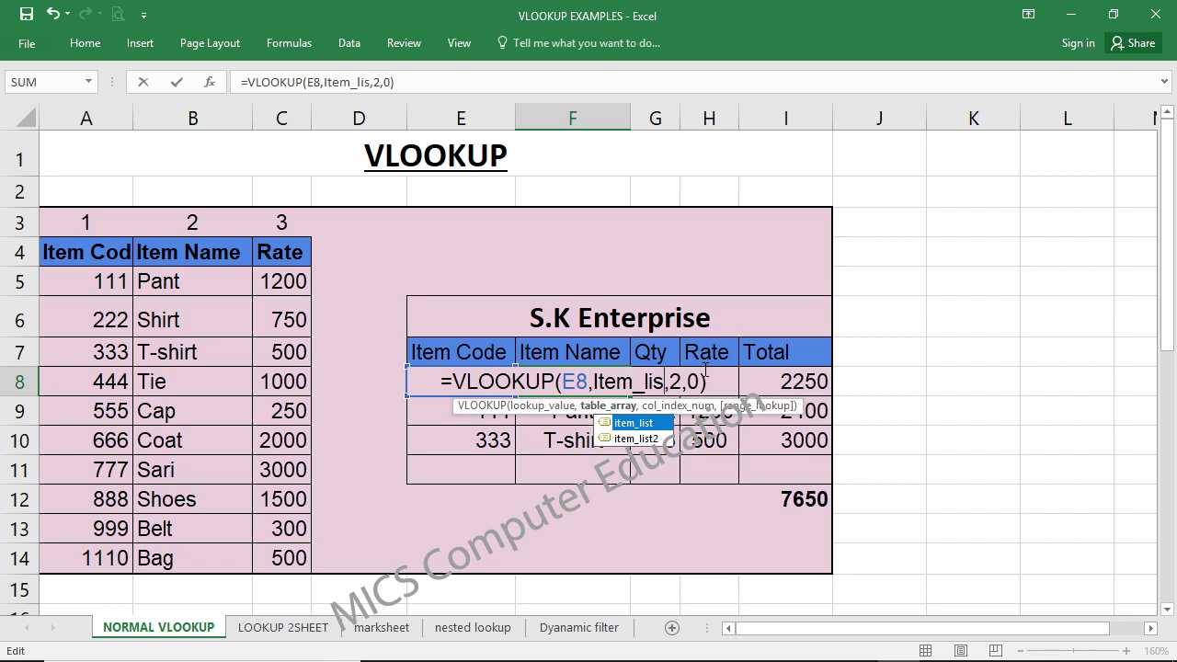
pyautogui.write('t')
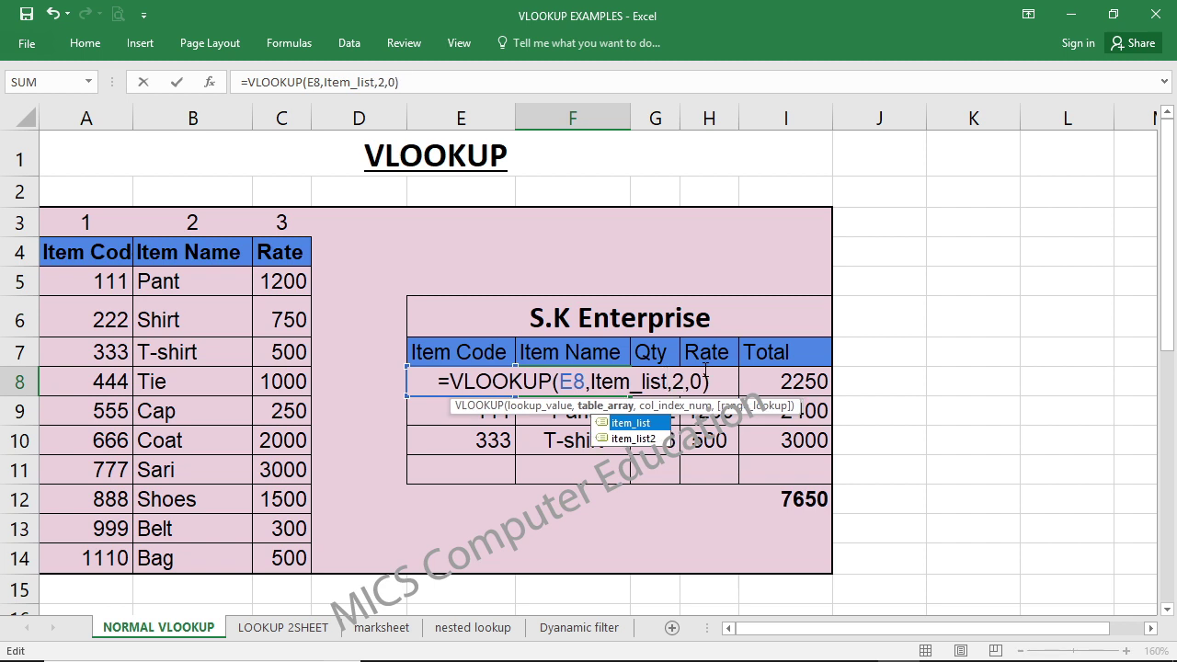
pyautogui.hotkey('ctrl', 'Return')
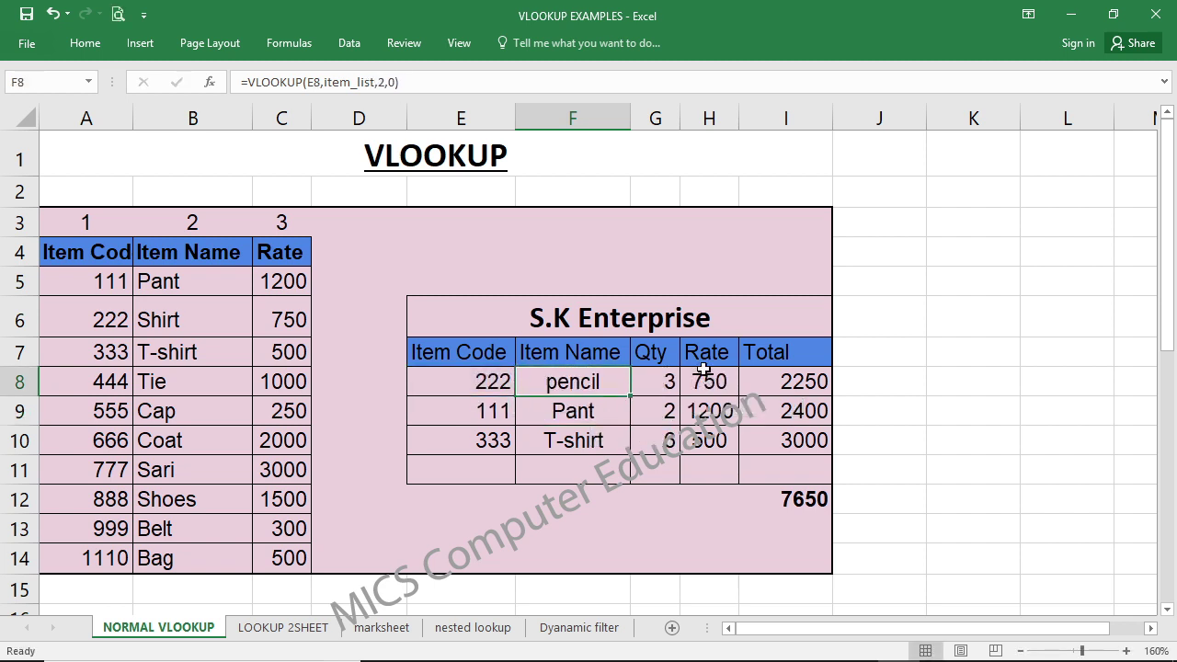
pyautogui.press('F2')
pyautogui.press('Return')
pyautogui.click(283, 627)
pyautogui.click(154, 289)
pyautogui.click(247, 276)
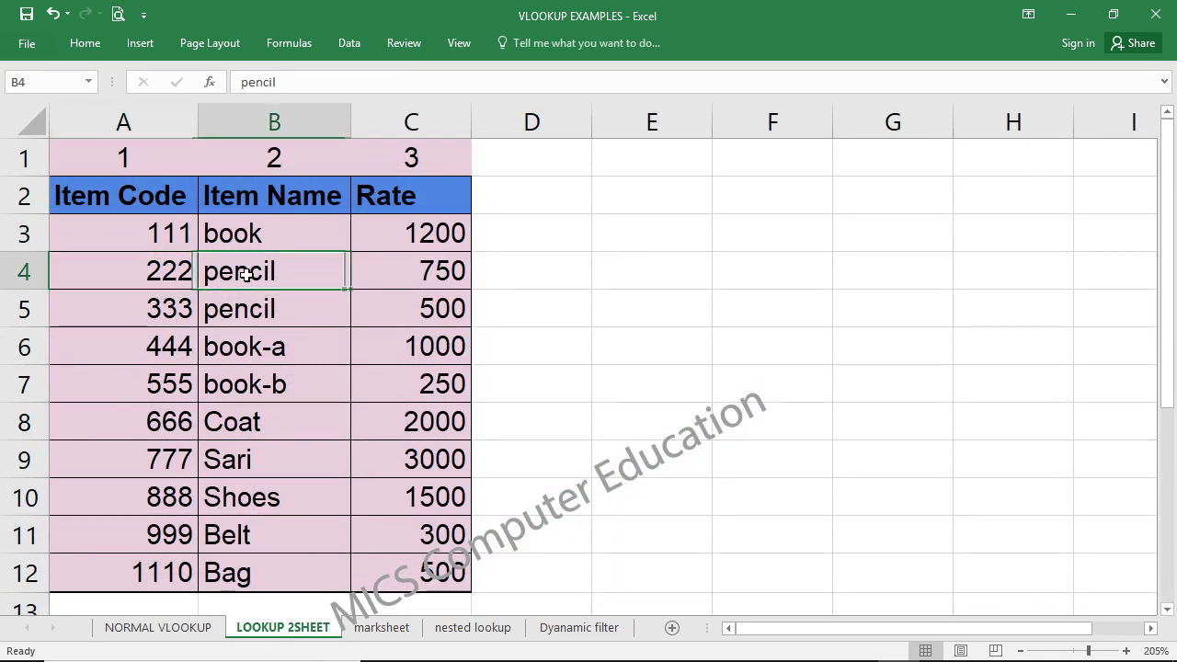
pyautogui.click(208, 627)
pyautogui.click(713, 382)
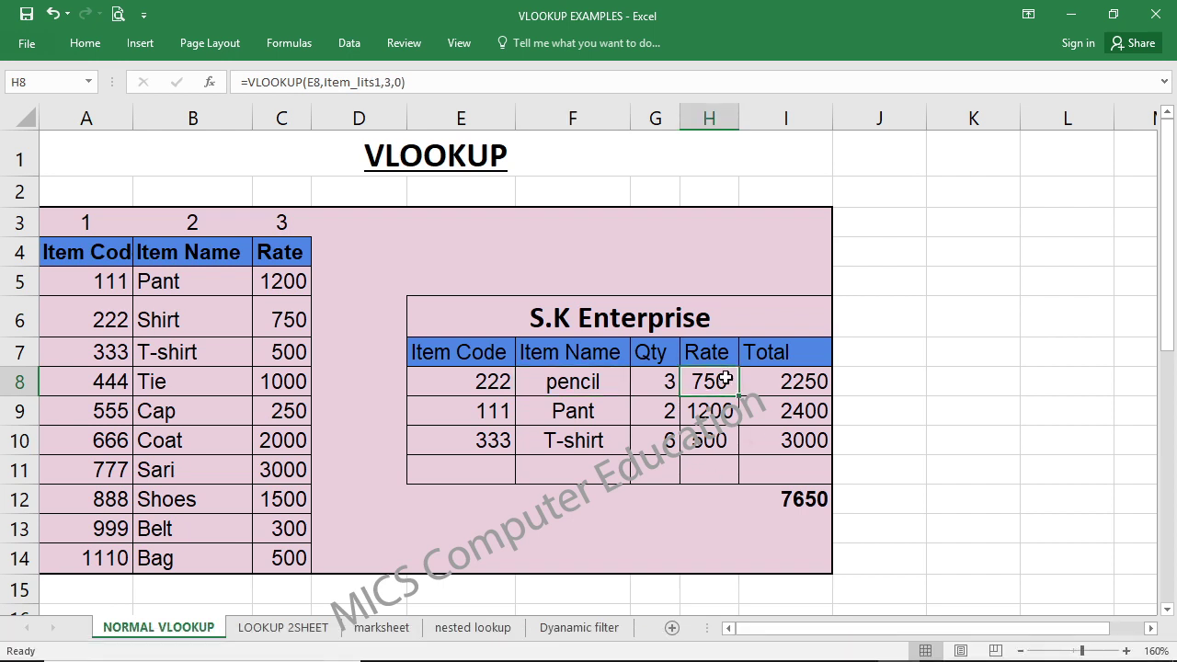
pyautogui.click(278, 322)
pyautogui.click(713, 384)
pyautogui.click(272, 625)
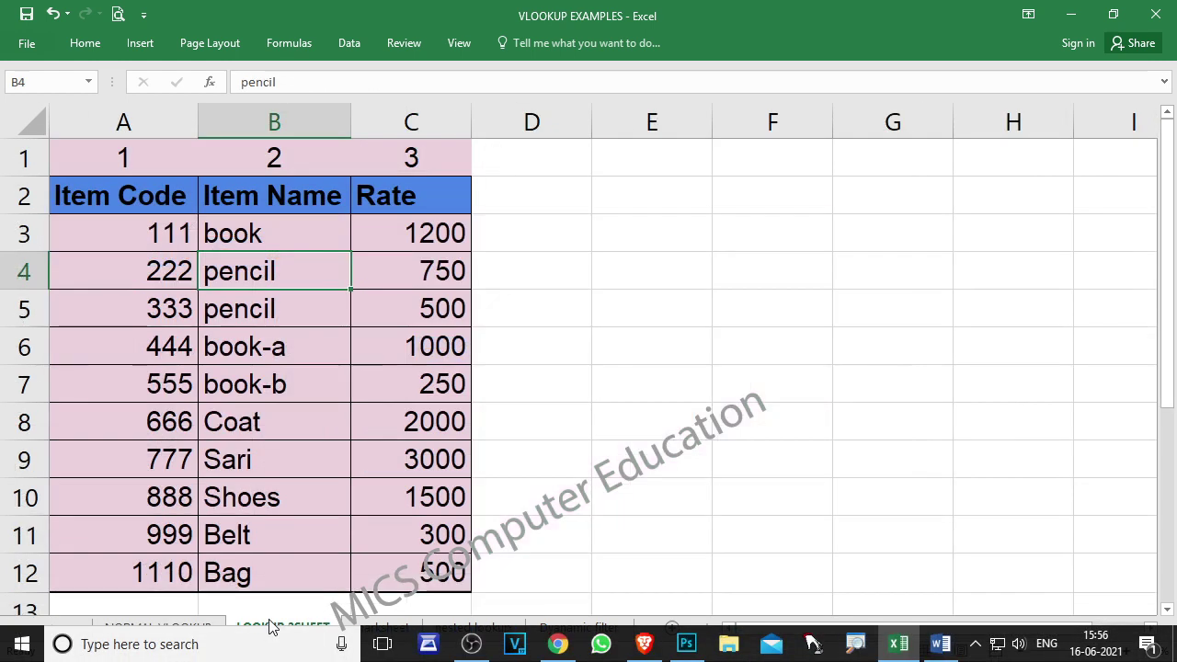
pyautogui.click(561, 324)
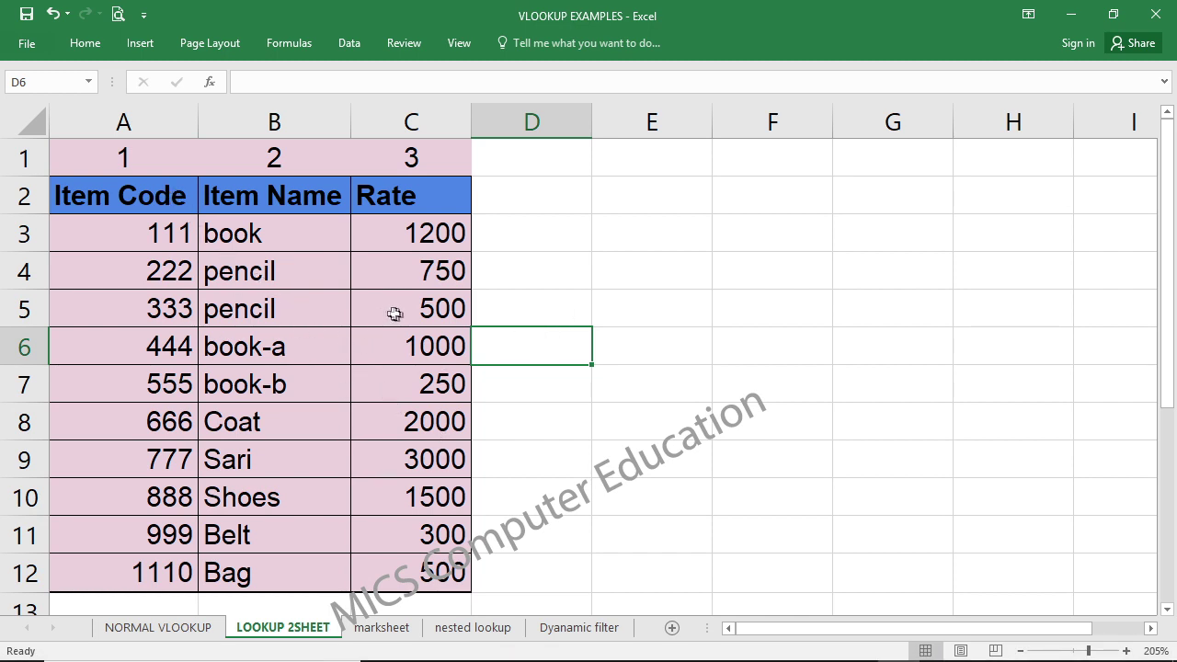
pyautogui.click(129, 628)
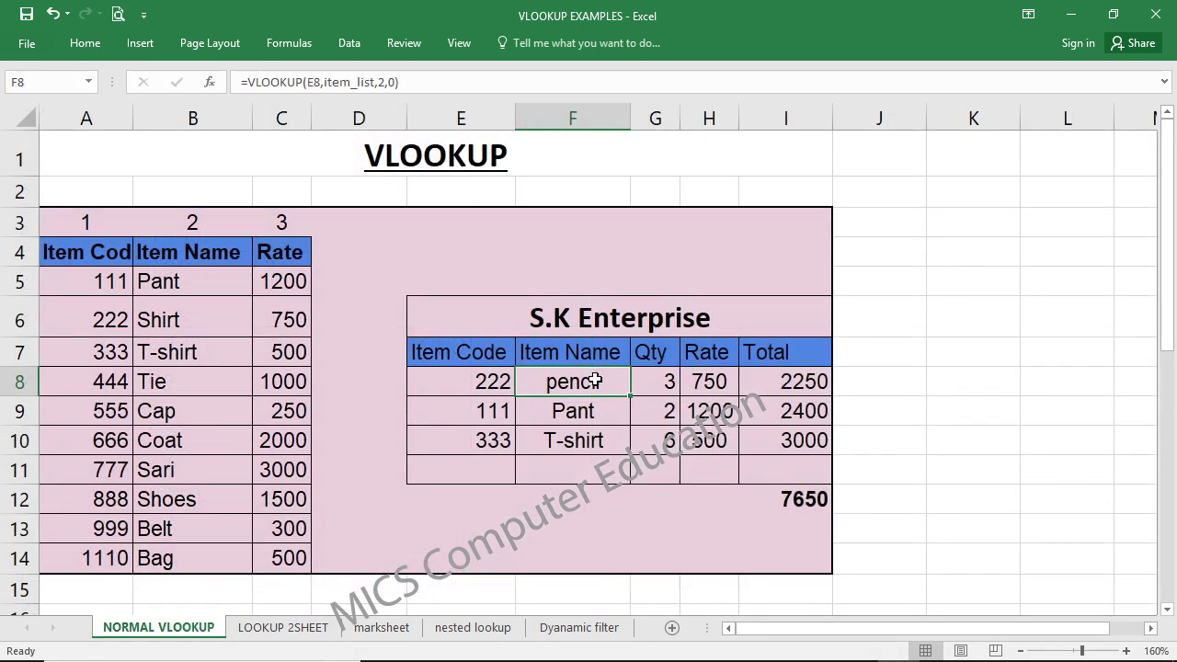
# Step: Replace item_list in F8's formula with the LOOKUP 2SHEET range A2:C12
pyautogui.click(377, 82)
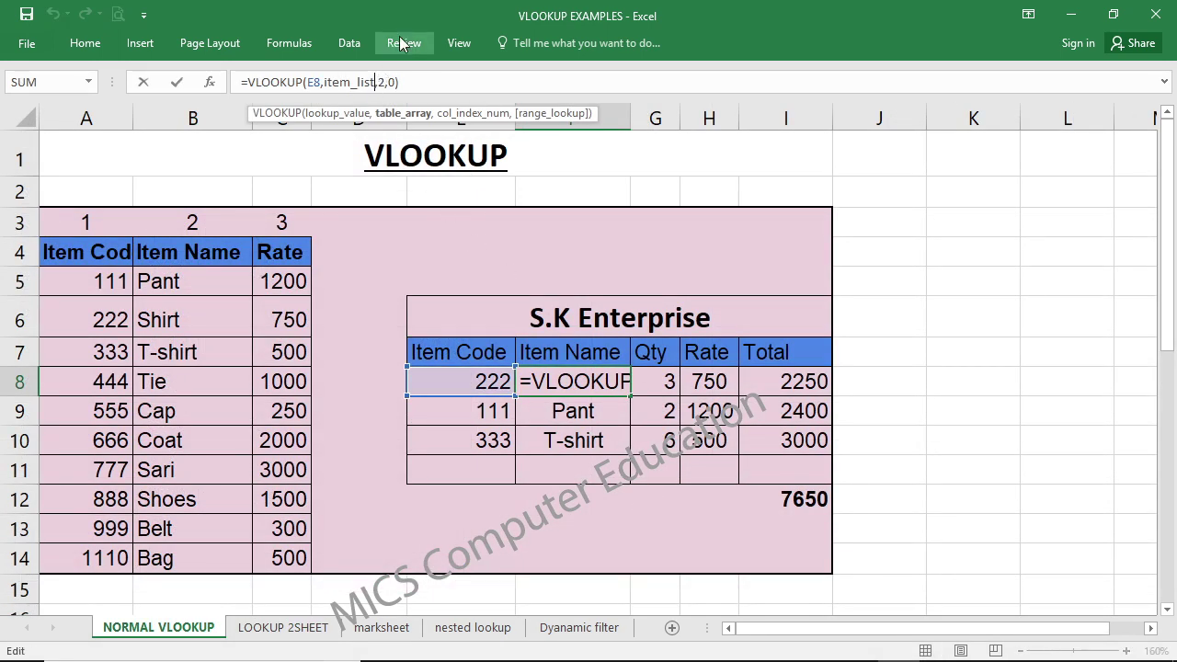
pyautogui.press('BackSpace')
pyautogui.press('BackSpace')
pyautogui.press('BackSpace')
pyautogui.press('BackSpace')
pyautogui.press('BackSpace')
pyautogui.press('BackSpace')
pyautogui.press('BackSpace')
pyautogui.press('BackSpace')
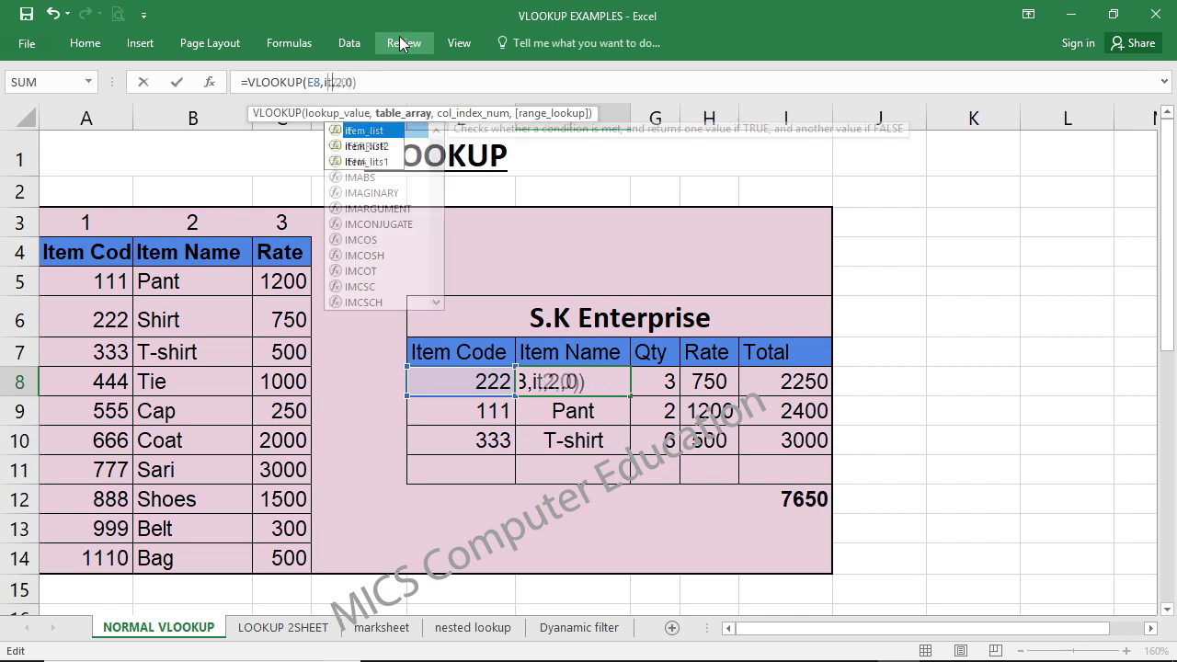
pyautogui.press('BackSpace')
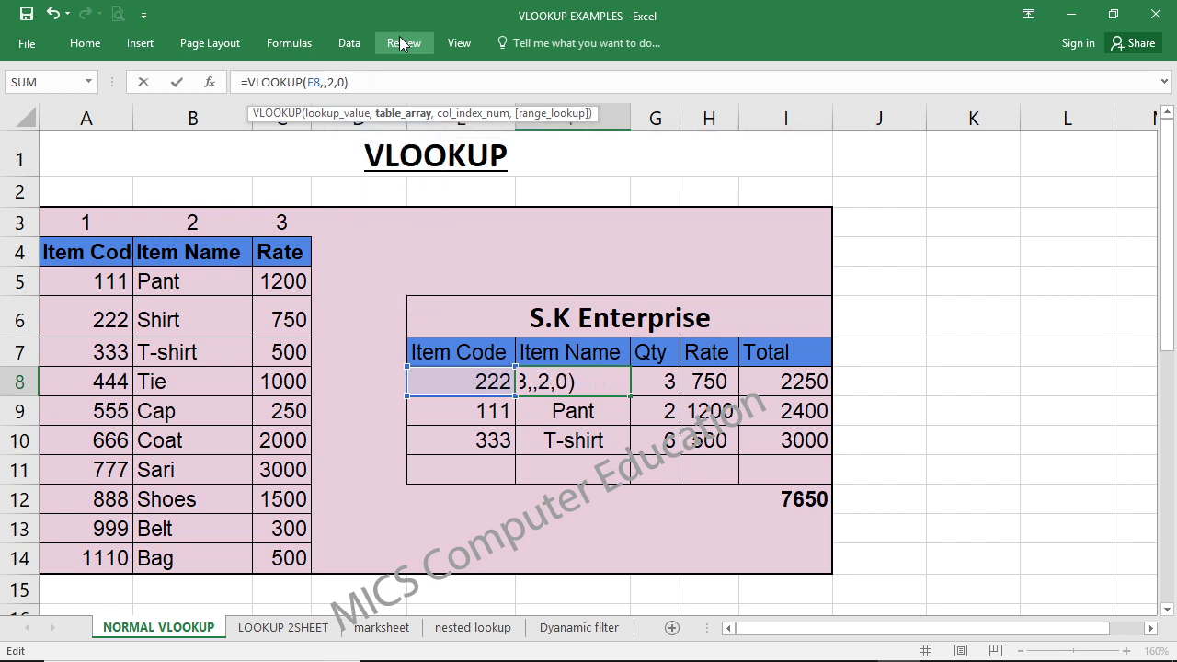
pyautogui.click(282, 627)
pyautogui.moveTo(135, 198); pyautogui.dragTo(413, 567)
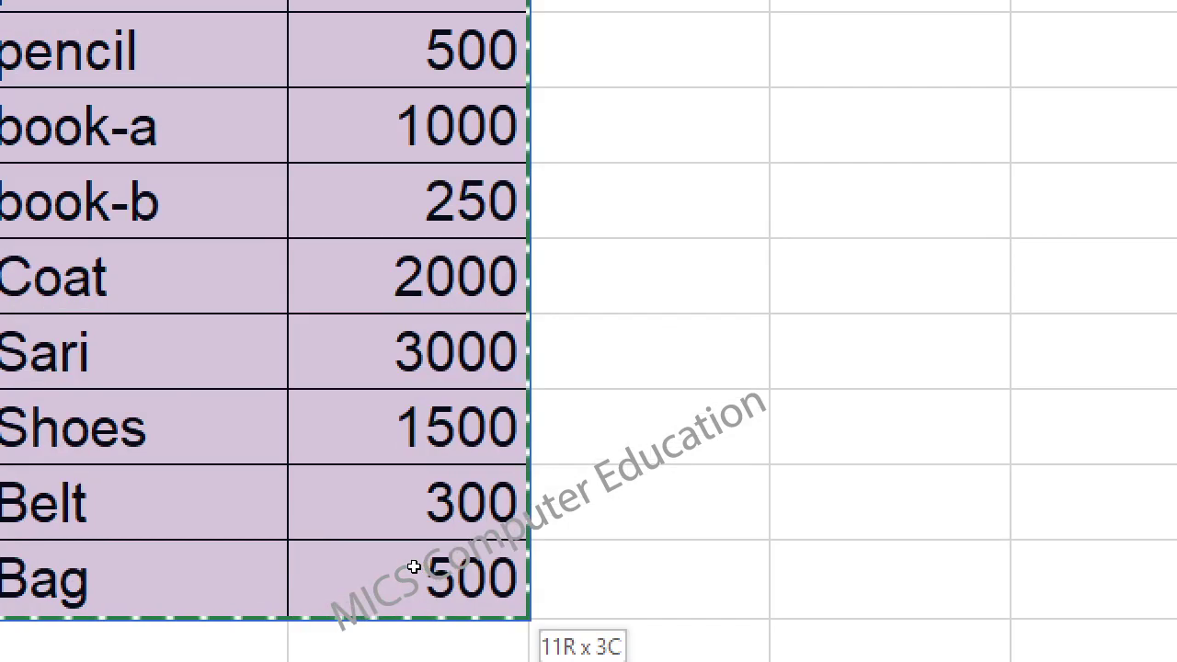
pyautogui.moveTo(414, 566); pyautogui.dragTo(403, 489)
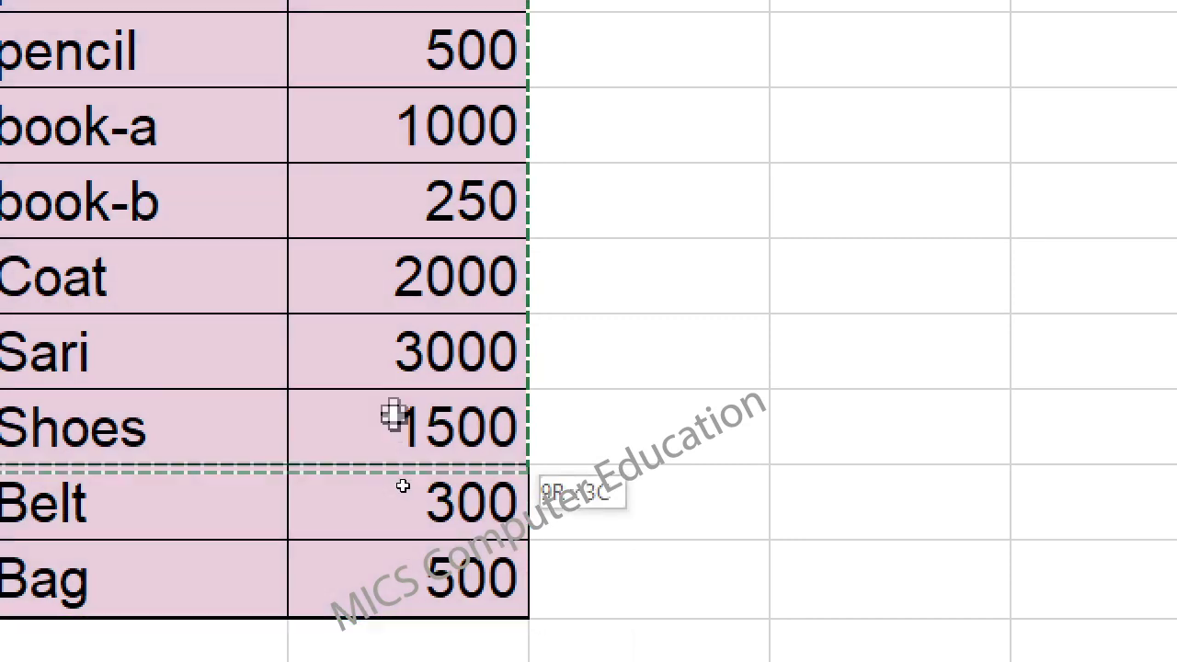
pyautogui.moveTo(393, 416); pyautogui.dragTo(454, 534)
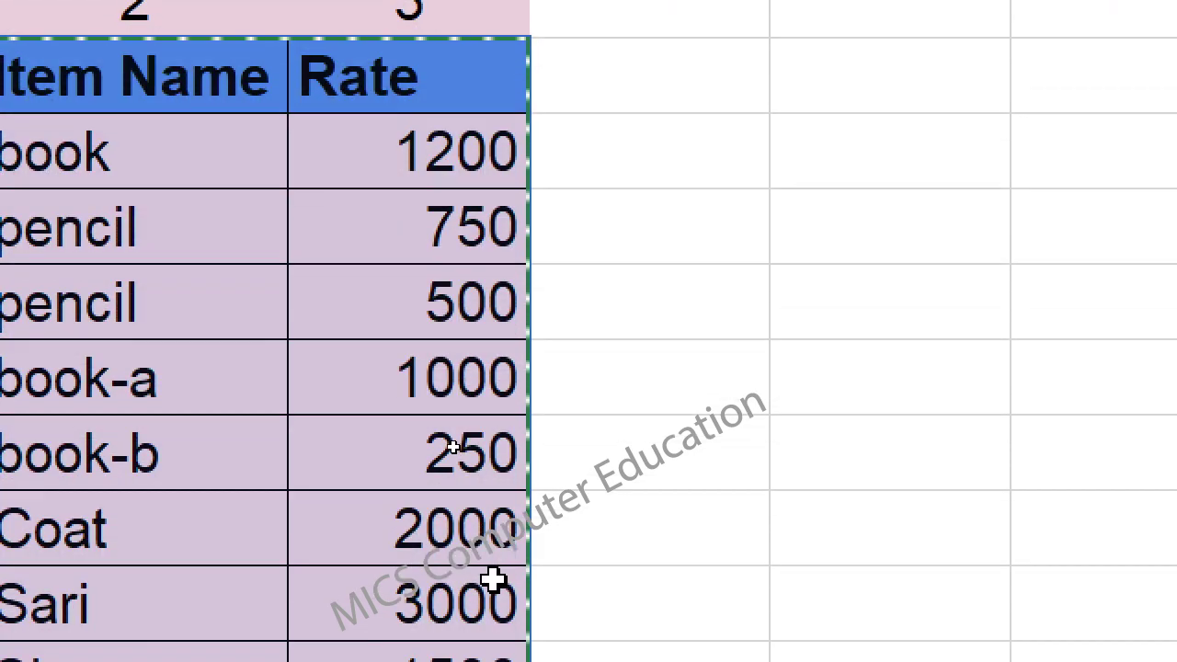
pyautogui.click(502, 577)
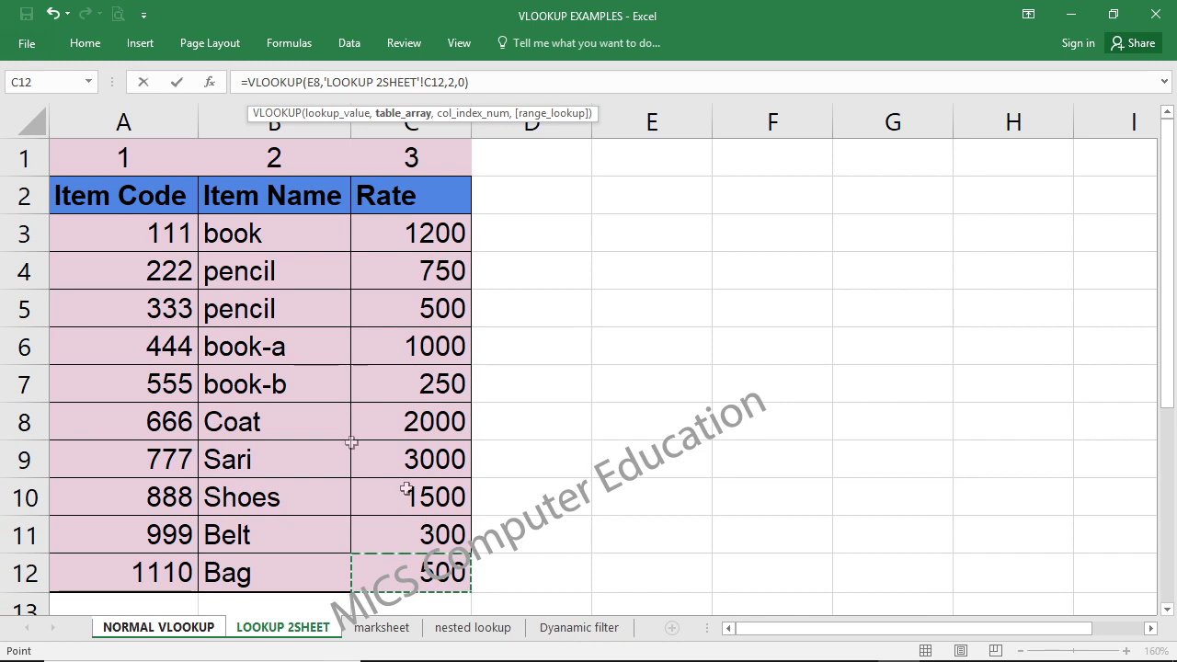
pyautogui.moveTo(83, 220); pyautogui.dragTo(354, 398)
pyautogui.moveTo(367, 571); pyautogui.dragTo(367, 598)
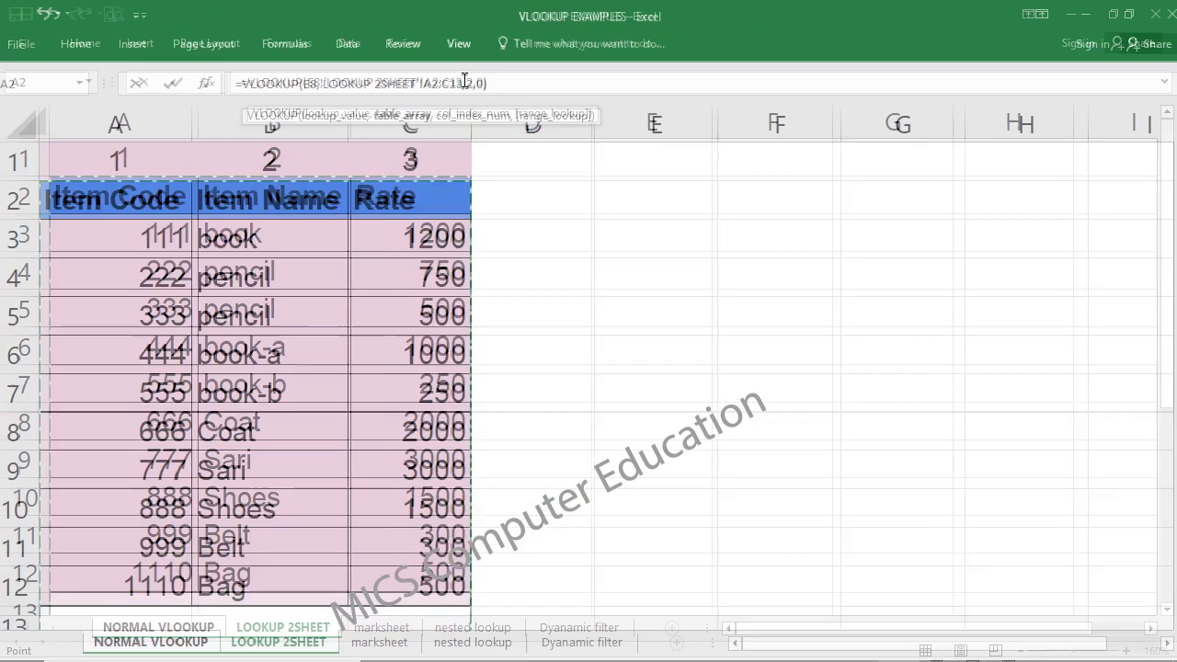
pyautogui.click(178, 193)
pyautogui.moveTo(177, 194); pyautogui.dragTo(404, 560)
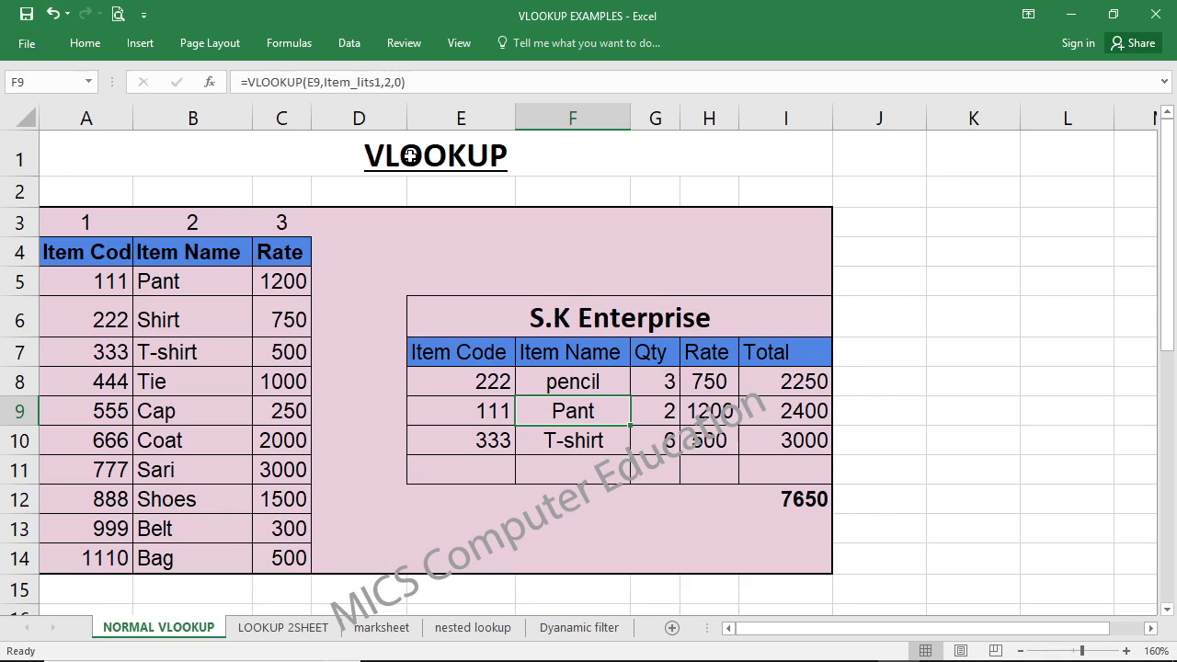
pyautogui.click(592, 390)
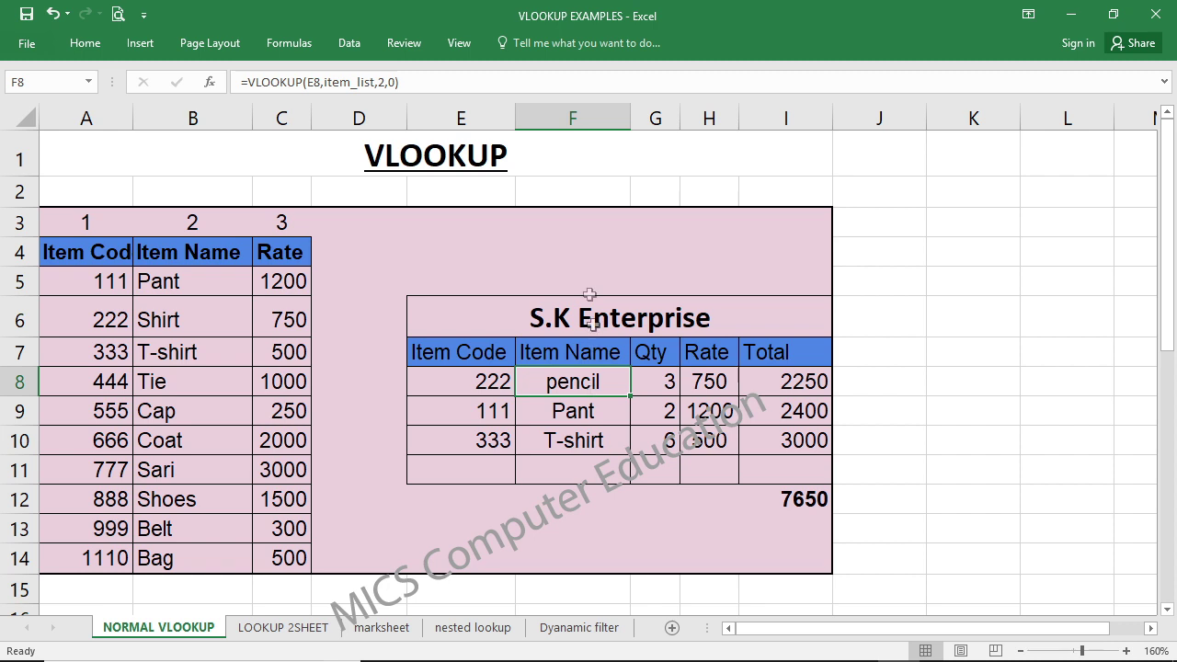
pyautogui.click(873, 433)
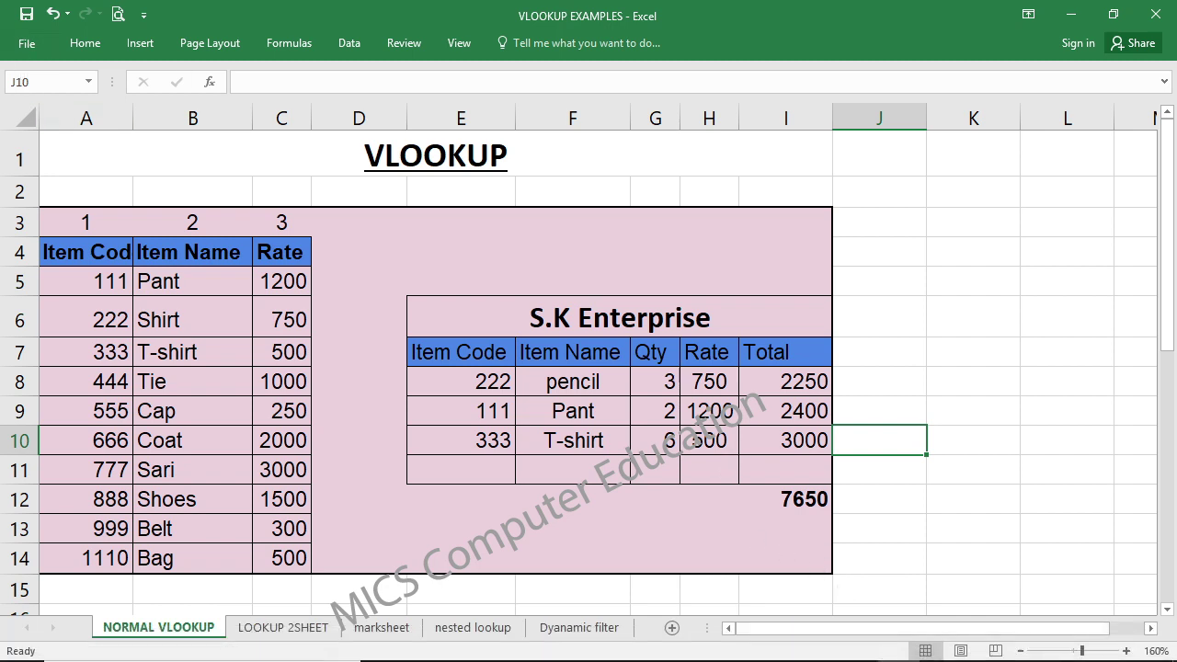
pyautogui.click(900, 645)
pyautogui.click(901, 645)
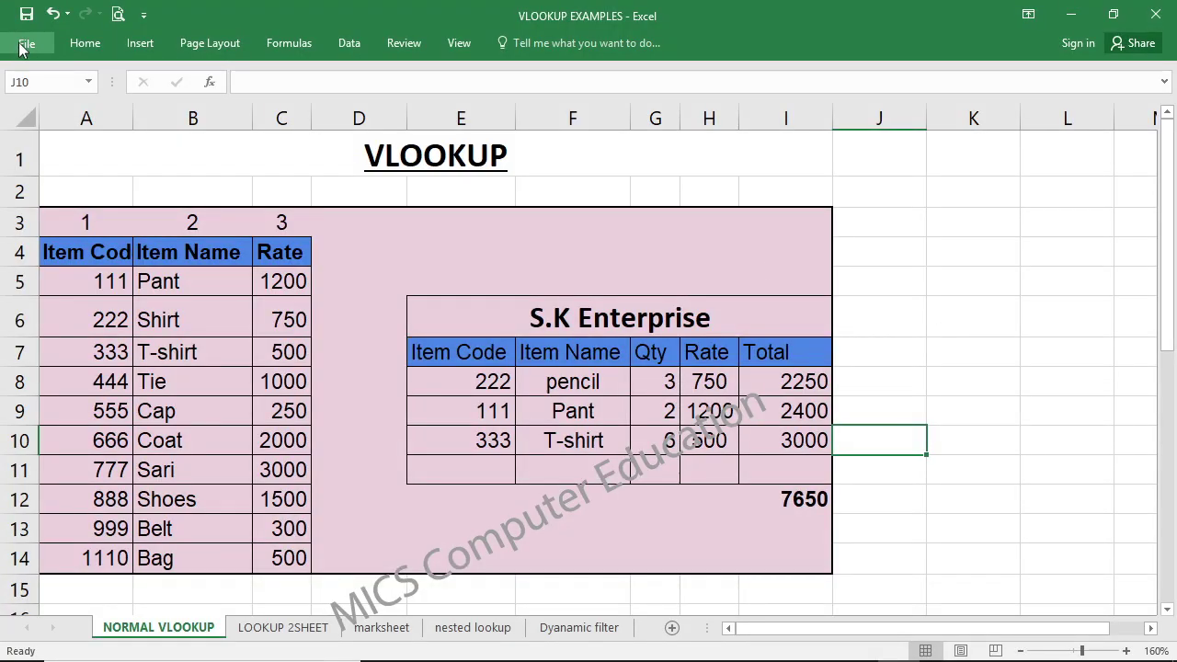
# Step: Open the recent workbook VLOOKUP EXAMPLES2
pyautogui.click(20, 42)
pyautogui.click(41, 158)
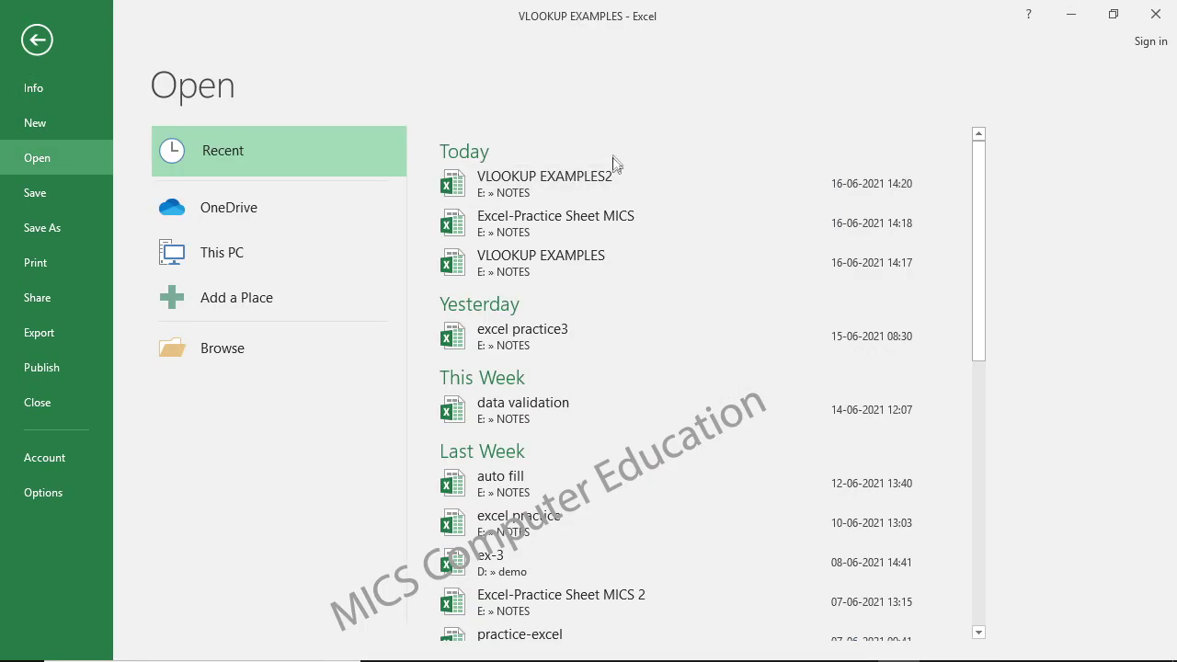
pyautogui.click(583, 176)
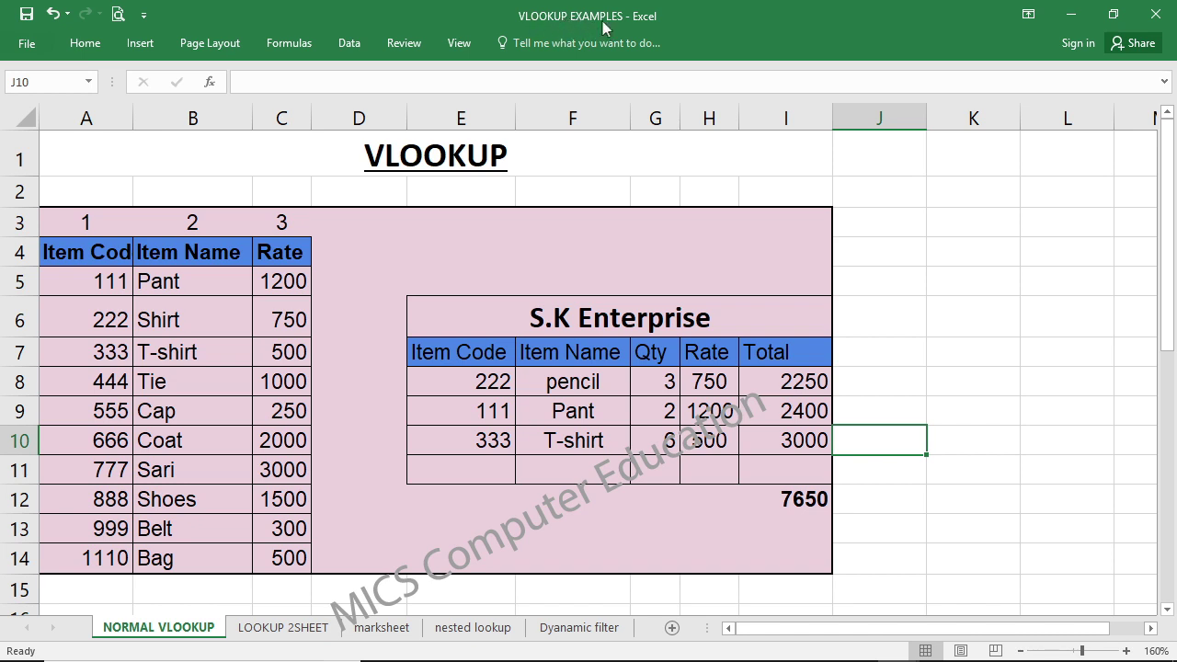
# Step: Look over the Item Code, Item Name and Rate table on VLOOKUP EXAMPLES2's Sheet1
pyautogui.hotkey('ctrl', 'Tab')
pyautogui.scroll(2, 302, 183)
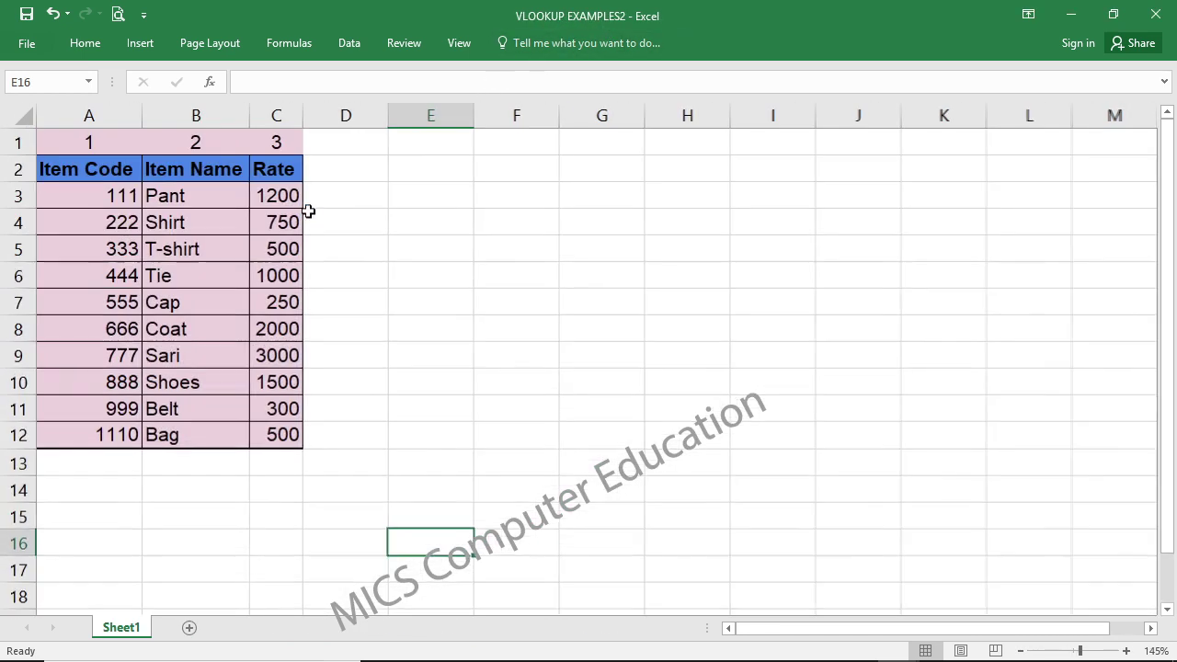
pyautogui.scroll(3, 307, 211)
pyautogui.click(447, 468)
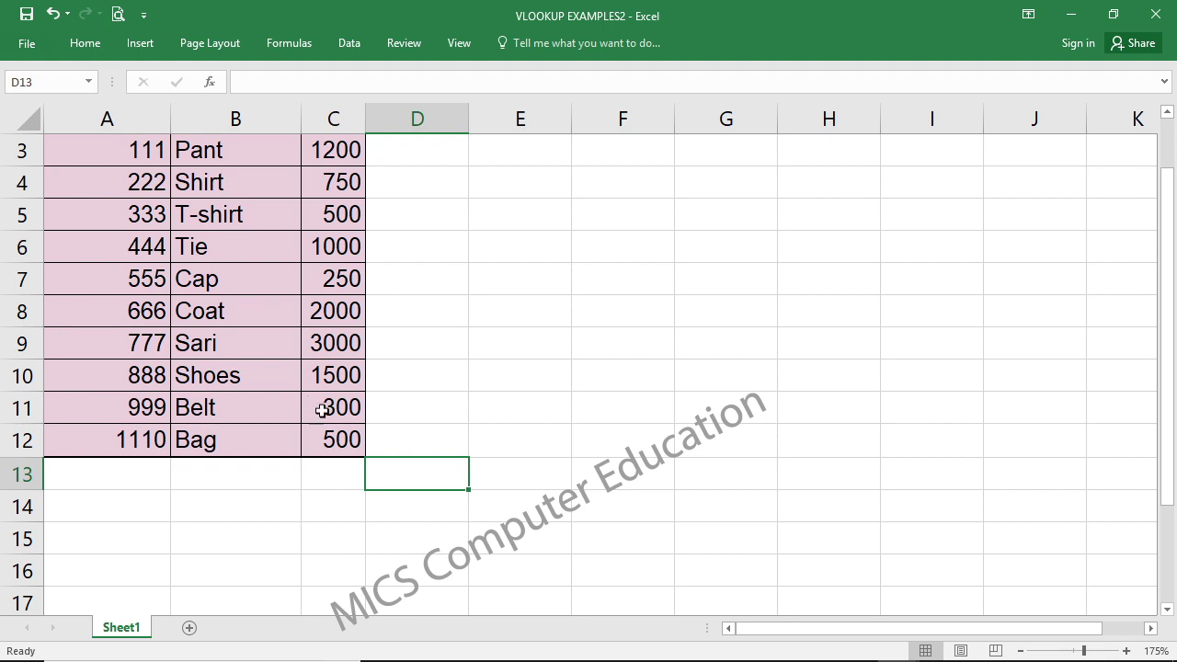
pyautogui.scroll(2, 450, 358)
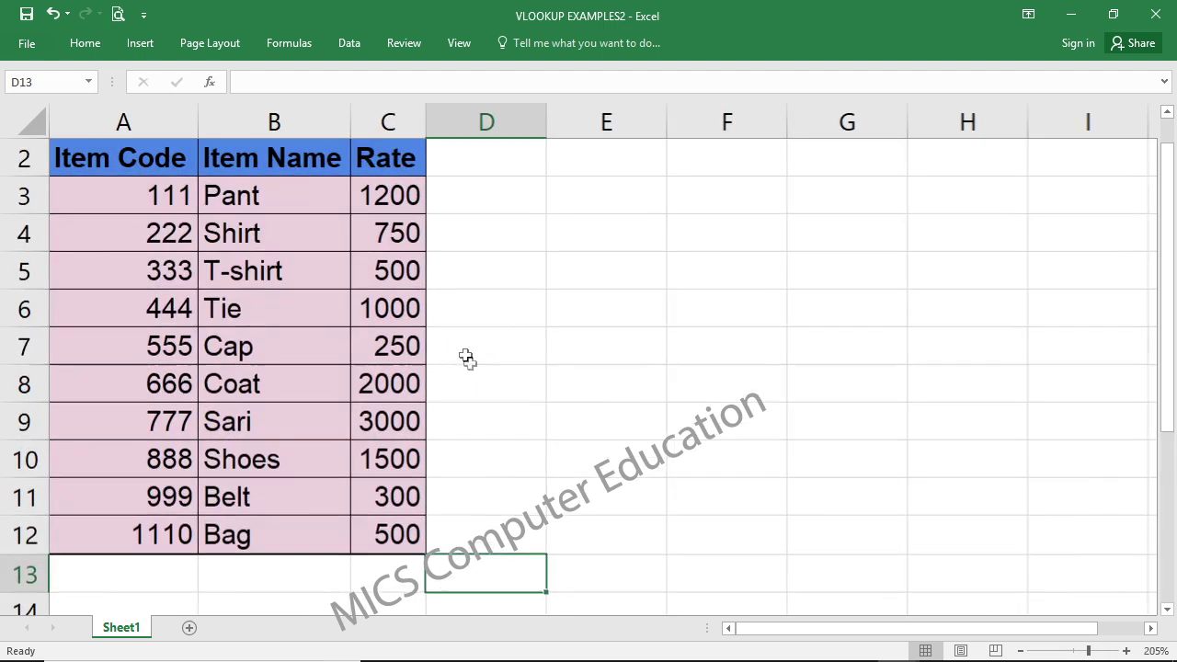
pyautogui.scroll(1, 505, 370)
pyautogui.scroll(-2, 505, 371)
pyautogui.scroll(2, 504, 368)
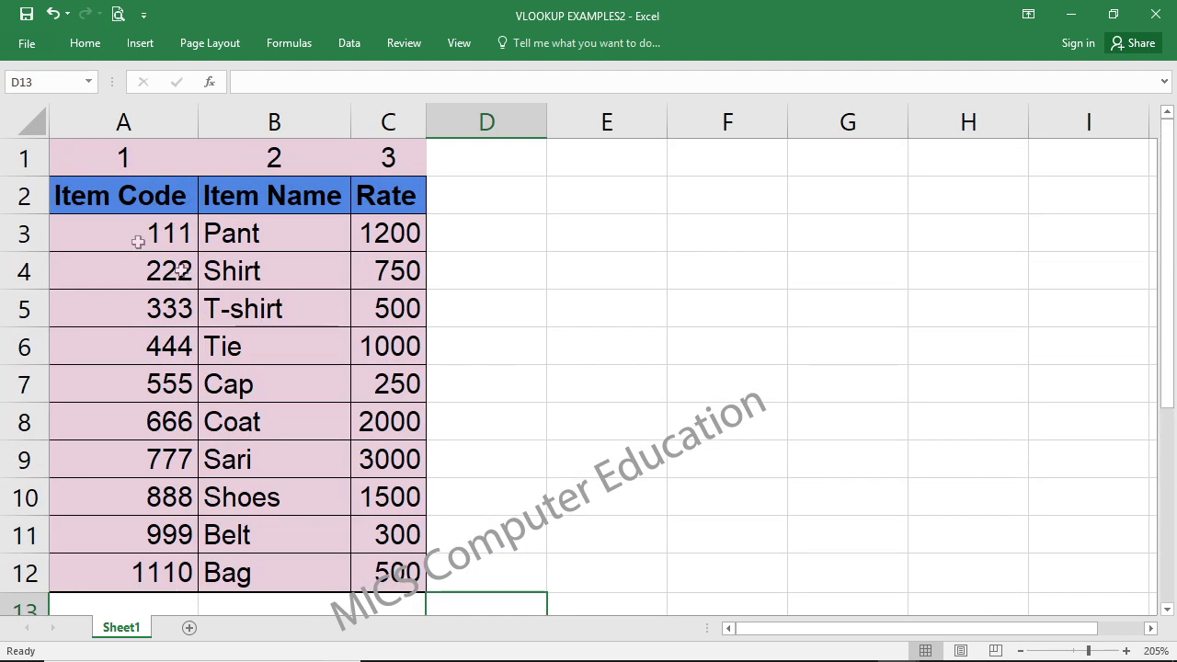
pyautogui.scroll(-1, 156, 208)
pyautogui.moveTo(158, 193)
pyautogui.mouseDown()
pyautogui.moveTo(349, 467)
pyautogui.moveTo(362, 538)
pyautogui.mouseUp()
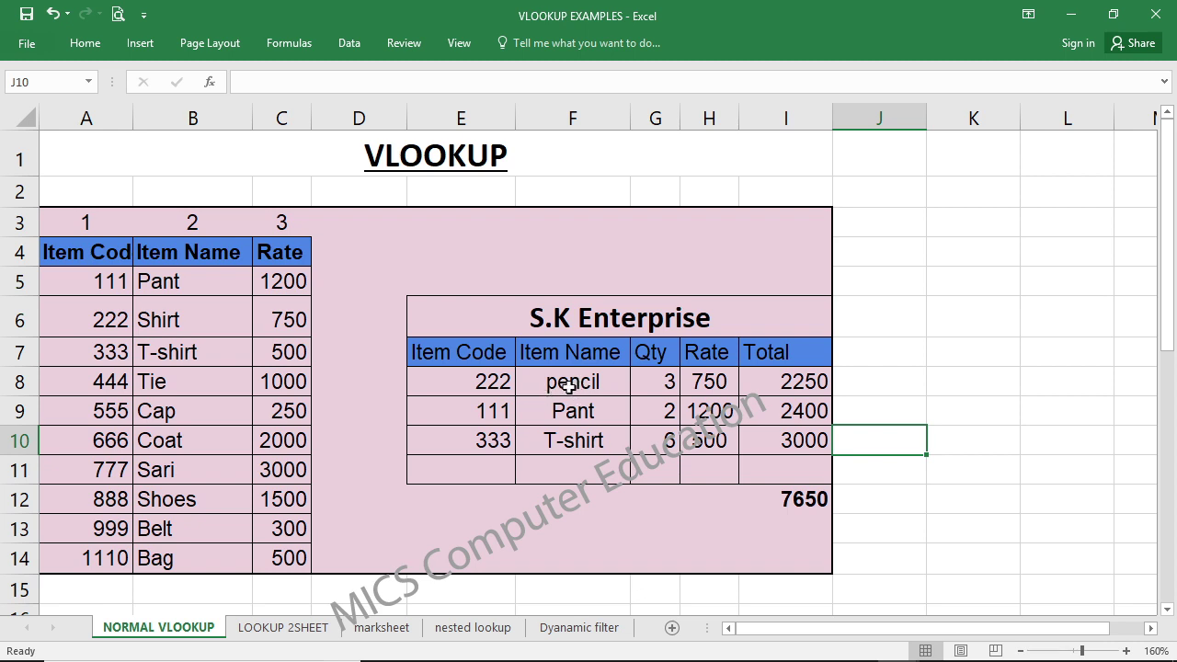
# Step: Replace F8's item_list with '[VLOOKUP EXAMPLES2.xlsx]Sheet1'!$A$2:$C$12, returning Shirt
pyautogui.click(572, 386)
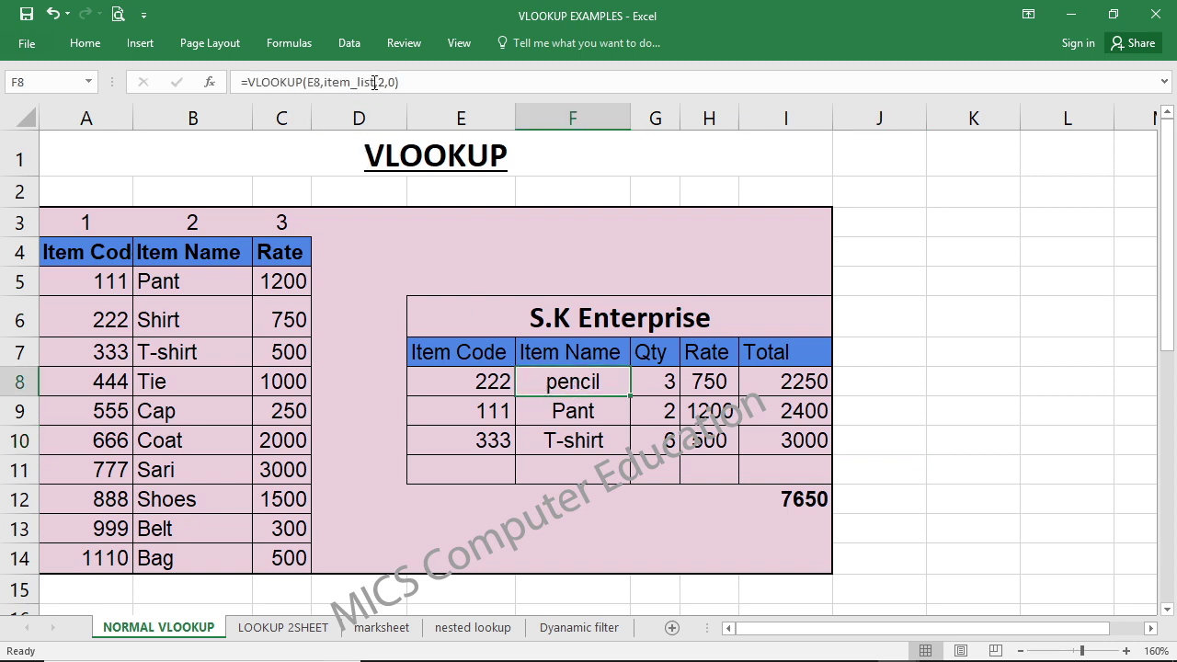
pyautogui.moveTo(374, 83); pyautogui.dragTo(335, 83)
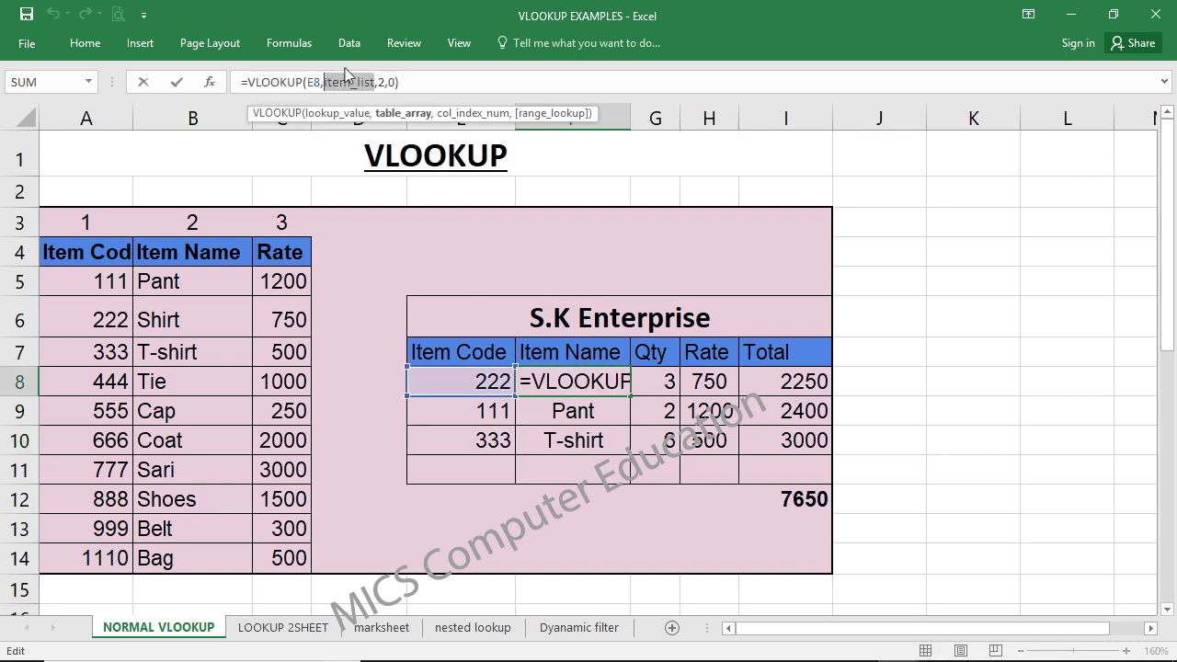
pyautogui.press('Delete')
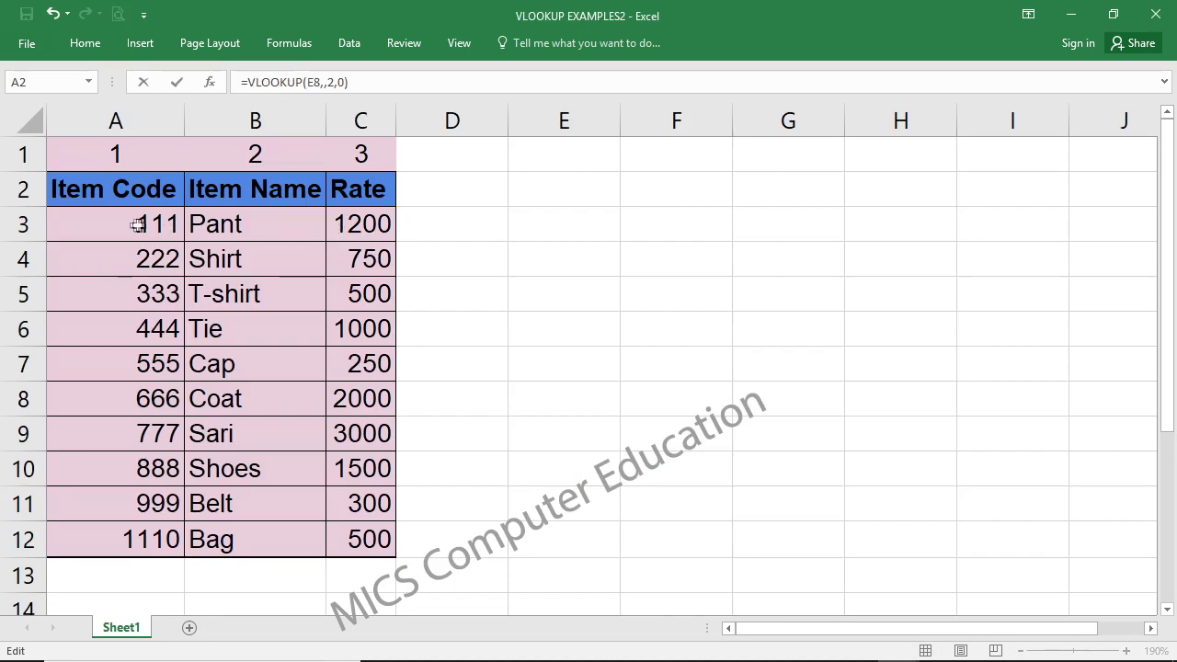
pyautogui.moveTo(123, 190)
pyautogui.mouseDown()
pyautogui.moveTo(357, 496)
pyautogui.moveTo(364, 533)
pyautogui.mouseUp()
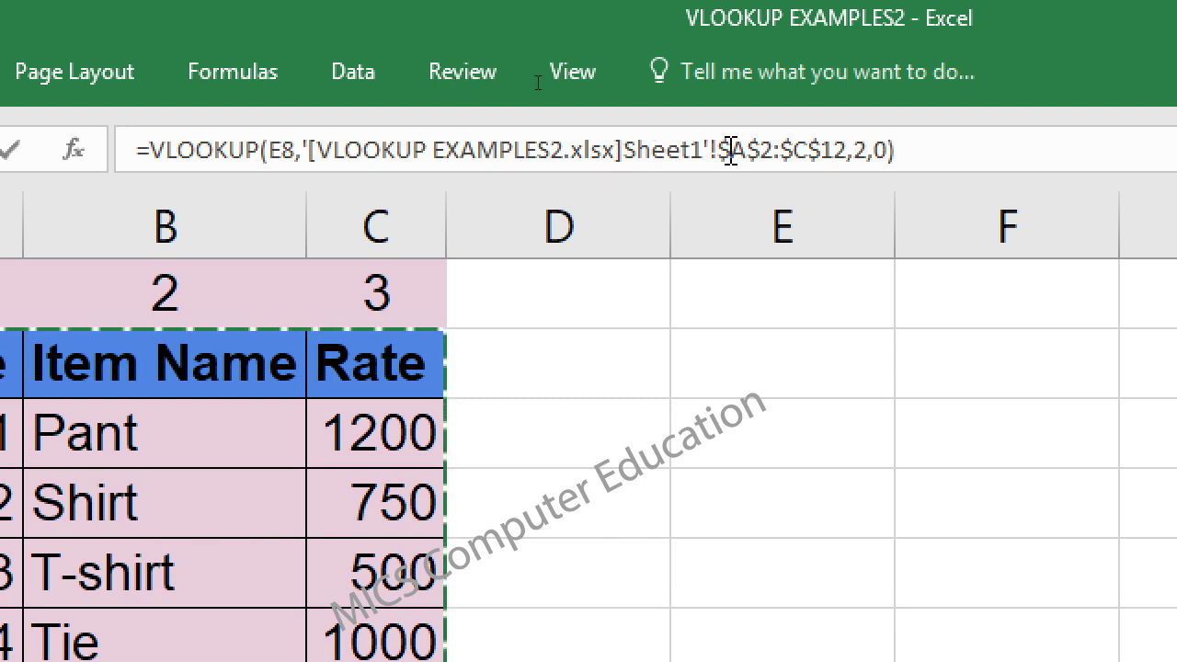
pyautogui.hotkey('alt', 'Tab')
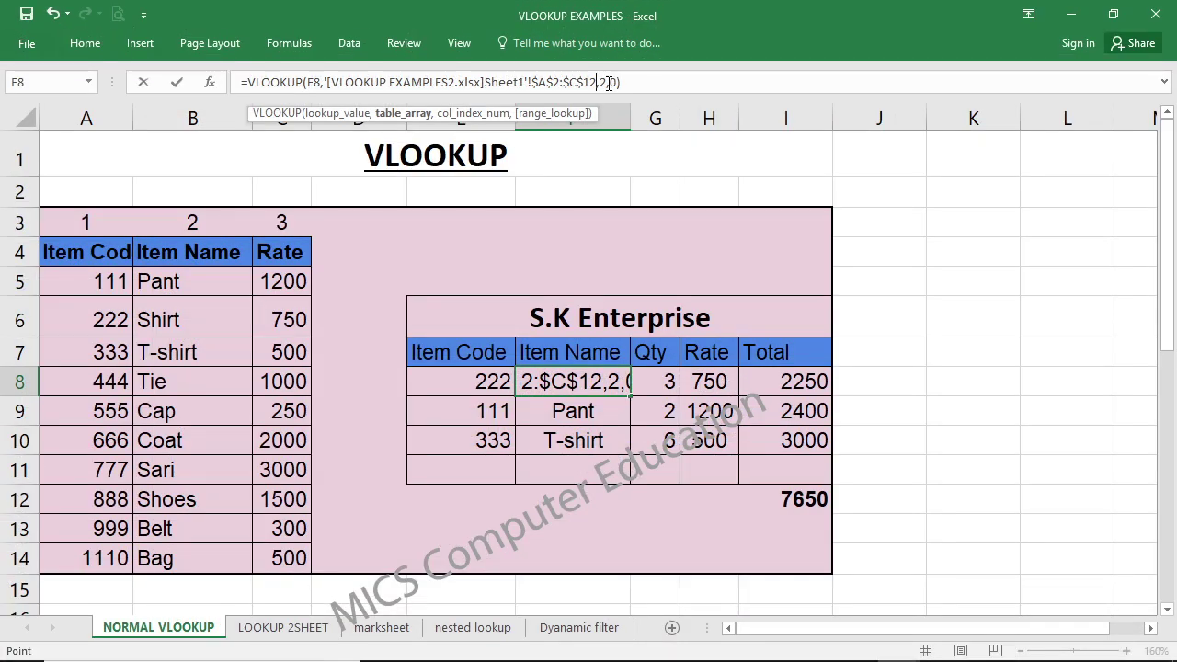
pyautogui.press('Return')
pyautogui.click(576, 377)
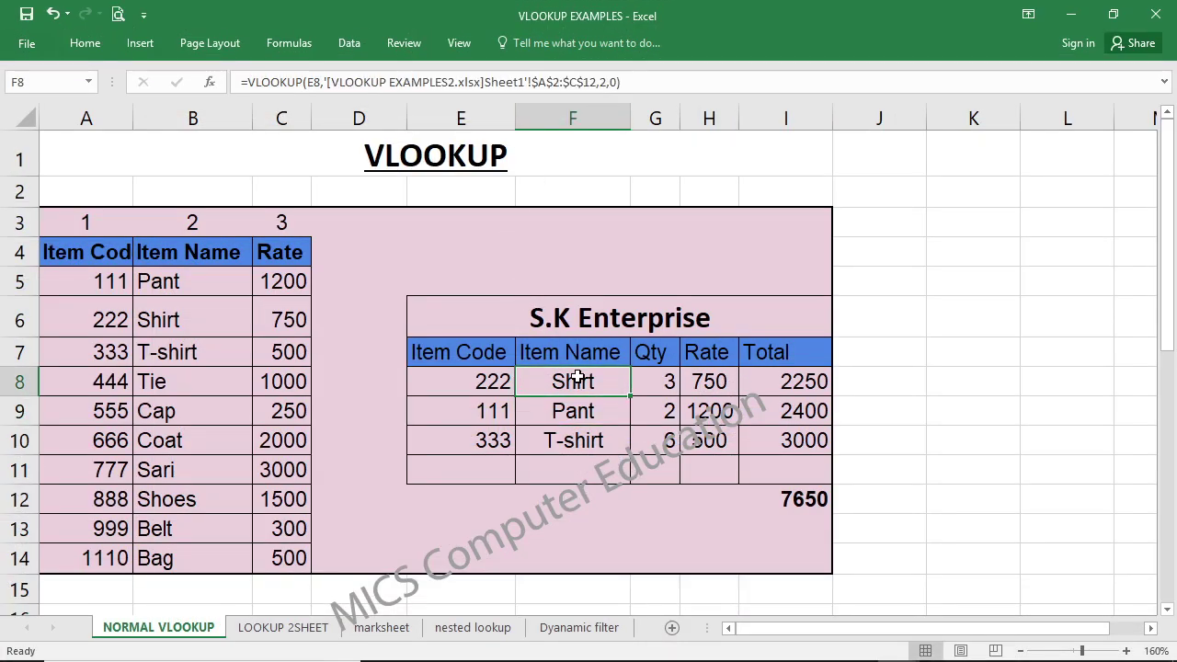
pyautogui.hotkey('alt', 'Tab')
# Step: Change the item names in B3:B7 to AAA, BBB, CCC, DDD and EEE
pyautogui.click(236, 257)
pyautogui.click(258, 231)
pyautogui.write('aa')
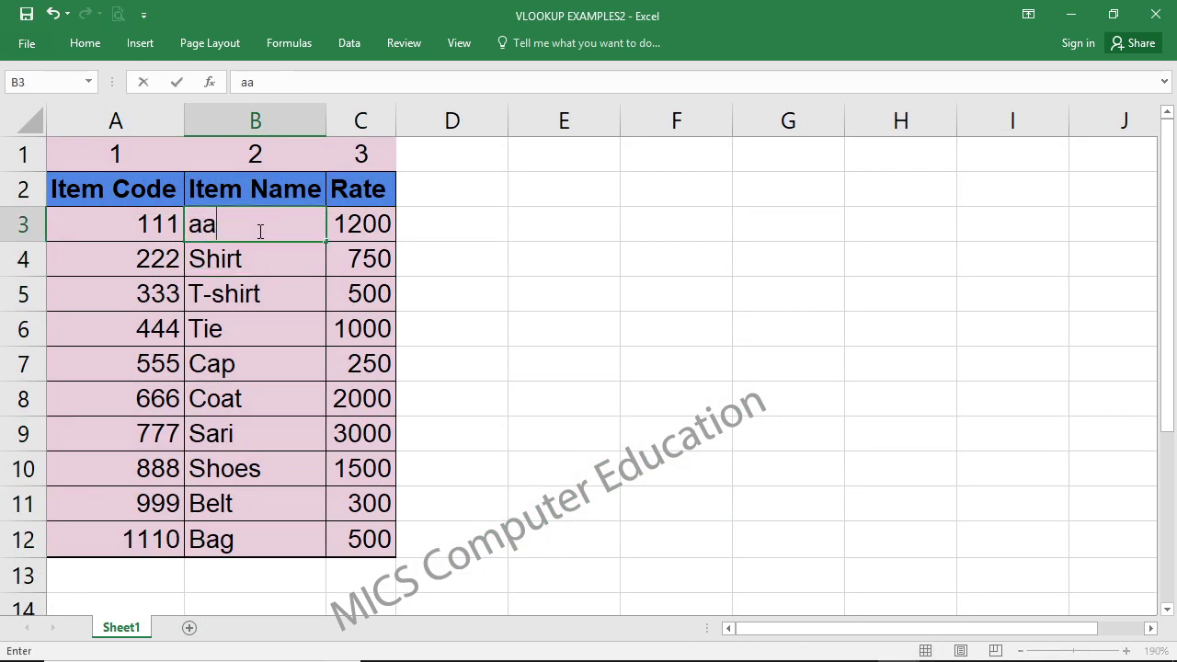
pyautogui.press('Return')
pyautogui.click(259, 230)
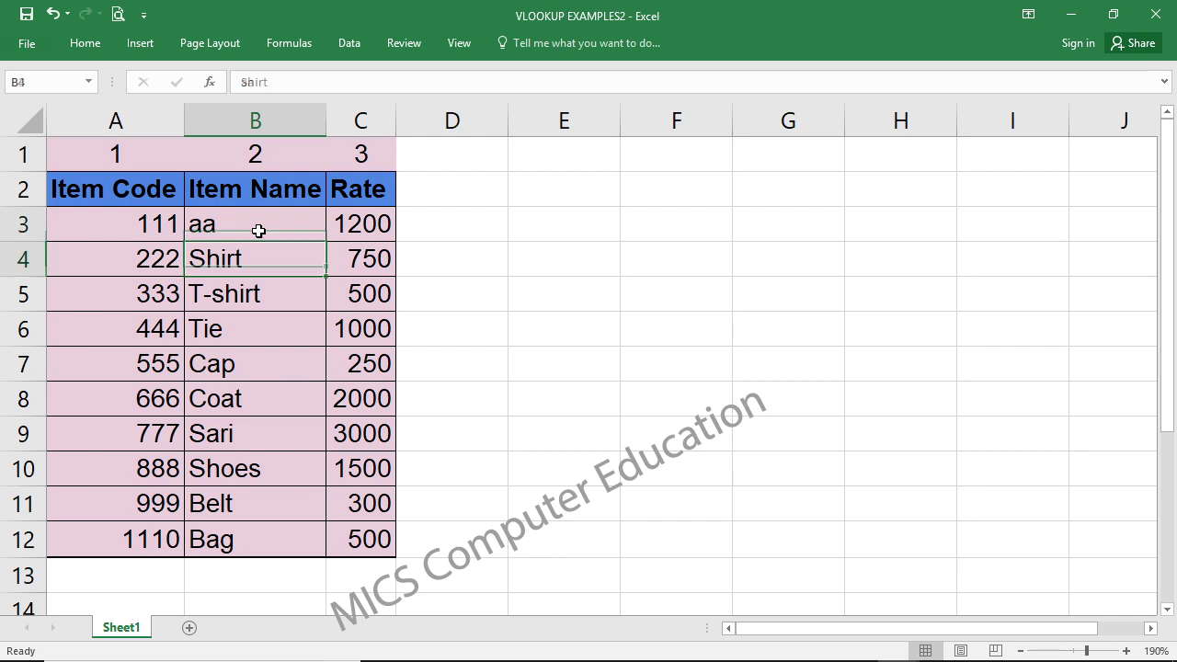
pyautogui.write('AAA')
pyautogui.press('Return')
pyautogui.write('BBB')
pyautogui.press('Return')
pyautogui.write('CCC')
pyautogui.press('Return')
pyautogui.write('DDD')
pyautogui.press('Return')
pyautogui.write('EEE')
pyautogui.press('Return')
# Step: Confirm F8 in VLOOKUP EXAMPLES now shows BBB, then select A2:C12 in VLOOKUP EXAMPLES2
pyautogui.hotkey('alt', 'Tab')
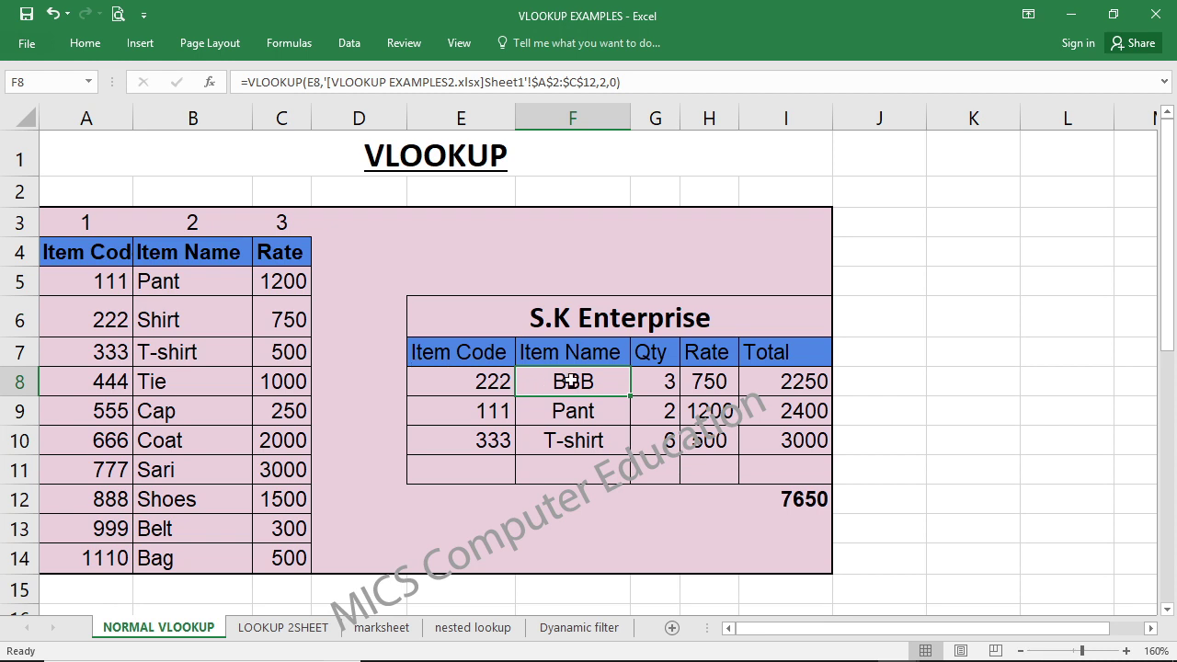
pyautogui.hotkey('alt', 'Tab')
pyautogui.click(518, 337)
pyautogui.moveTo(97, 187)
pyautogui.mouseDown()
pyautogui.moveTo(340, 314)
pyautogui.moveTo(345, 538)
pyautogui.mouseUp()
# Step: Name the selected A2:C12 table item_list using the Name Box
pyautogui.click(77, 85)
pyautogui.write('I')
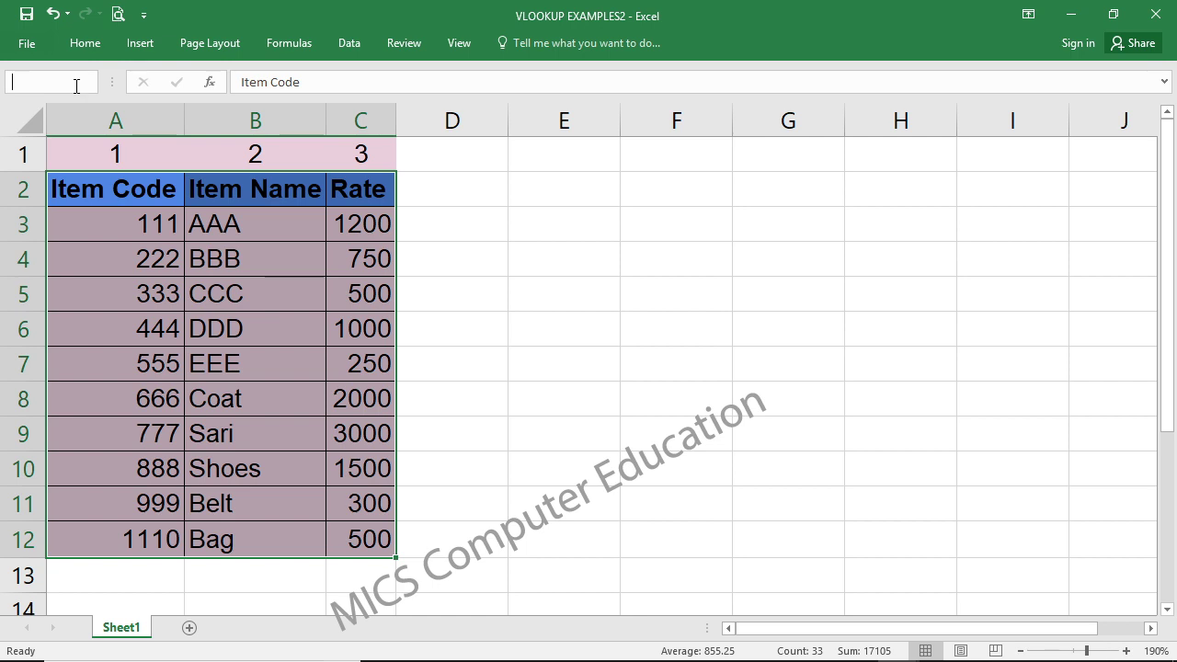
pyautogui.write('tem_is')
pyautogui.write('t')
pyautogui.press('Return')
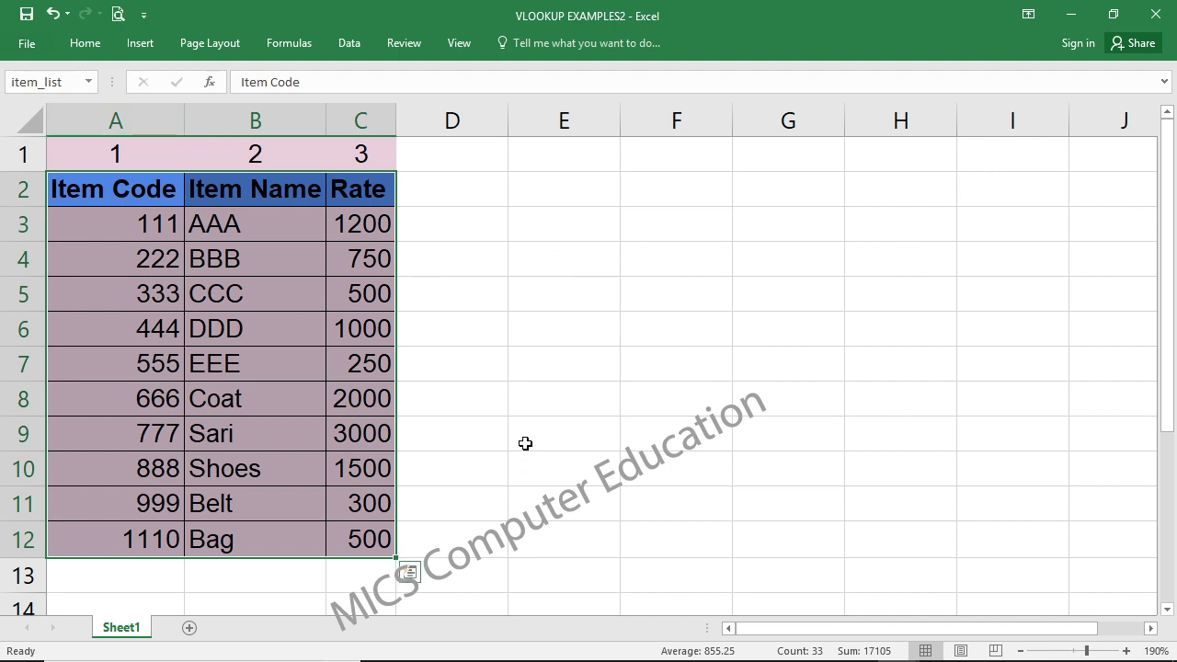
pyautogui.hotkey('ctrl', 'Tab')
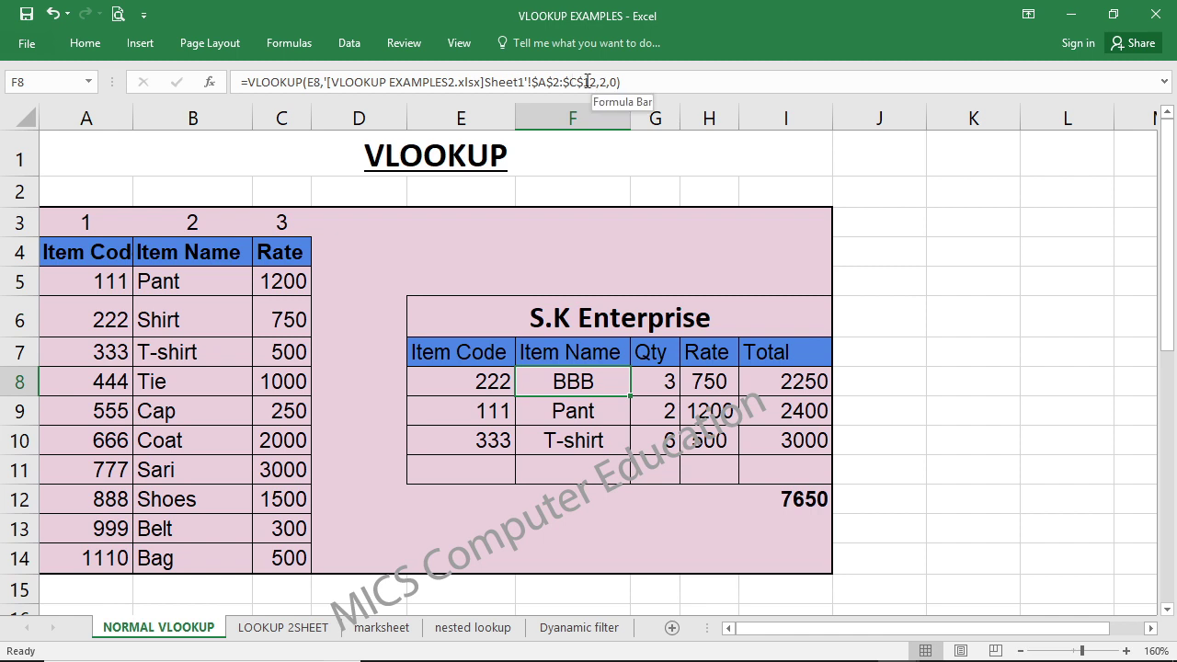
# Step: Swap F8's external range for 'VLOOKUP EXAMPLES2.xlsx'!item_list, keeping the BBB result
pyautogui.moveTo(595, 82); pyautogui.dragTo(321, 85)
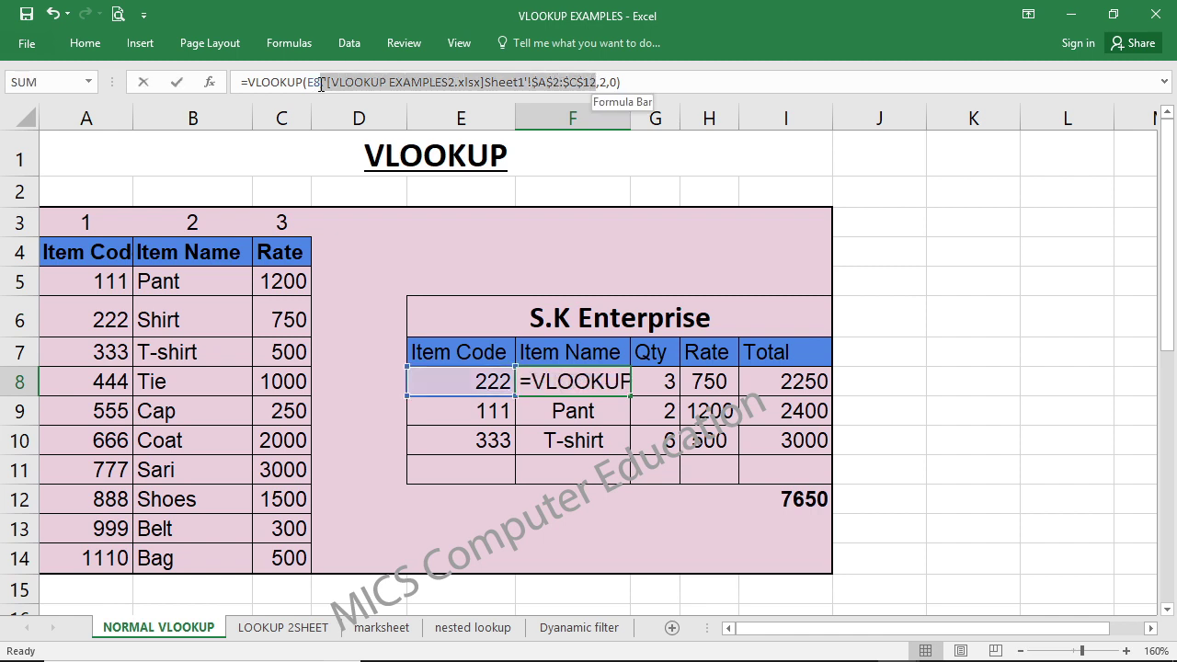
pyautogui.press('BackSpace')
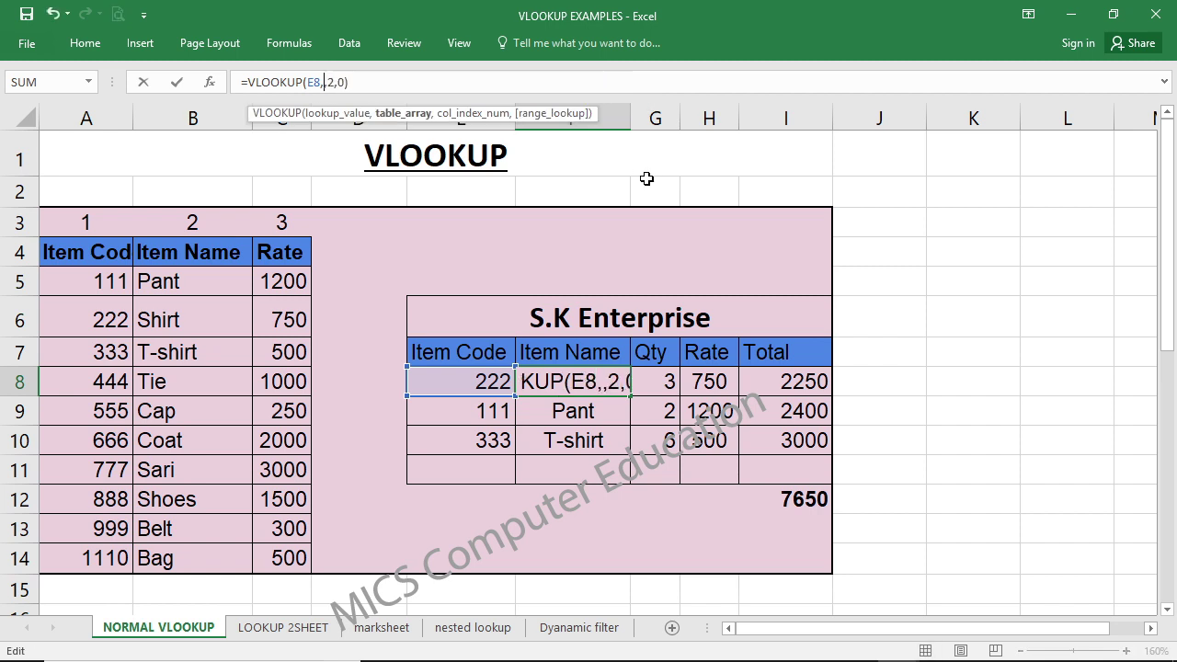
pyautogui.hotkey('ctrl', 'Tab')
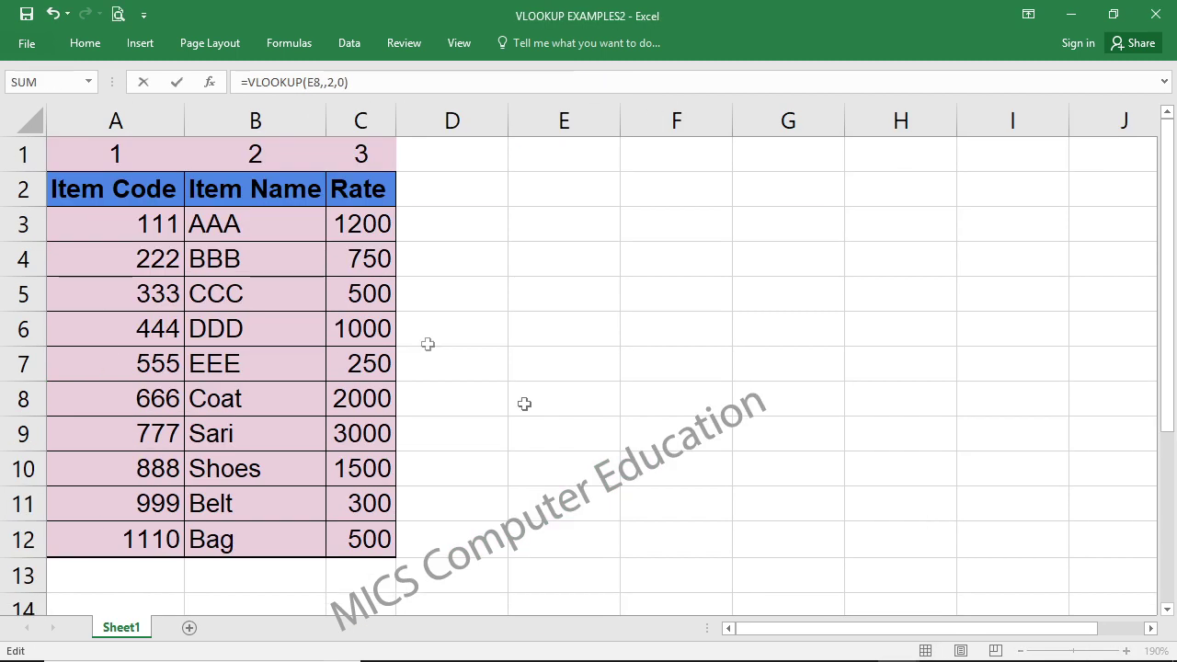
pyautogui.moveTo(154, 203); pyautogui.dragTo(379, 537)
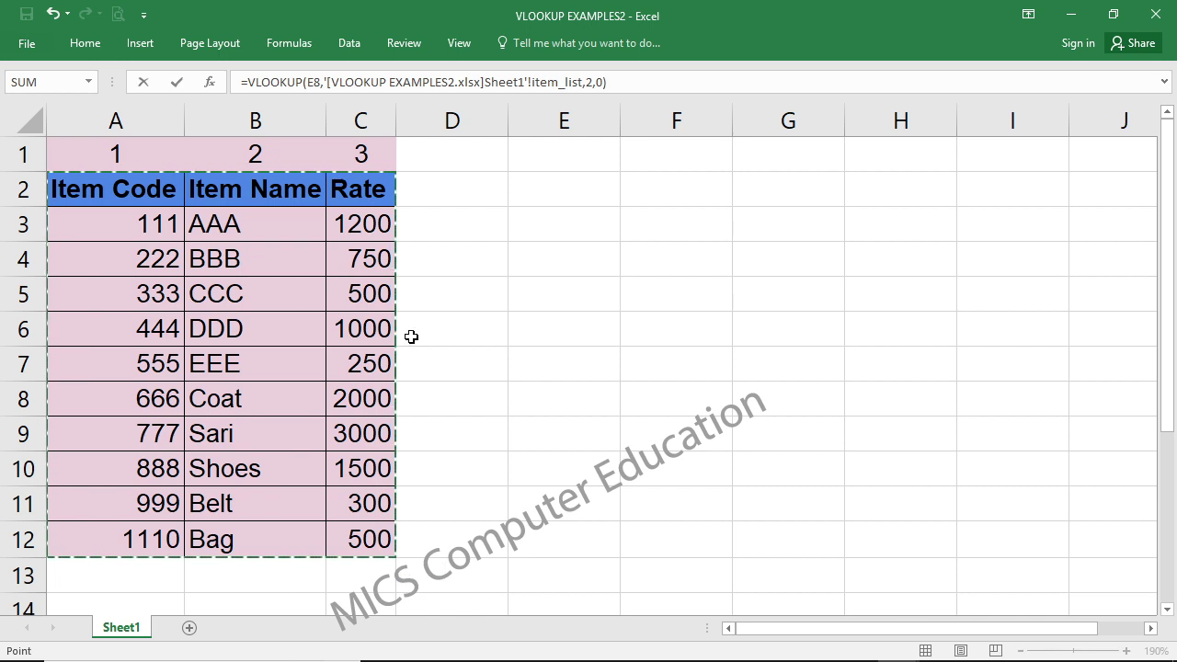
pyautogui.hotkey('ctrl', 'Tab')
pyautogui.press('Return')
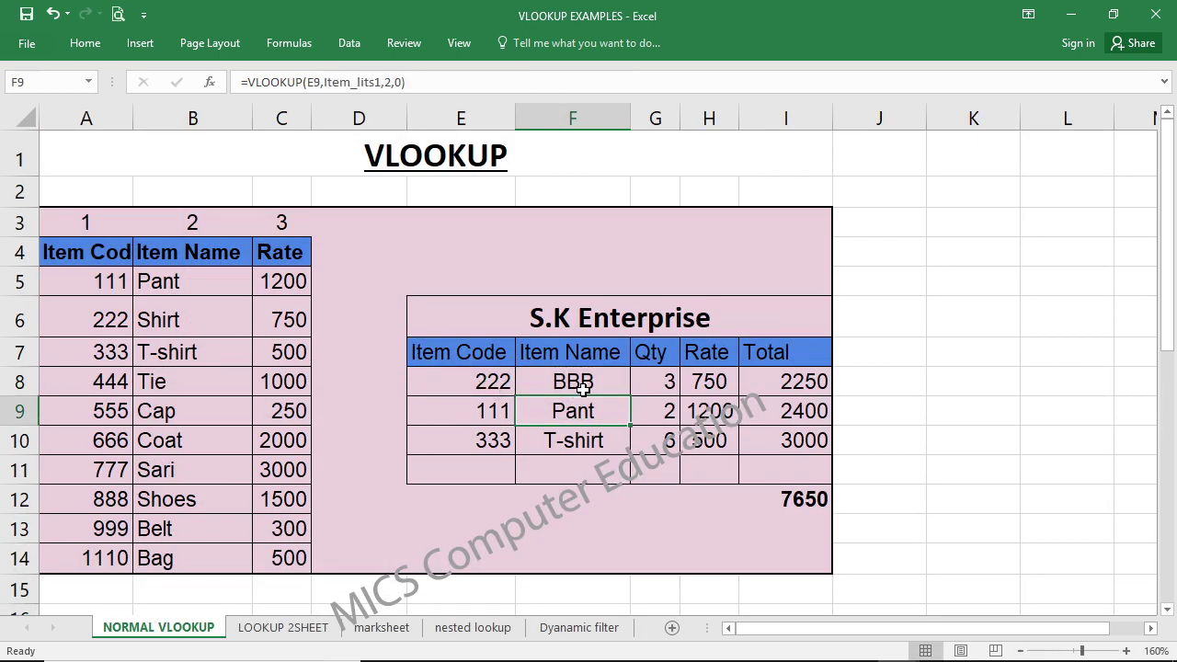
pyautogui.click(583, 386)
pyautogui.doubleClick(583, 387)
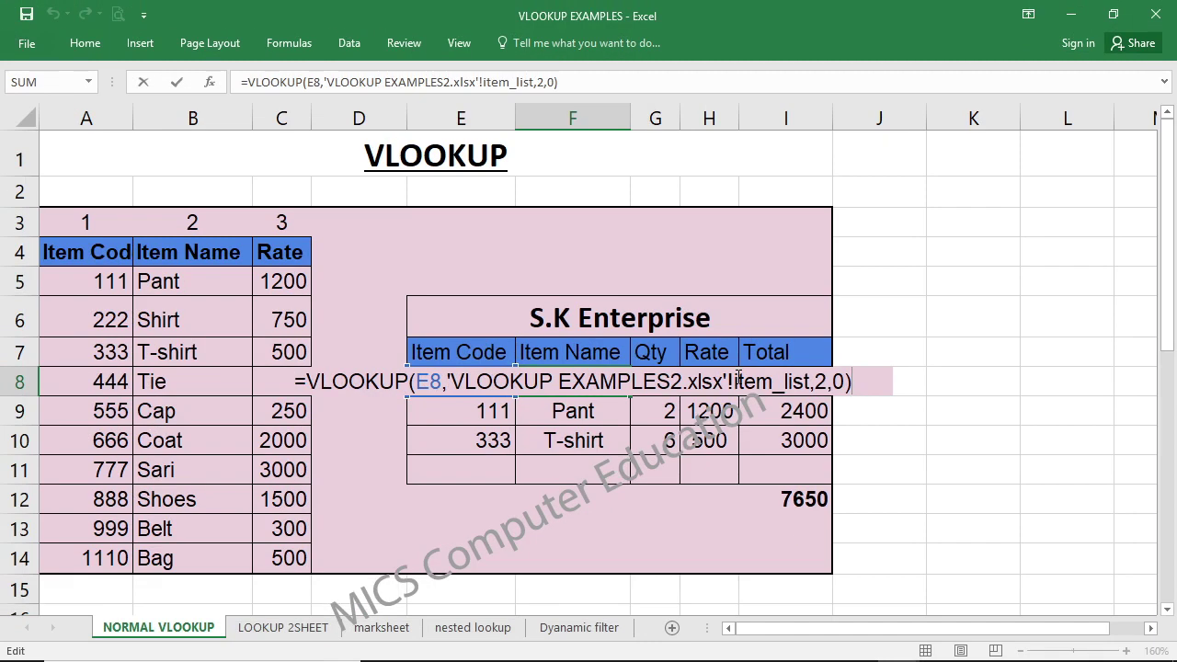
# Step: Commit and verify F8's VLOOKUP returning BBB for code 222, then go to the marksheet sheet
pyautogui.press('Return')
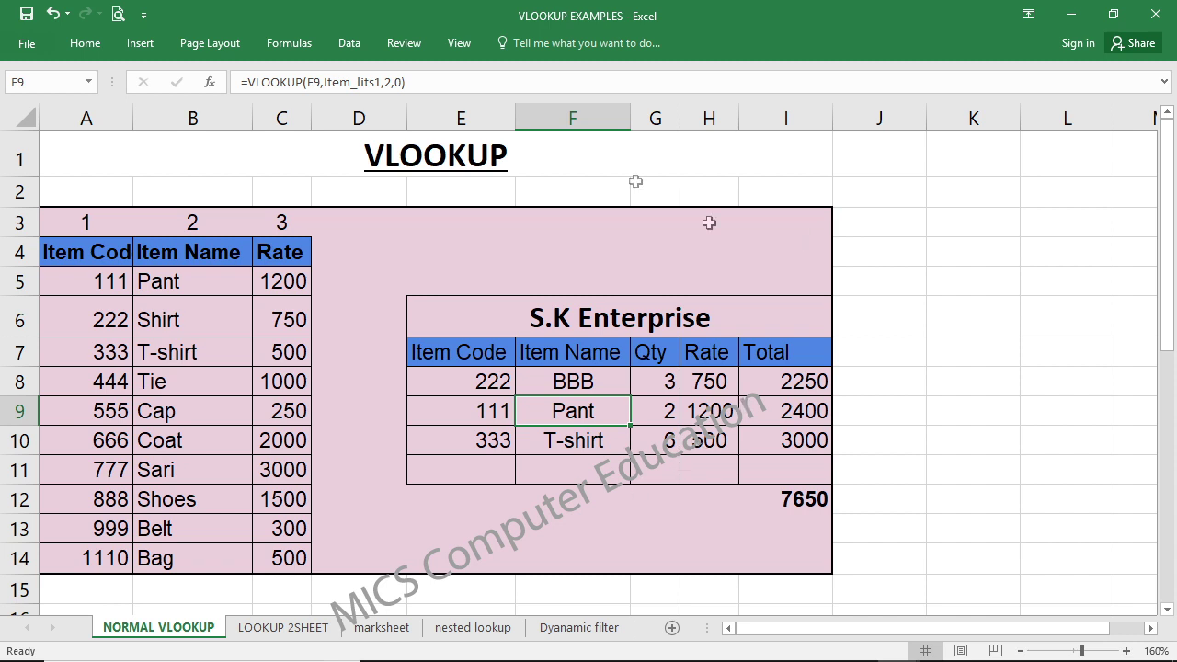
pyautogui.click(598, 384)
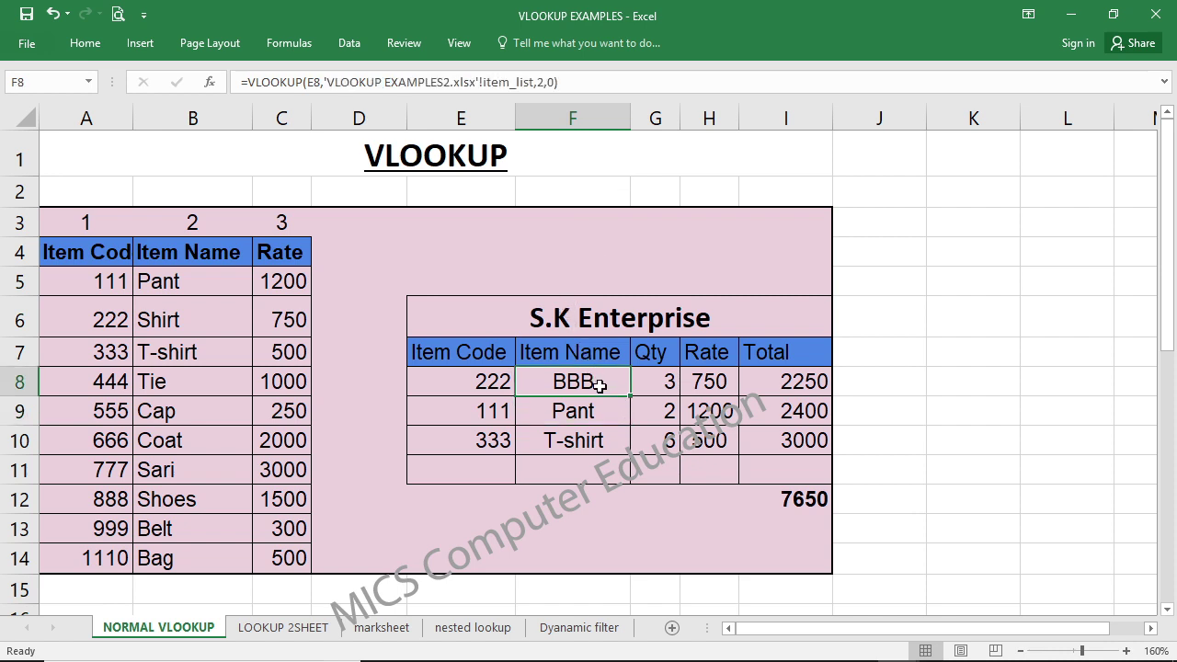
pyautogui.doubleClick(598, 384)
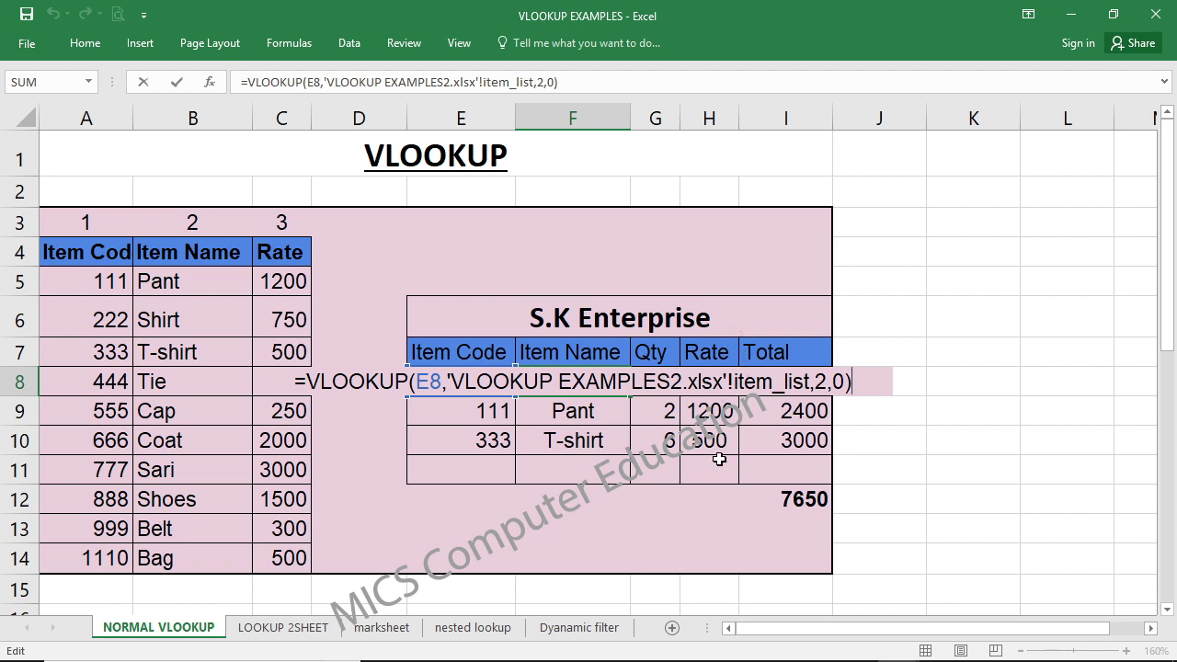
pyautogui.press('Return')
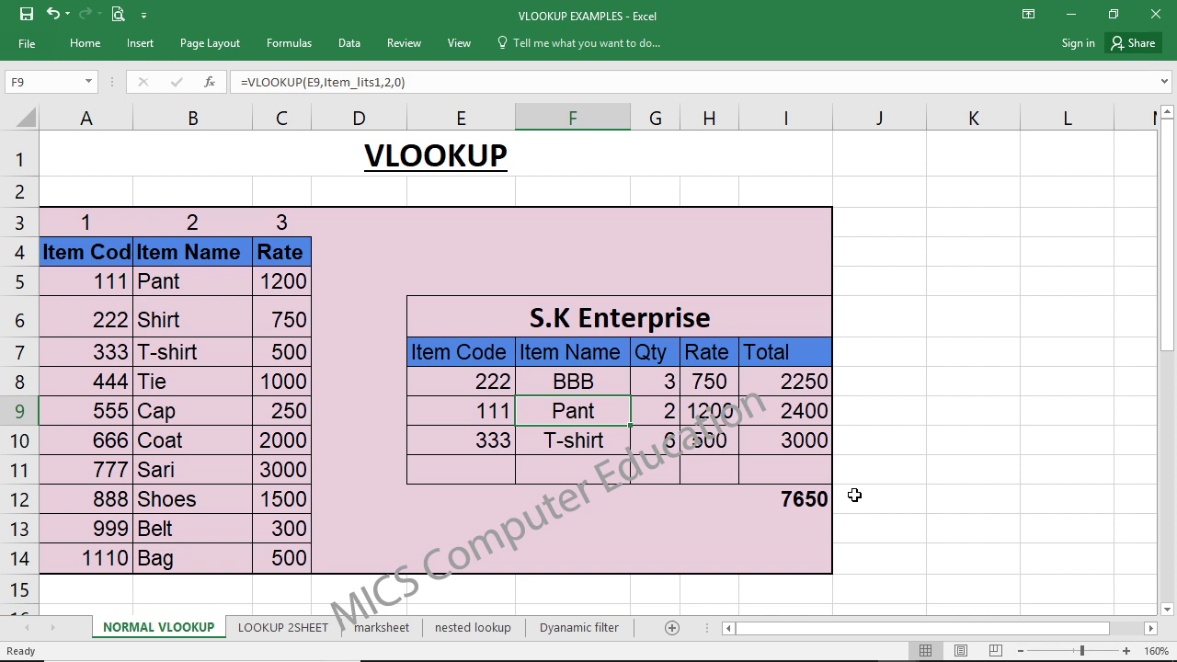
pyautogui.hotkey('ctrl', 'pagedown')
pyautogui.hotkey('ctrl', 'pagedown')
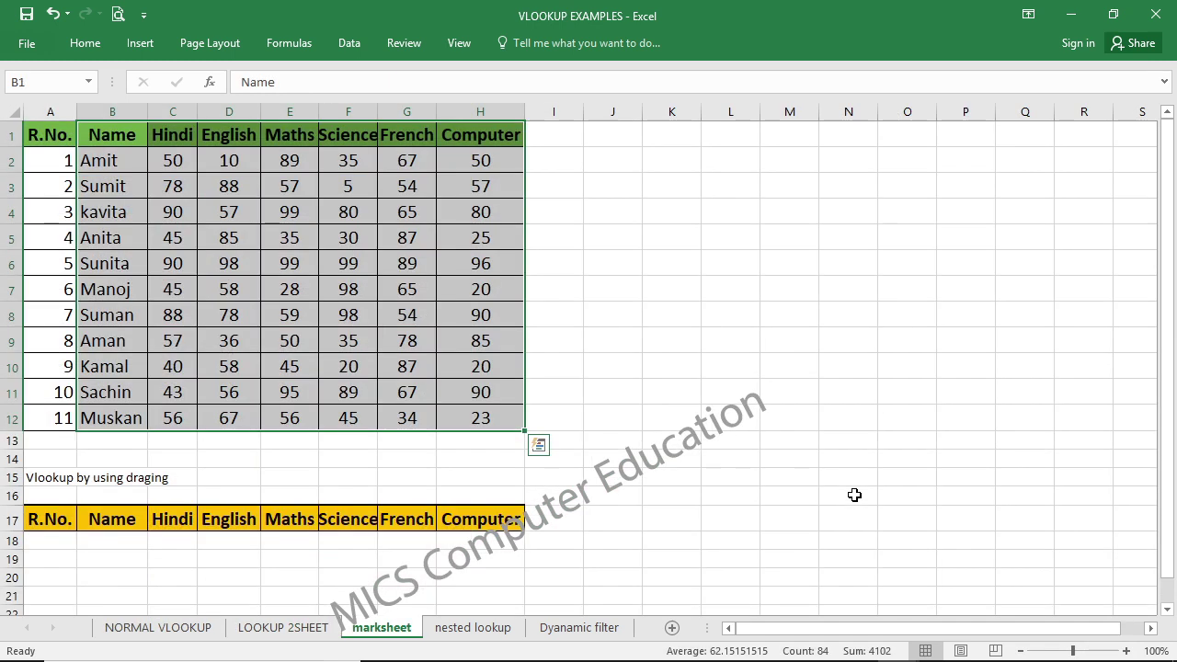
# Step: Collapse the ribbon and enter roll number 2 in A18 under R.No
pyautogui.click(112, 539)
pyautogui.hotkey('ctrl', 'F1')
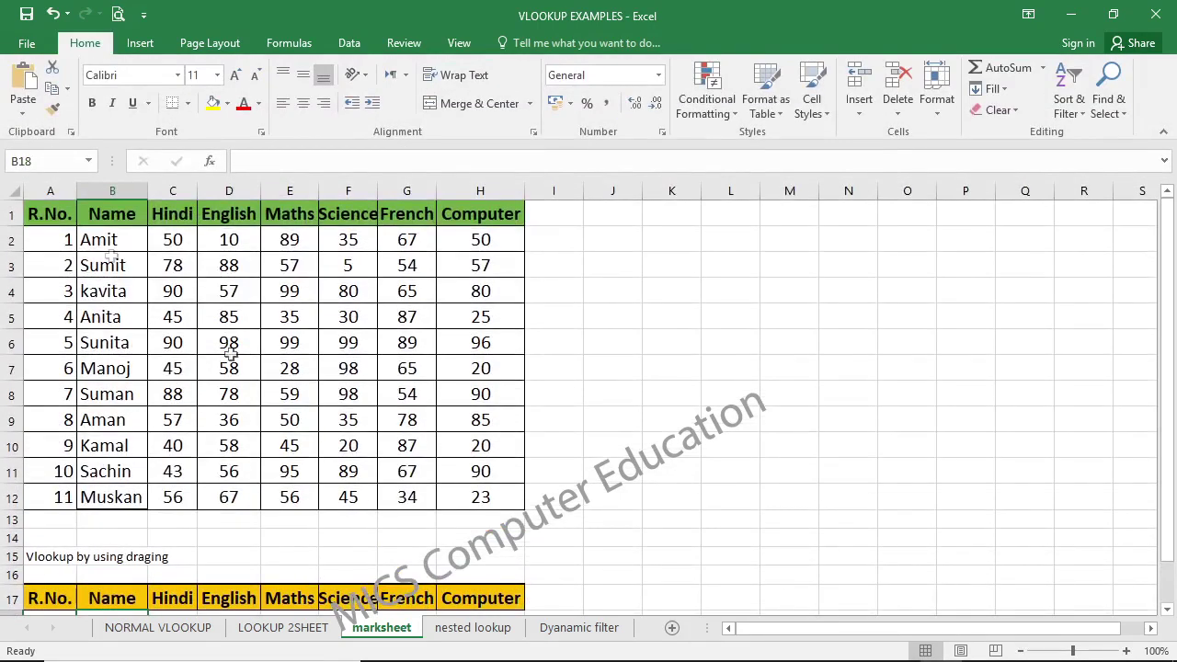
pyautogui.doubleClick(95, 46)
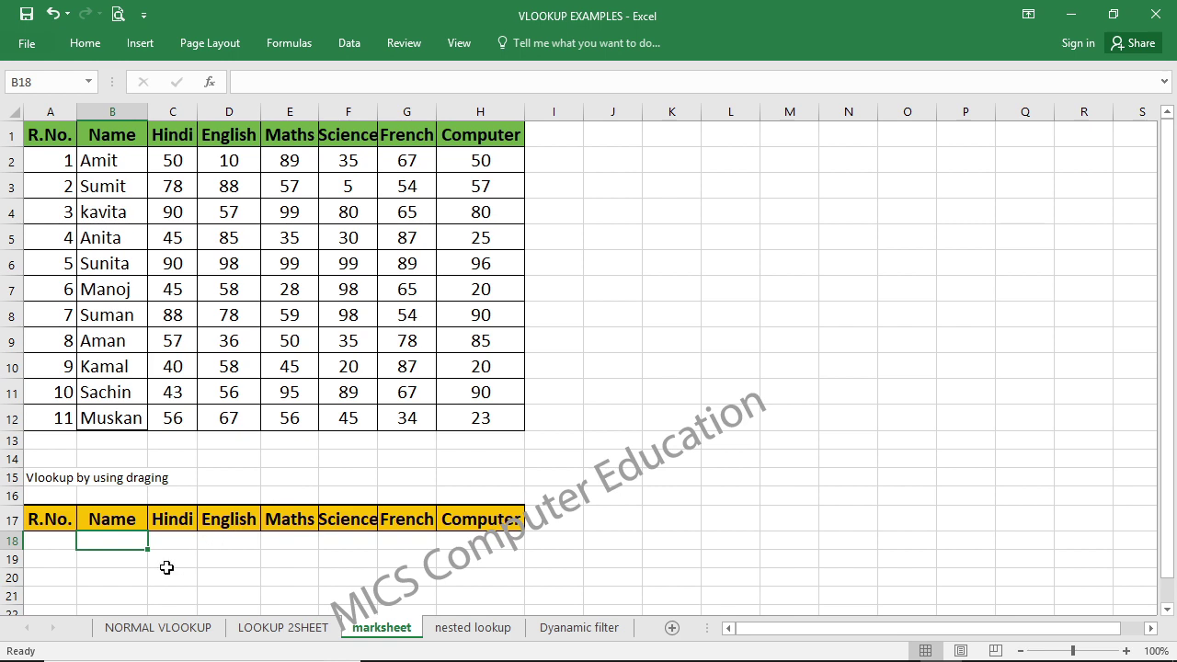
pyautogui.click(52, 543)
pyautogui.write('2')
pyautogui.click(122, 543)
# Step: Test =COLUMN() in B18, which returns 2
pyautogui.moveTo(147, 549); pyautogui.dragTo(533, 549)
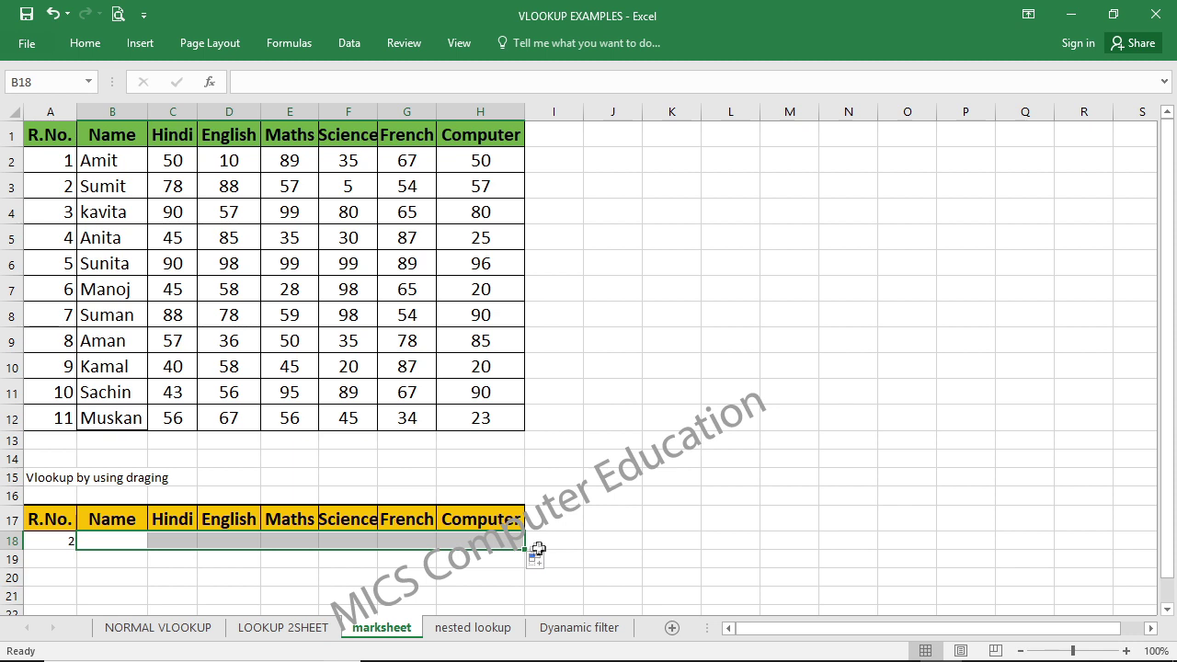
pyautogui.click(132, 538)
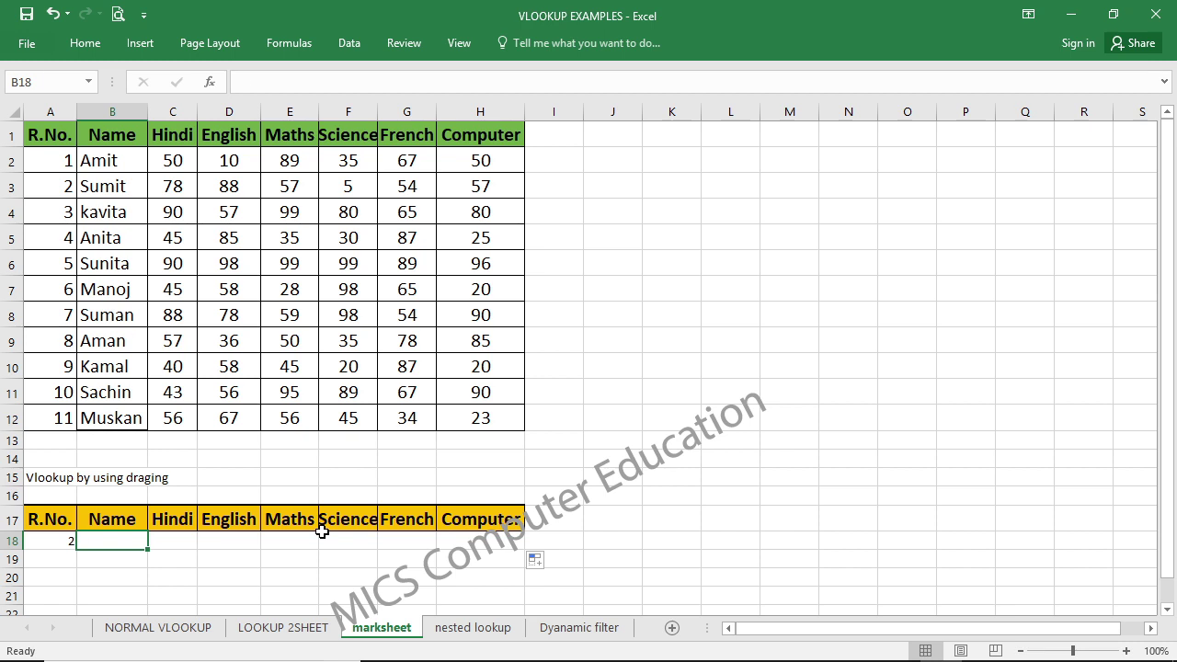
pyautogui.write('=co')
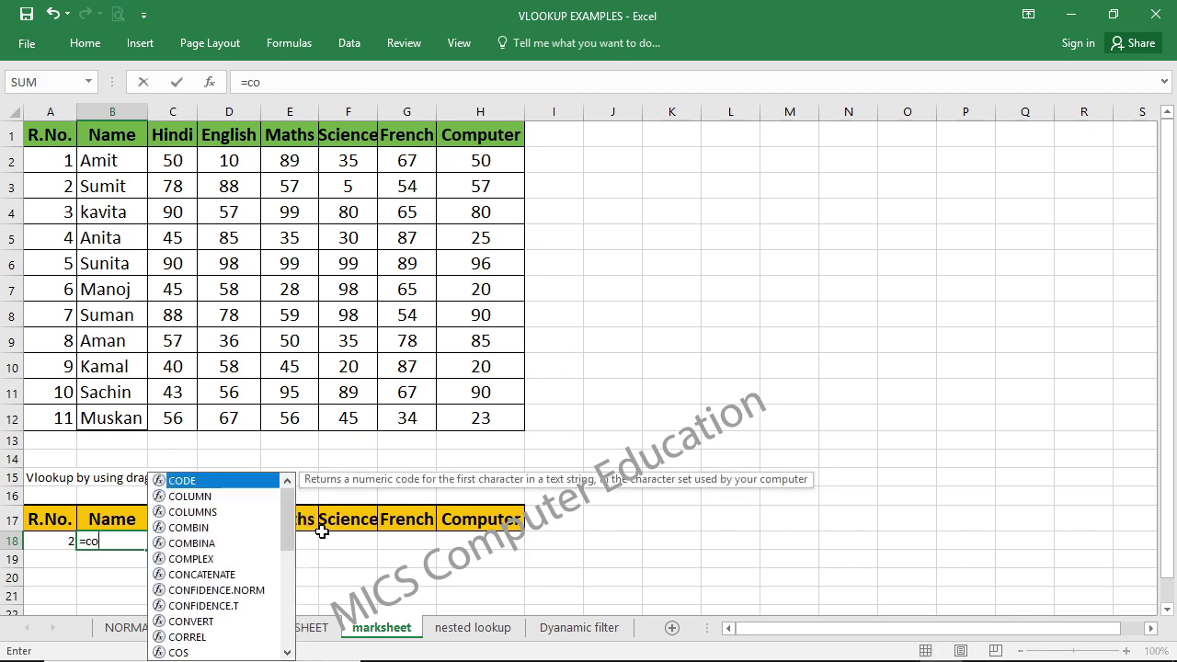
pyautogui.press('Down')
pyautogui.press('Tab')
pyautogui.write(')')
pyautogui.press('Return')
pyautogui.press('Up')
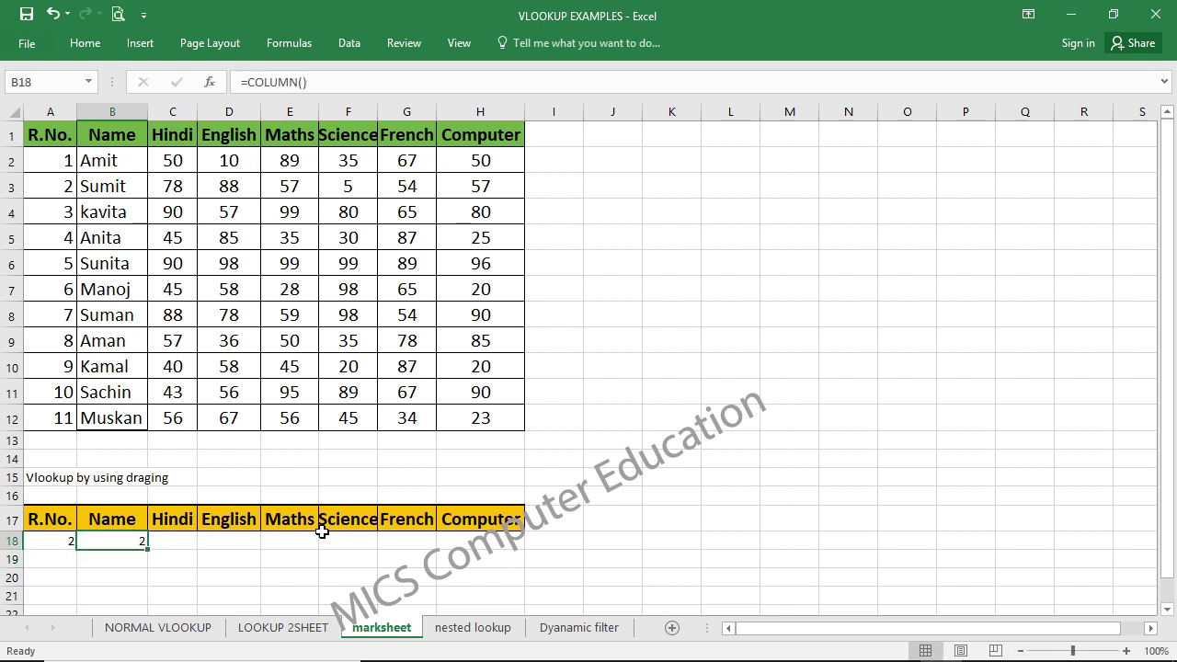
# Step: Test =COLUMN() in C18 (returns 3), then clear both test cells B18:C18
pyautogui.press('Right')
pyautogui.write('=')
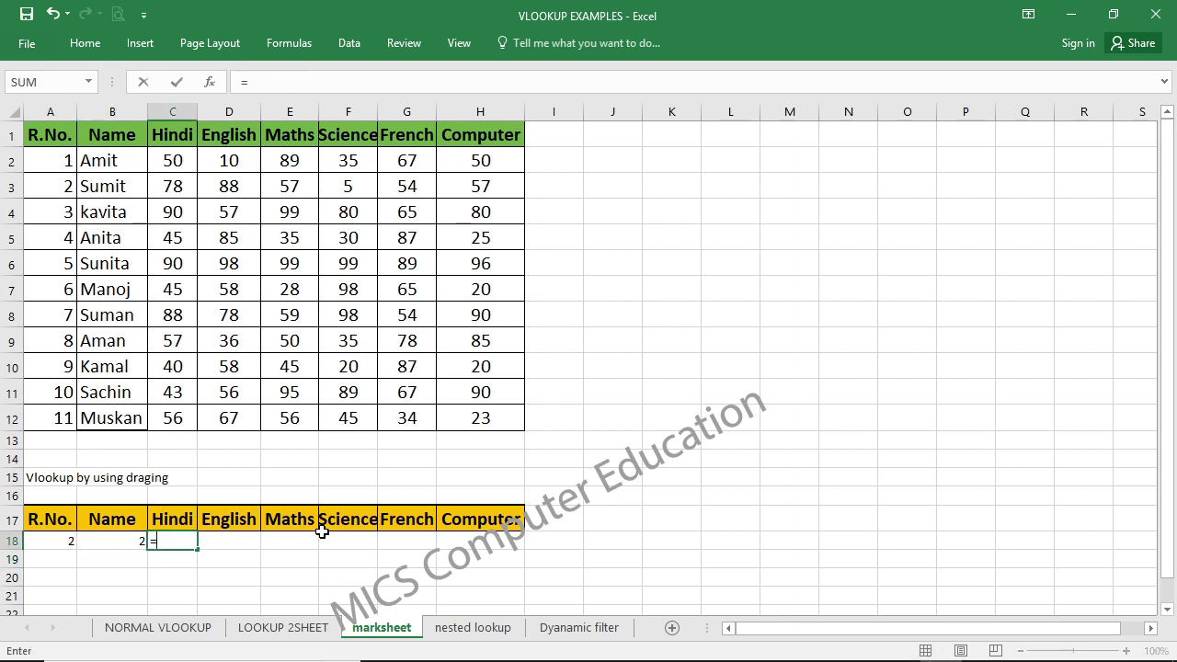
pyautogui.write('co')
pyautogui.press('Down')
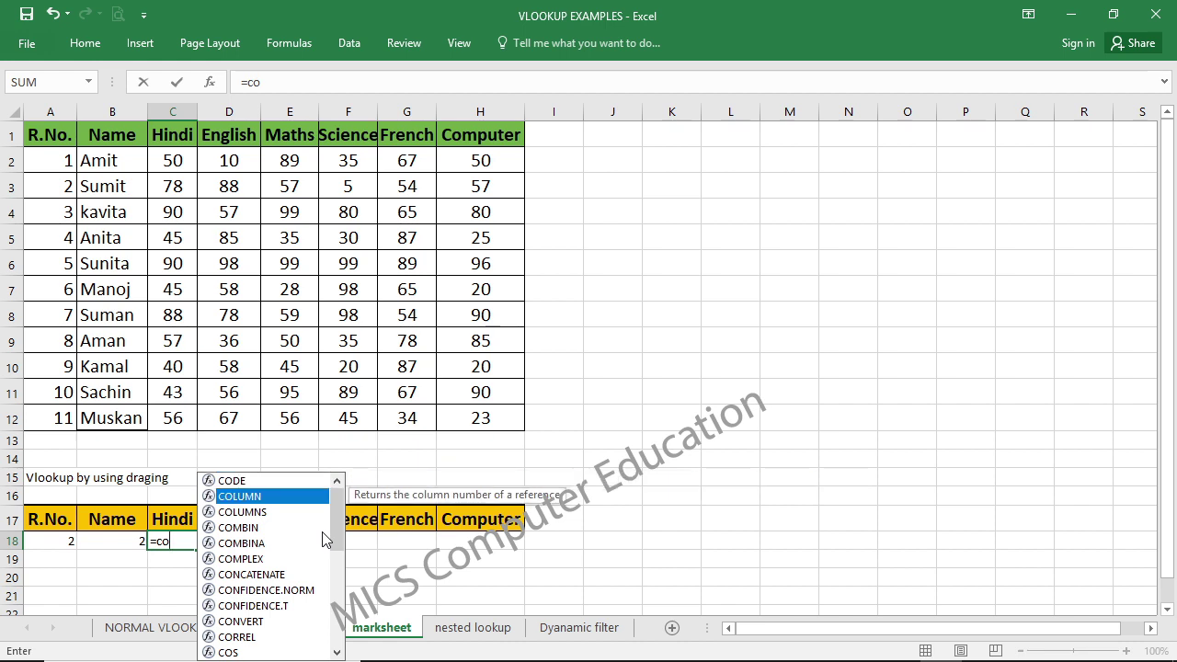
pyautogui.press('Tab')
pyautogui.press('Return')
pyautogui.press('Up')
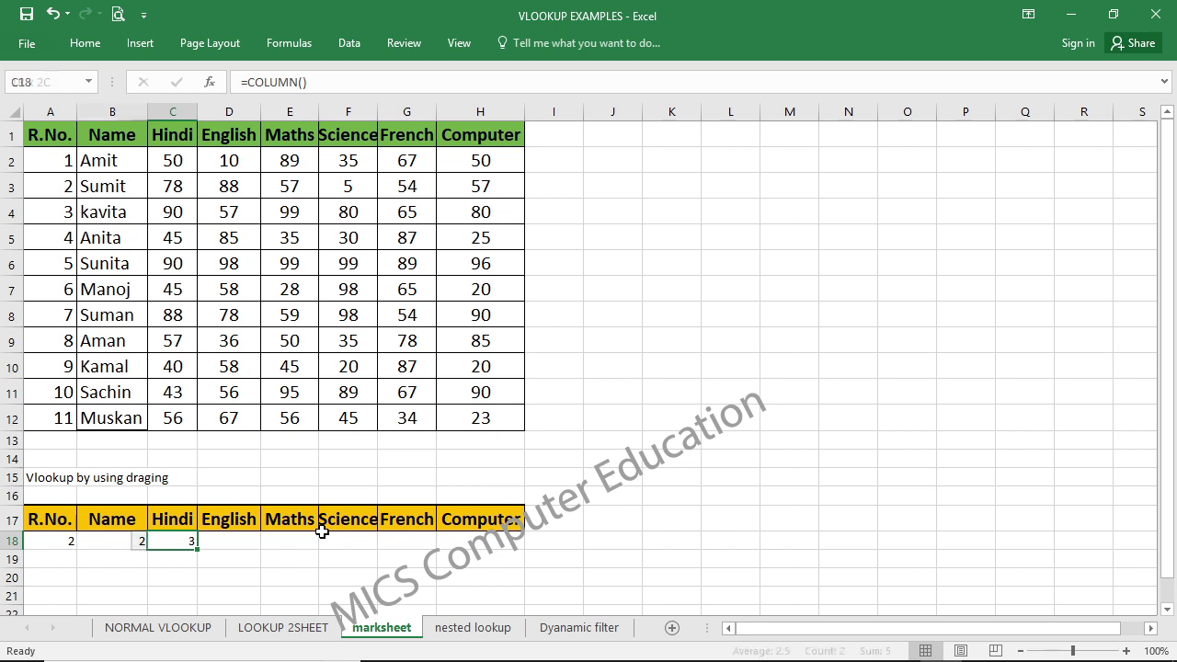
pyautogui.hotkey('shift', 'Left')
pyautogui.press('Delete')
pyautogui.click(621, 526)
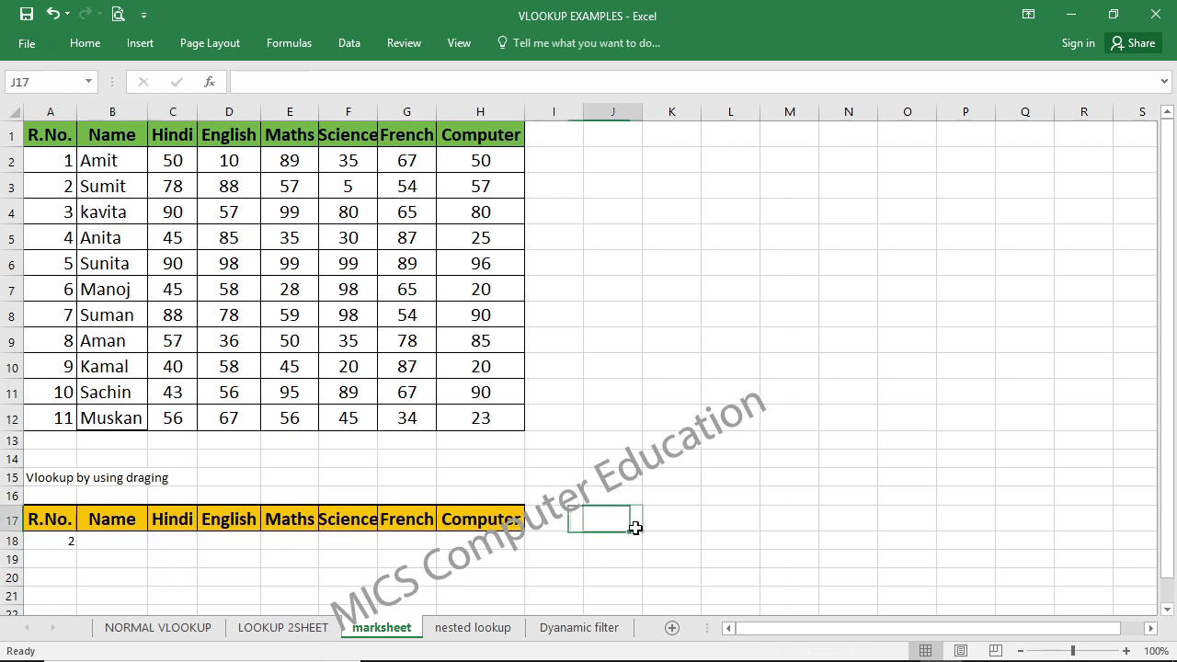
# Step: Move the yellow lookup header block from A17:H18 to J1
pyautogui.moveTo(50, 520)
pyautogui.mouseDown()
pyautogui.moveTo(363, 525)
pyautogui.moveTo(448, 540)
pyautogui.mouseUp()
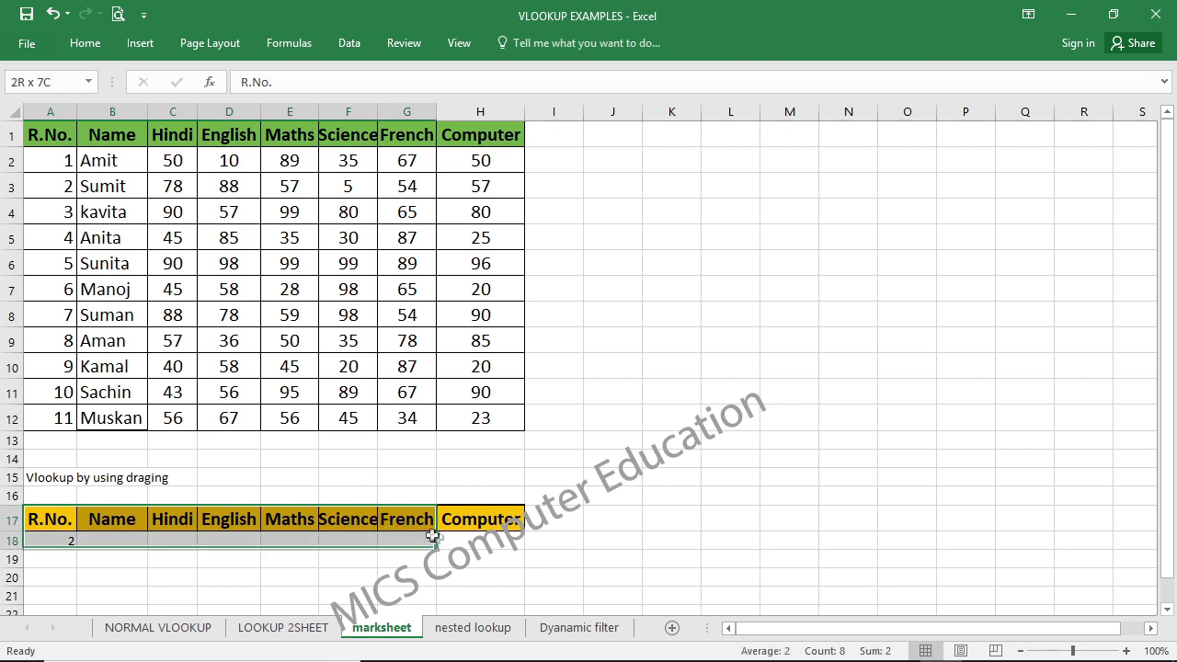
pyautogui.hotkey('ctrl', 'x')
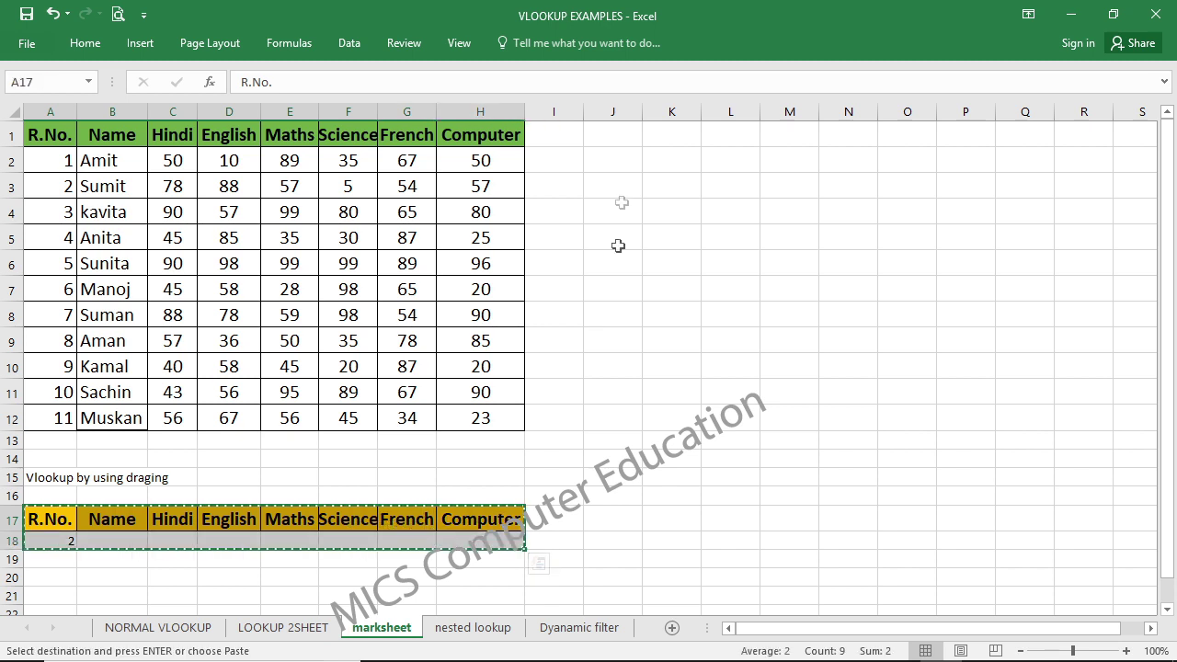
pyautogui.click(622, 137)
pyautogui.hotkey('ctrl', 'v')
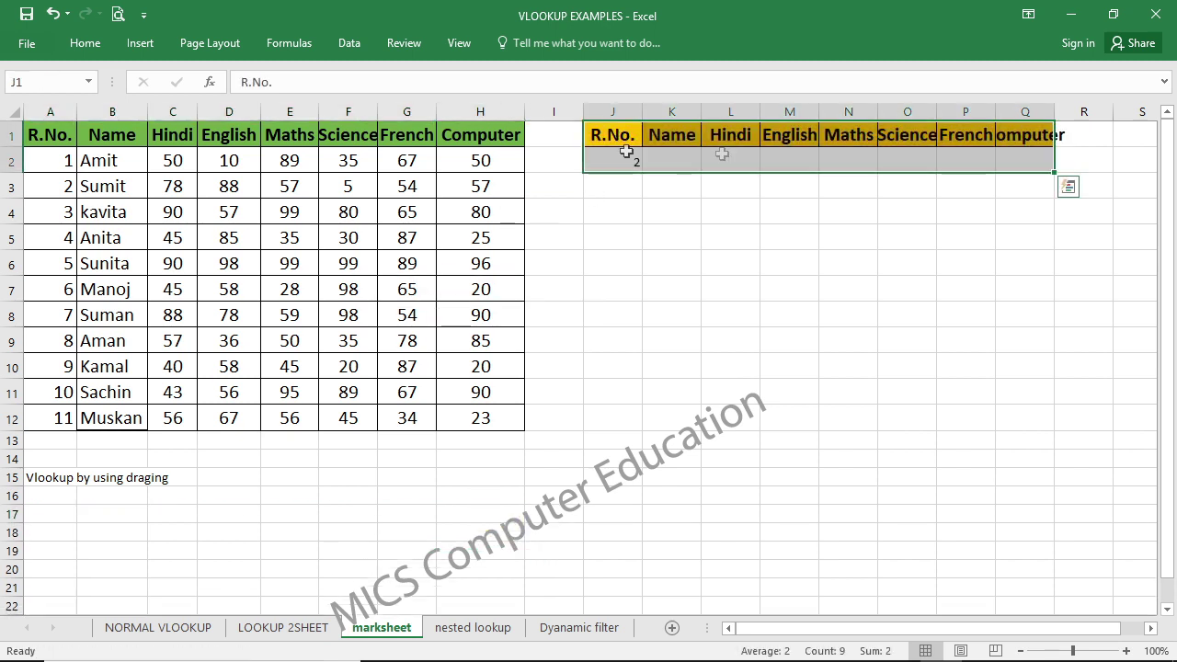
pyautogui.click(714, 210)
# Step: Enter =COLUMN() in K2, which returns 11
pyautogui.click(682, 168)
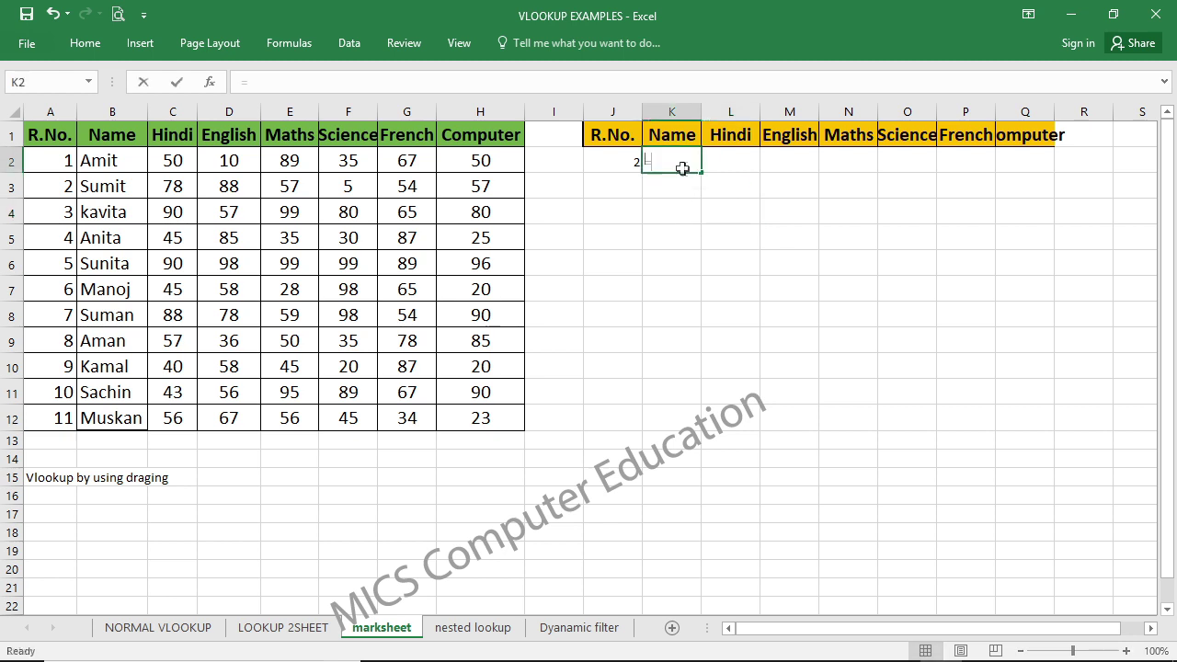
pyautogui.write('=col')
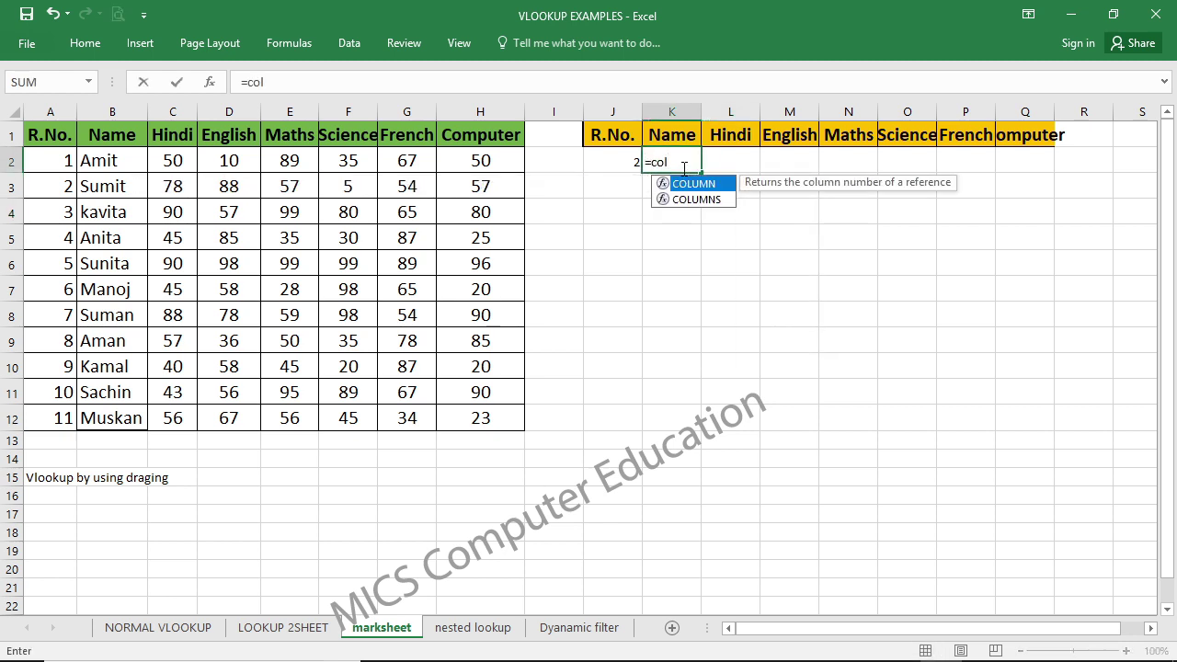
pyautogui.press('Tab')
pyautogui.write(')')
pyautogui.press('Return')
pyautogui.click(682, 168)
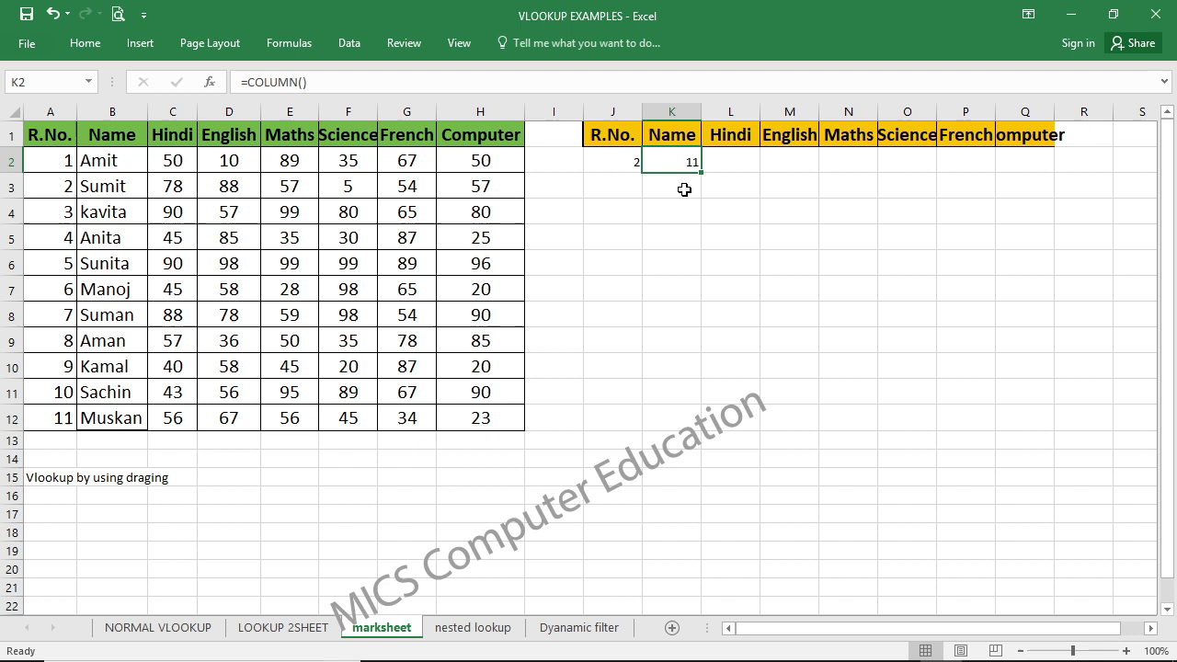
# Step: Enter =K2-9 in K3 (returns 2) and fill it across to O3
pyautogui.click(683, 189)
pyautogui.write('=')
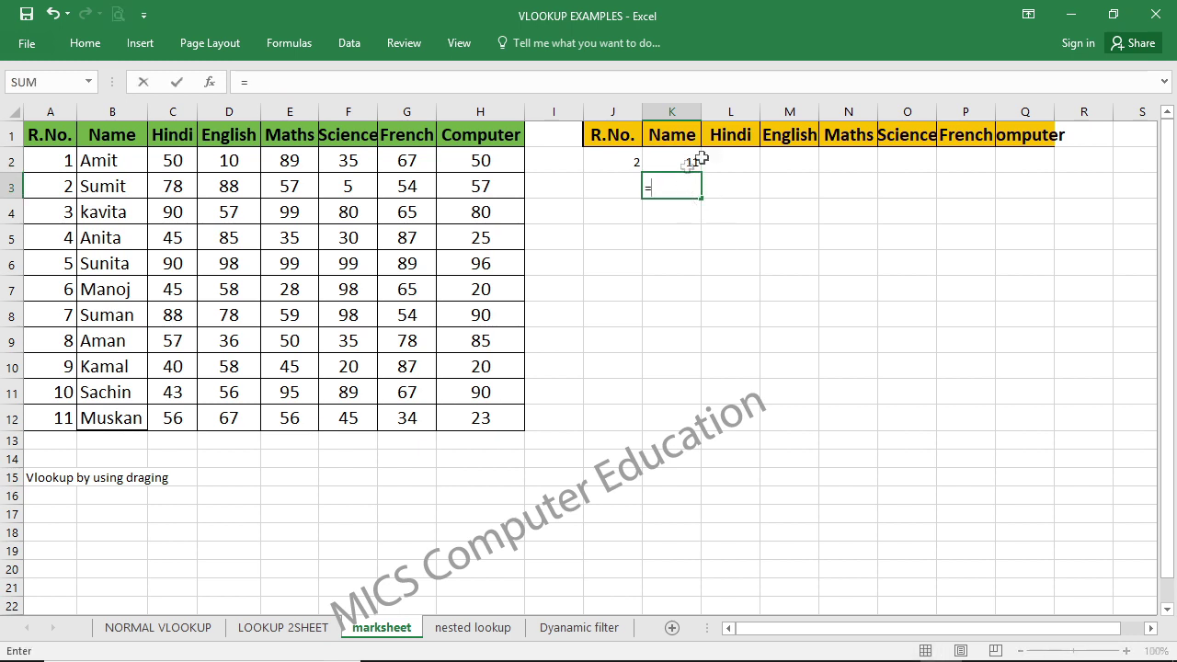
pyautogui.click(682, 163)
pyautogui.write('-')
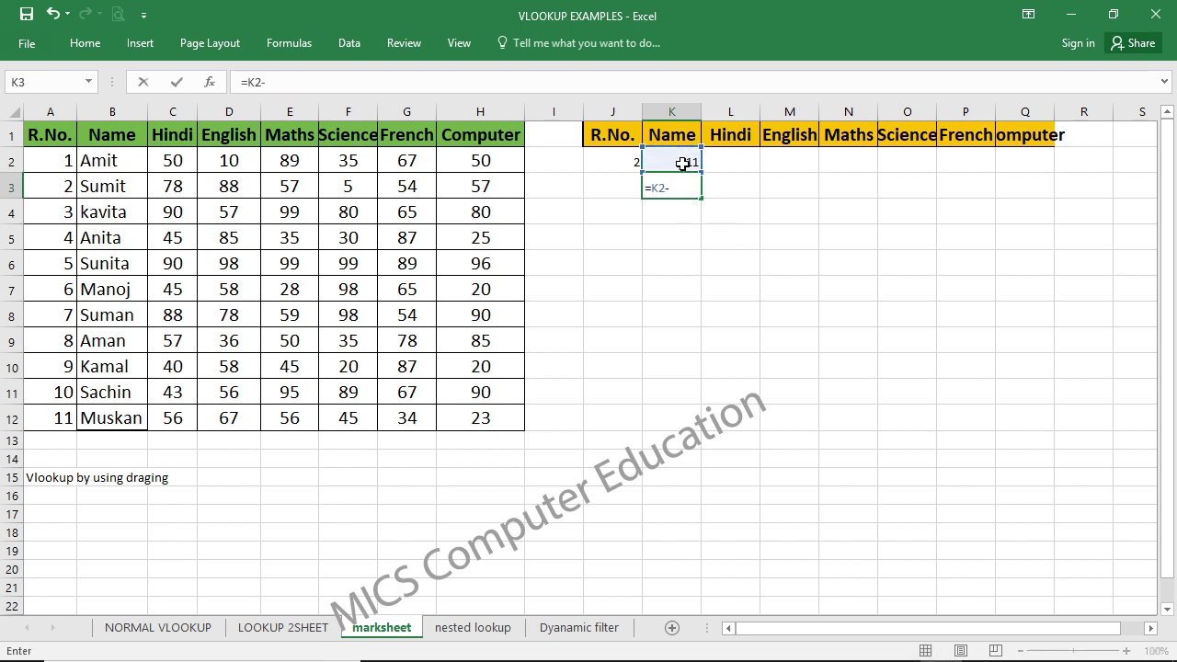
pyautogui.write('9')
pyautogui.press('Return')
pyautogui.click(681, 186)
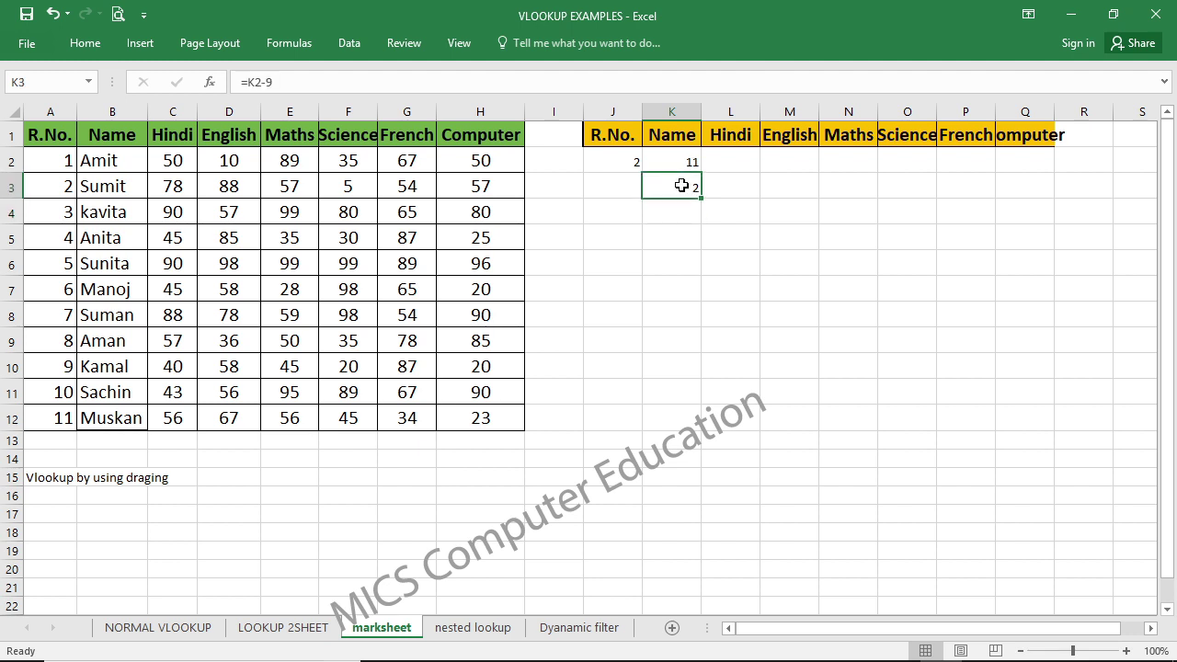
pyautogui.moveTo(700, 197); pyautogui.dragTo(930, 195)
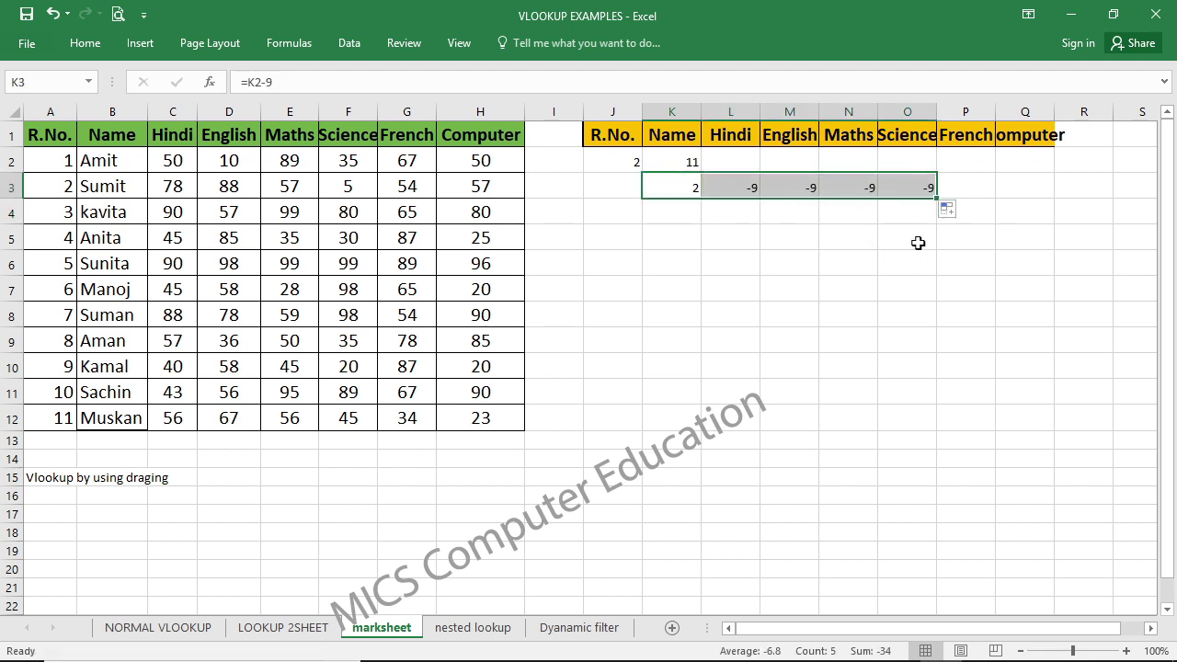
# Step: Delete the test formulas in K2:P6, leaving K2 empty
pyautogui.moveTo(961, 262); pyautogui.dragTo(685, 166)
pyautogui.press('Delete')
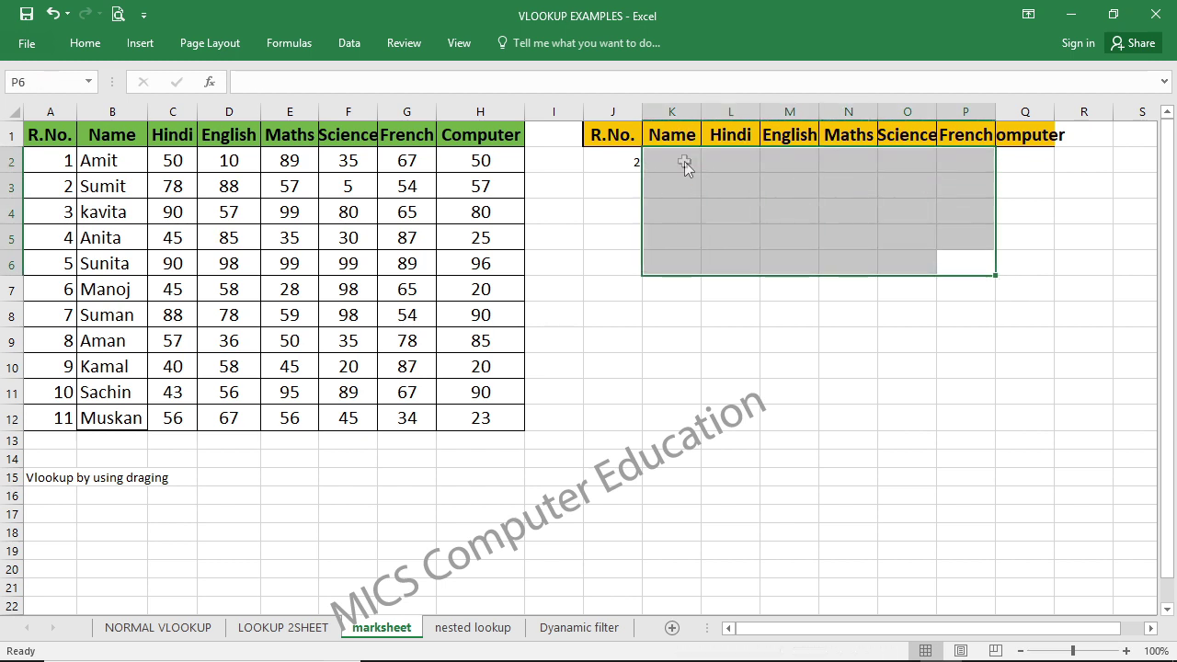
pyautogui.press('Up')
pyautogui.click(679, 161)
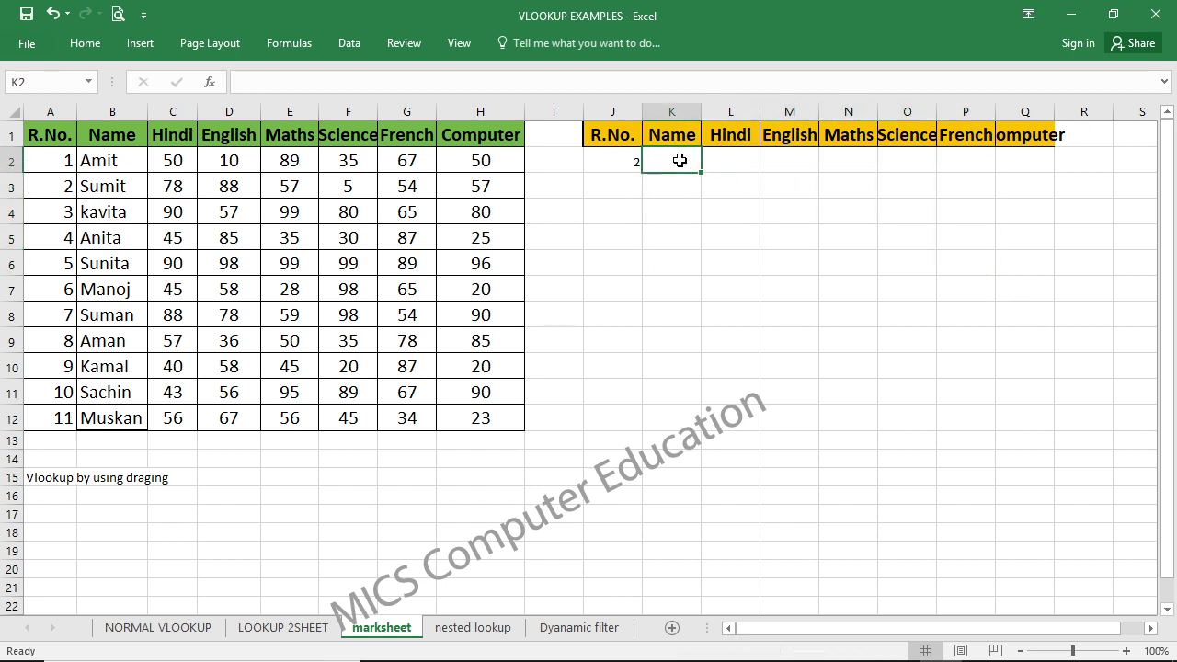
pyautogui.write('=')
pyautogui.press('Escape')
# Step: Name the marks table range A1:H12 'marksheet'
pyautogui.moveTo(50, 134)
pyautogui.mouseDown()
pyautogui.moveTo(138, 158)
pyautogui.moveTo(429, 361)
pyautogui.moveTo(469, 413)
pyautogui.mouseUp()
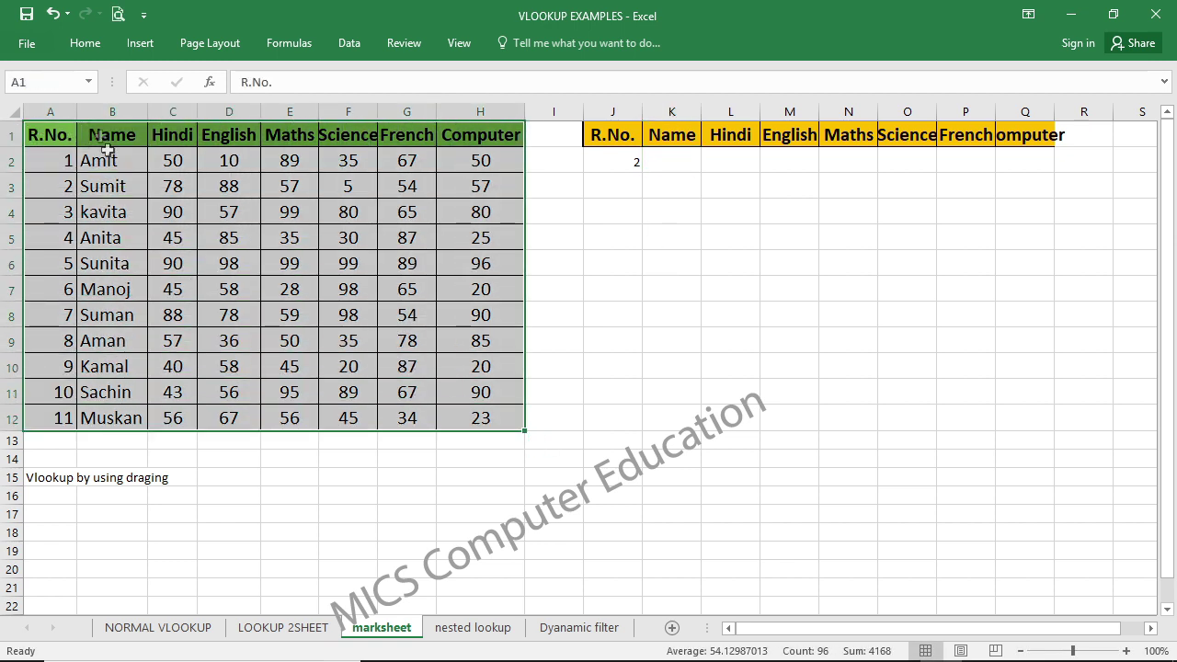
pyautogui.click(63, 83)
pyautogui.press('BackSpace')
pyautogui.write('marksheet')
pyautogui.press('Return')
# Step: Enter =VLOOKUP(J2,marksheet,2,0) in K2 returning Sumit, and fill it across to Q2
pyautogui.click(669, 164)
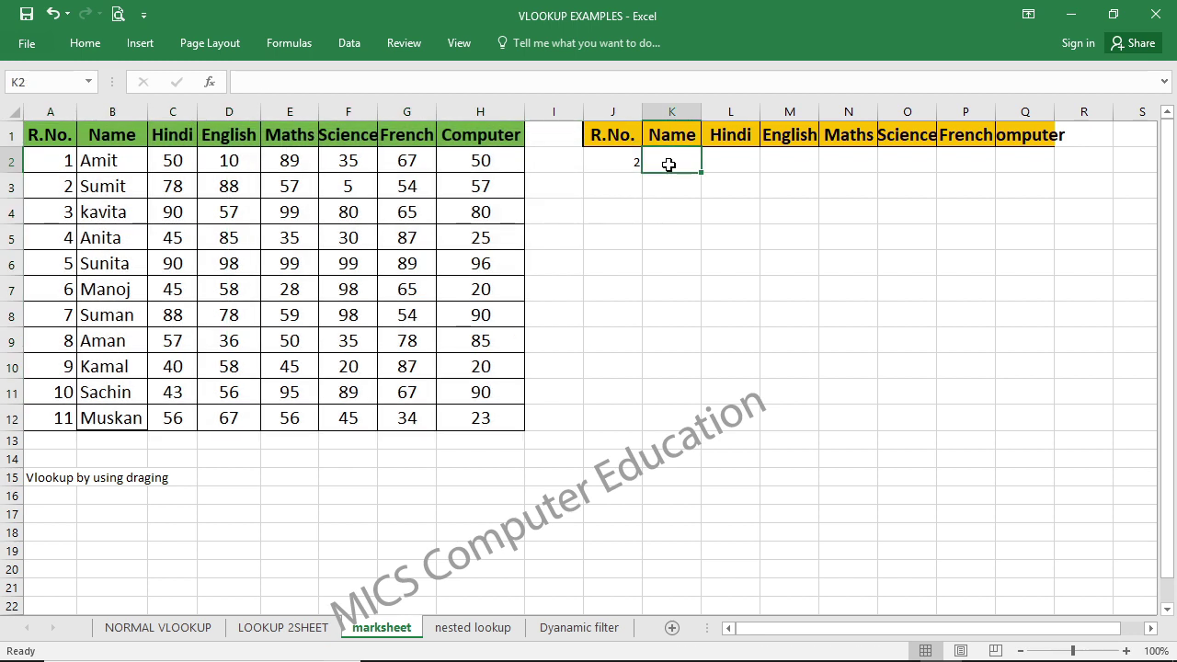
pyautogui.write('=v')
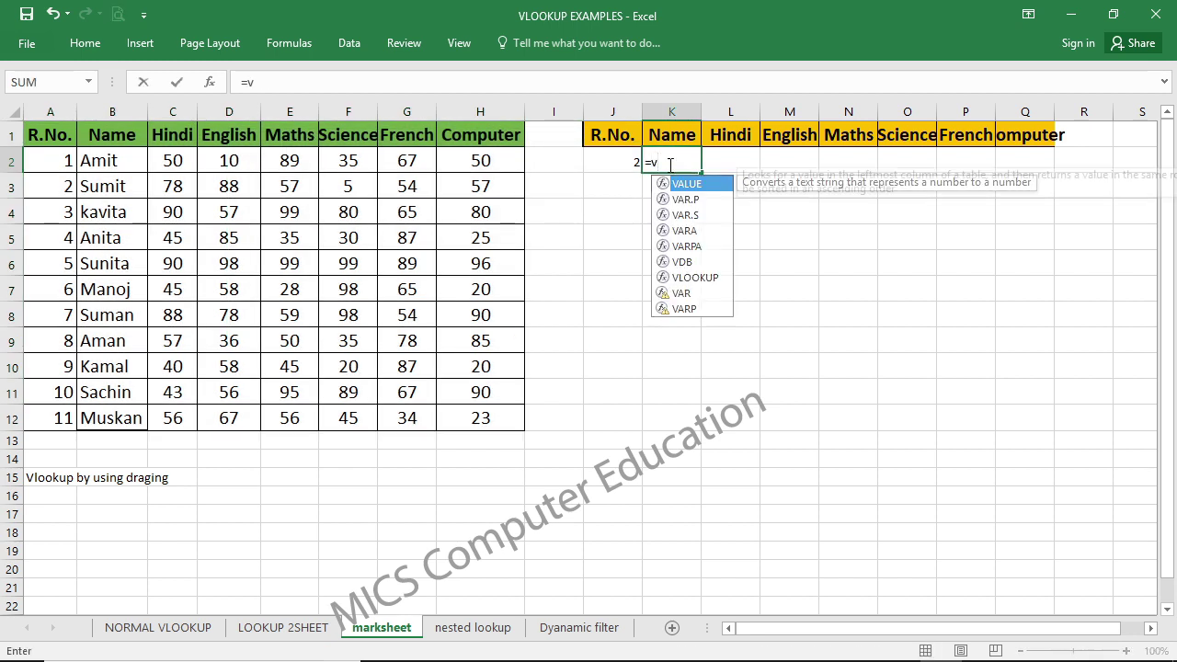
pyautogui.write('l')
pyautogui.press('Tab')
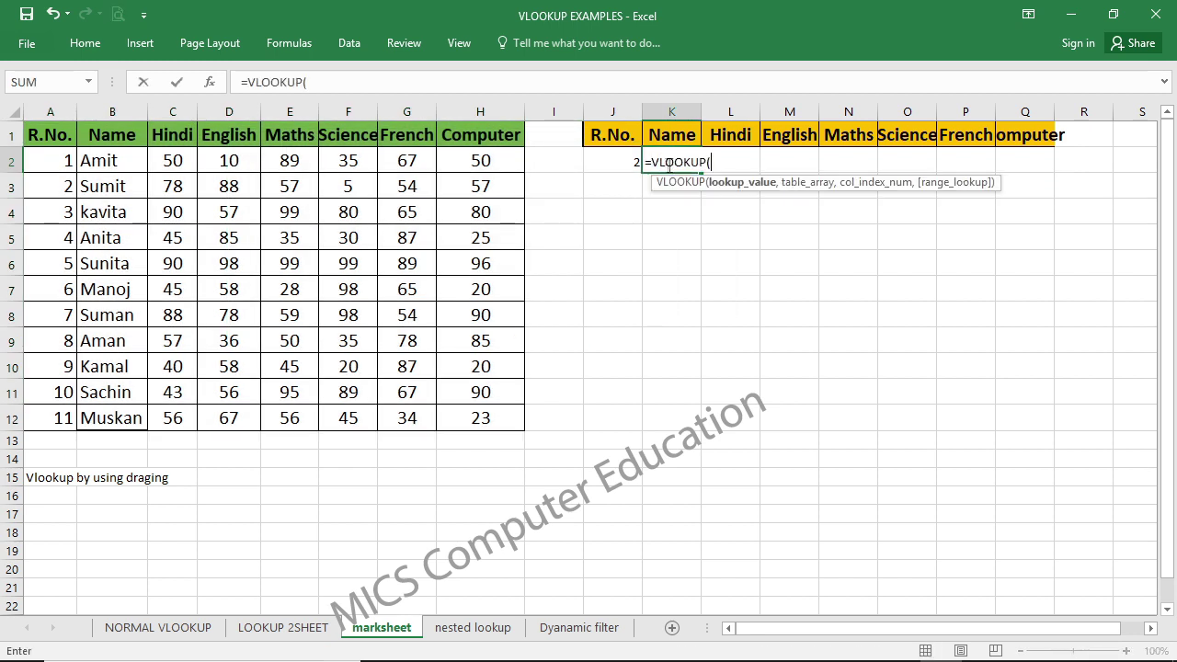
pyautogui.click(611, 163)
pyautogui.write(',')
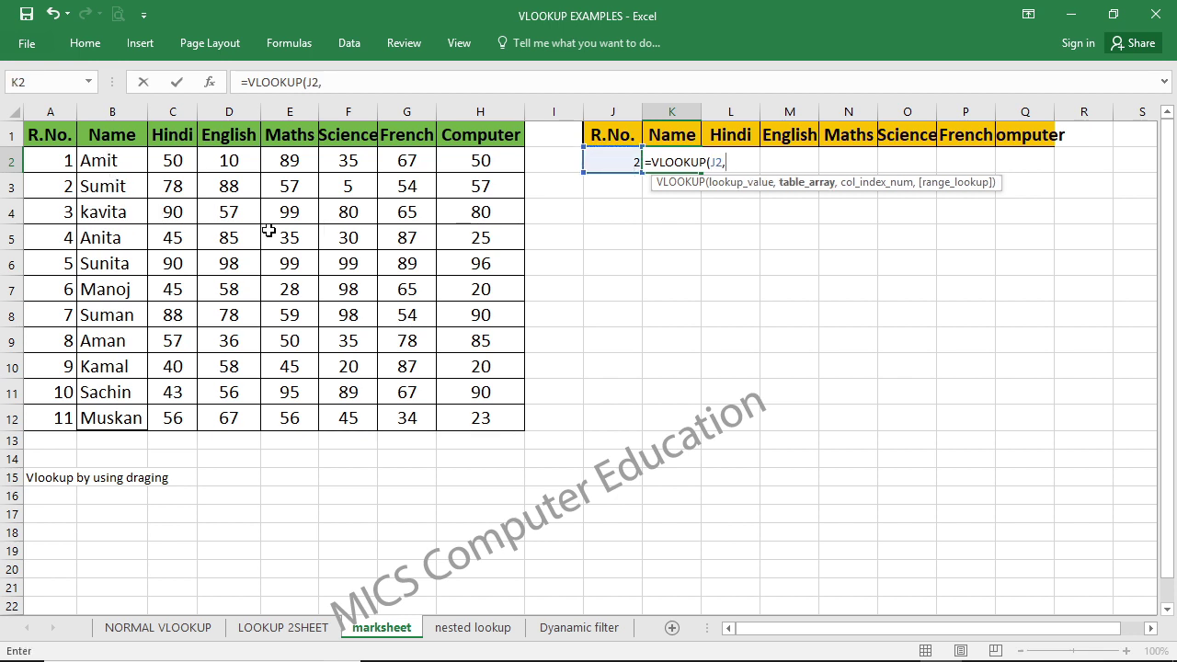
pyautogui.write('mar')
pyautogui.press('Tab')
pyautogui.write(',2,0')
pyautogui.press('Return')
pyautogui.scroll(-1, 323, 177)
pyautogui.scroll(1, 413, 303)
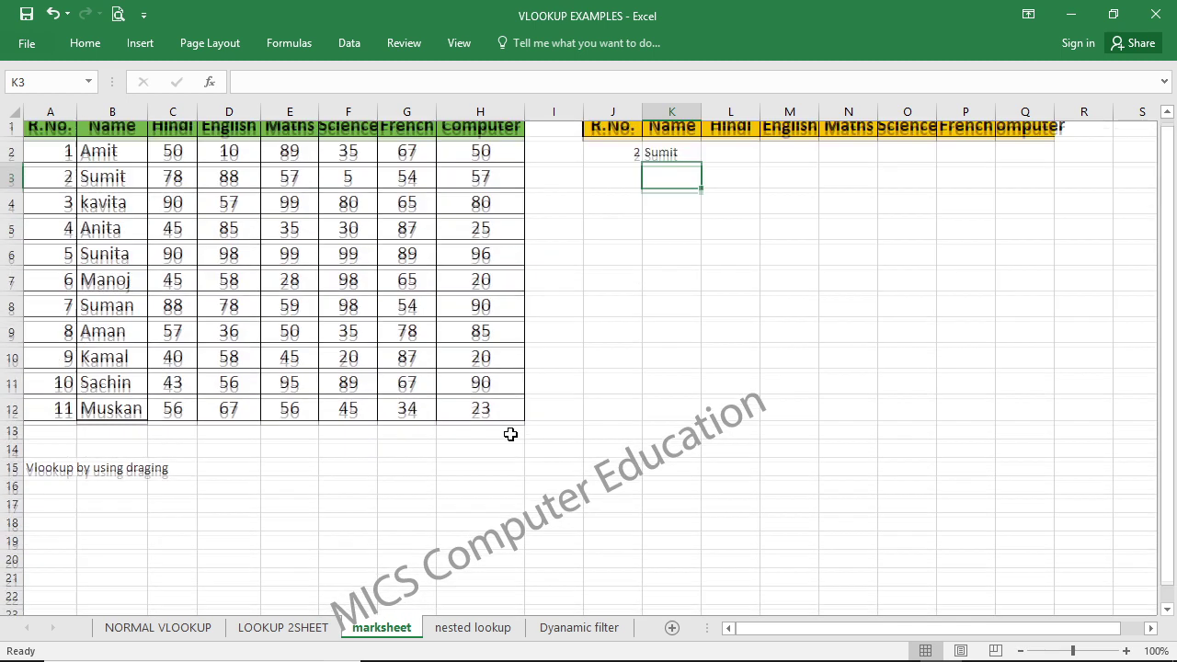
pyautogui.click(682, 162)
pyautogui.moveTo(702, 171); pyautogui.dragTo(1026, 166)
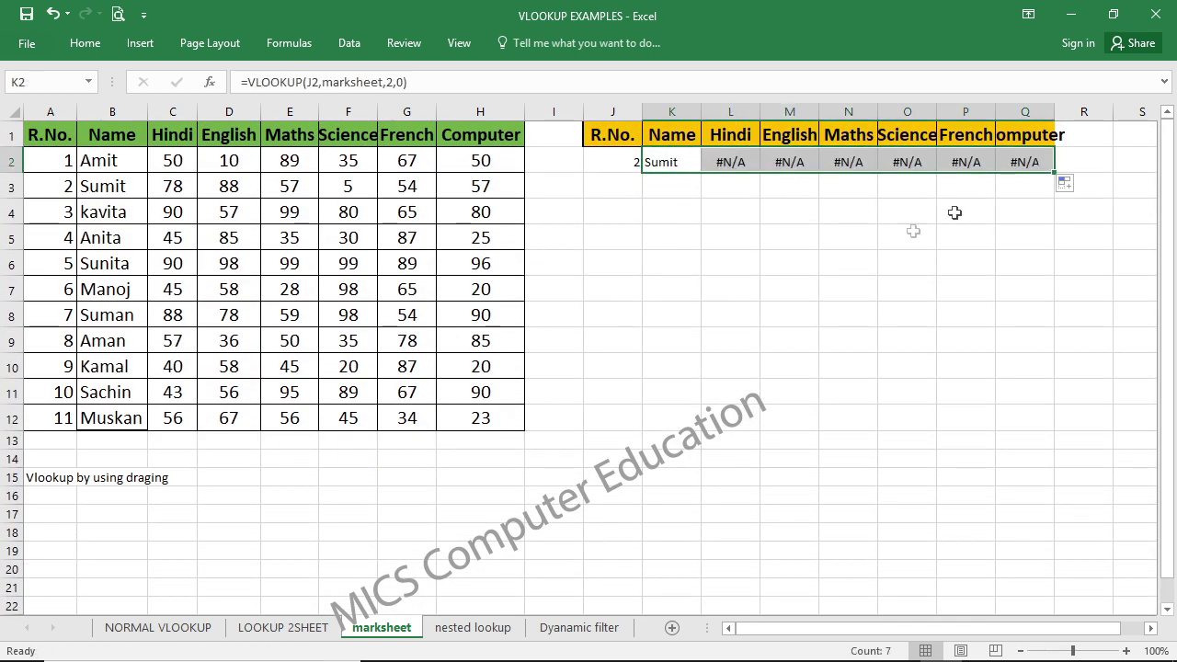
# Step: Inspect the copied lookup formulas in K2, L2, M2 and N2
pyautogui.click(676, 165)
pyautogui.doubleClick(676, 165)
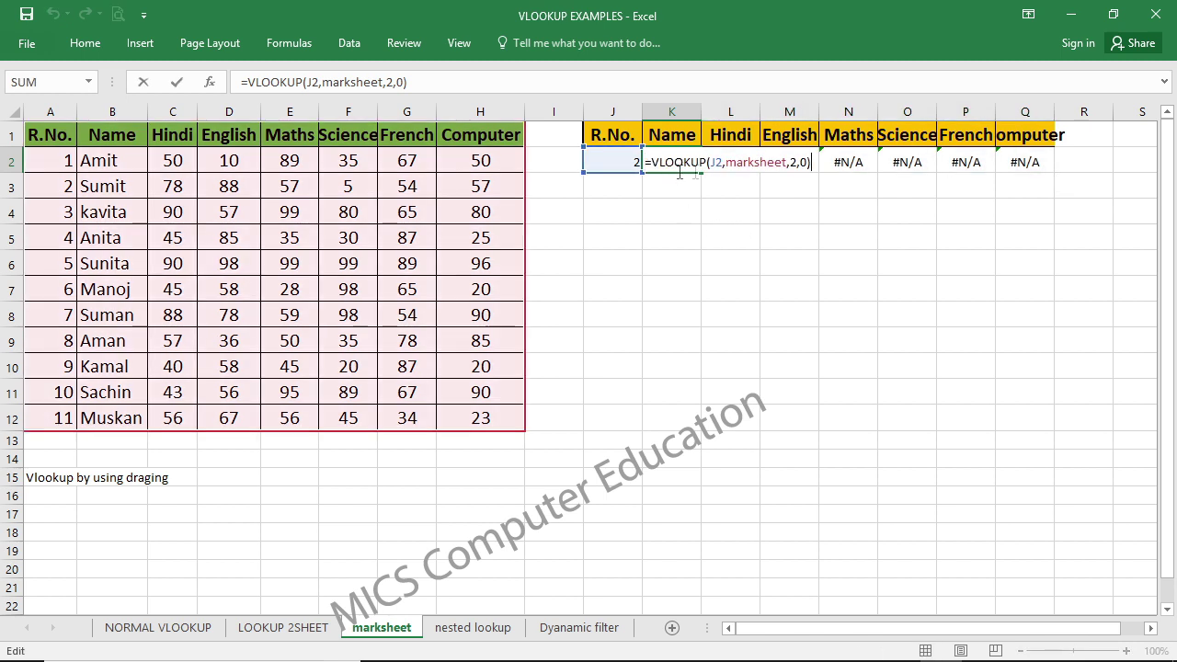
pyautogui.press('Return')
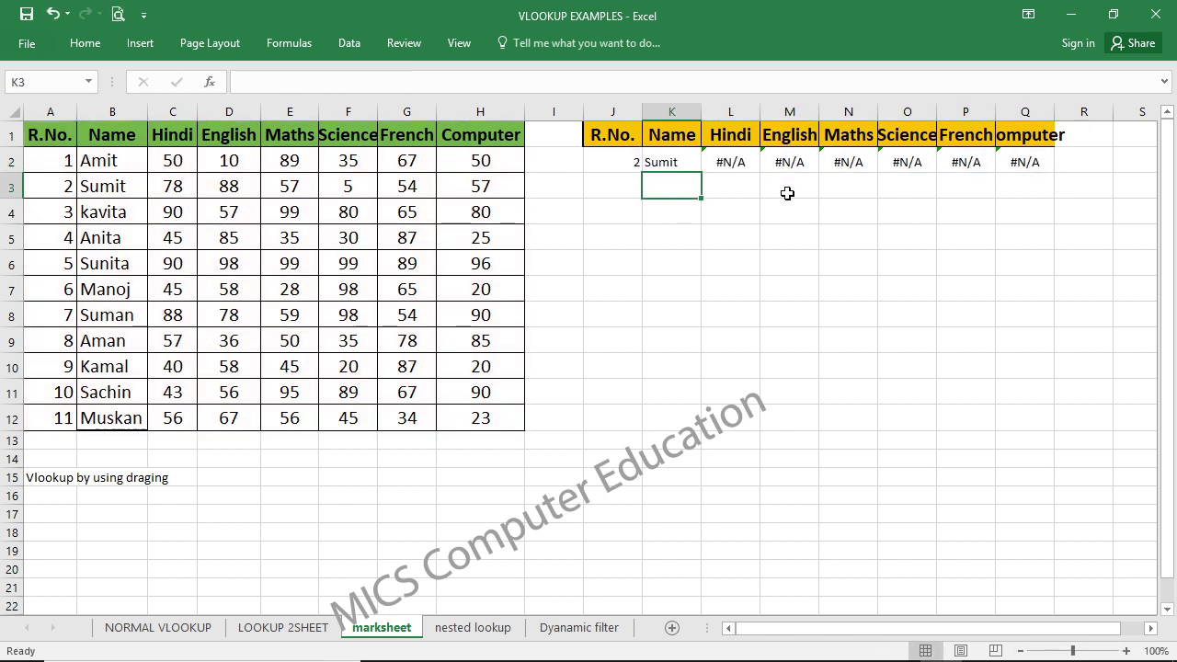
pyautogui.click(734, 167)
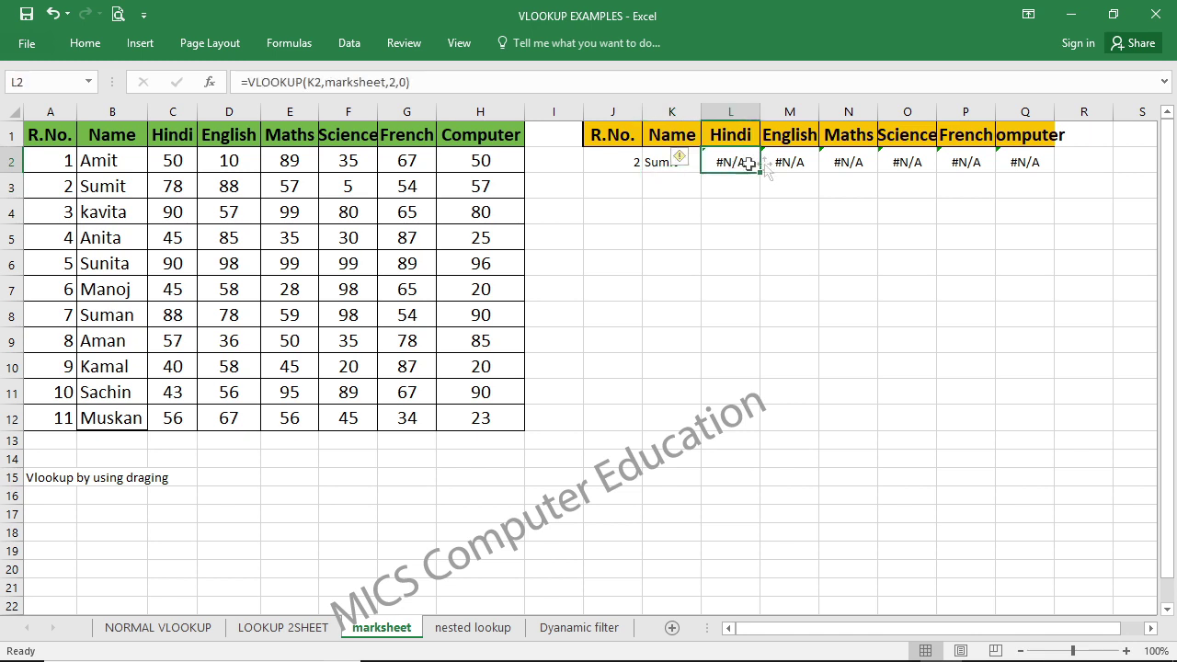
pyautogui.click(792, 163)
pyautogui.click(845, 165)
pyautogui.click(671, 161)
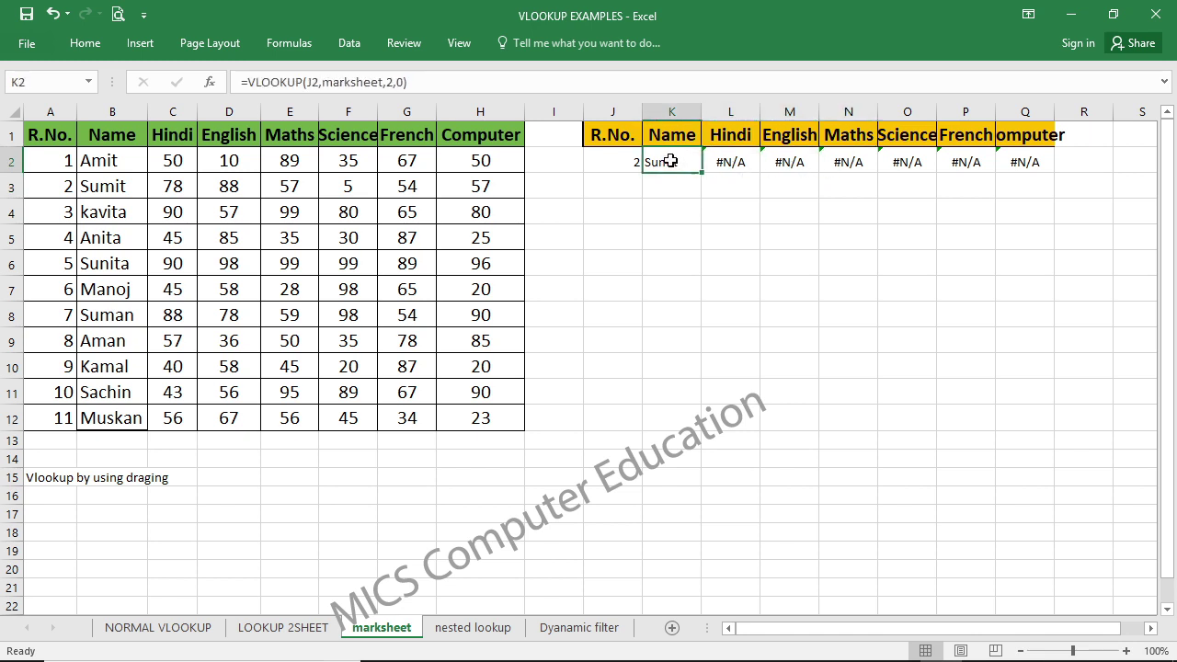
# Step: Replace K2's column index 2 with COLUMN()-9 and fill the formula across to Q2
pyautogui.doubleClick(671, 162)
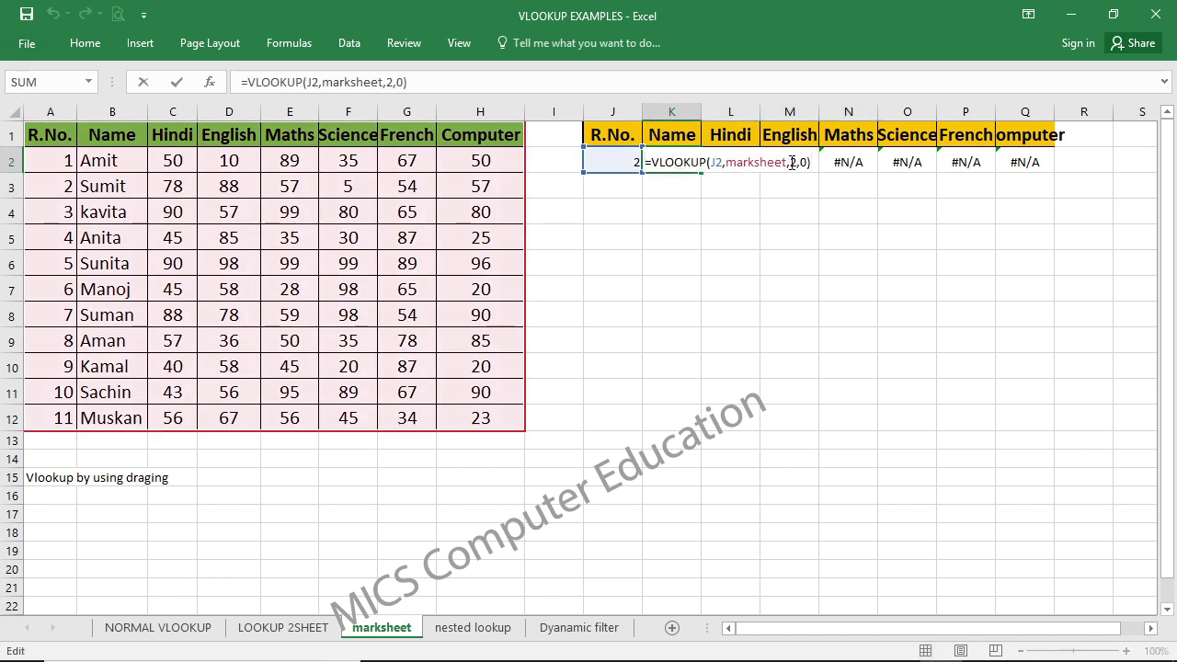
pyautogui.doubleClick(792, 162)
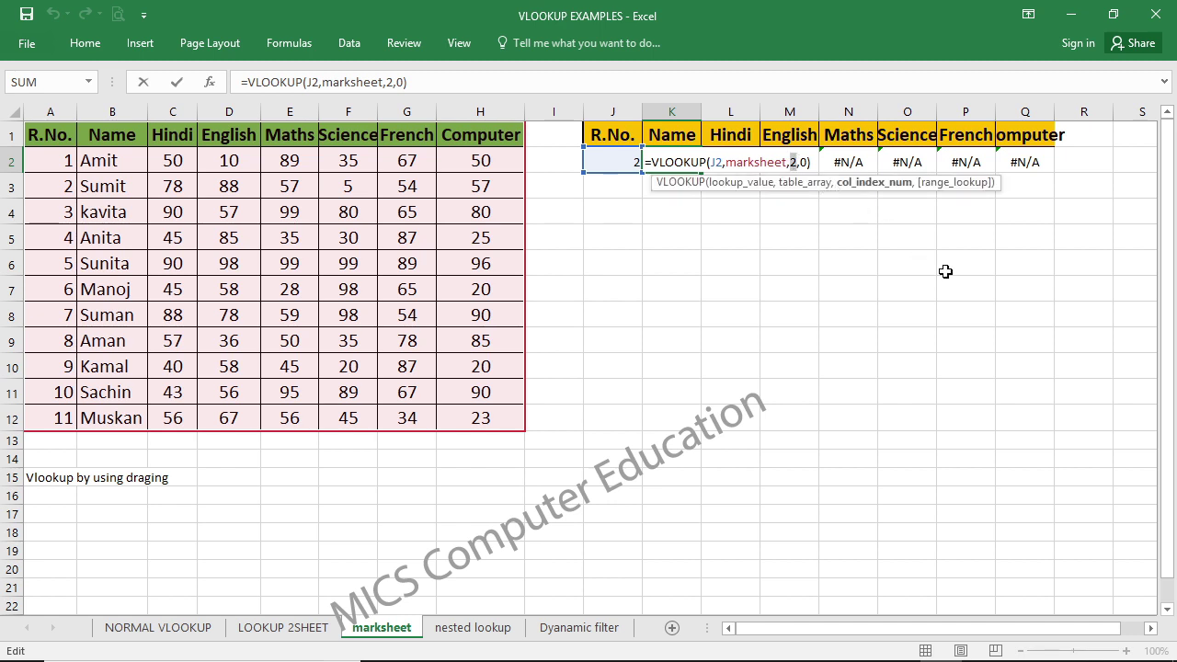
pyautogui.write('co')
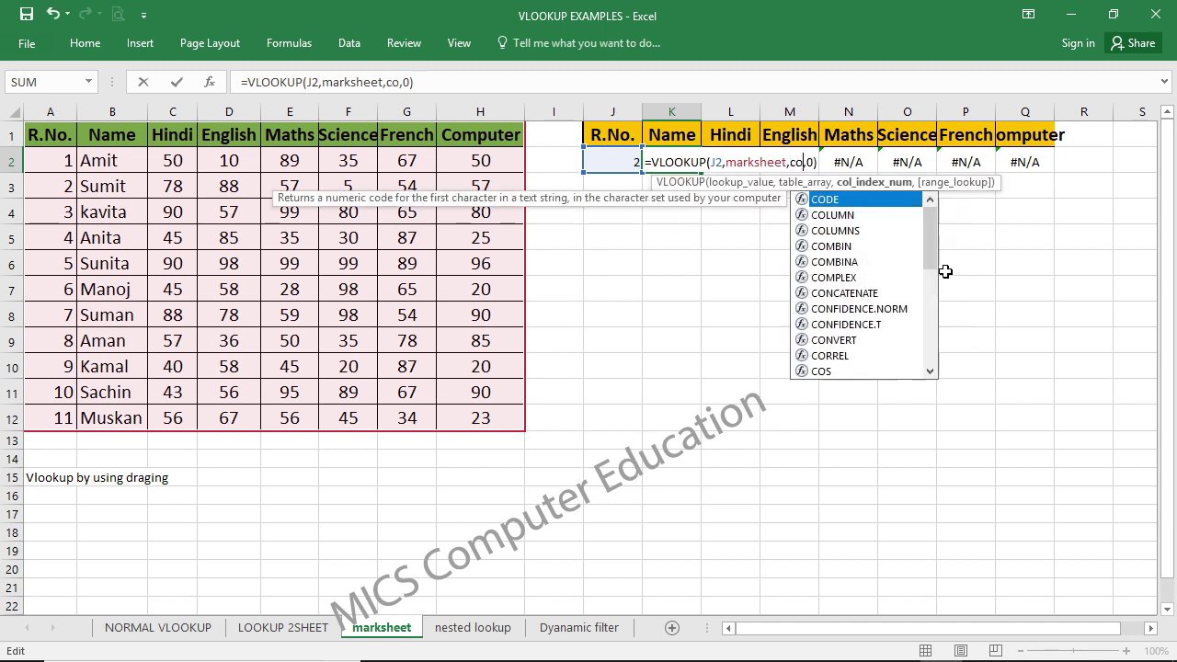
pyautogui.write('lu')
pyautogui.press('Tab')
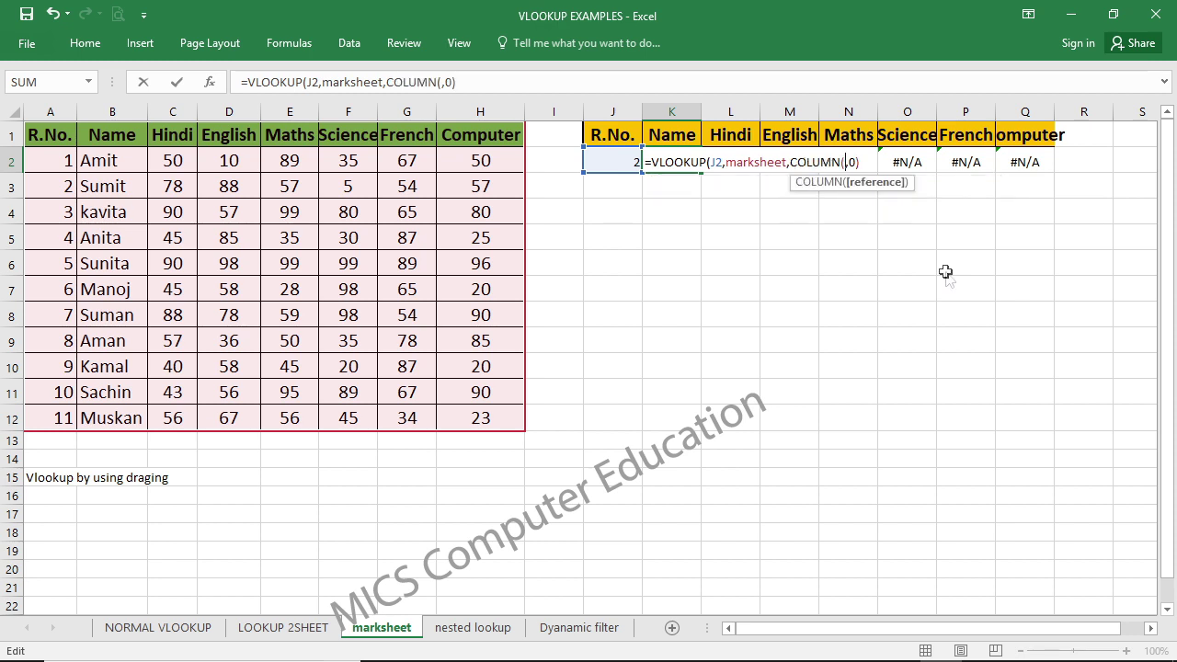
pyautogui.write(')')
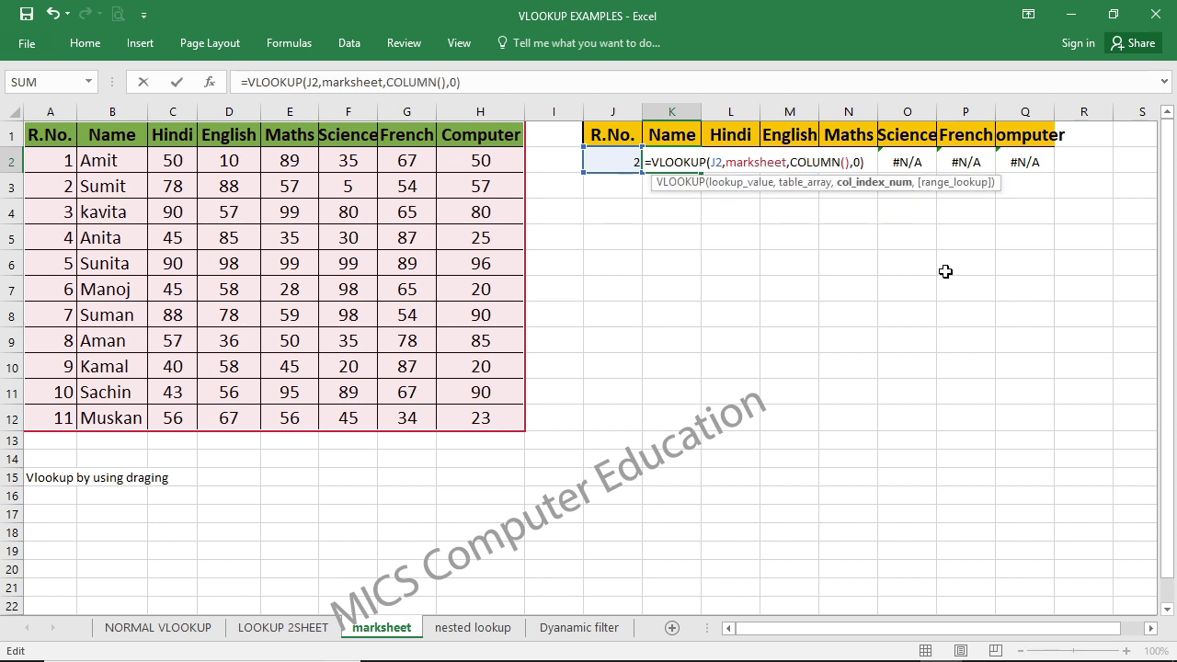
pyautogui.write('-9')
pyautogui.press('Return')
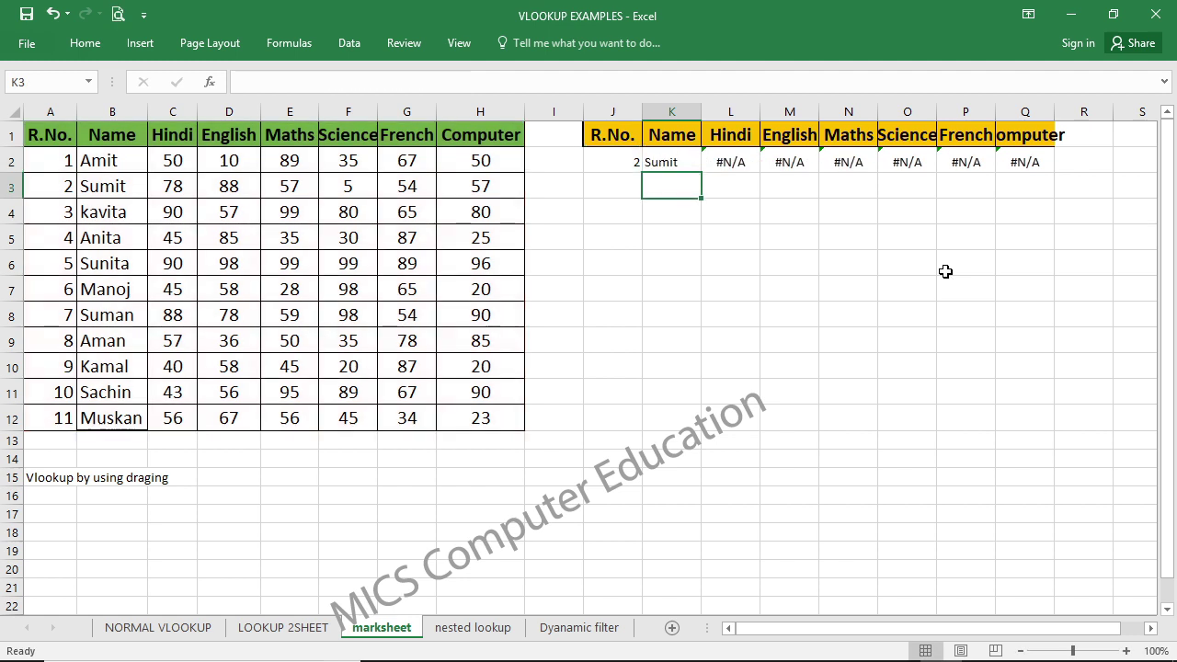
pyautogui.click(685, 166)
pyautogui.moveTo(701, 172); pyautogui.dragTo(1037, 166)
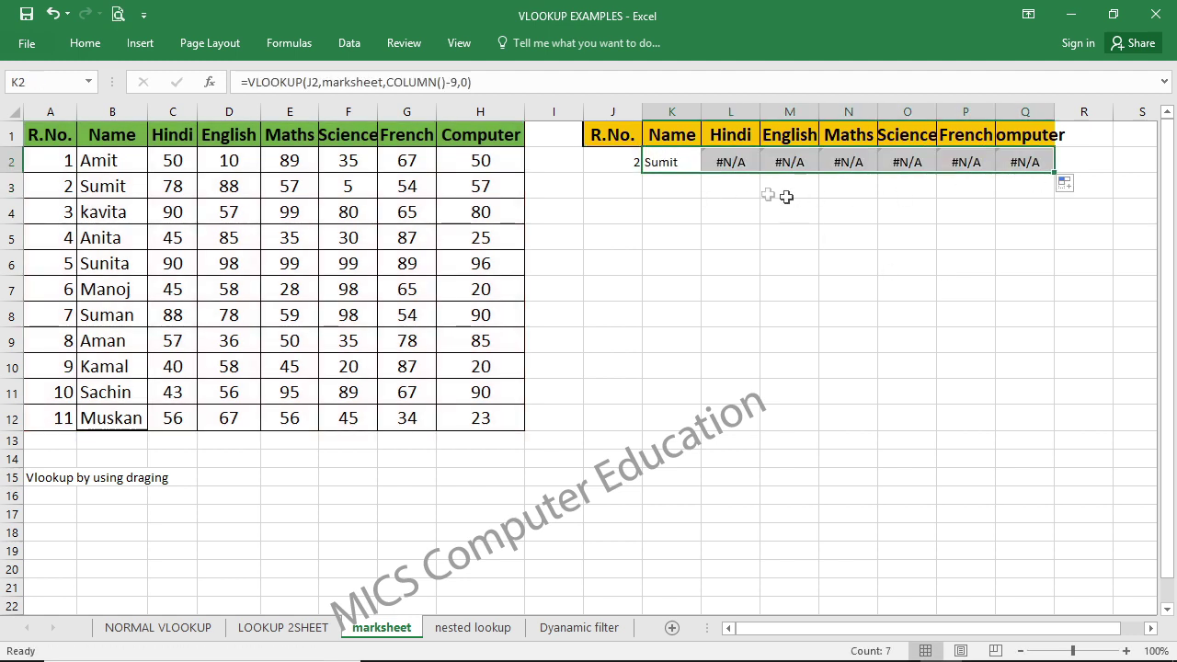
# Step: Compare K2's and L2's formula references, then edit K2 at its J2 reference
pyautogui.click(676, 165)
pyautogui.doubleClick(677, 168)
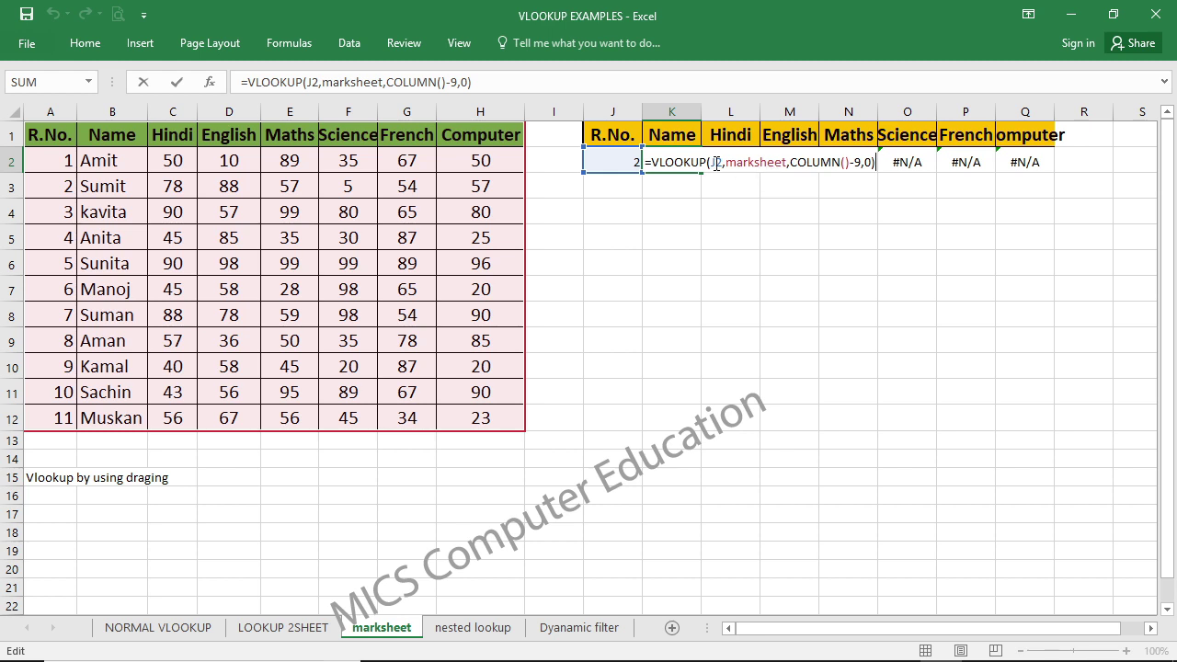
pyautogui.hotkey('ctrl', 'Return')
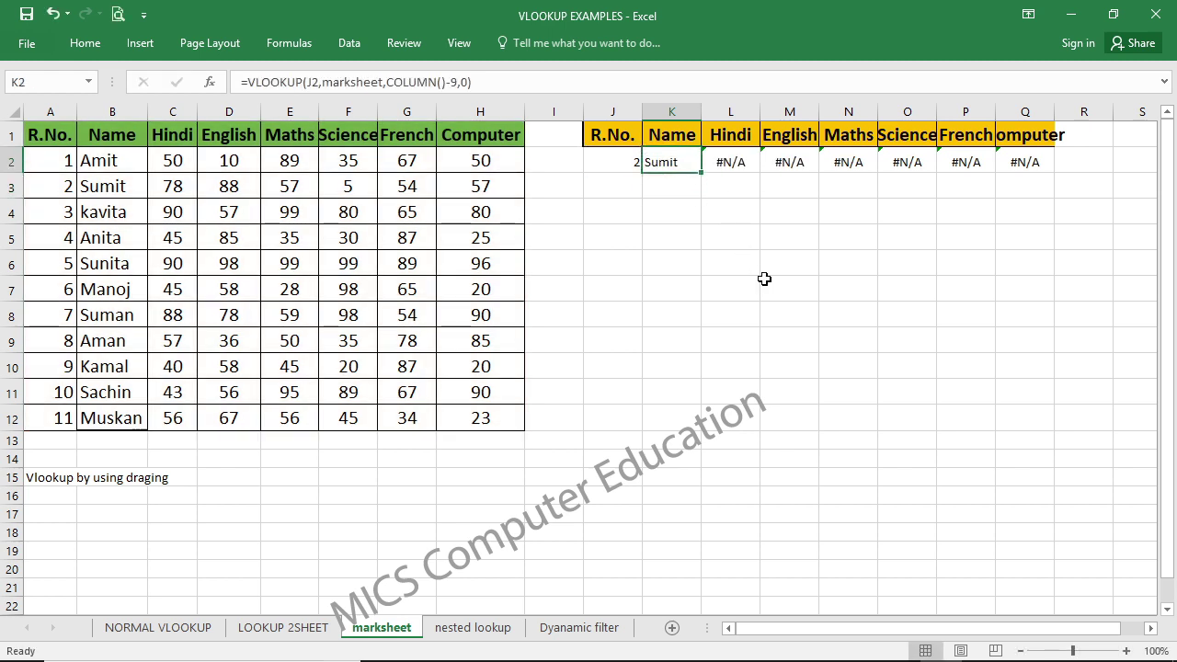
pyautogui.press('Right')
pyautogui.press('F2')
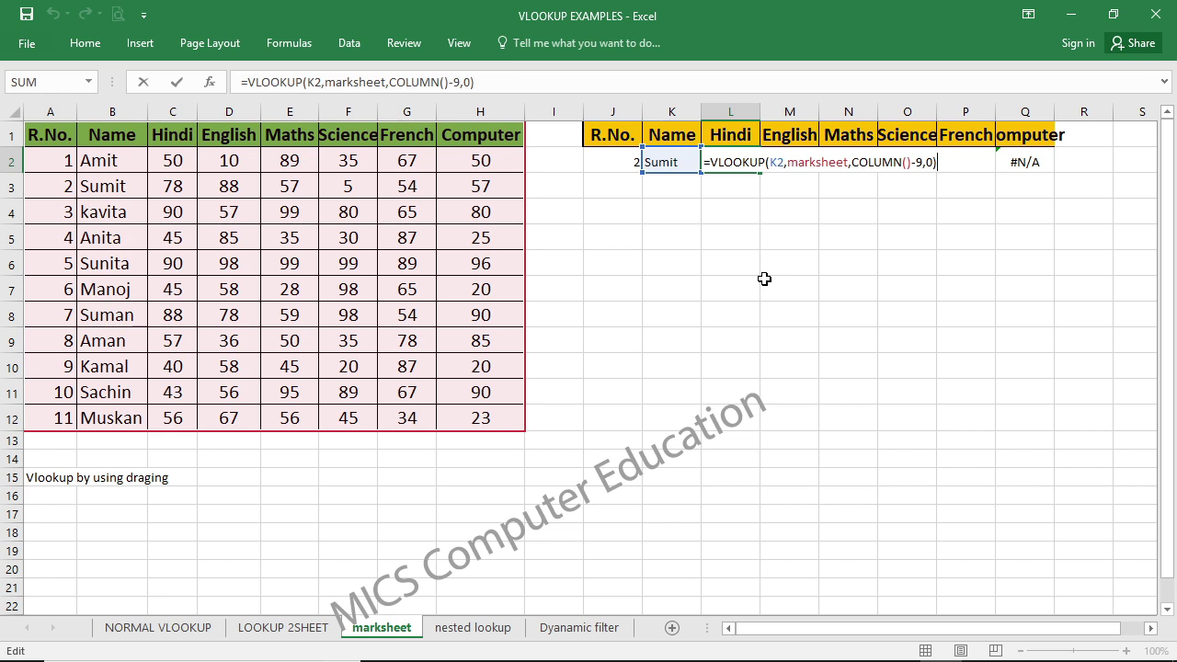
pyautogui.hotkey('ctrl', 'Return')
pyautogui.press('Left')
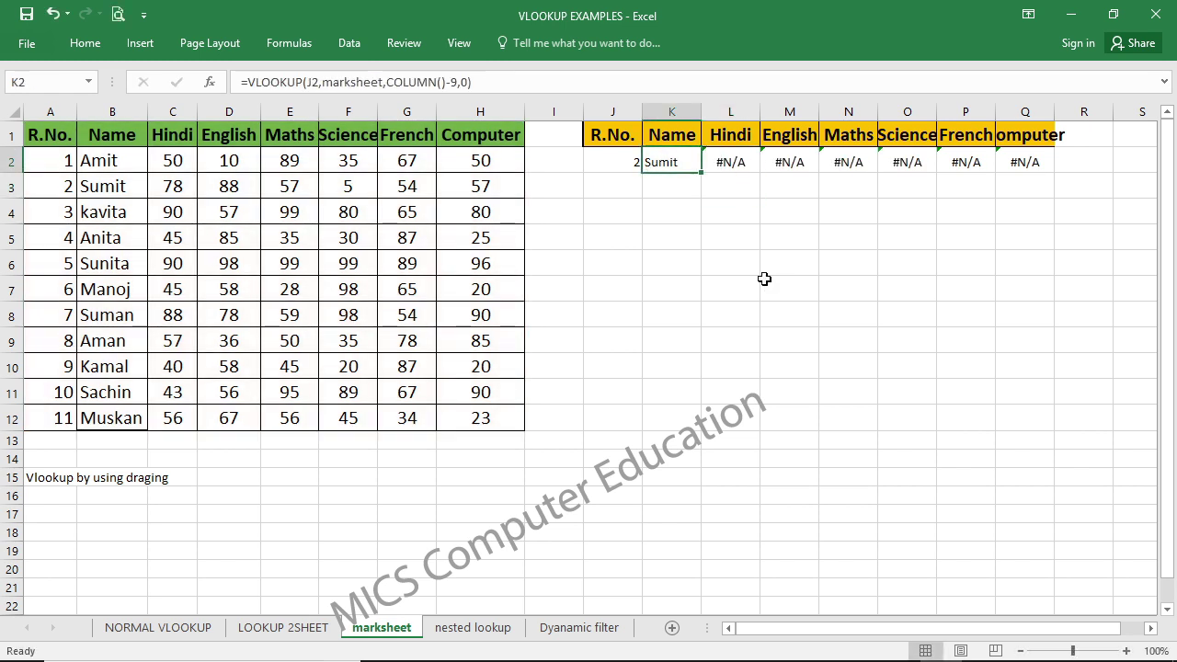
pyautogui.press('F2')
pyautogui.press('Left')
pyautogui.press('Left')
pyautogui.press('Left')
pyautogui.press('Left')
pyautogui.press('Left')
pyautogui.press('Left')
pyautogui.press('Left')
pyautogui.press('Left')
pyautogui.press('Left')
pyautogui.press('Left')
pyautogui.press('Left')
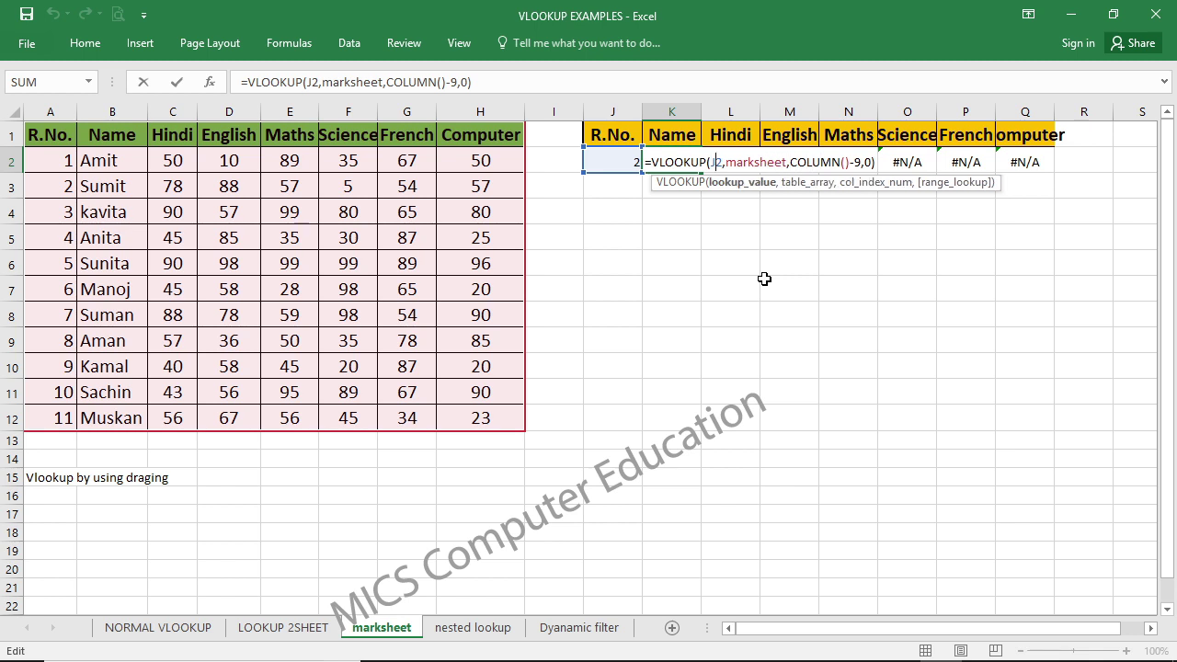
# Step: Make K2's lookup value absolute as $J$2 and fill the formula across to Q2
pyautogui.press('F4')
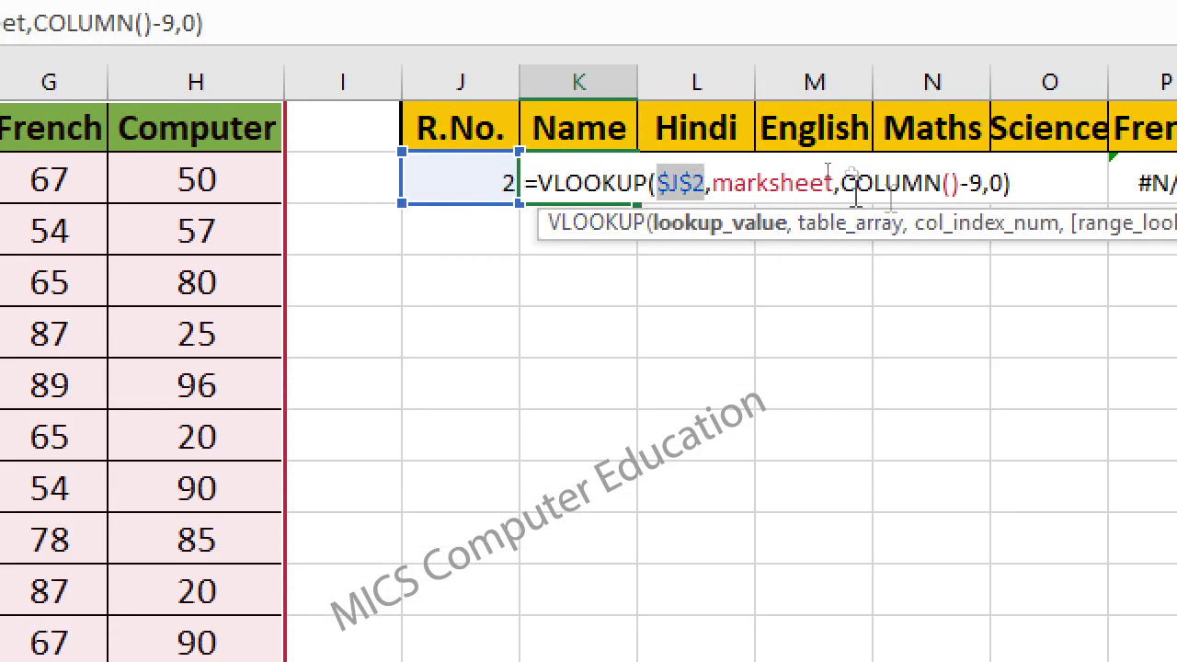
pyautogui.press('Return')
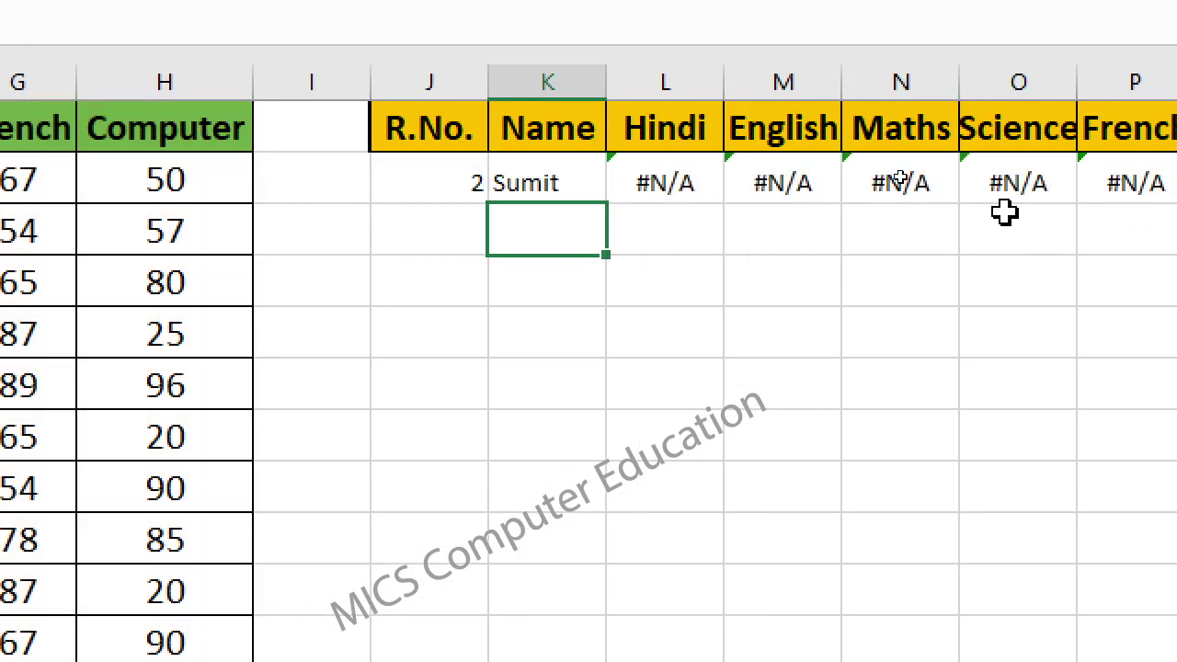
pyautogui.click(697, 169)
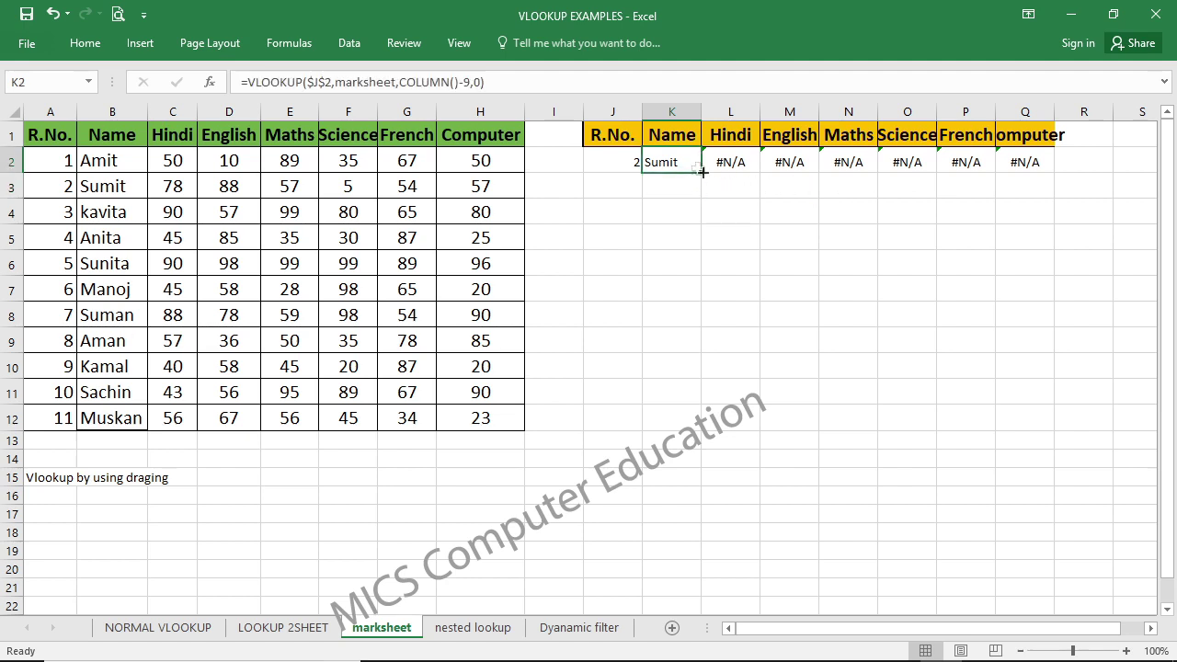
pyautogui.moveTo(701, 172); pyautogui.dragTo(1032, 174)
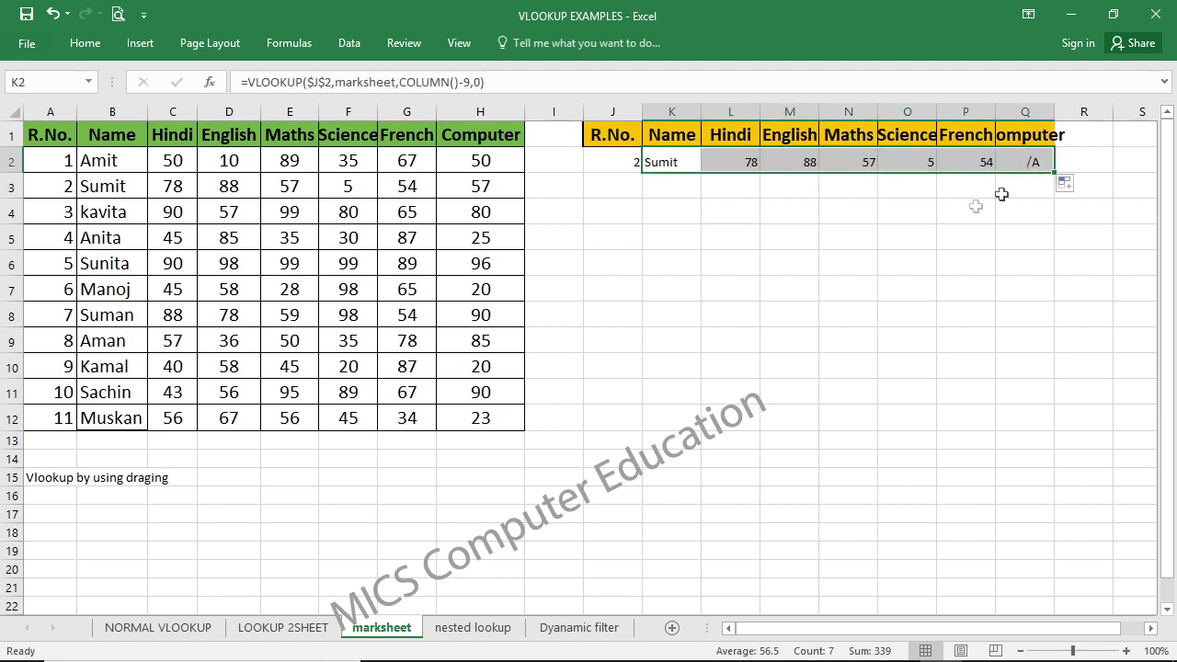
# Step: Compare the results 78, 88, 57, 5, 54, 57 against Sumit's row in the table
pyautogui.moveTo(178, 163); pyautogui.dragTo(312, 163)
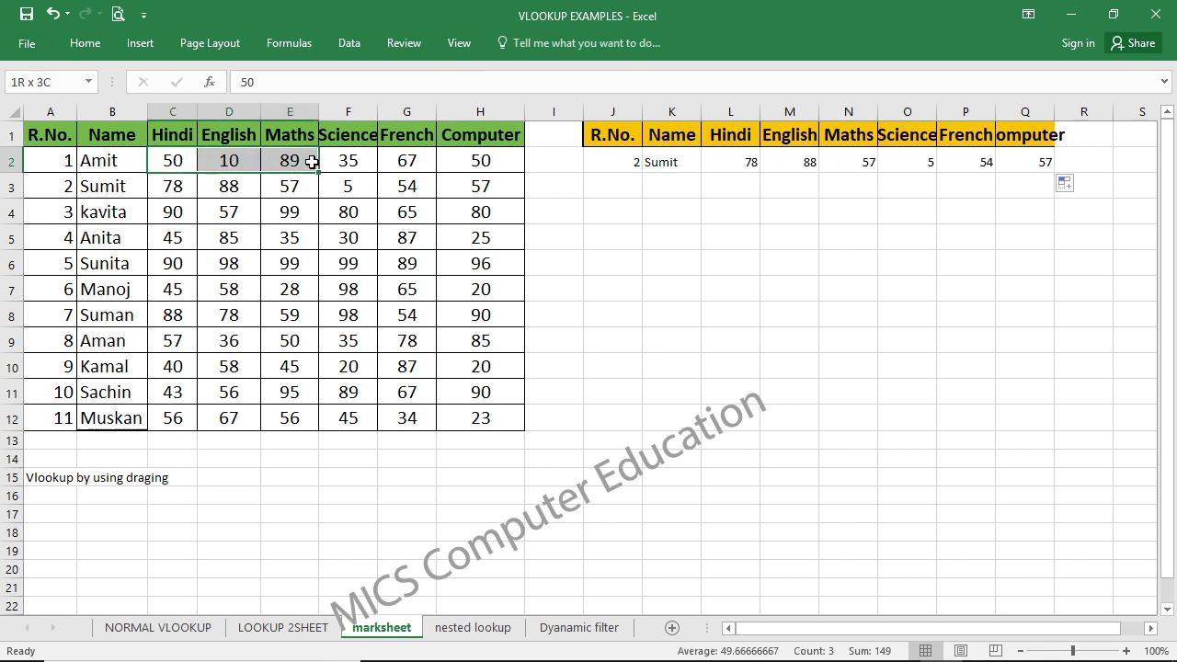
pyautogui.moveTo(173, 186); pyautogui.dragTo(471, 189)
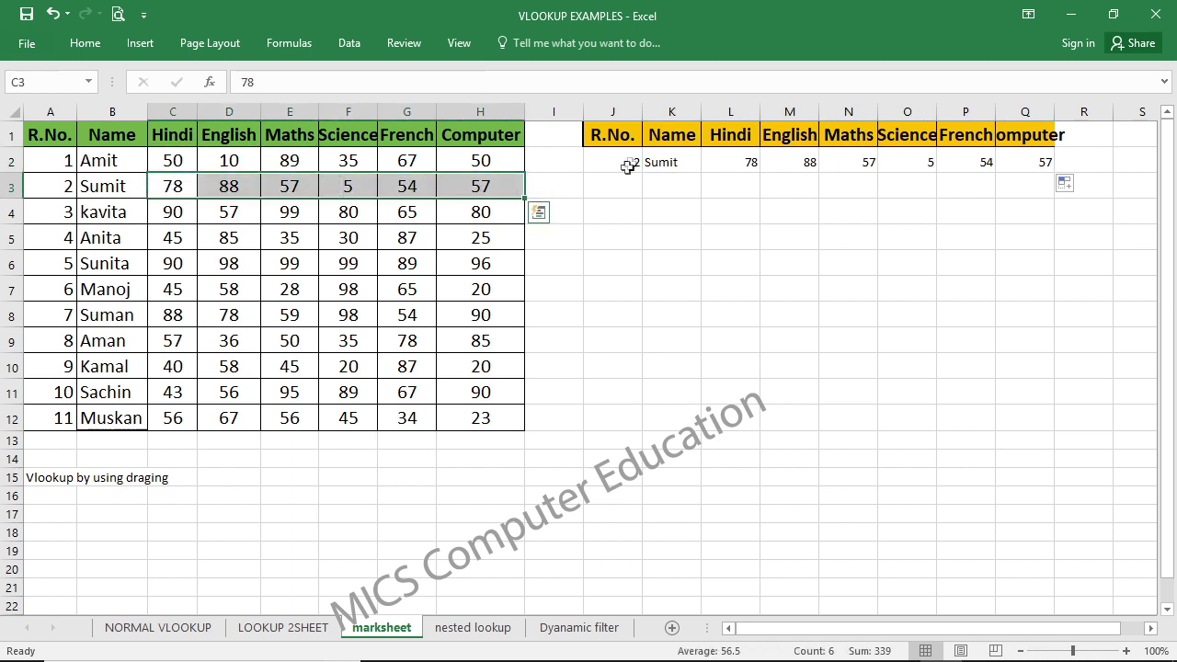
pyautogui.moveTo(669, 162); pyautogui.dragTo(1021, 168)
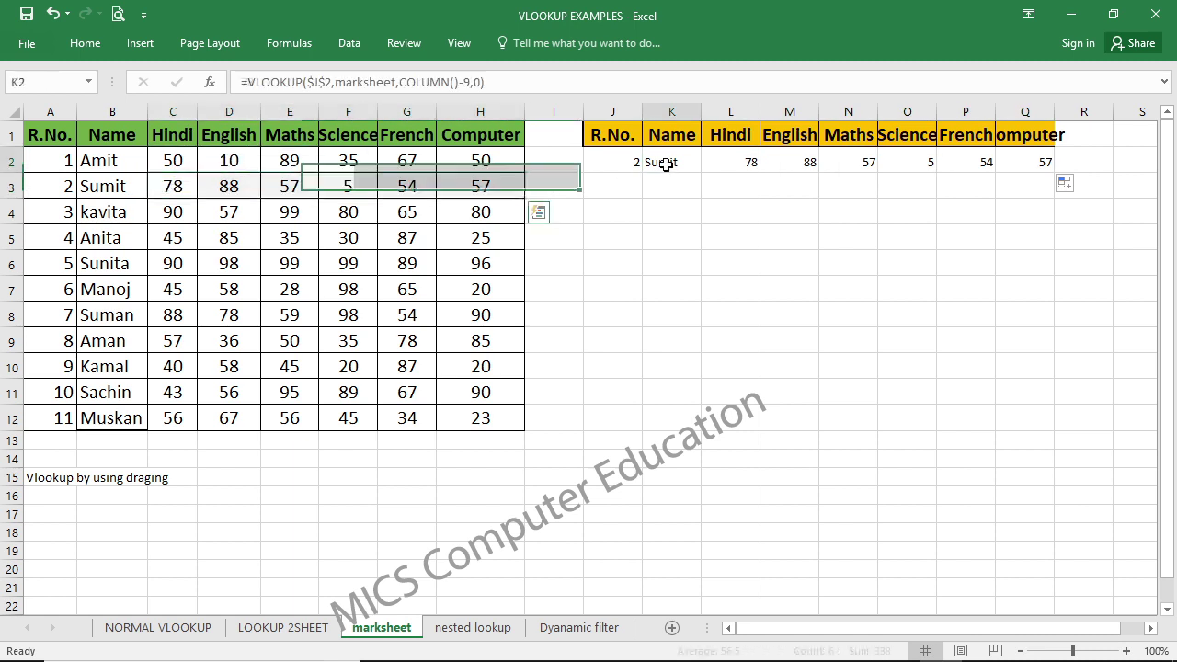
pyautogui.click(909, 264)
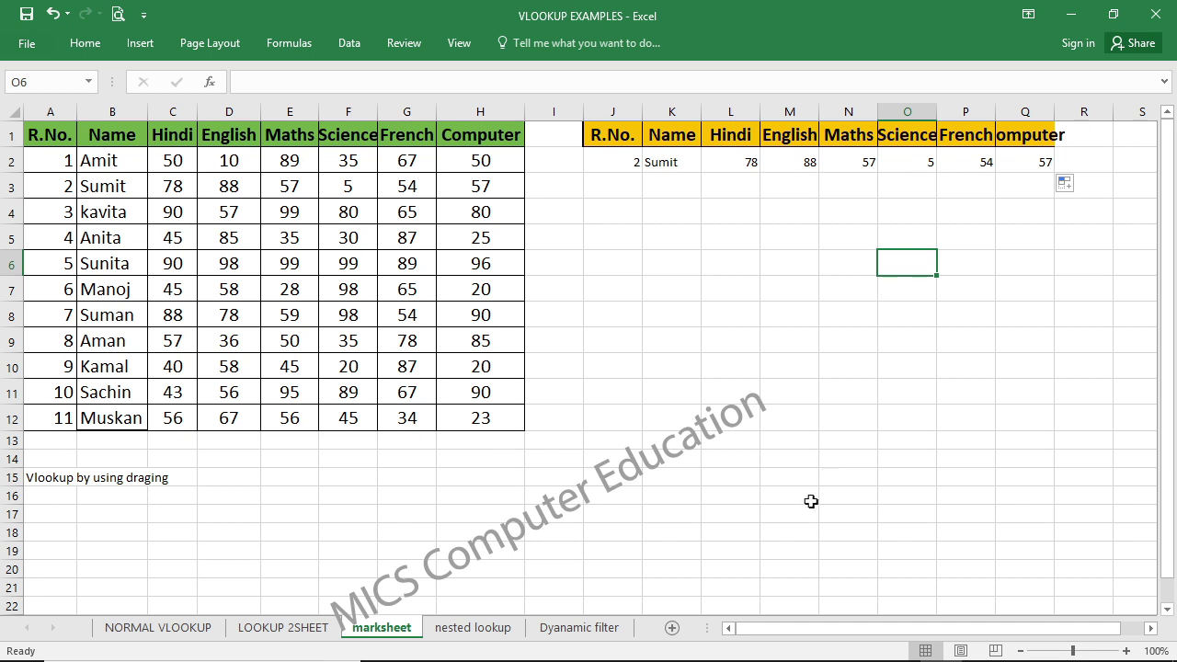
# Step: Switch to the nested lookup sheet and select the roll number and name table A1:B12
pyautogui.click(504, 629)
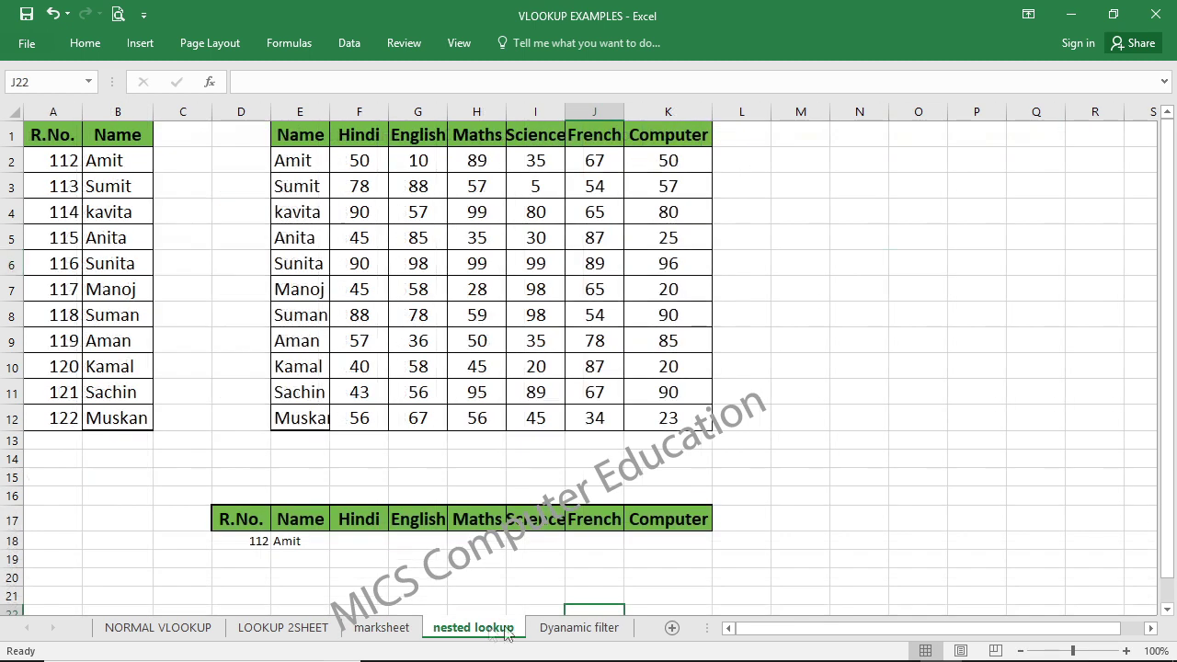
pyautogui.click(818, 447)
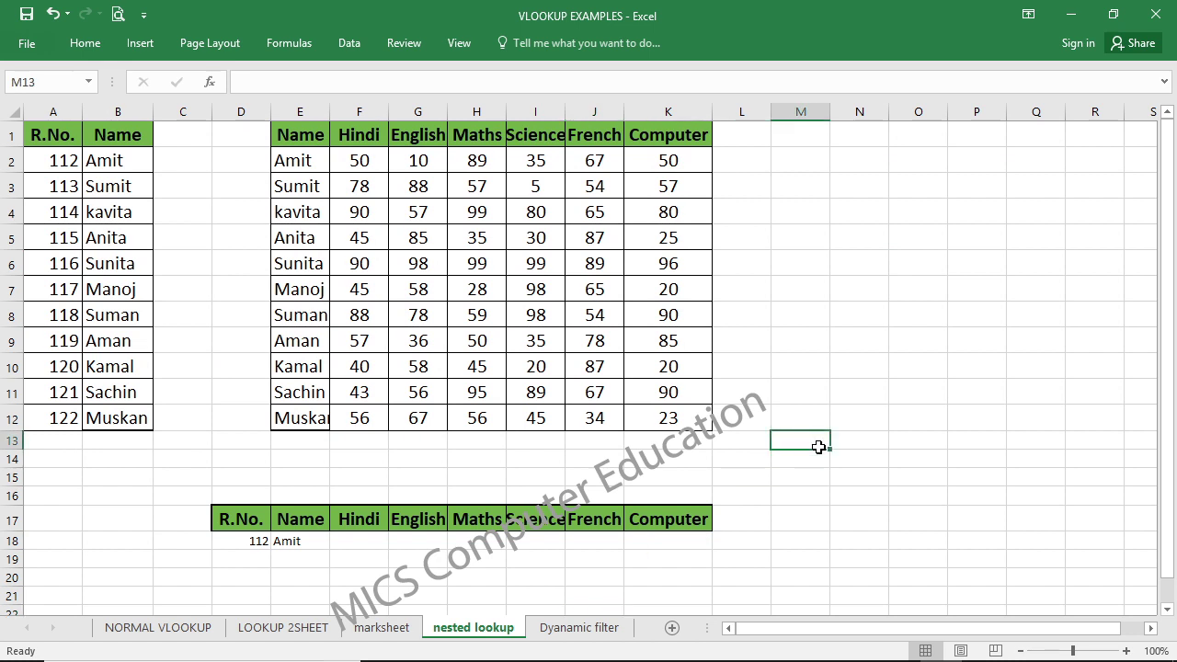
pyautogui.click(821, 520)
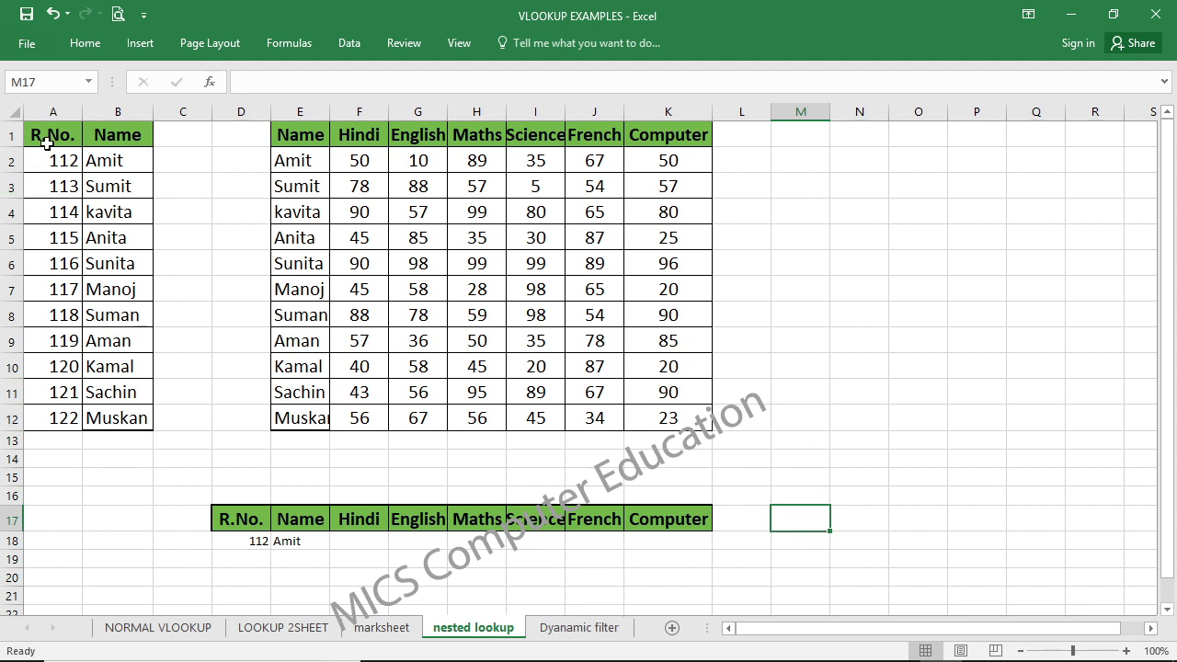
pyautogui.moveTo(44, 135); pyautogui.dragTo(132, 414)
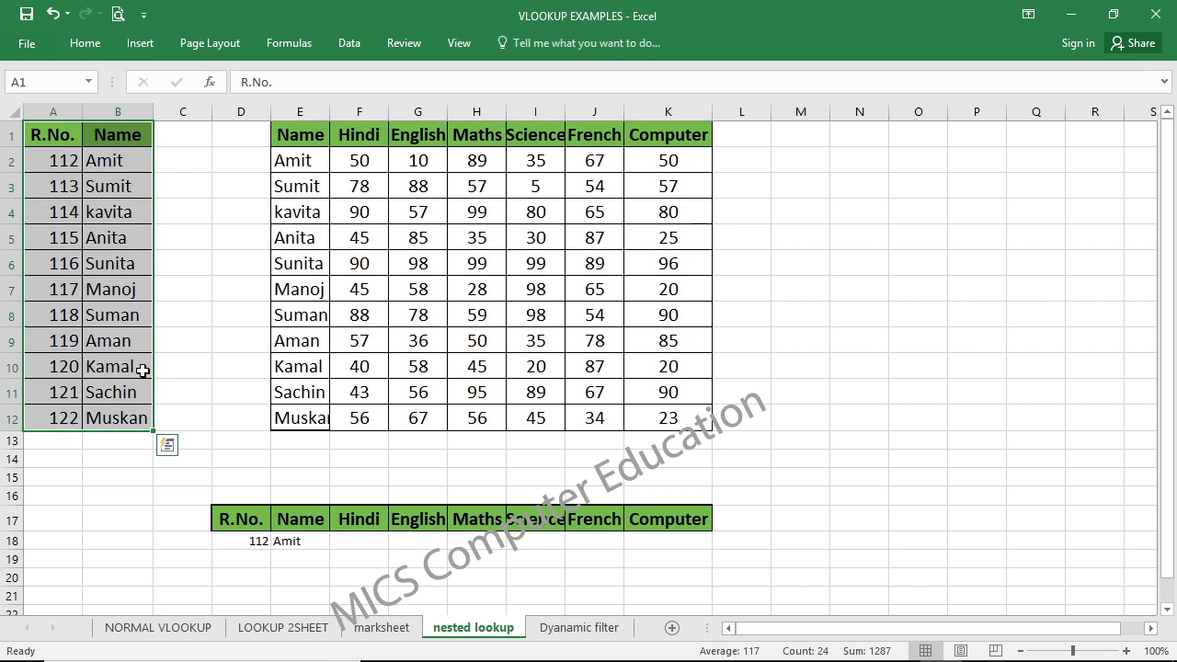
# Step: Highlight the roll numbers A2:A12 against the marks table starting at Amit
pyautogui.click(284, 156)
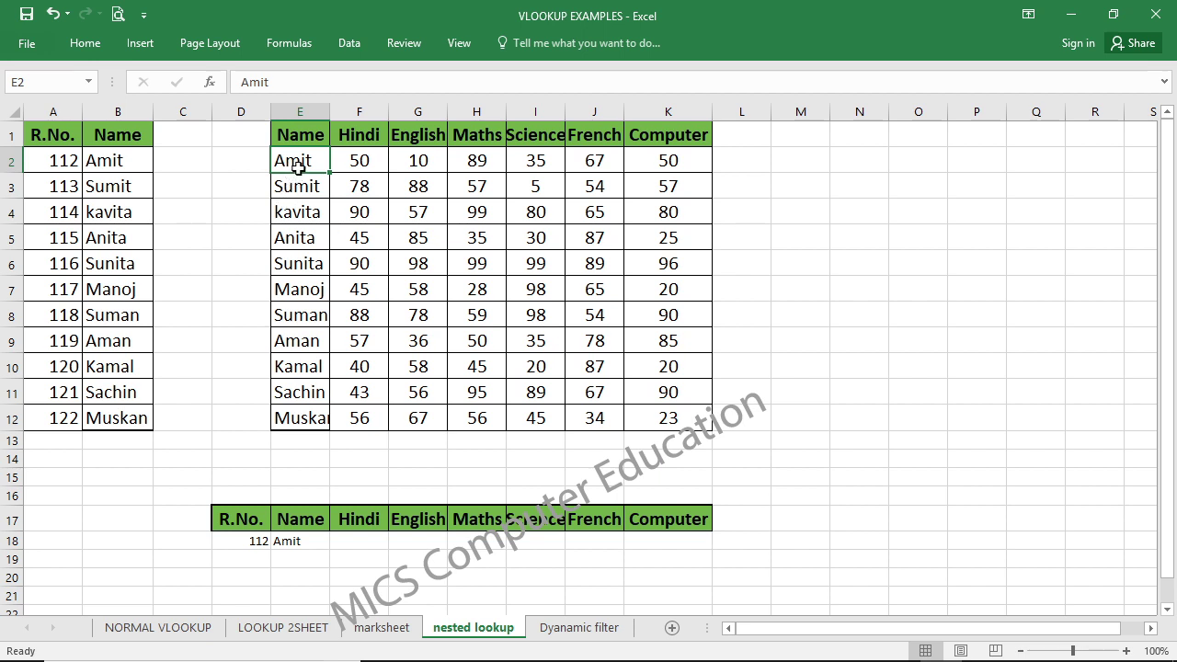
pyautogui.click(119, 162)
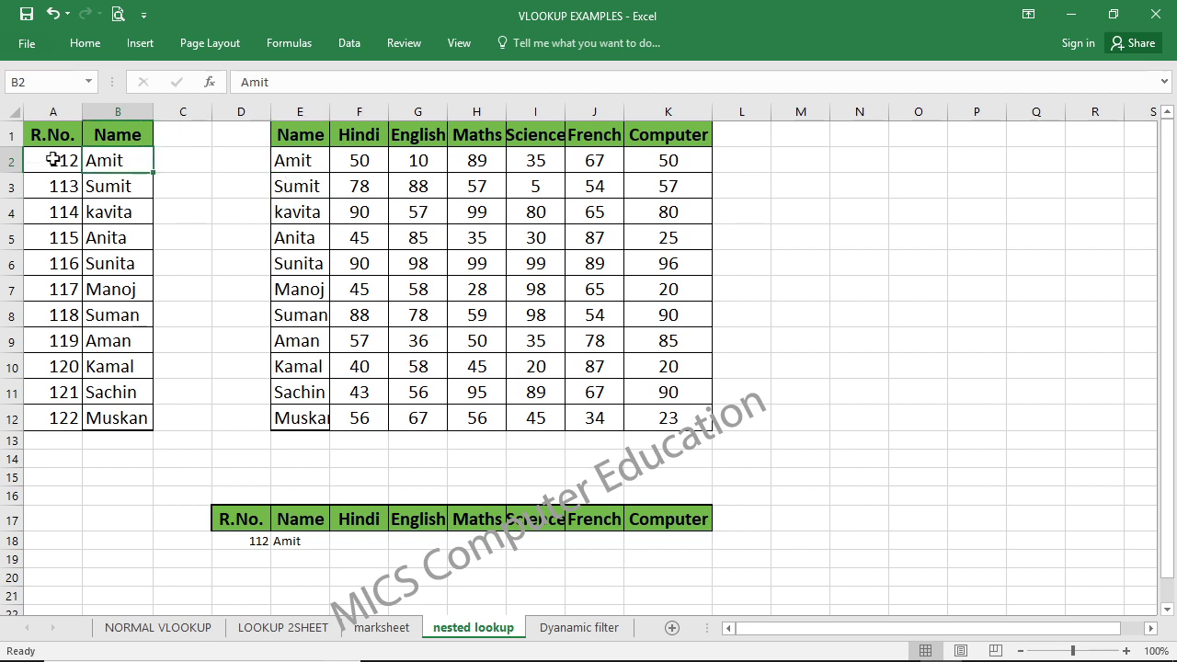
pyautogui.click(54, 160)
pyautogui.moveTo(54, 160); pyautogui.dragTo(60, 416)
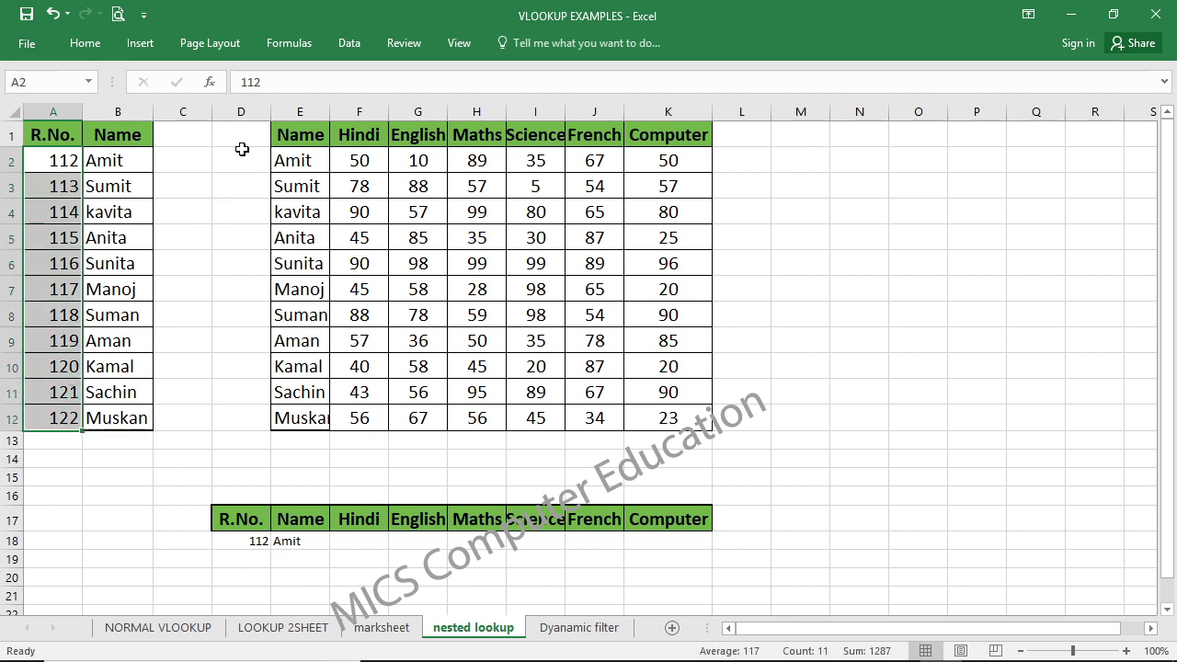
pyautogui.click(239, 157)
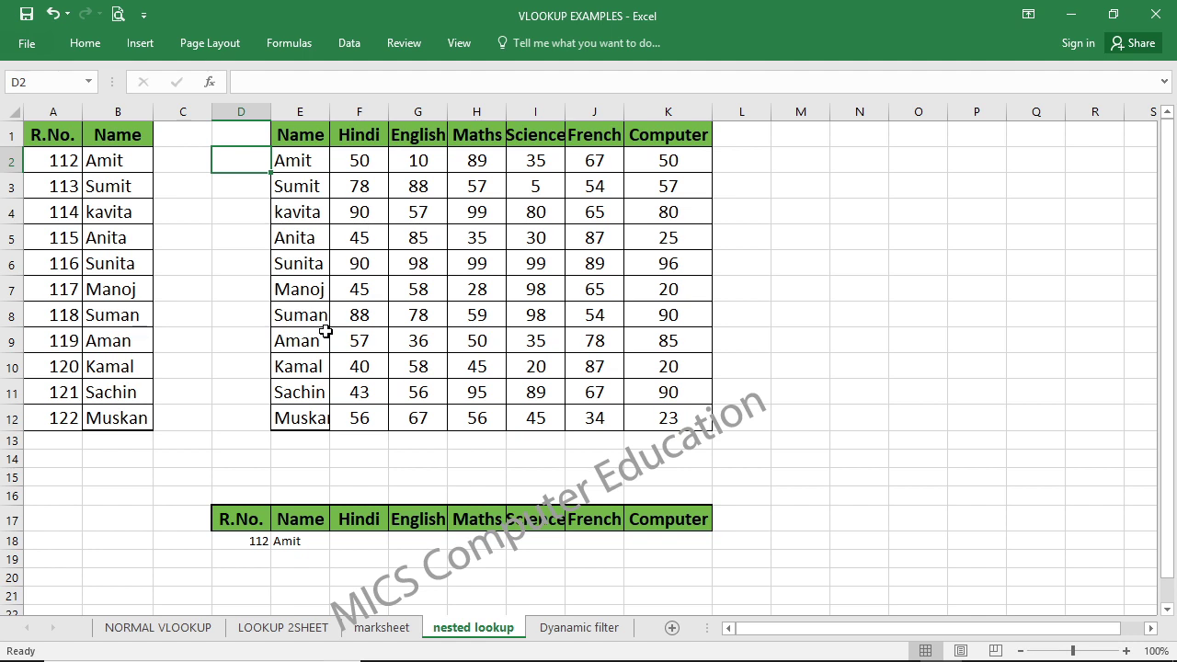
# Step: Trace roll 112 to Amit and 113 to kavita's Hindi mark 90, then select D18
pyautogui.click(59, 161)
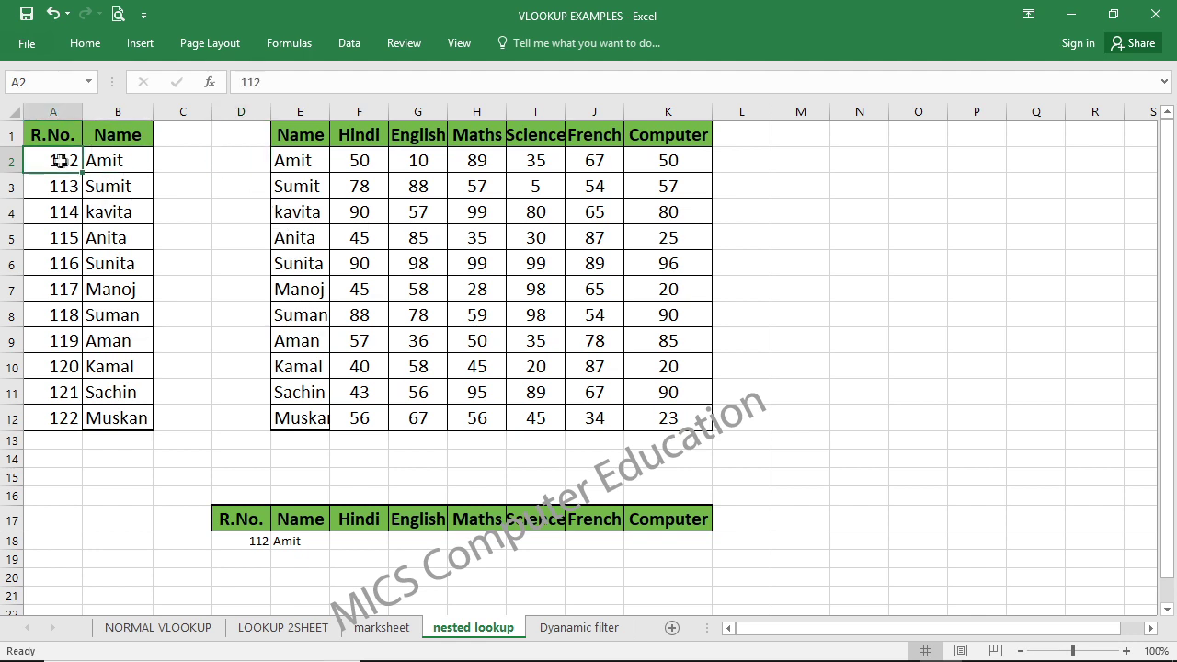
pyautogui.click(274, 163)
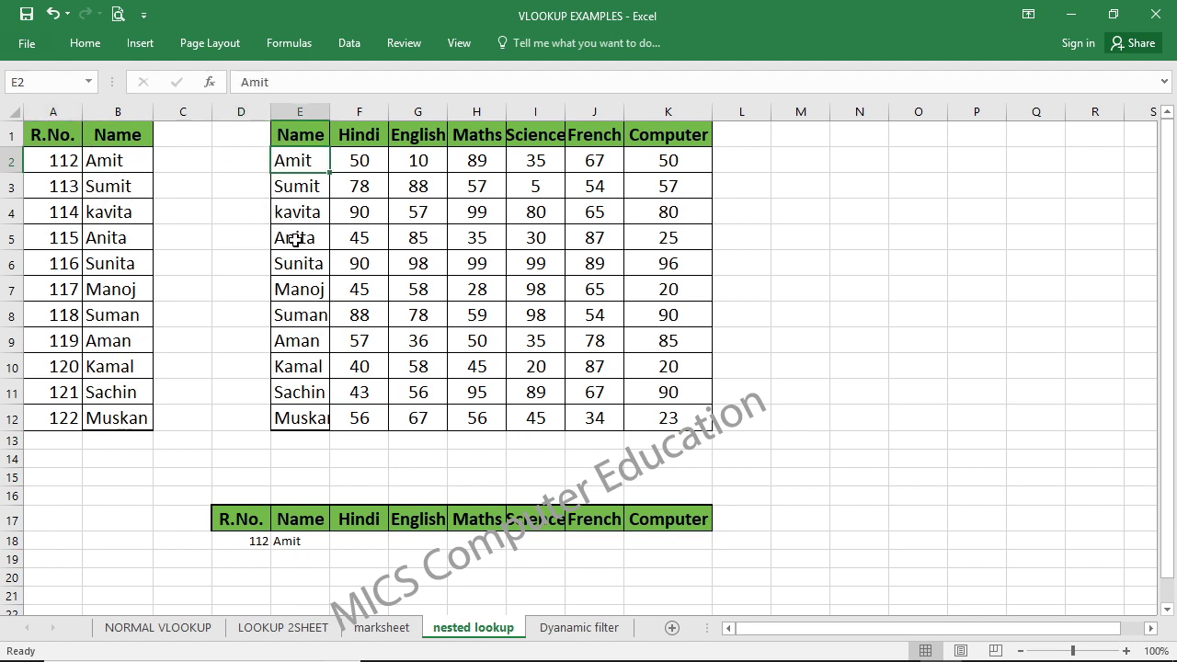
pyautogui.click(55, 181)
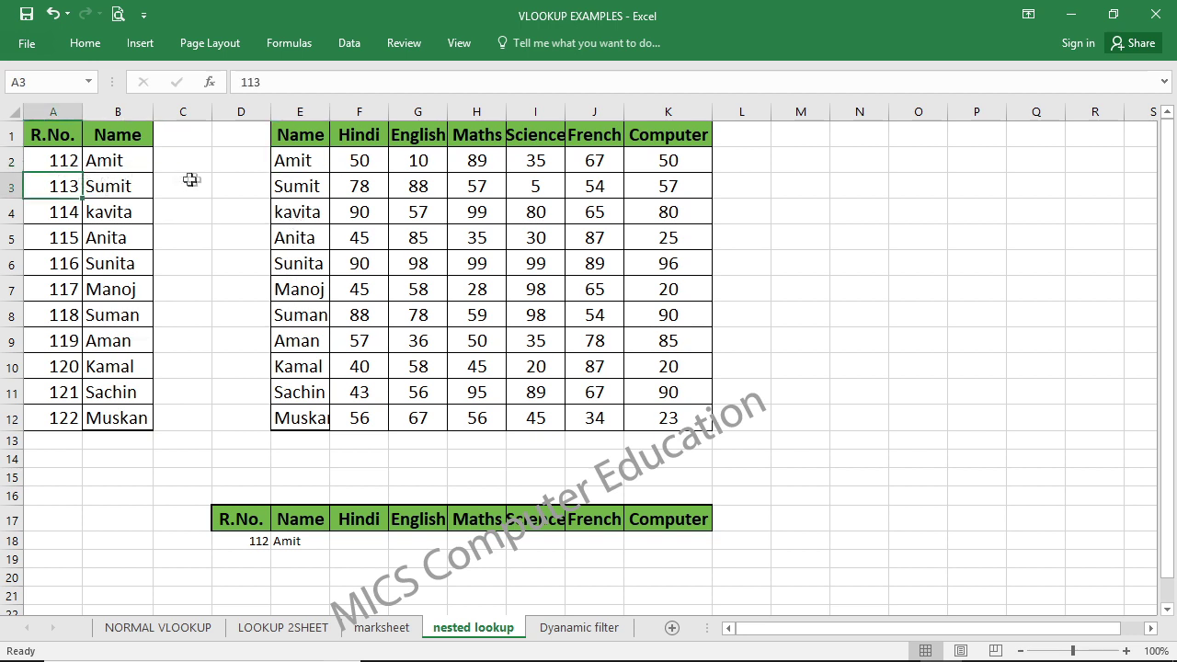
pyautogui.click(263, 186)
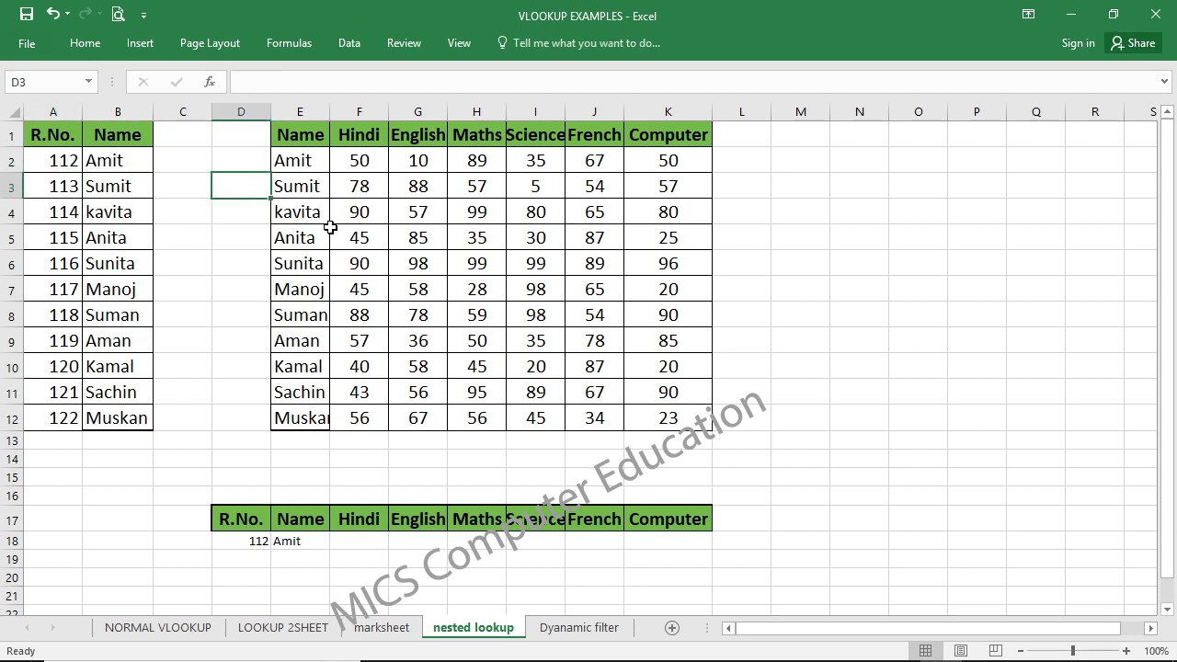
pyautogui.click(87, 213)
pyautogui.click(372, 213)
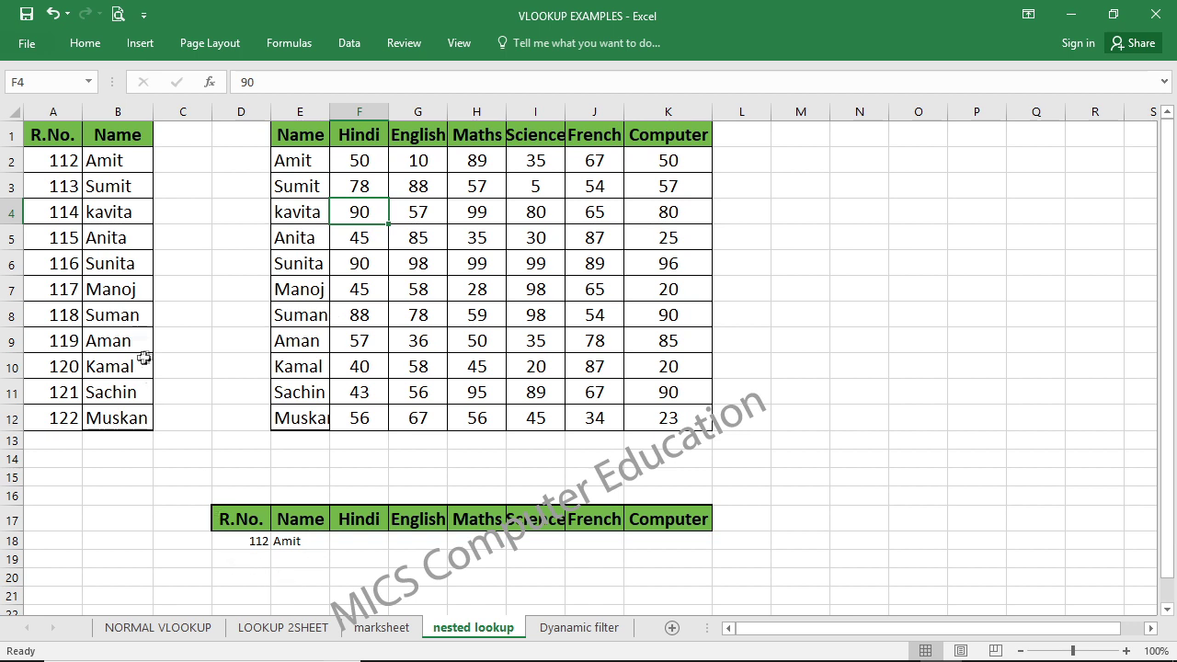
pyautogui.click(245, 544)
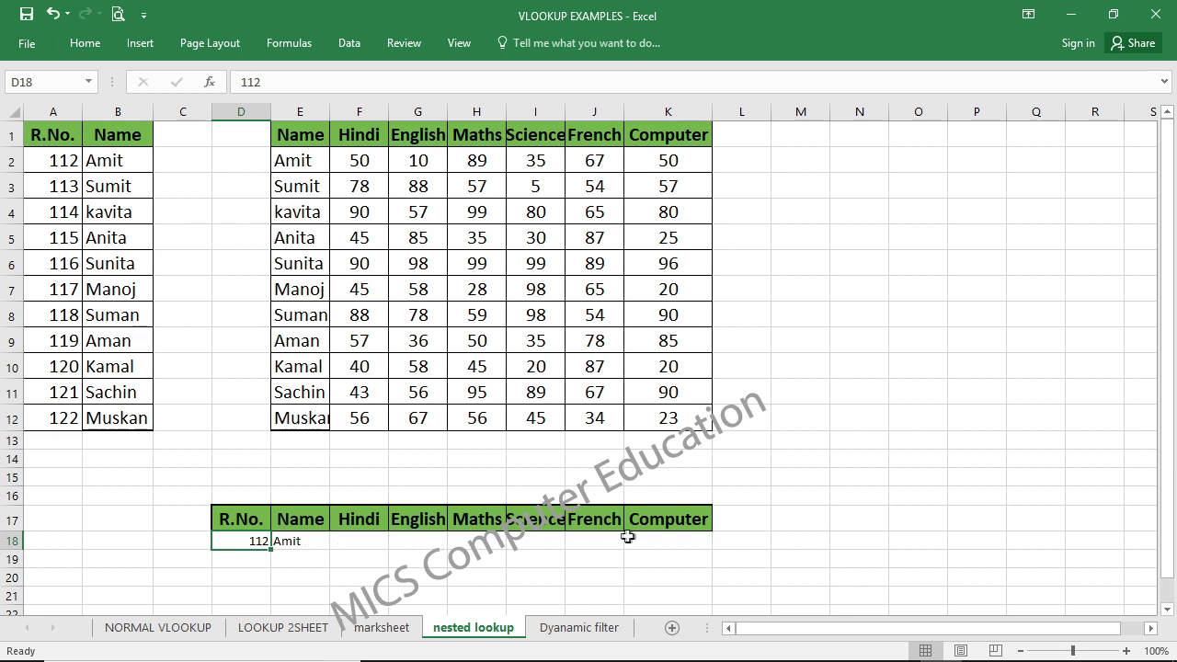
pyautogui.click(304, 544)
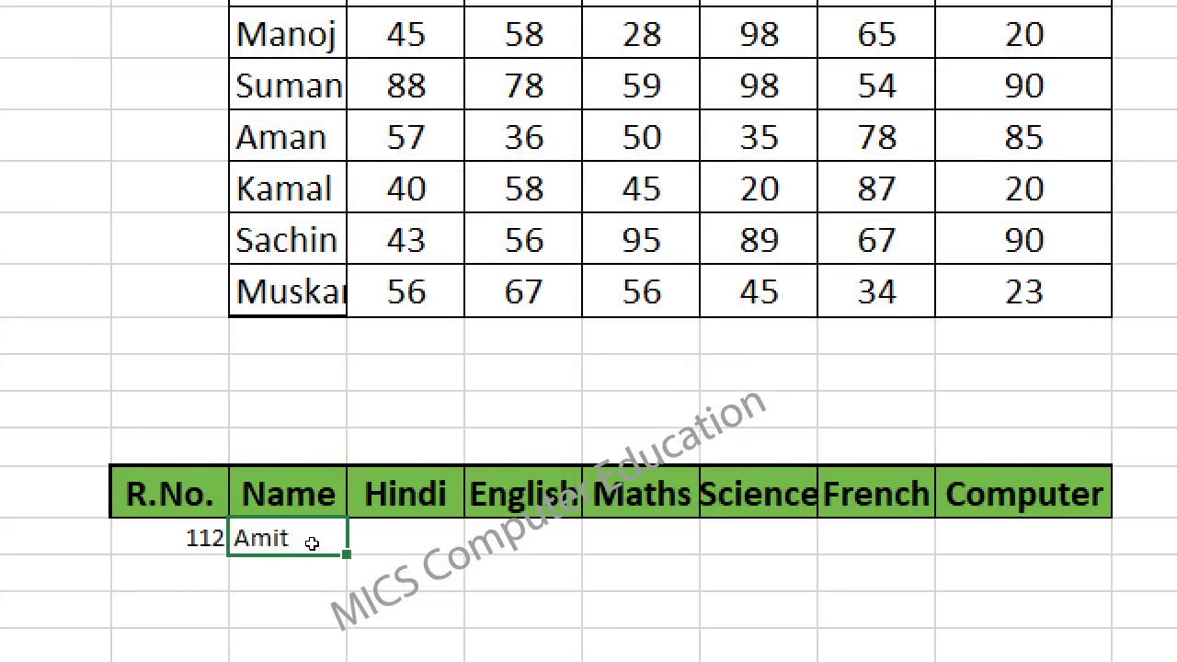
pyautogui.doubleClick(312, 543)
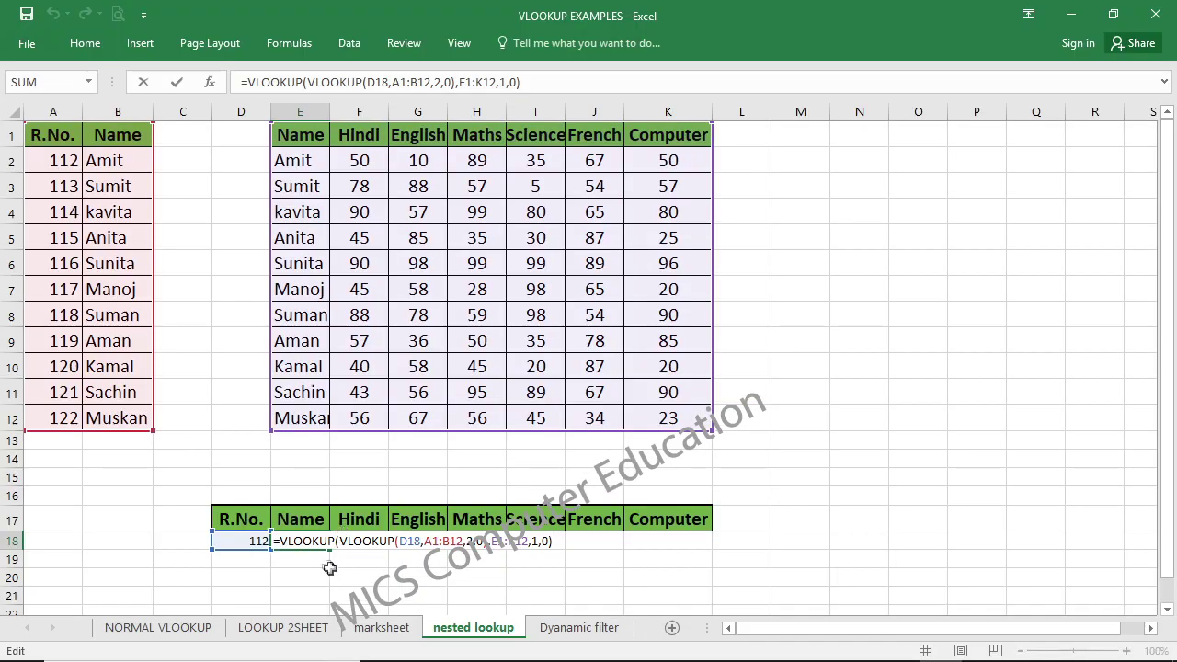
pyautogui.moveTo(333, 540); pyautogui.dragTo(478, 540)
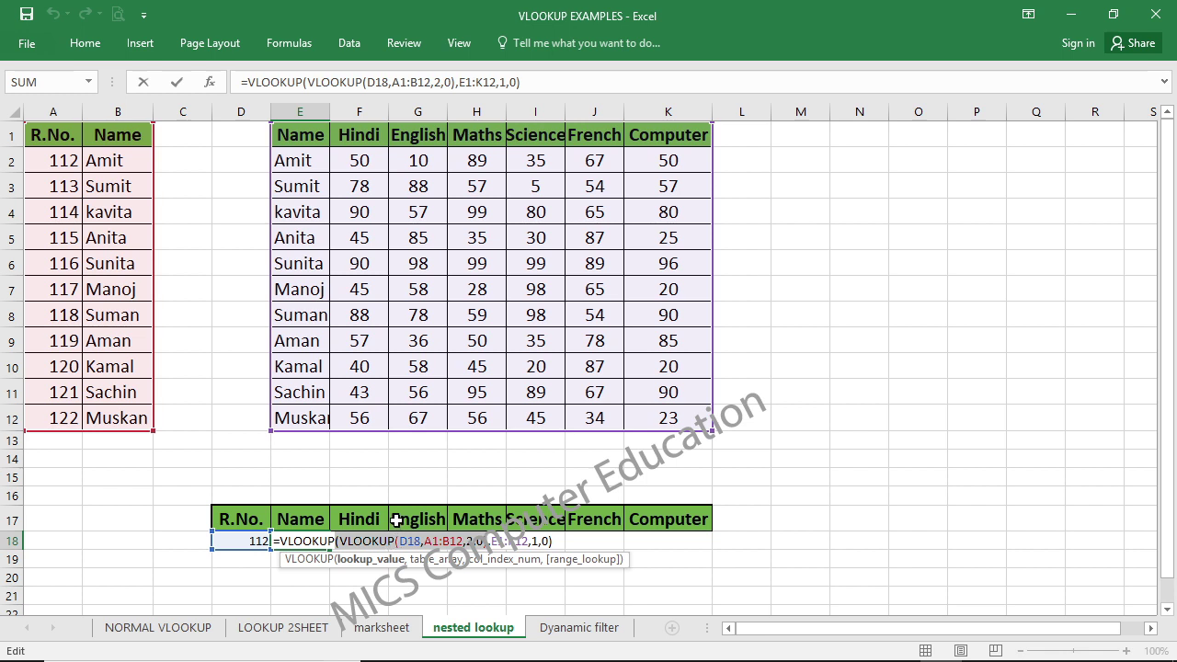
# Step: Enter =VLOOKUP(D18,A1:B12,2,0) in E21, removing a stray opening parenthesis, so it returns Amit
pyautogui.click(312, 593)
pyautogui.write('=')
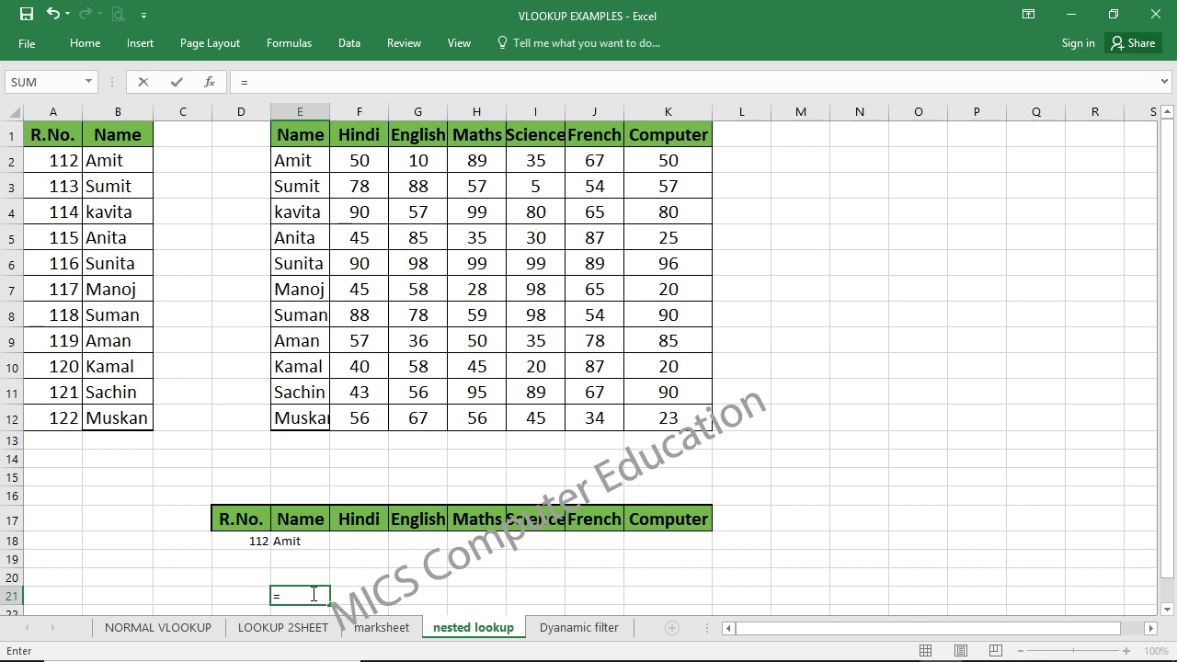
pyautogui.write('(VLOOKUP(D18,A1:B12,2,0)')
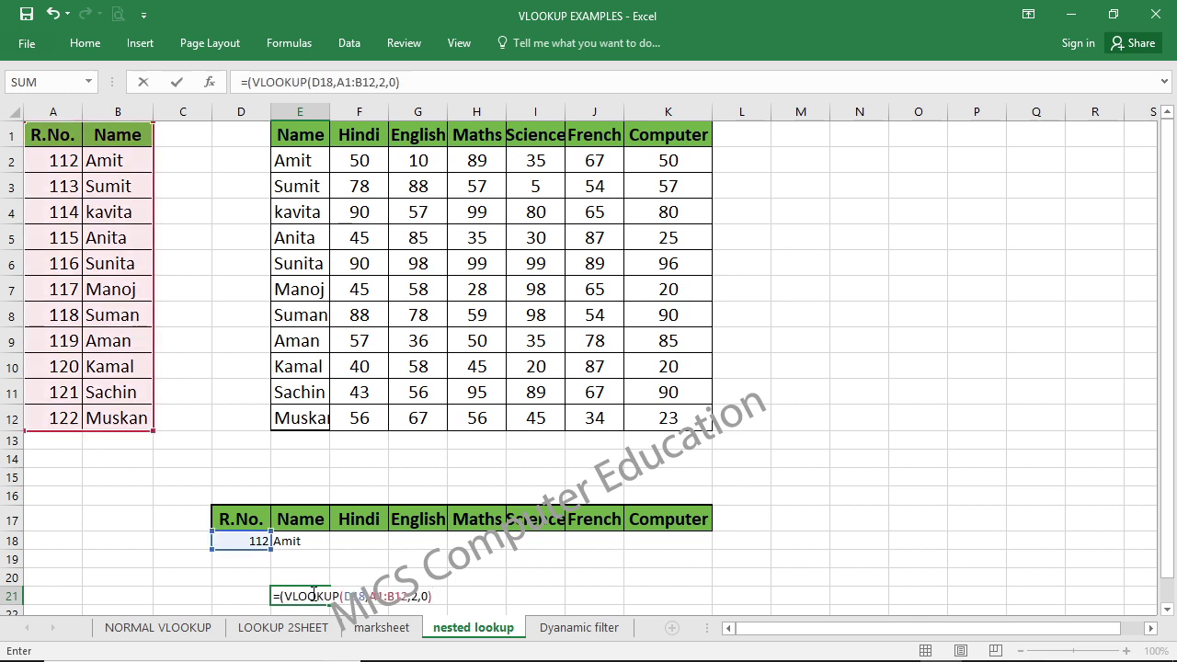
pyautogui.press('Return')
pyautogui.press('n')
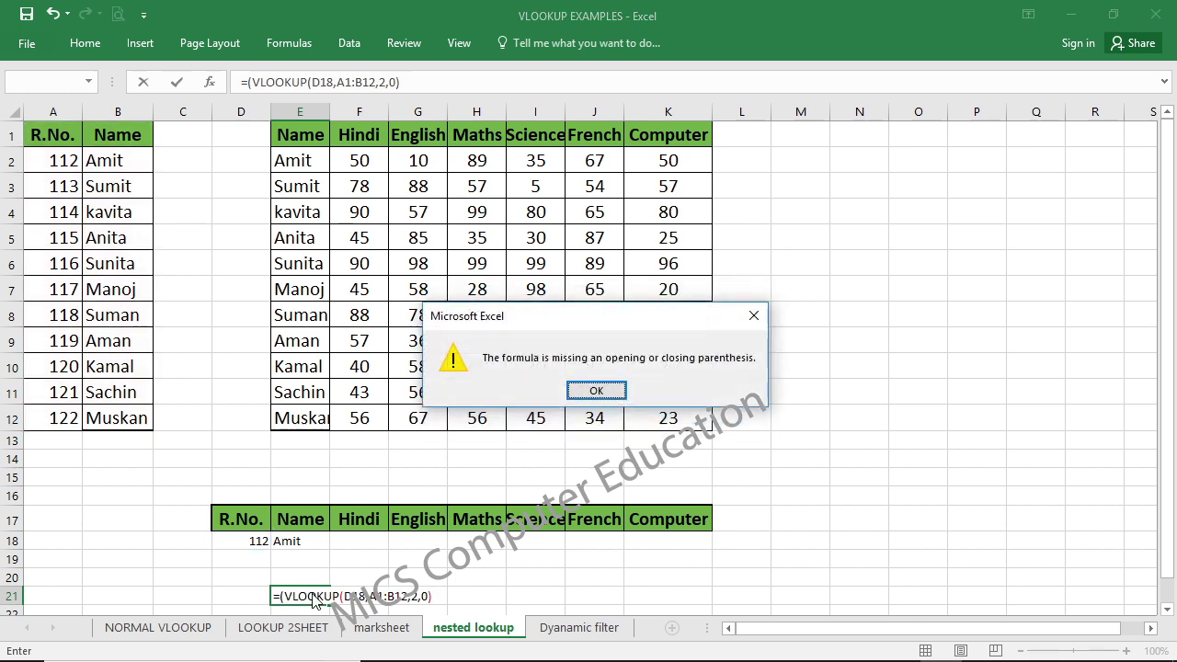
pyautogui.press('Return')
pyautogui.press('Left')
pyautogui.press('Left')
pyautogui.press('Left')
pyautogui.press('Left')
pyautogui.press('Left')
pyautogui.press('Left')
pyautogui.press('Left')
pyautogui.press('Left')
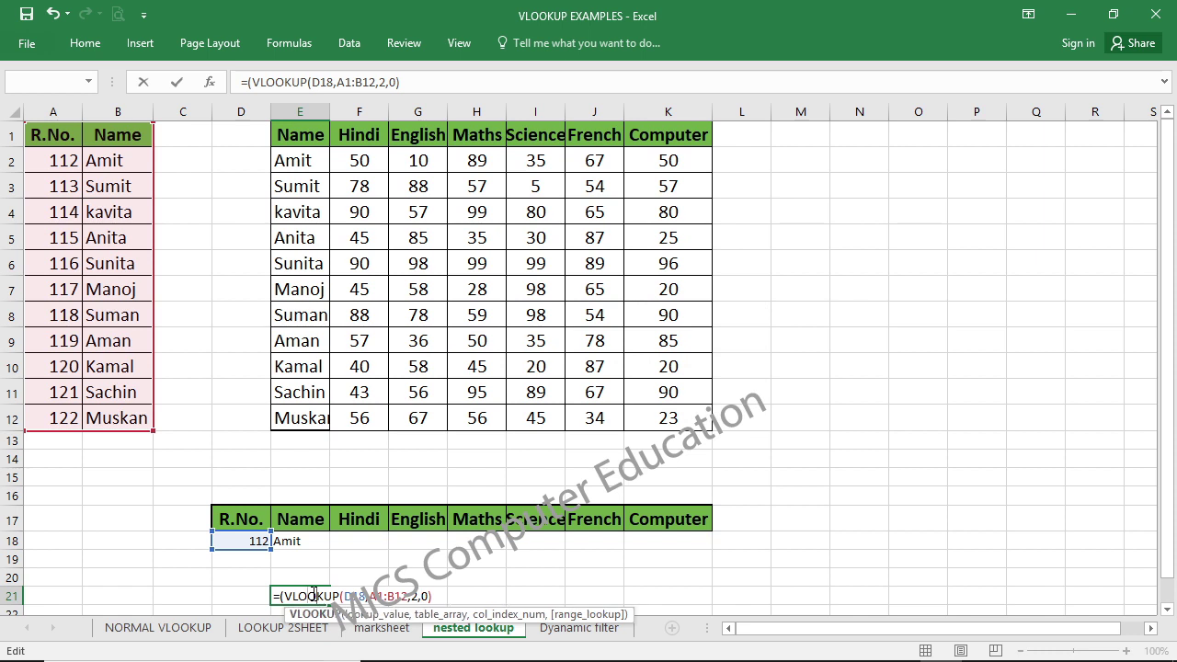
pyautogui.press('Left')
pyautogui.press('Left')
pyautogui.press('Left')
pyautogui.press('BackSpace')
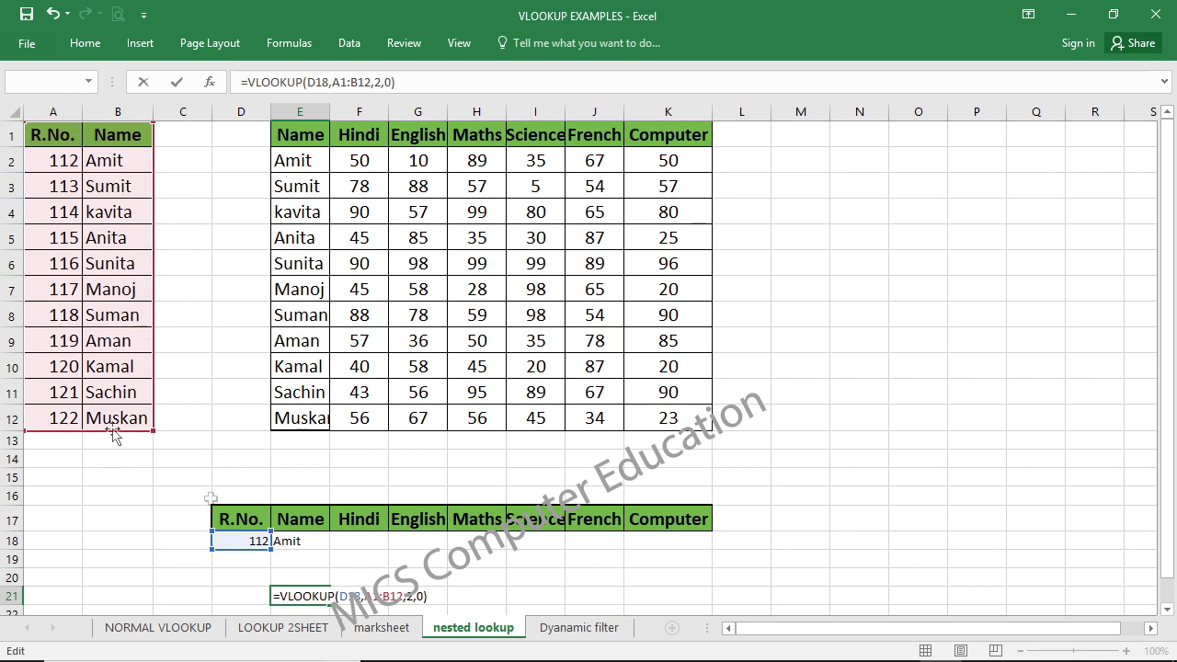
pyautogui.press('Return')
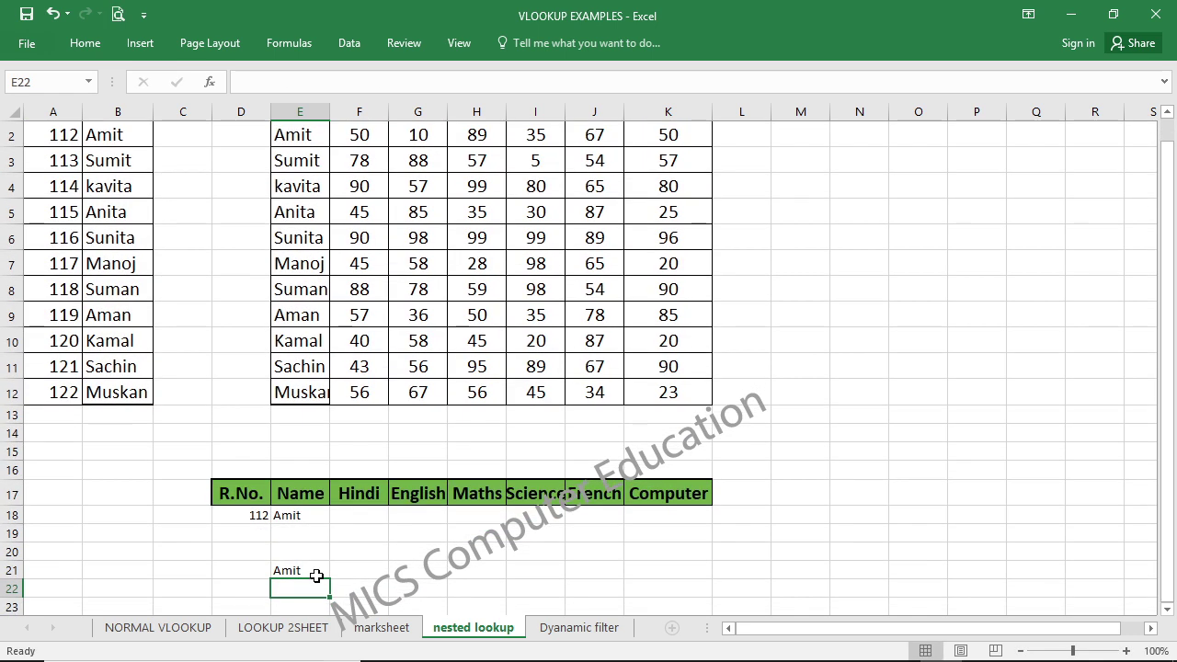
pyautogui.click(312, 571)
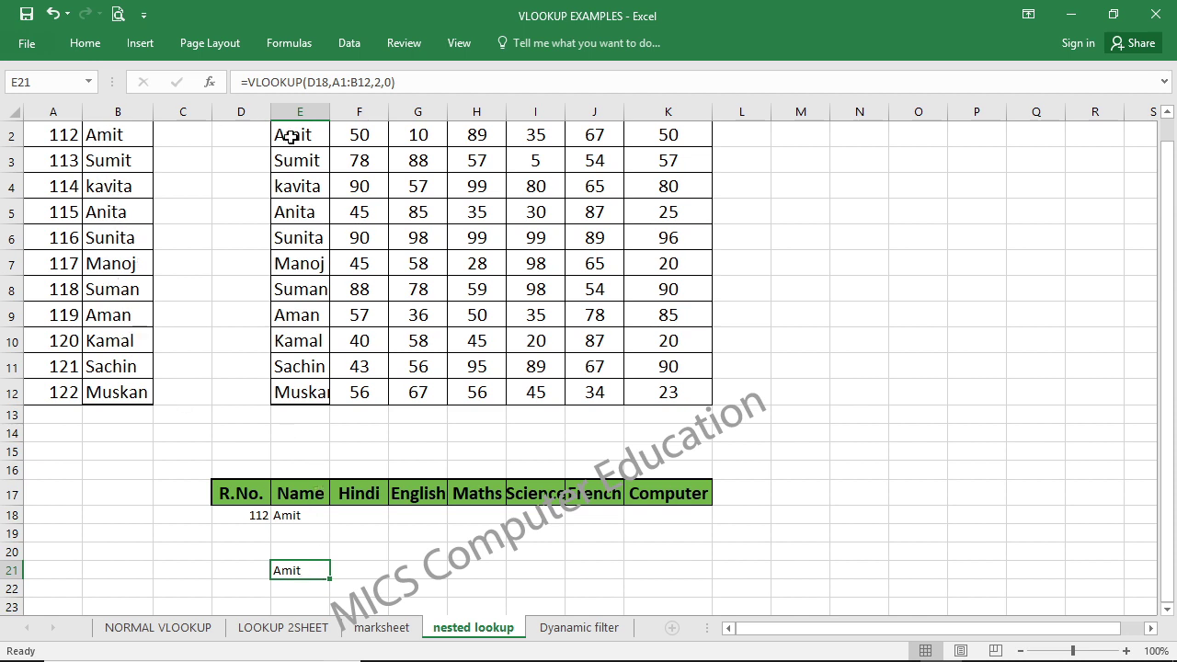
pyautogui.scroll(1, 373, 301)
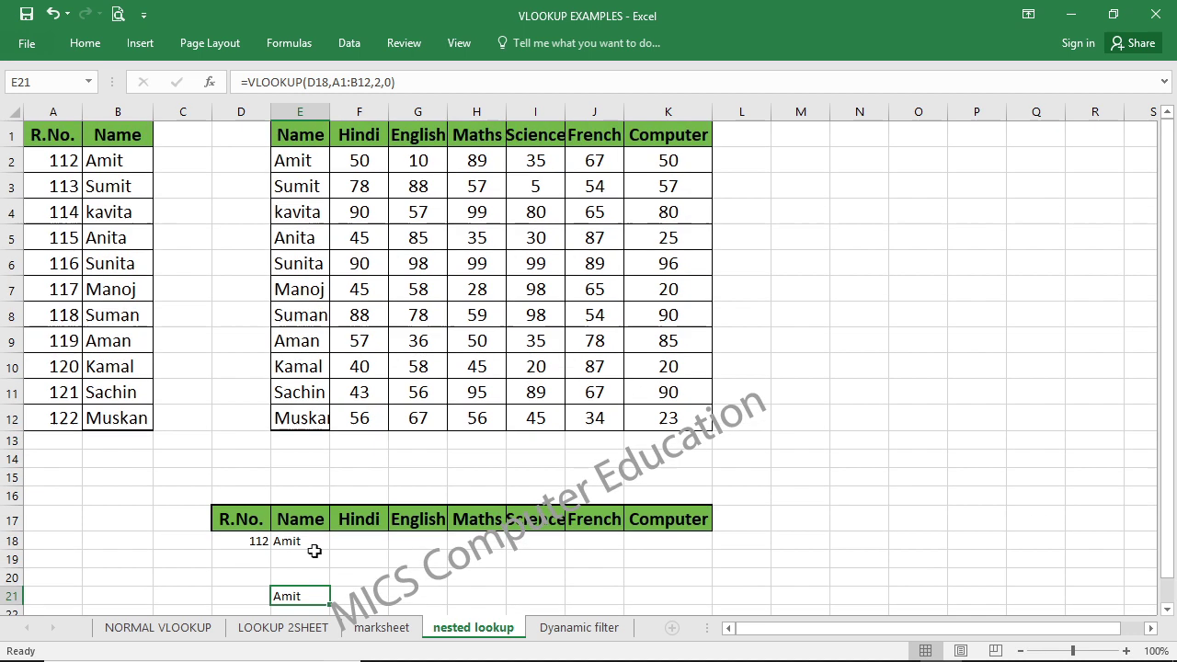
# Step: Enter the name lookup =(VLOOKUP(D18,A1:B12,2,0)) in F18, accepting Excel's suggested correction
pyautogui.click(360, 546)
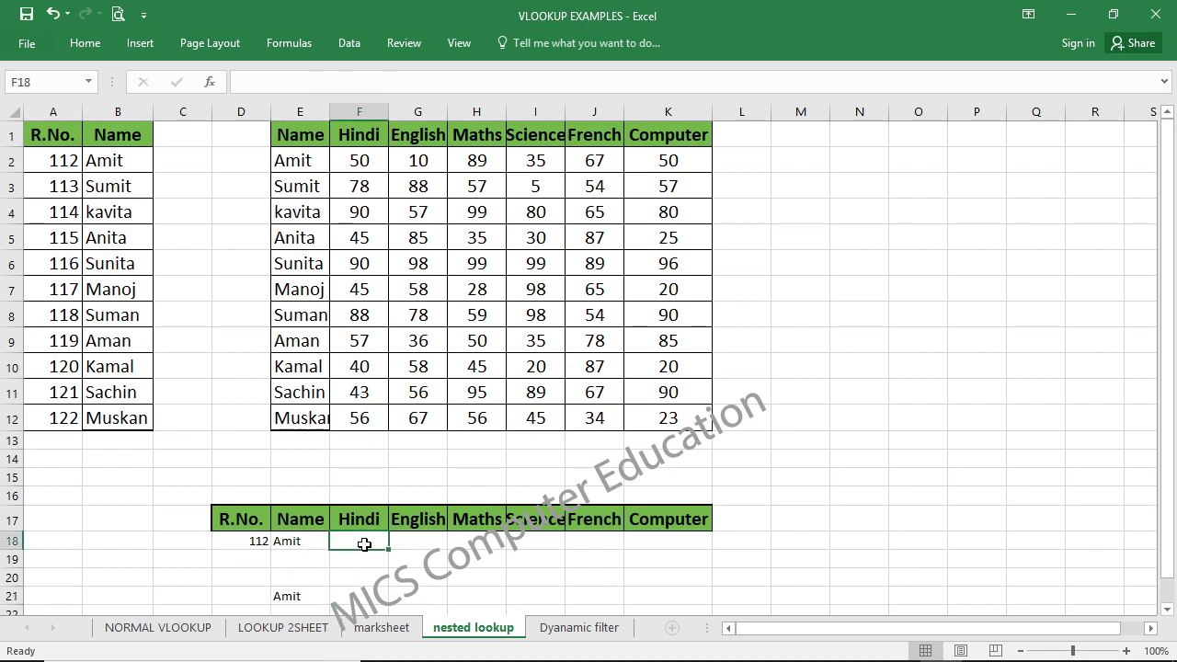
pyautogui.write('=')
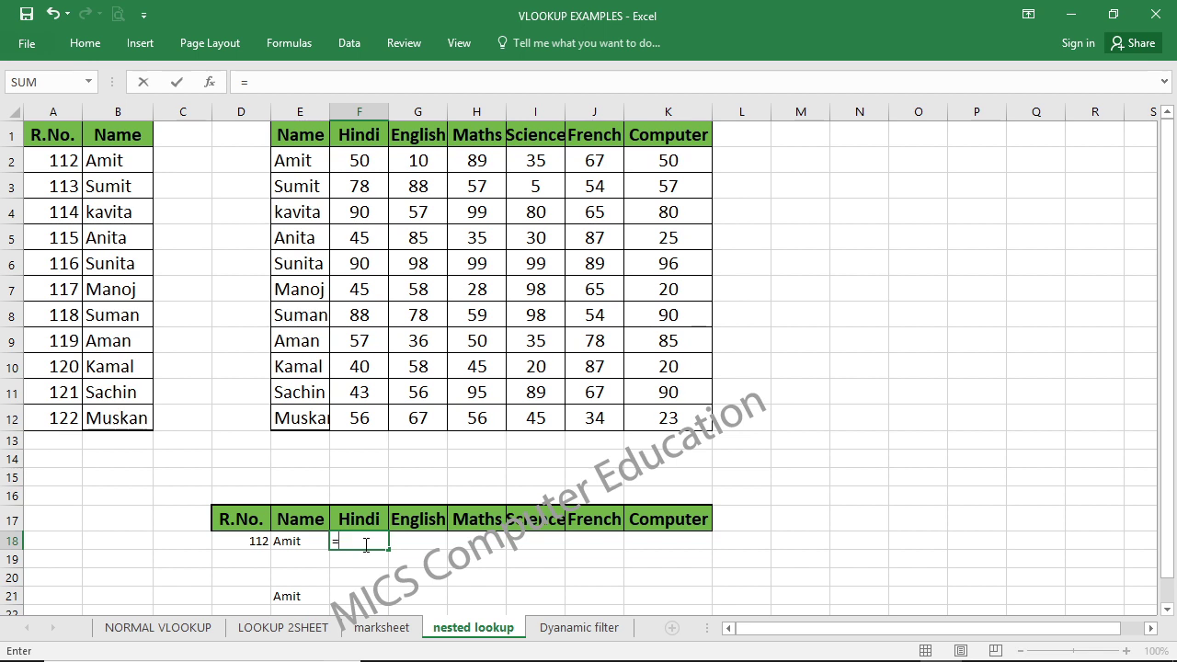
pyautogui.write('(VLOOKUP(D18,A1:B12,2,0)')
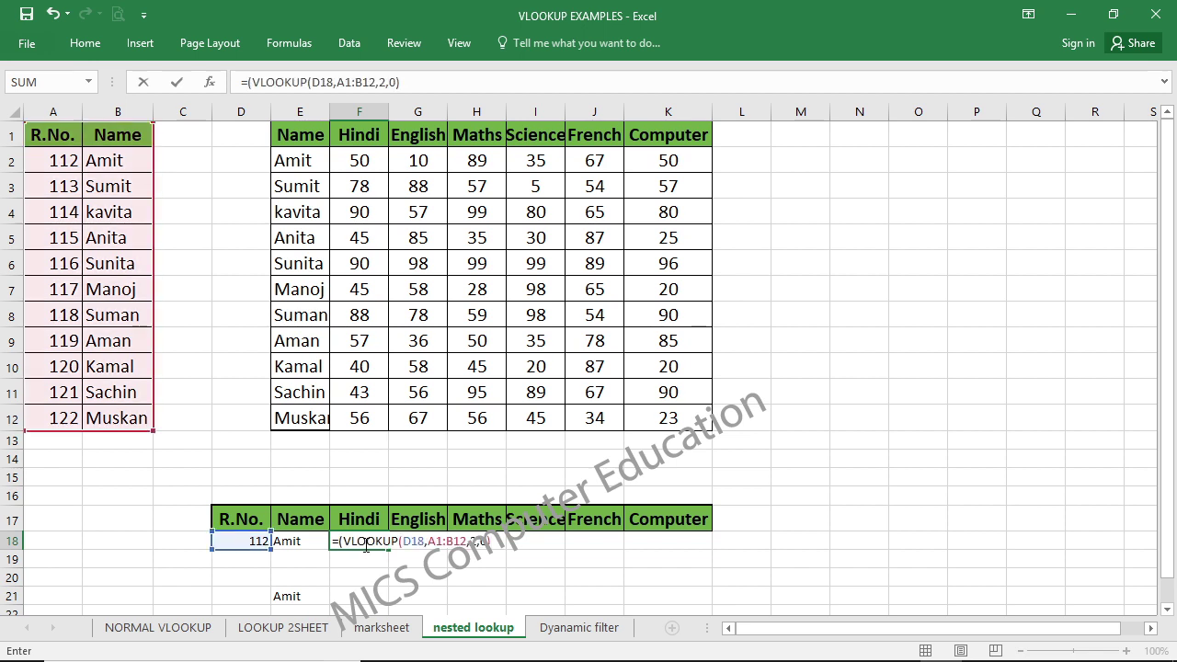
pyautogui.press('BackSpace')
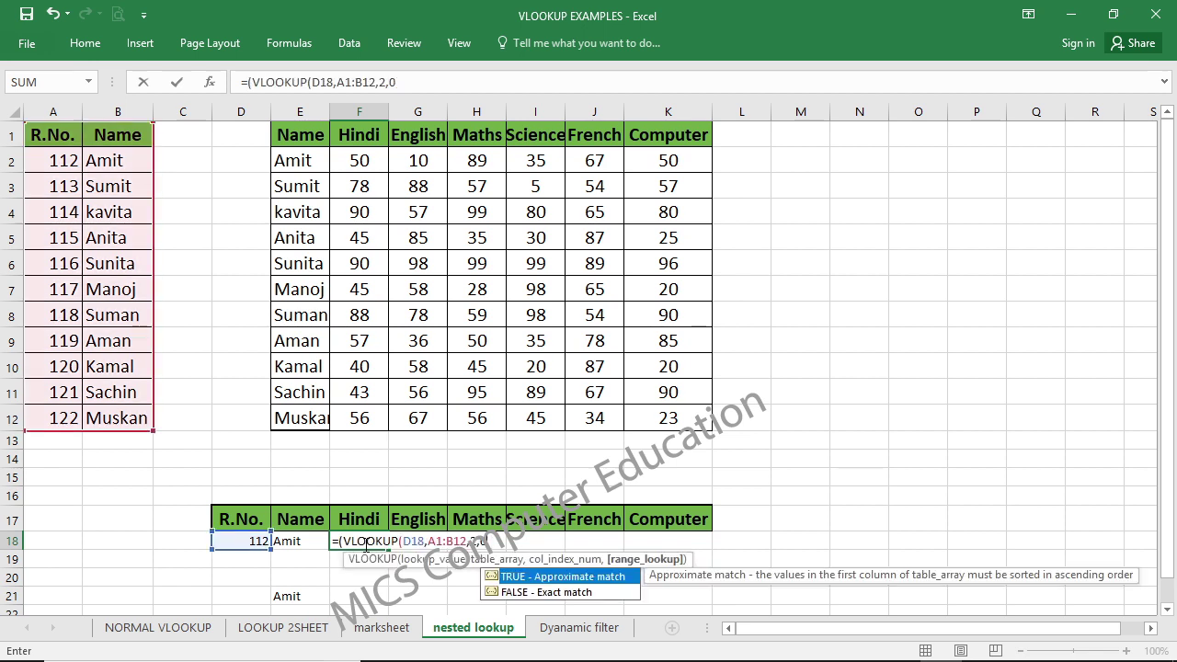
pyautogui.press('Return')
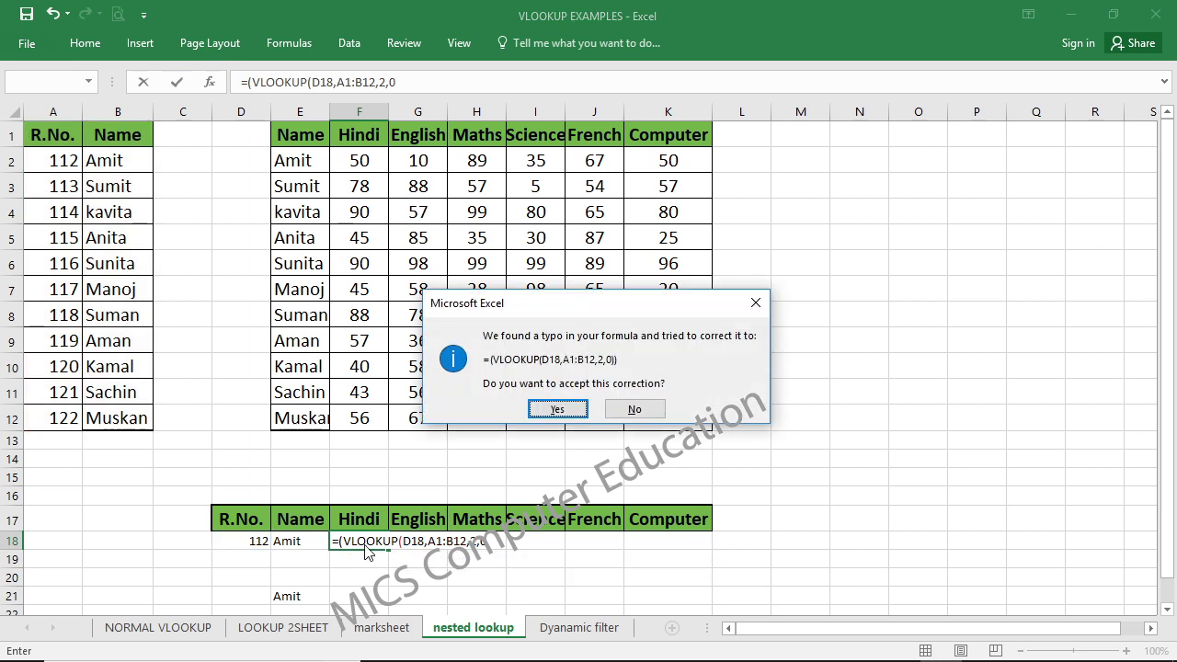
pyautogui.press('Return')
# Step: Clear F18's formula text back to a bare equals sign
pyautogui.doubleClick(364, 544)
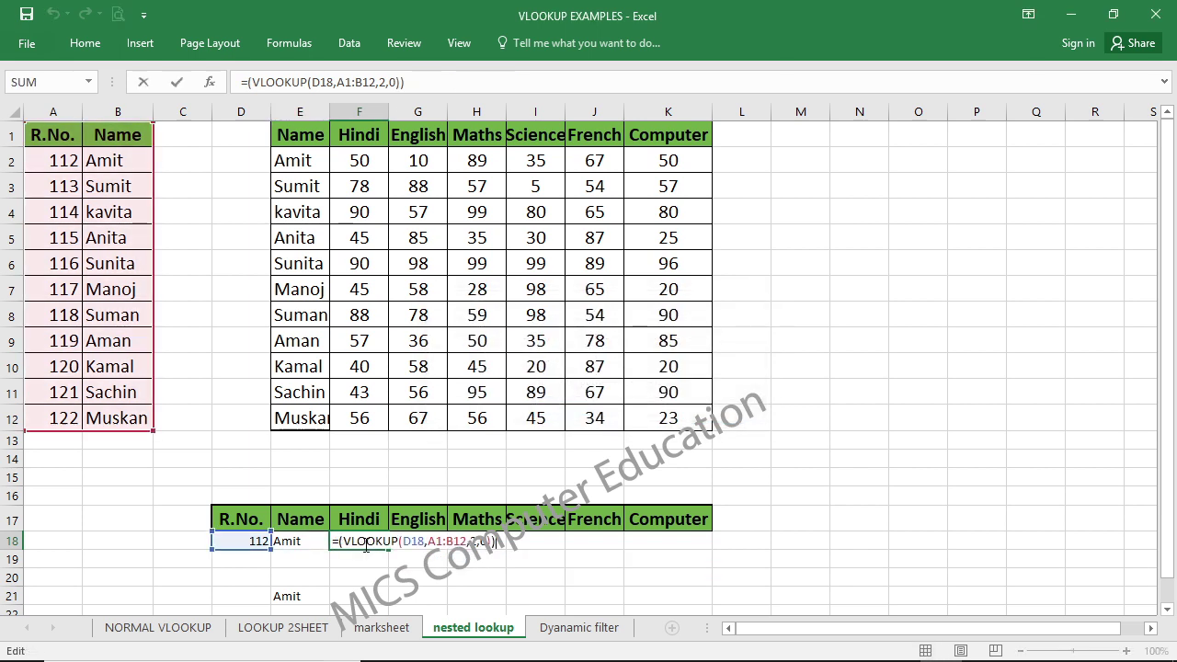
pyautogui.moveTo(338, 542); pyautogui.dragTo(497, 542)
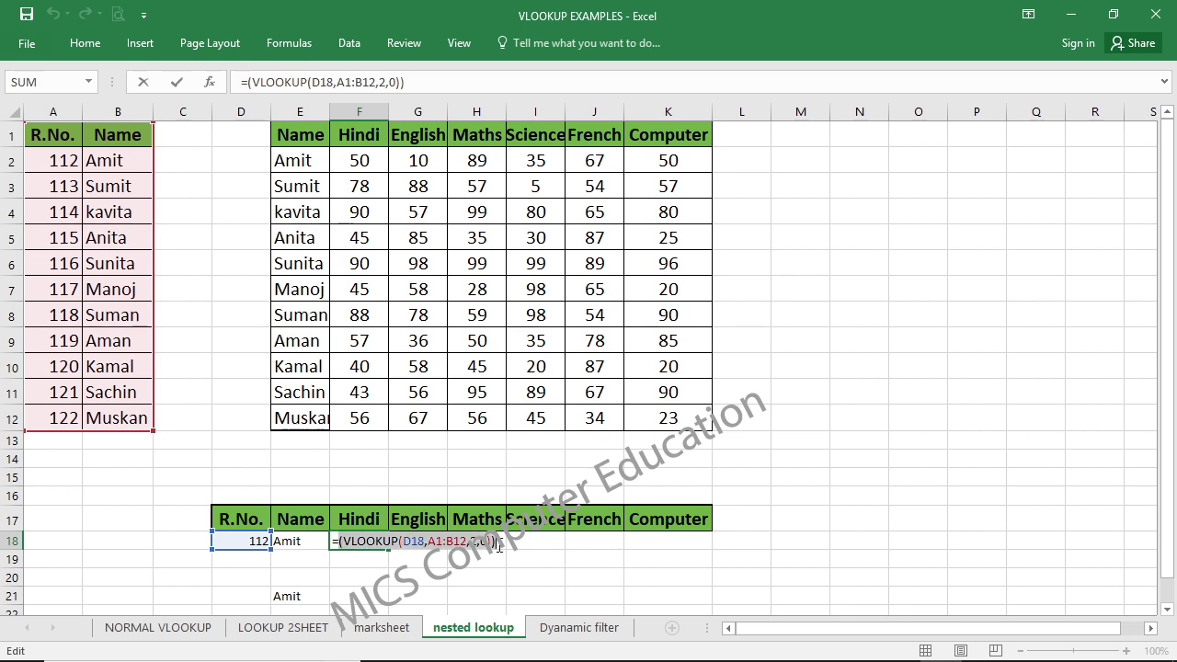
pyautogui.press('BackSpace')
# Step: In F18, enter the nested formula =VLOOKUP(VLOOKUP(D18,A1:B12,2,0),E1:K12,2,0)
pyautogui.write('v')
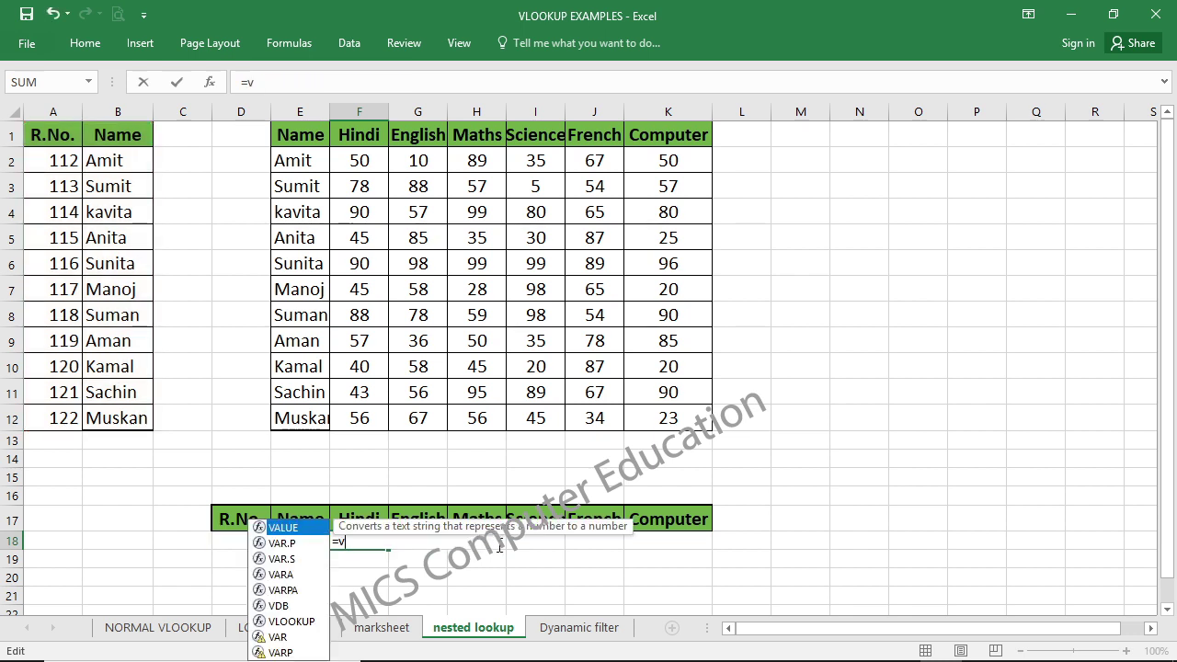
pyautogui.write('lo')
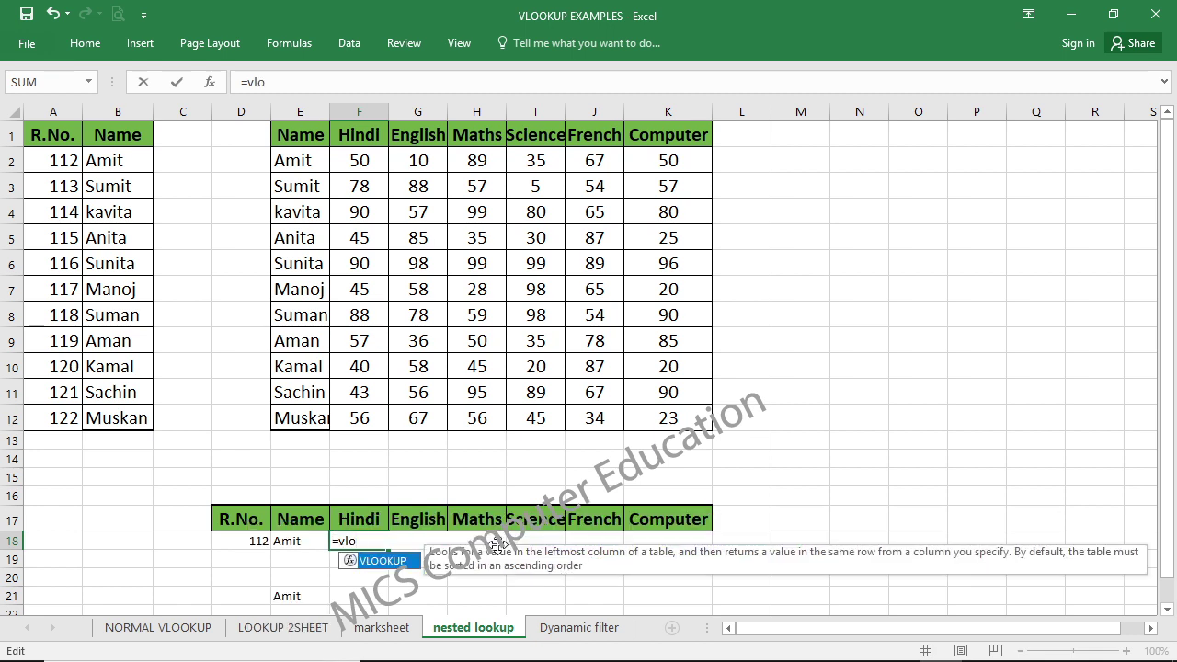
pyautogui.press('Tab')
pyautogui.click(243, 542)
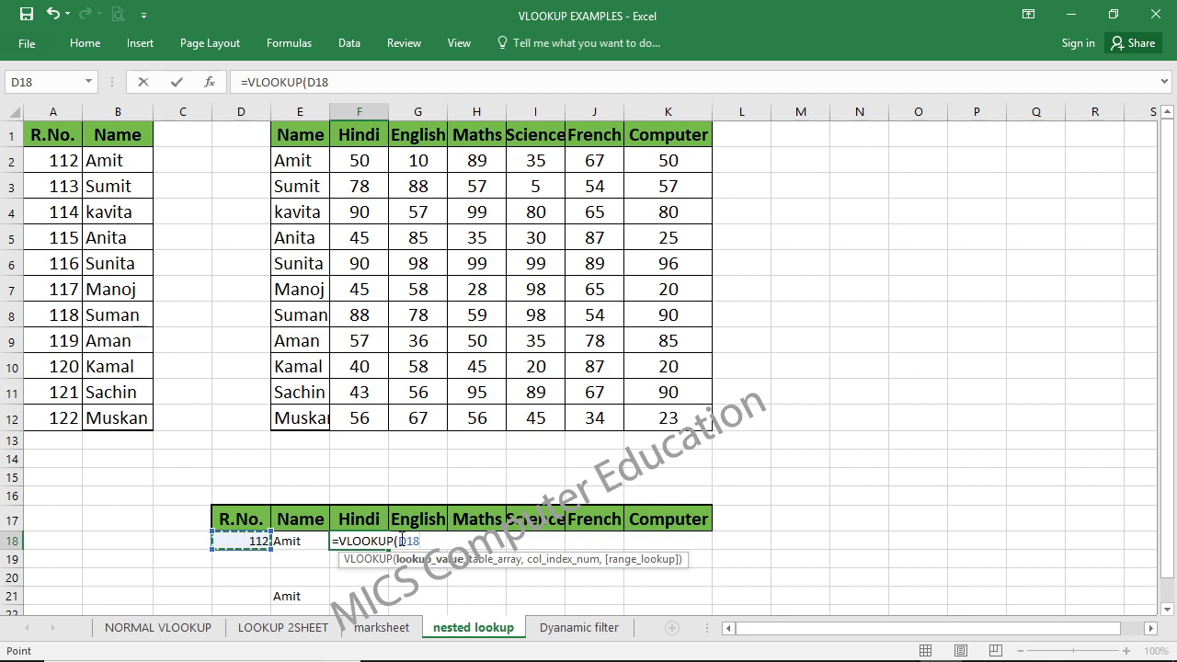
pyautogui.moveTo(401, 541); pyautogui.dragTo(428, 540)
pyautogui.write('(VLOOKUP(D18,A1:B12,2,0),')
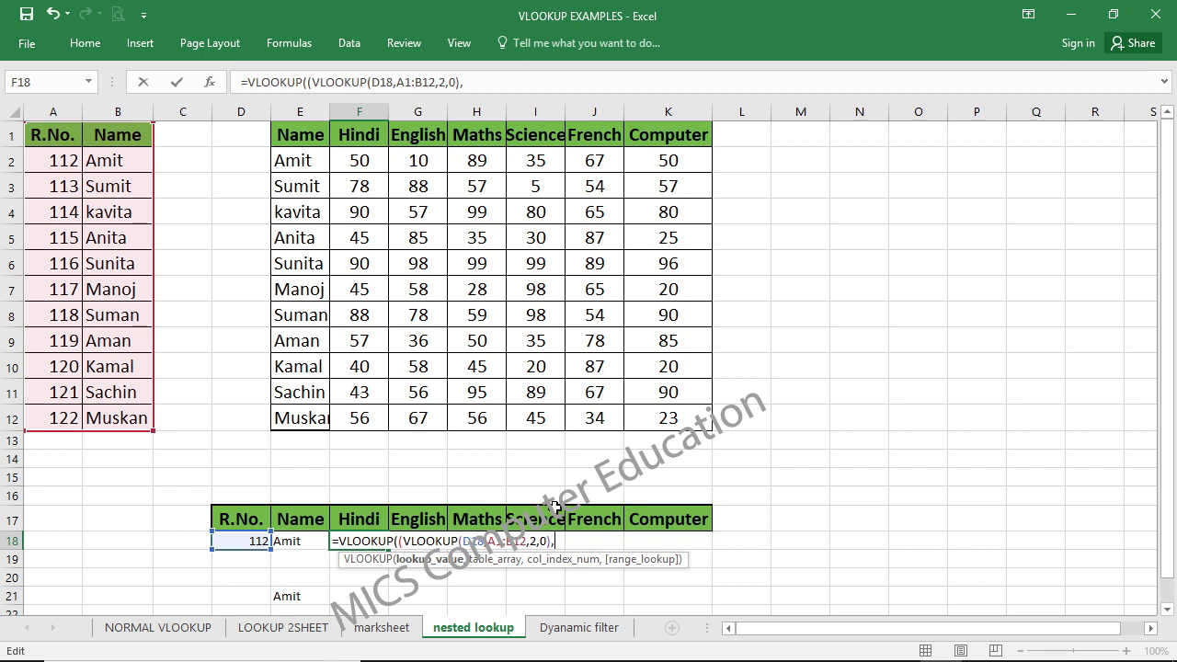
pyautogui.moveTo(308, 134)
pyautogui.mouseDown()
pyautogui.moveTo(642, 373)
pyautogui.moveTo(663, 424)
pyautogui.mouseUp()
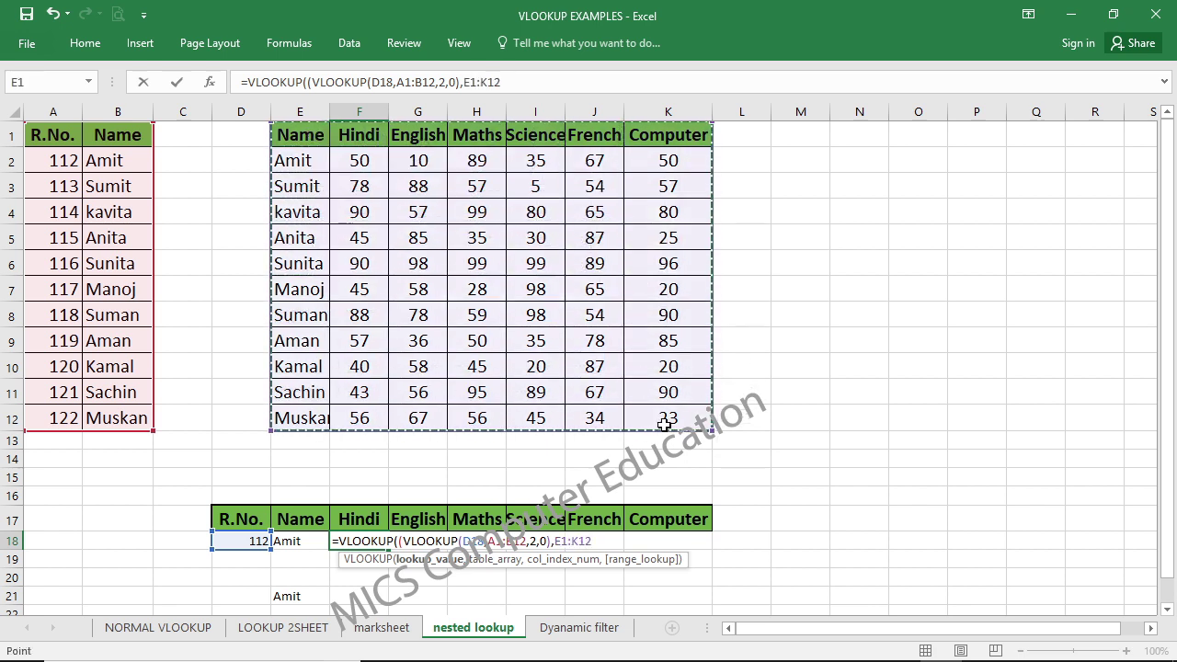
pyautogui.write(',2')
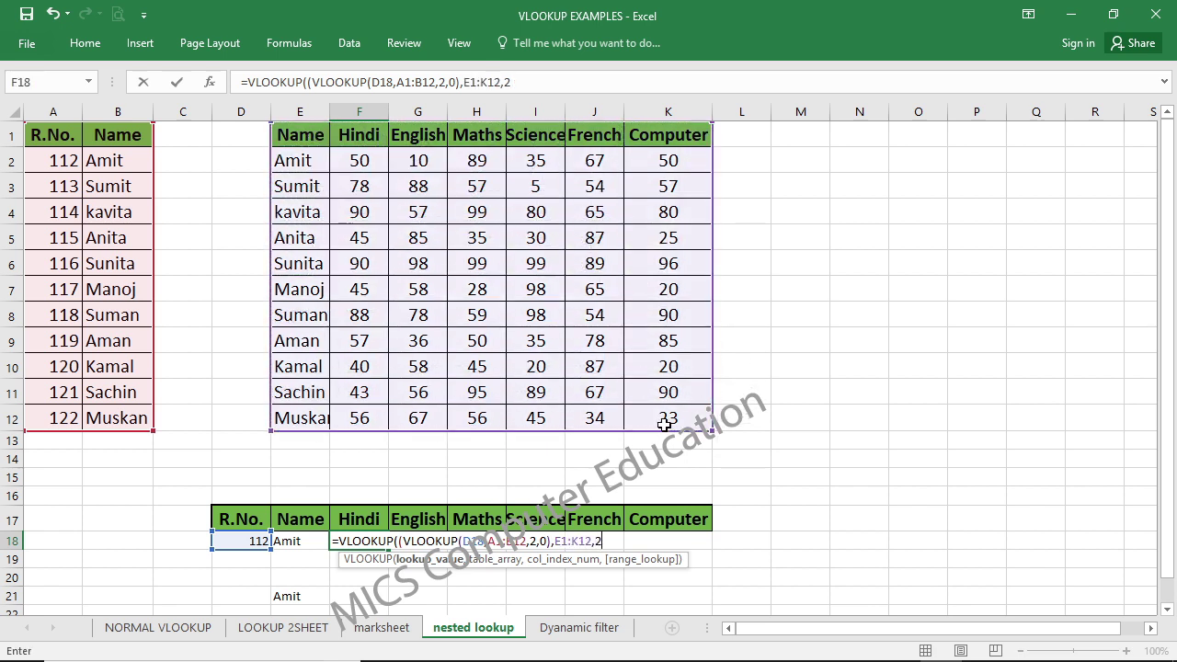
pyautogui.write(',0')
pyautogui.press('Return')
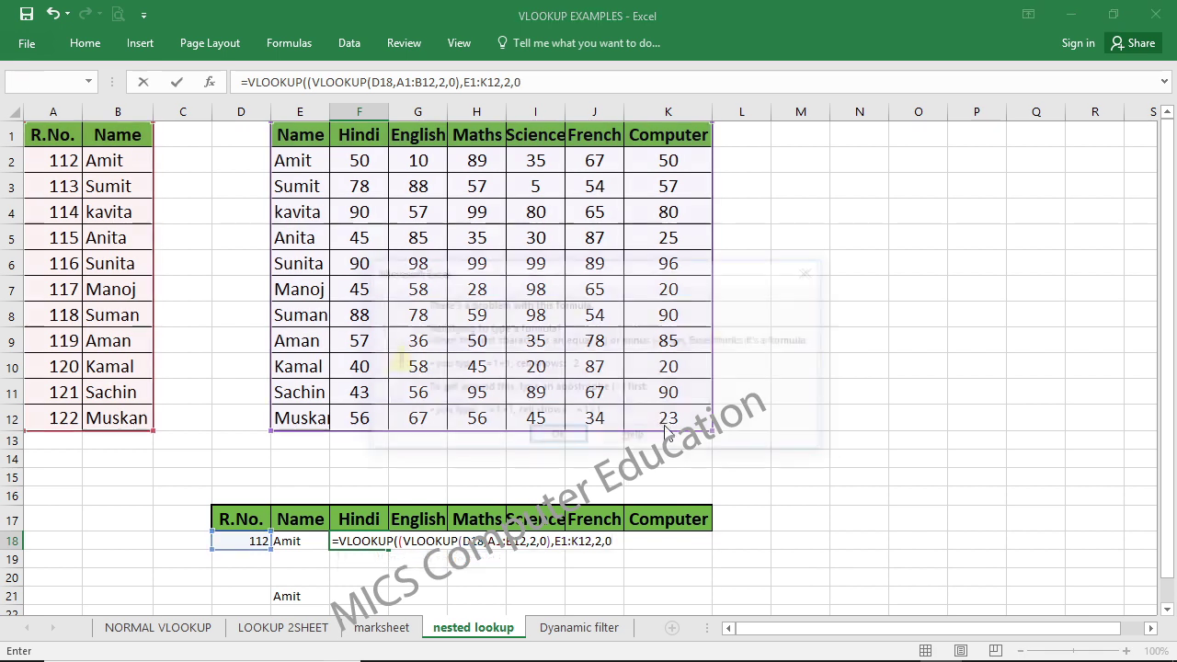
# Step: Remove the extra bracket flagged by the error messages so F18 returns Hindi mark 50
pyautogui.press('Return')
pyautogui.press('Return')
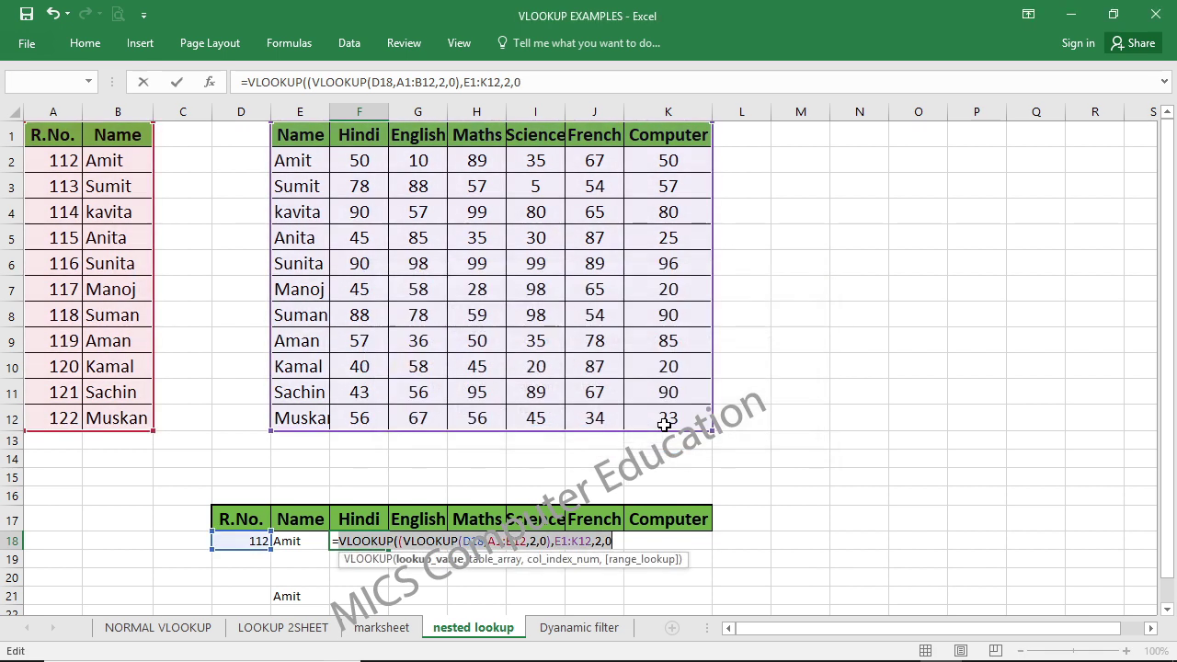
pyautogui.press('End')
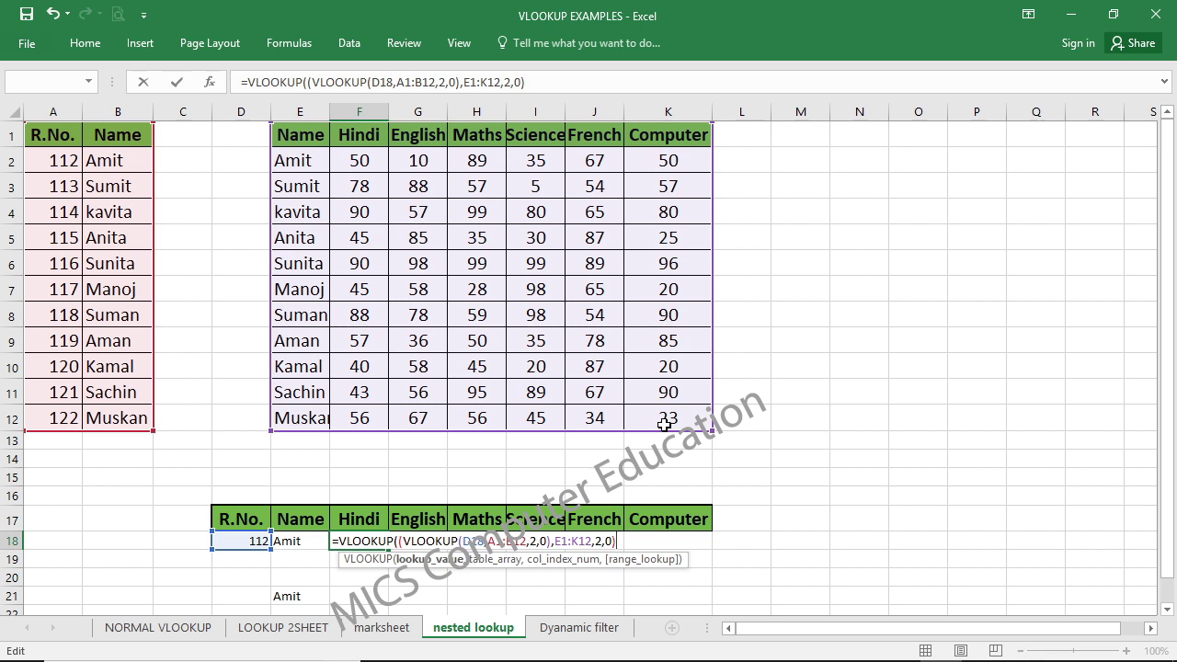
pyautogui.write('\\')
pyautogui.press('Return')
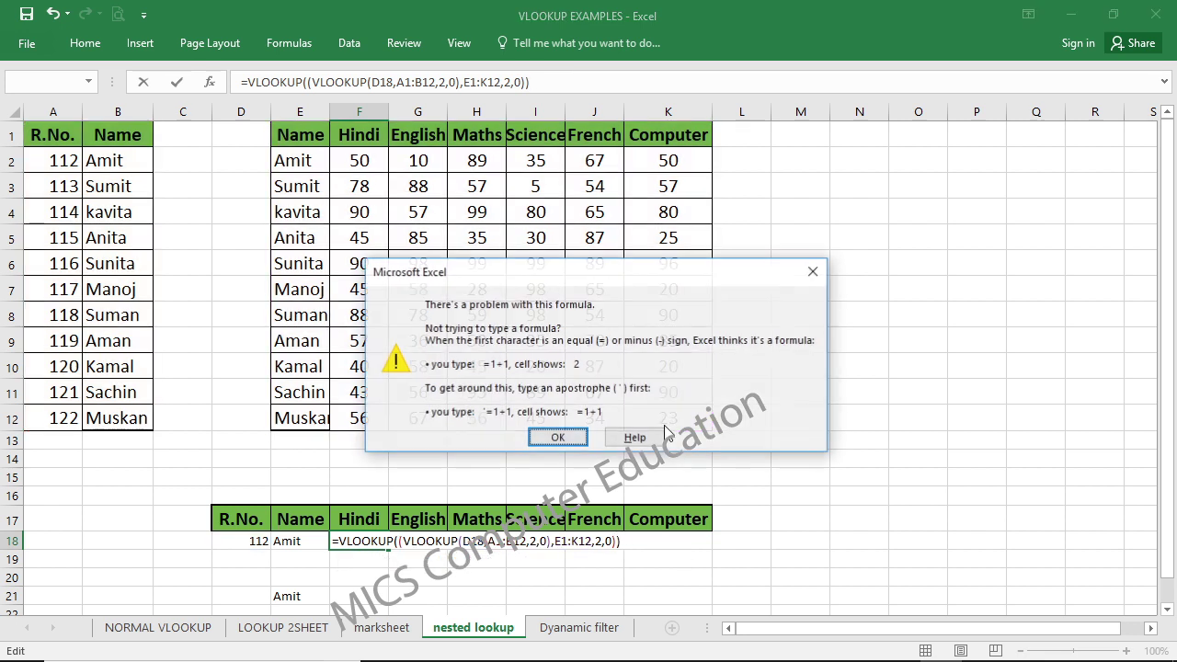
pyautogui.press('Return')
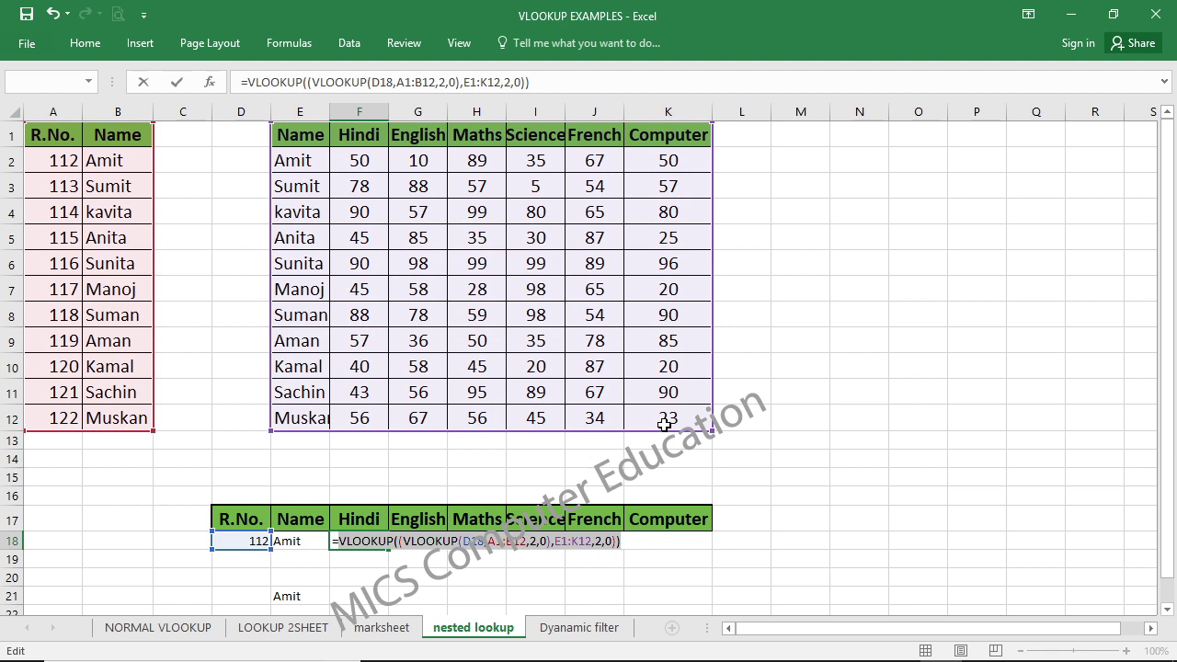
pyautogui.press('End')
pyautogui.press('Left')
pyautogui.press('Left')
pyautogui.press('Left')
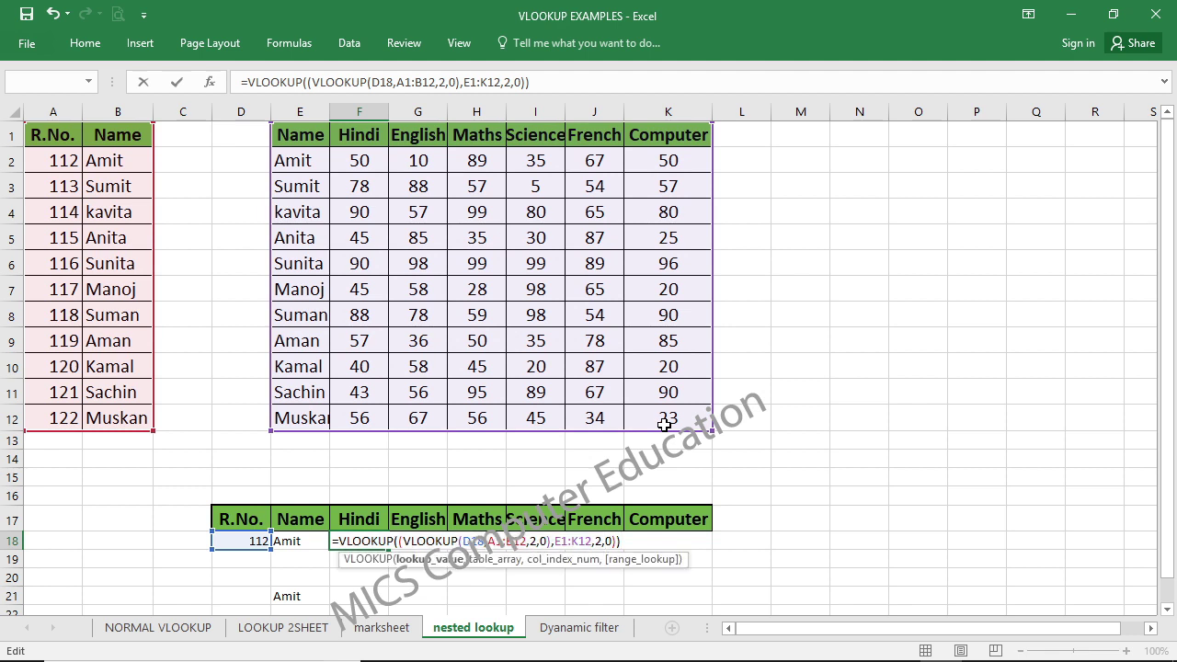
pyautogui.click(400, 540)
pyautogui.press('BackSpace')
pyautogui.press('Return')
pyautogui.press('Return')
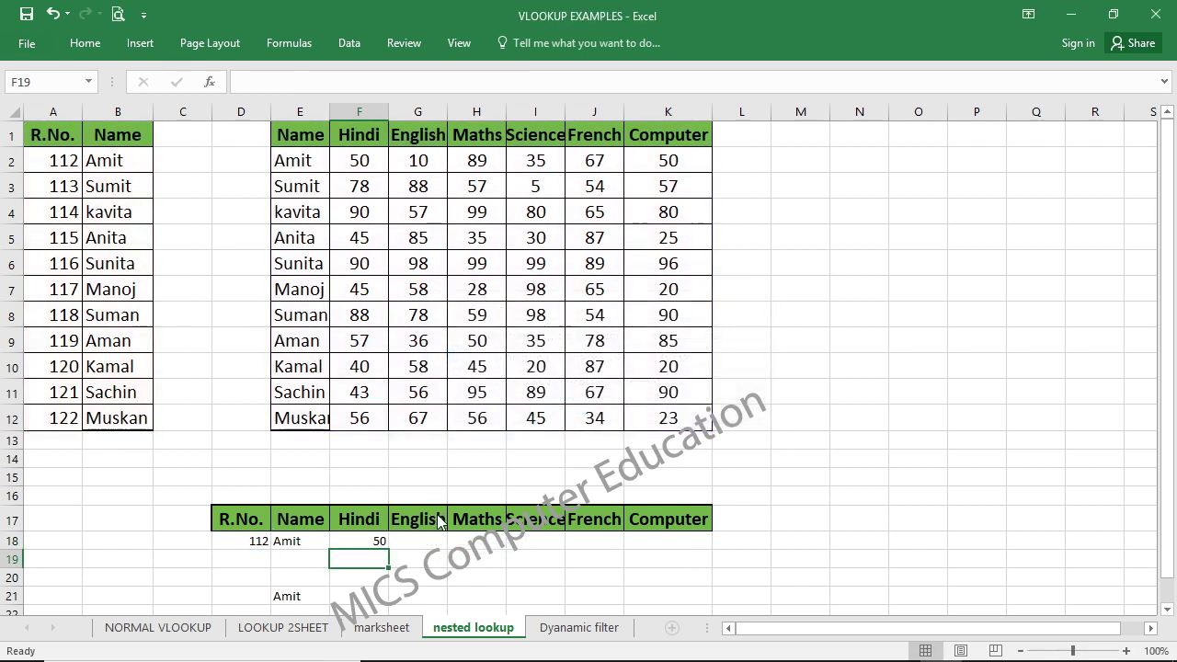
# Step: Review the E18 and F18 lookup formulas and delete the leftover name in E21
pyautogui.press('Up')
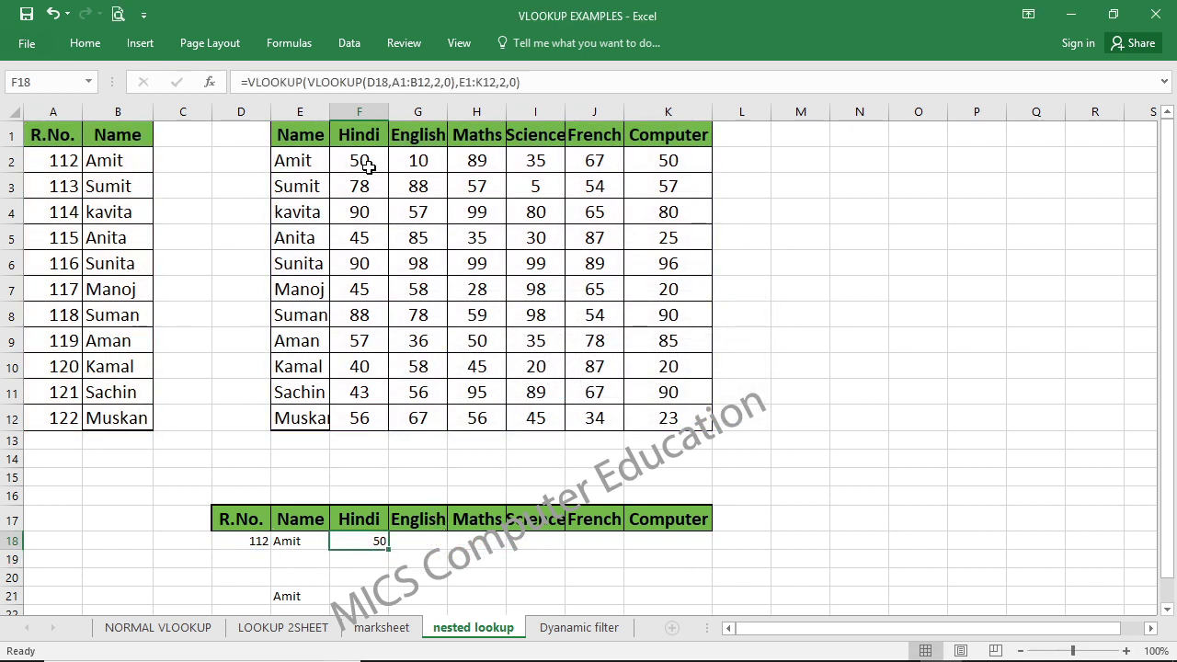
pyautogui.click(368, 163)
pyautogui.click(385, 539)
pyautogui.click(310, 544)
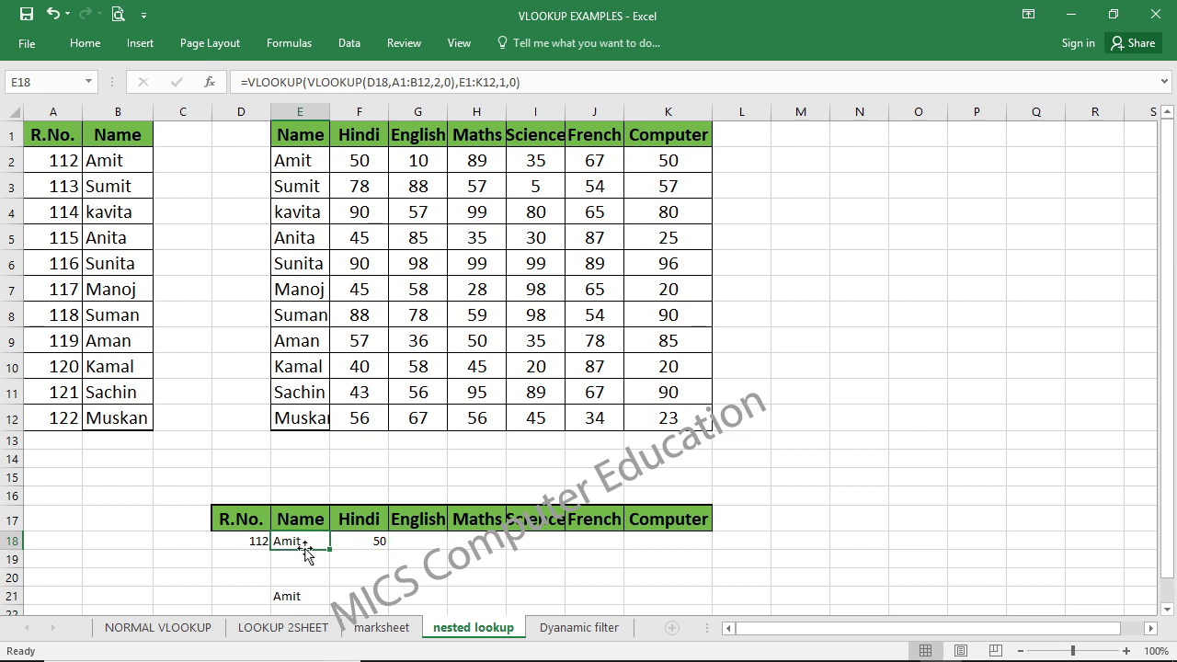
pyautogui.click(372, 541)
pyautogui.doubleClick(371, 541)
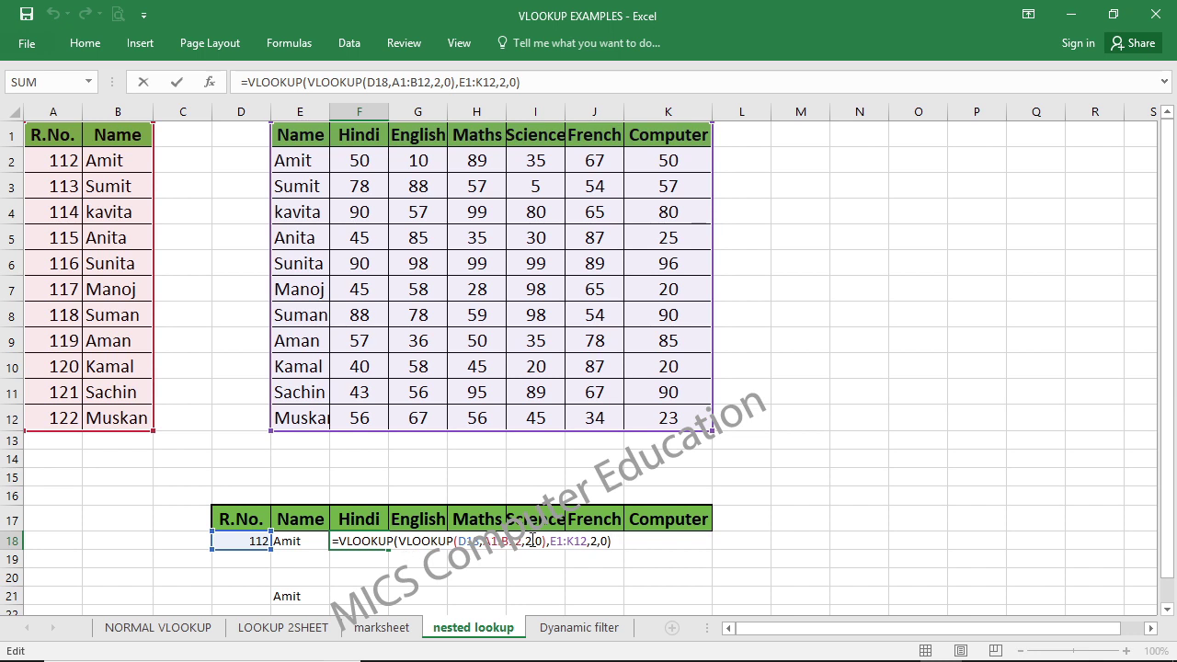
pyautogui.click(304, 595)
pyautogui.press('Delete')
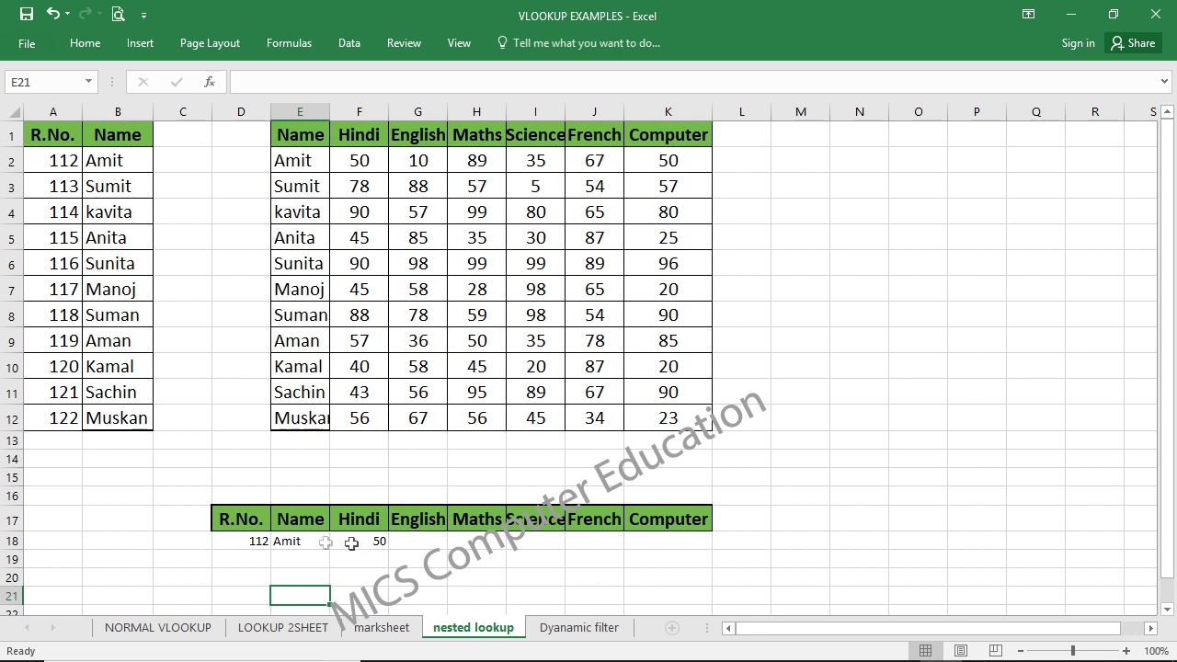
# Step: Fill F18's formula across to K18, then undo the resulting #N/A results
pyautogui.click(290, 542)
pyautogui.doubleClick(289, 542)
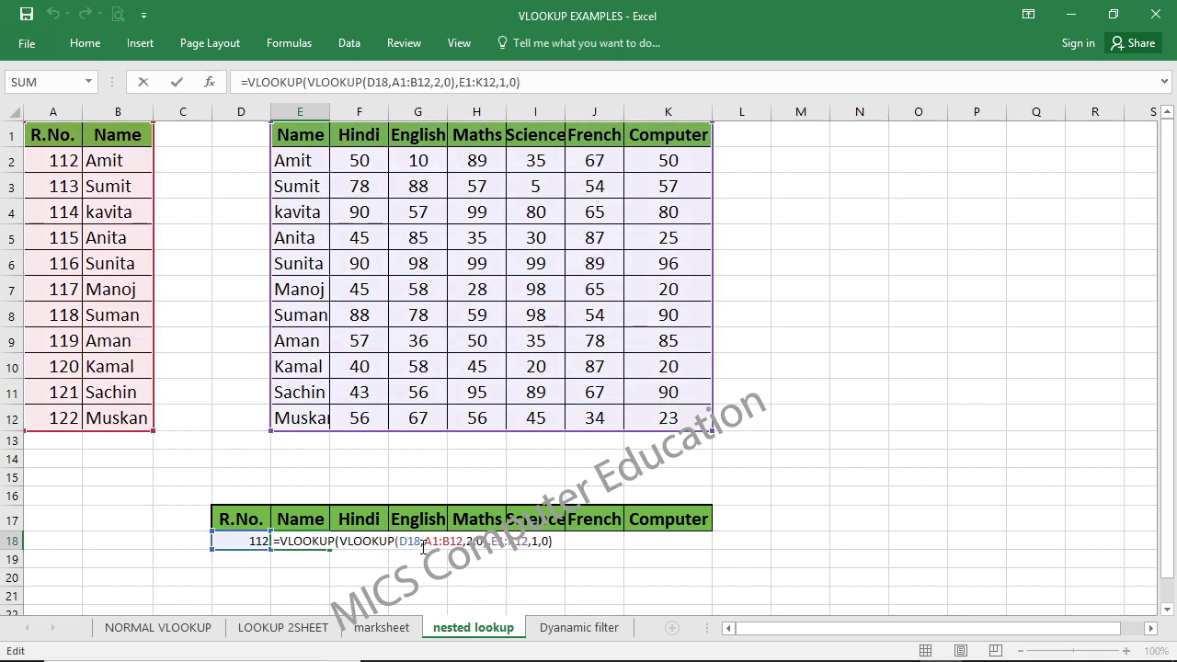
pyautogui.click(572, 571)
pyautogui.click(363, 542)
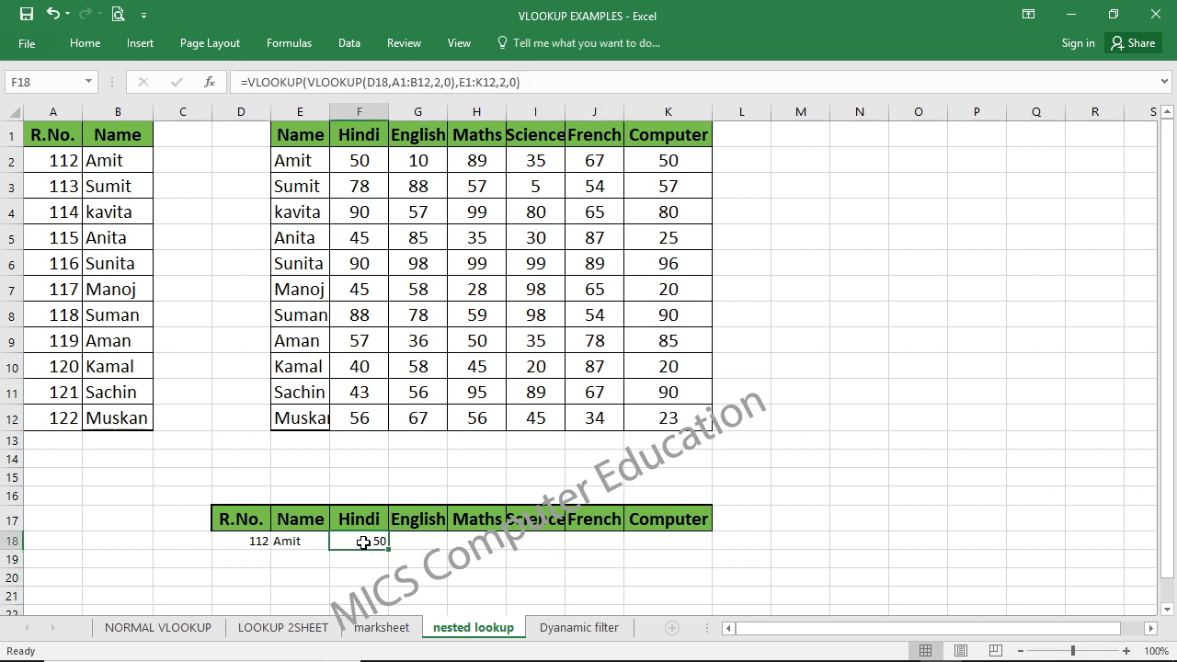
pyautogui.moveTo(388, 549); pyautogui.dragTo(680, 553)
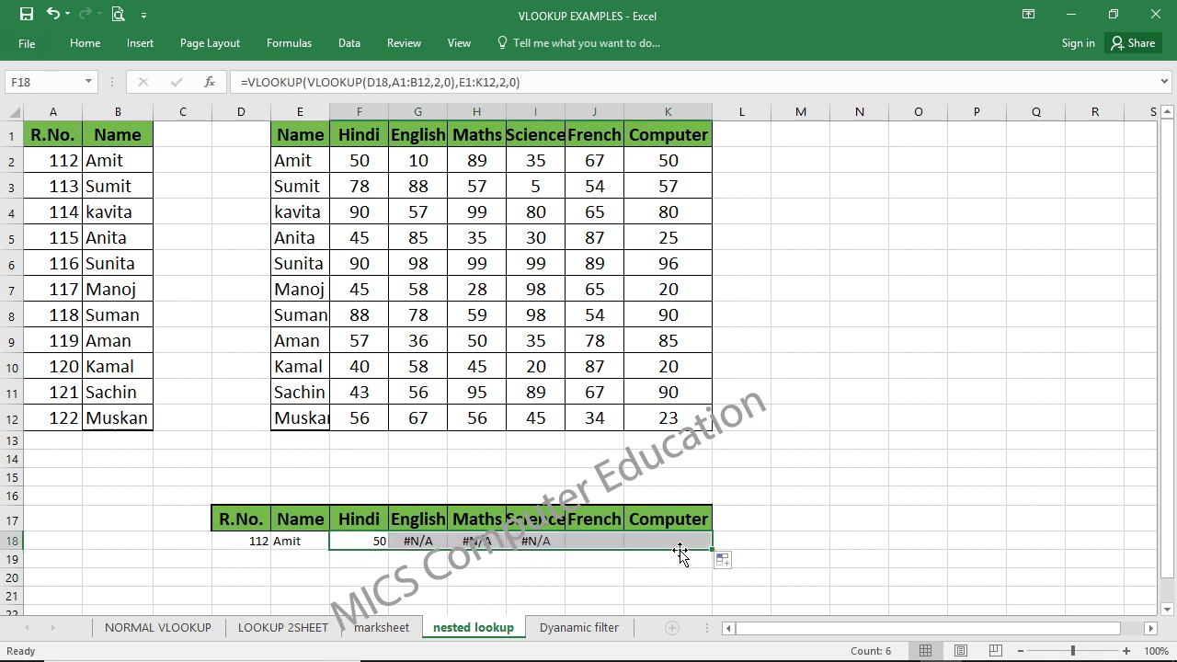
pyautogui.hotkey('ctrl', 'z')
pyautogui.click(405, 579)
pyautogui.click(378, 543)
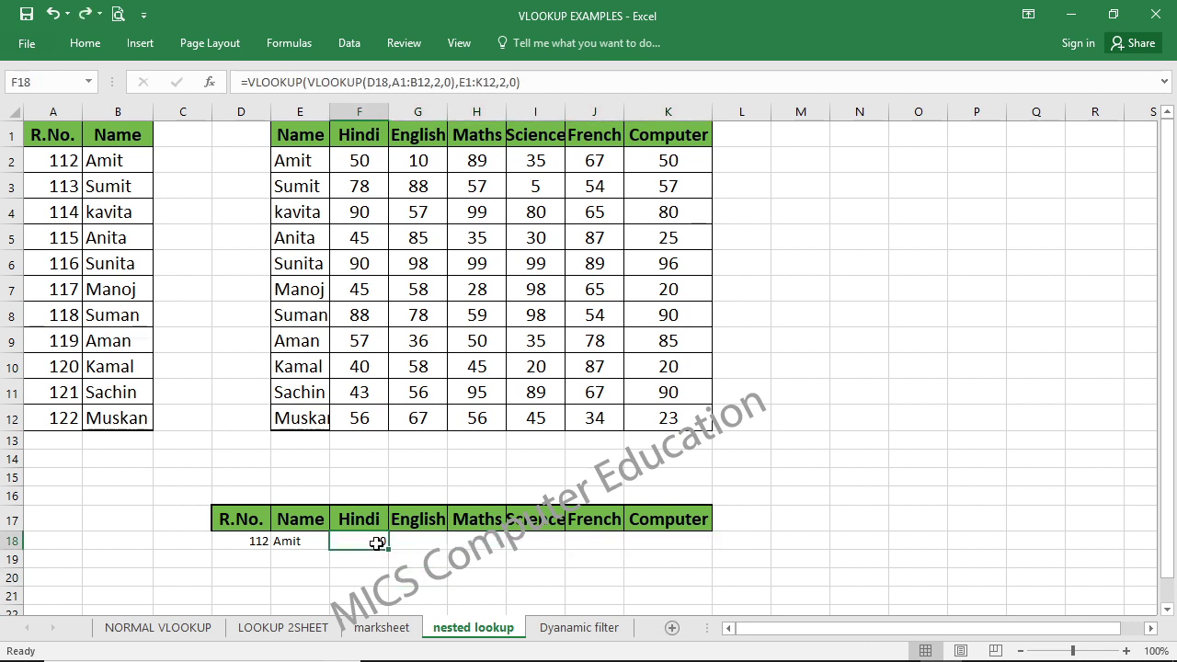
pyautogui.doubleClick(378, 543)
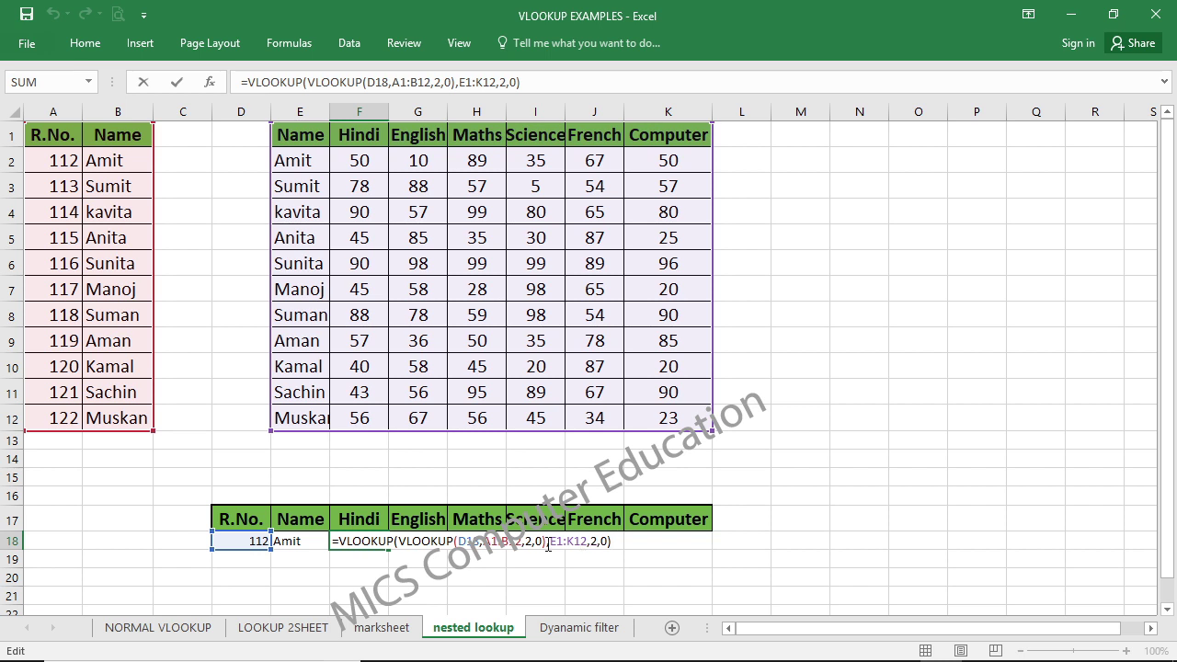
pyautogui.press('Return')
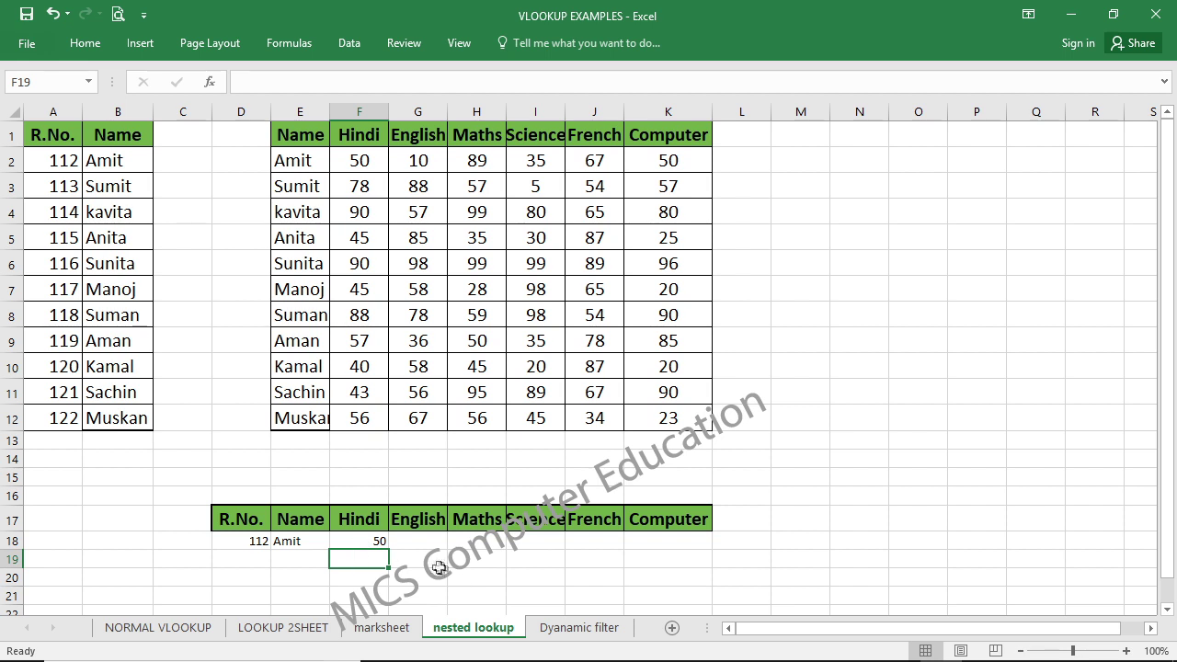
pyautogui.click(513, 579)
pyautogui.click(478, 543)
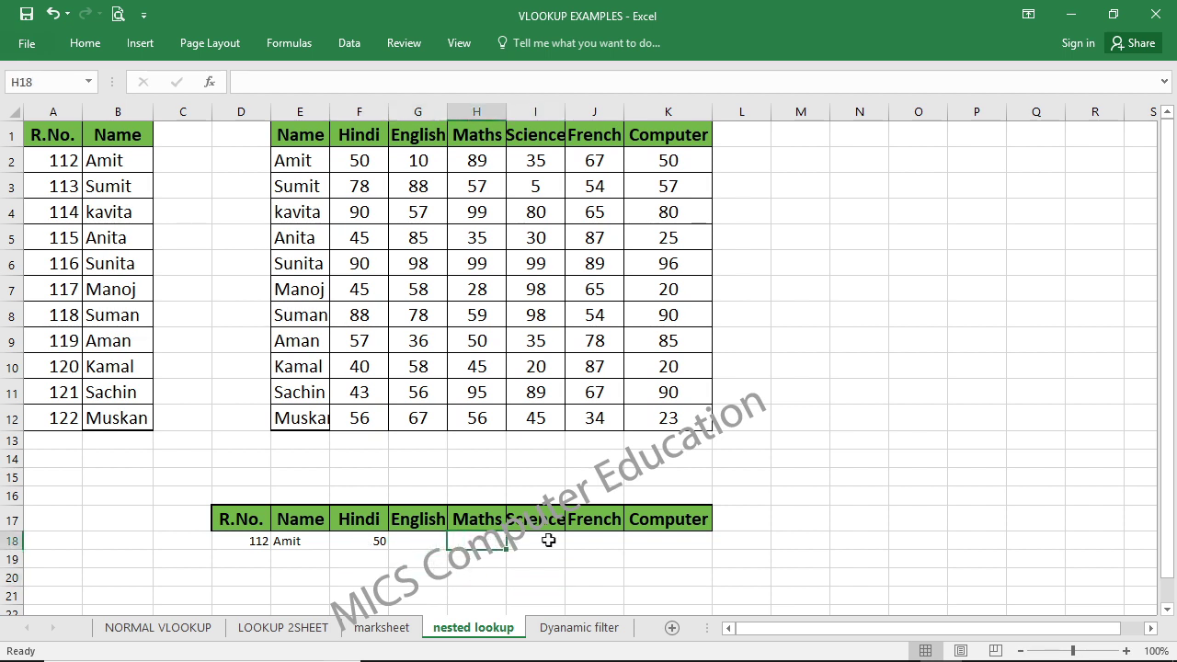
pyautogui.click(370, 544)
pyautogui.doubleClick(369, 544)
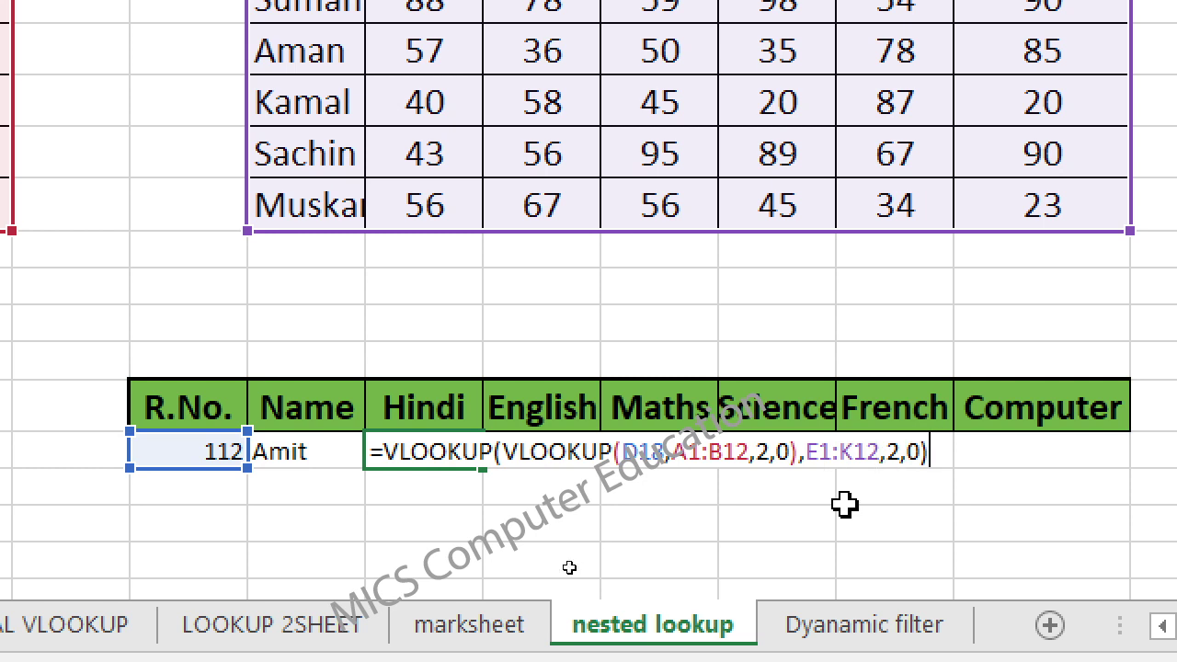
pyautogui.hotkey('ctrl', 'Return')
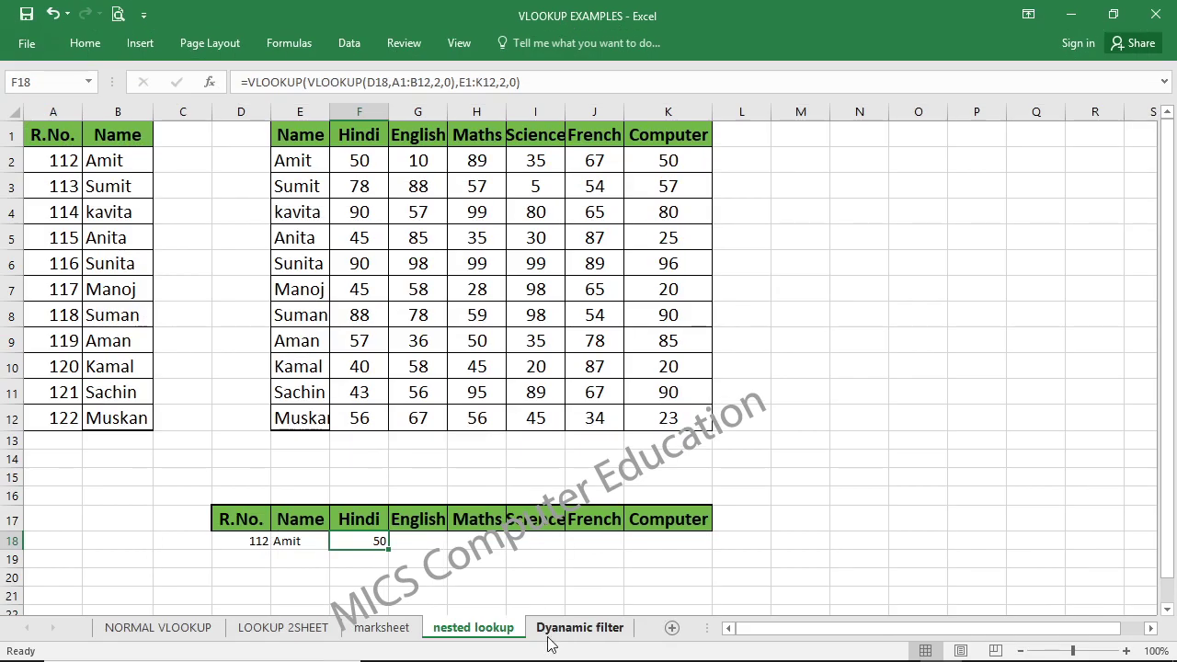
# Step: On the Dyanamic filter sheet, highlight the AAA, BBB and CCC tables in turn
pyautogui.click(565, 636)
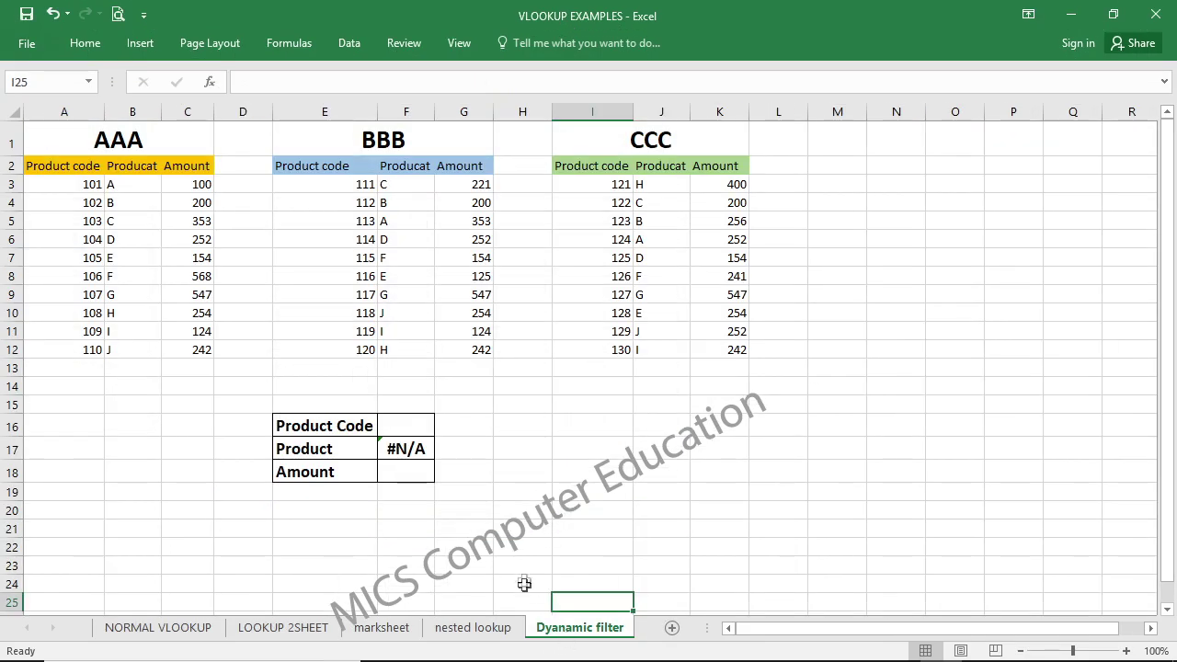
pyautogui.click(543, 529)
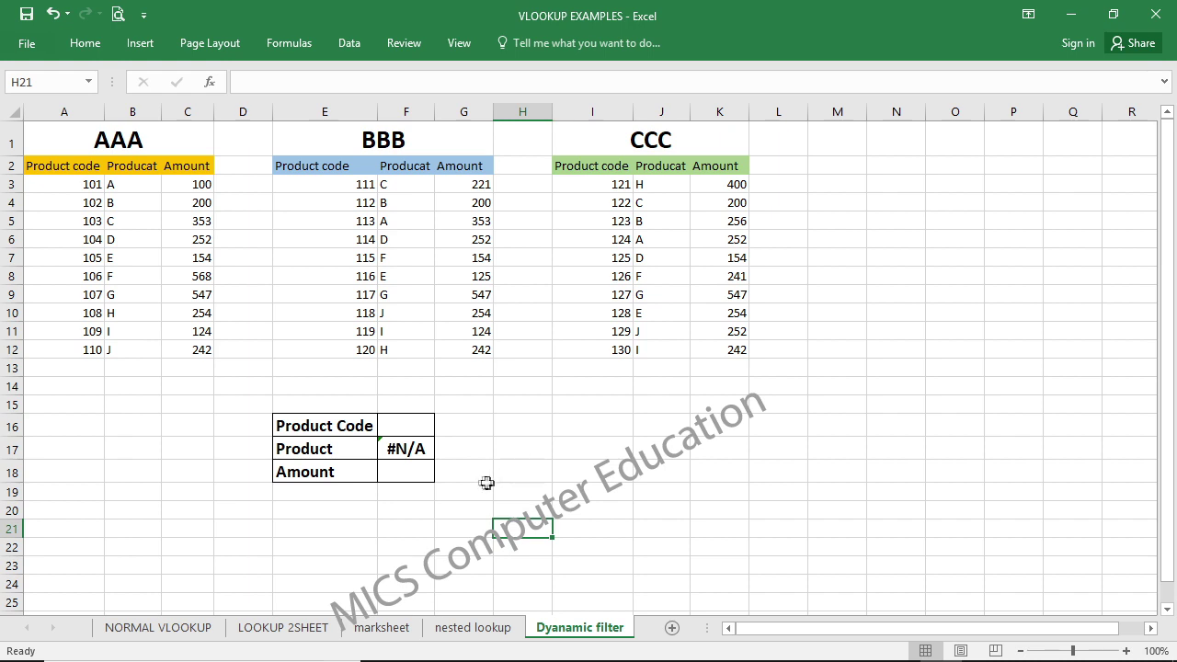
pyautogui.click(409, 429)
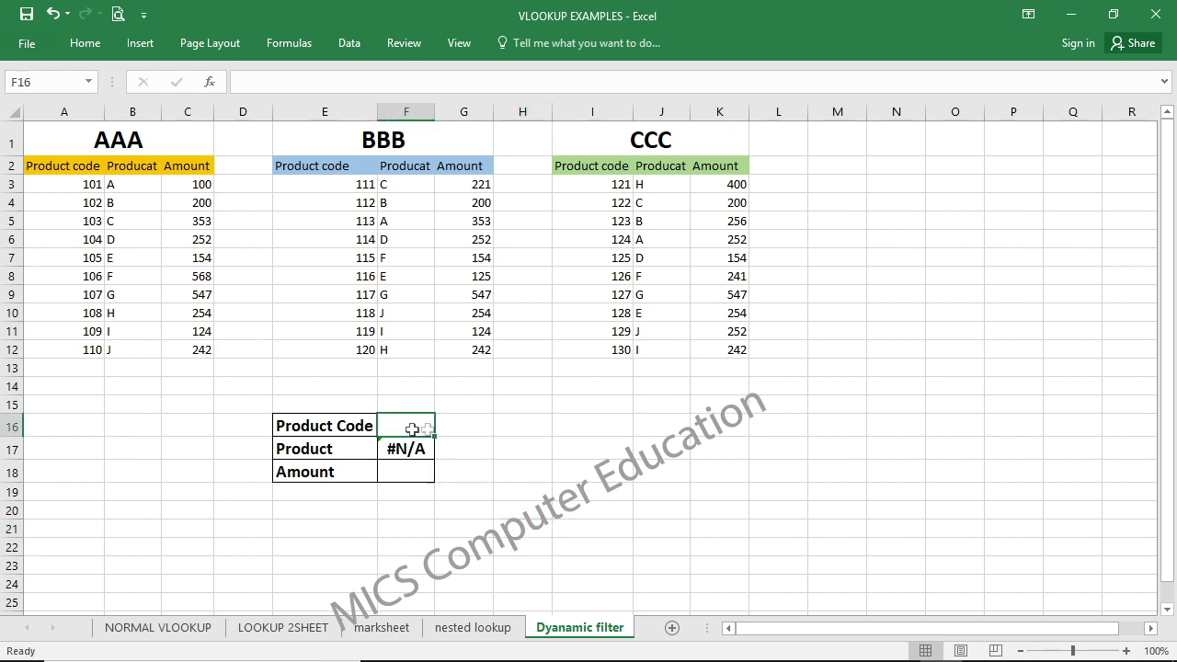
pyautogui.moveTo(66, 167)
pyautogui.mouseDown()
pyautogui.moveTo(202, 313)
pyautogui.moveTo(198, 344)
pyautogui.mouseUp()
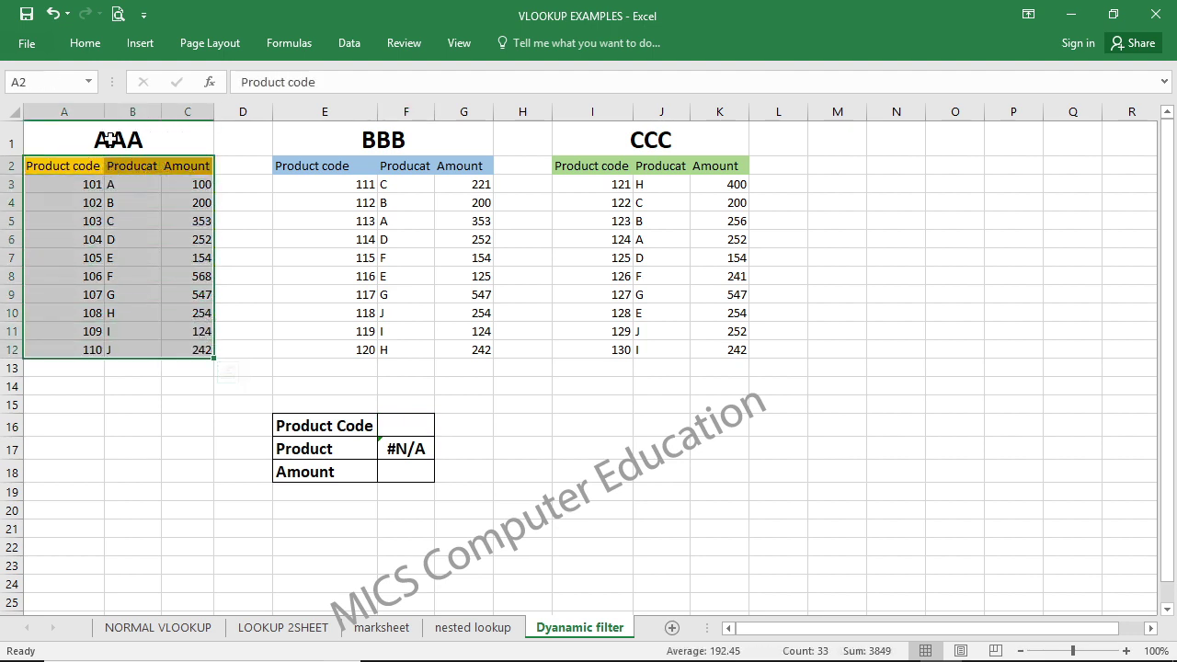
pyautogui.moveTo(276, 168); pyautogui.dragTo(487, 347)
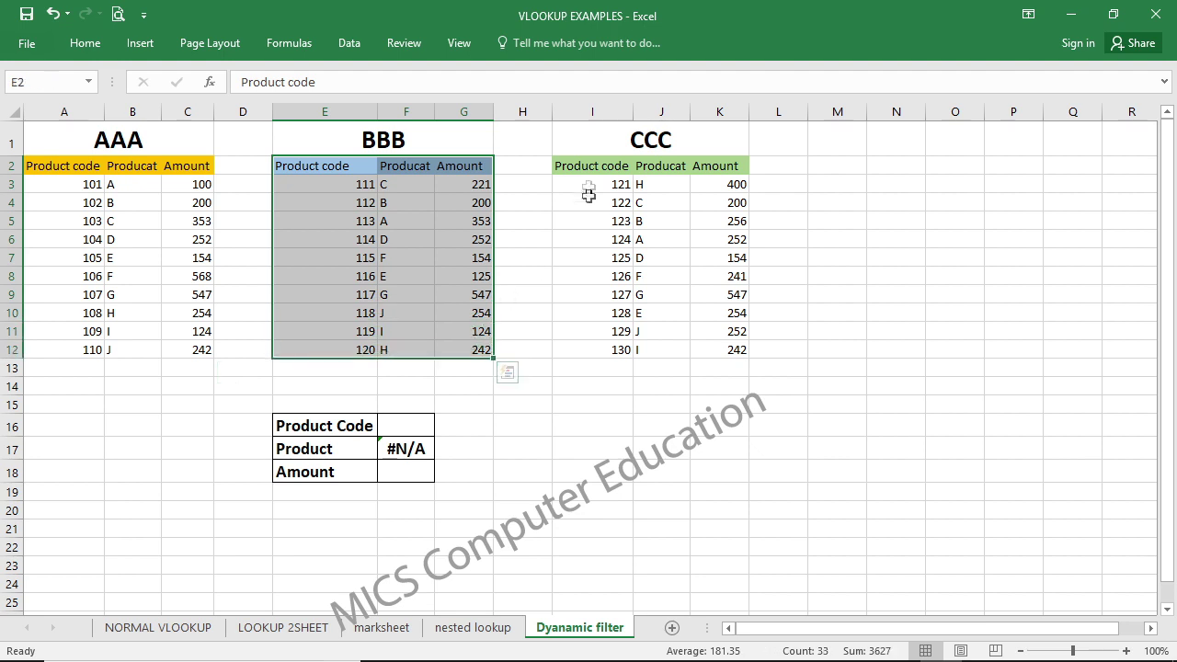
pyautogui.moveTo(588, 167); pyautogui.dragTo(730, 350)
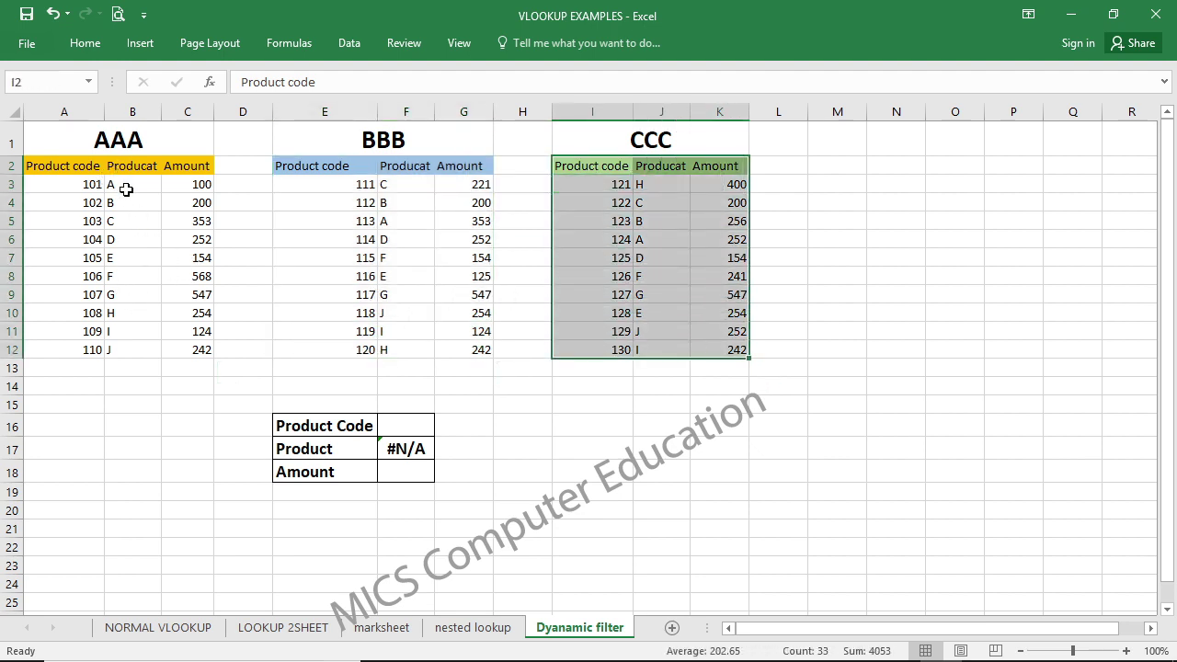
# Step: Point out product A's rows, the product code columns and the BBB range, ending at F16
pyautogui.moveTo(145, 184); pyautogui.dragTo(198, 186)
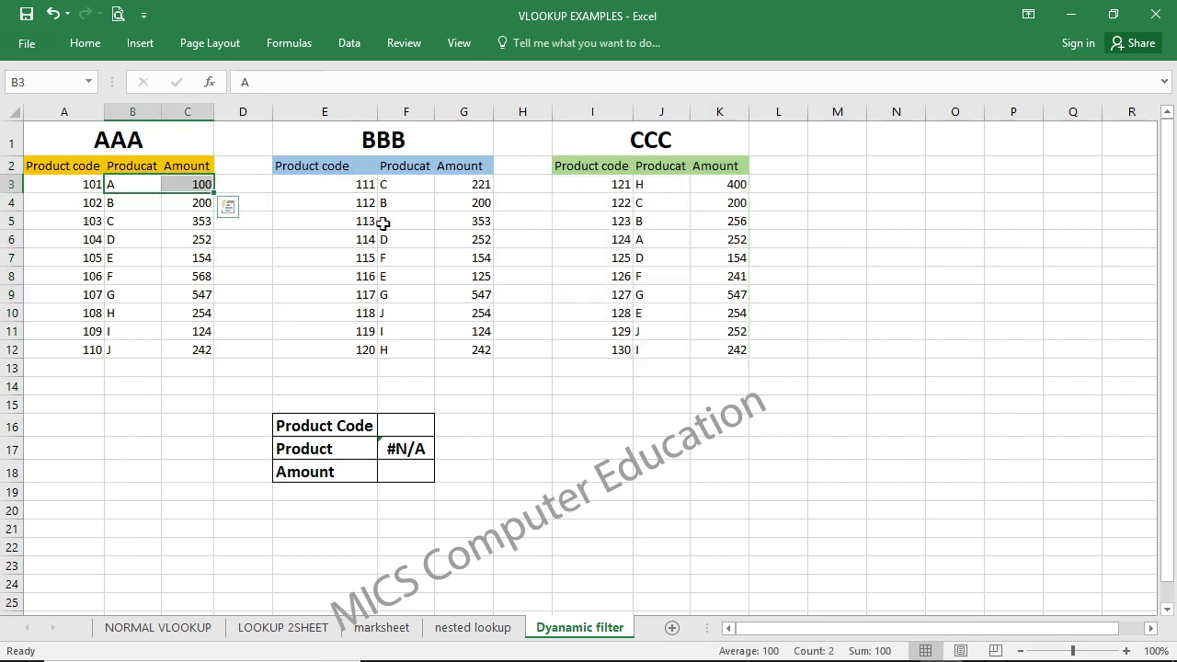
pyautogui.moveTo(387, 223); pyautogui.dragTo(460, 222)
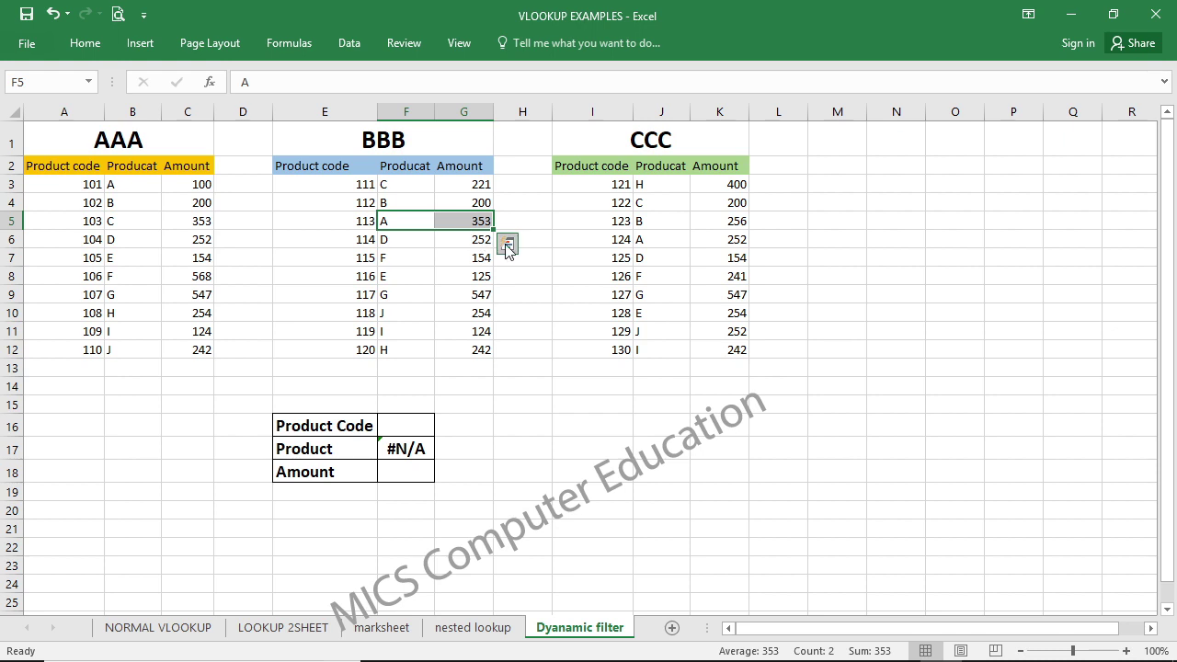
pyautogui.moveTo(650, 240); pyautogui.dragTo(720, 244)
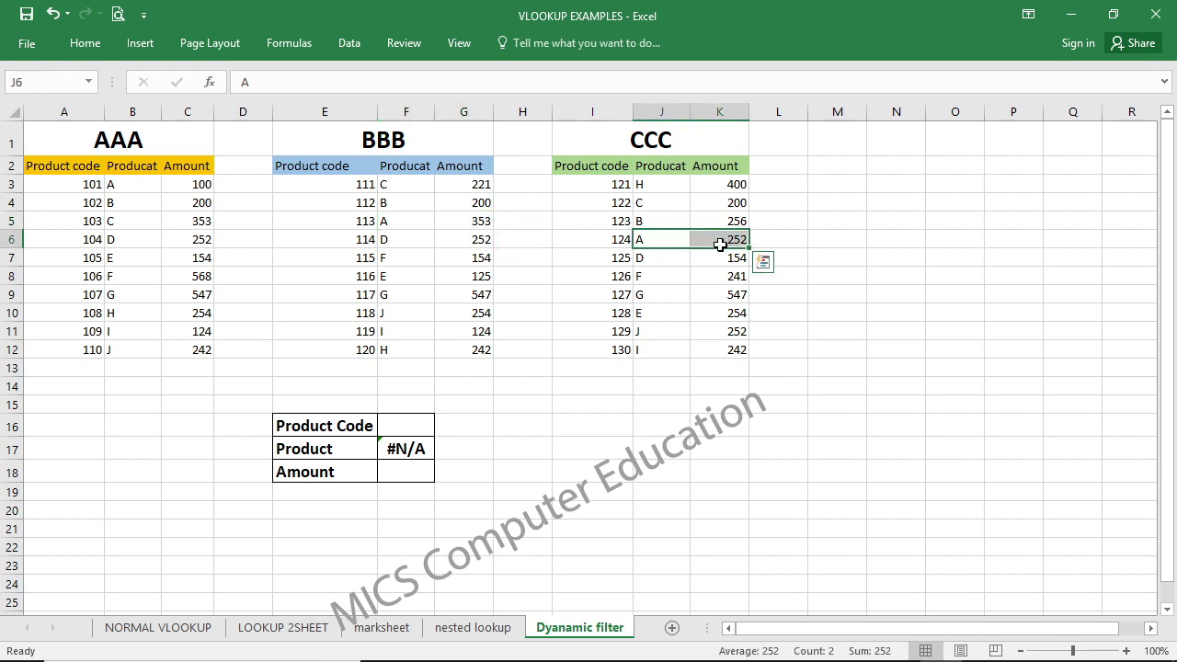
pyautogui.click(603, 382)
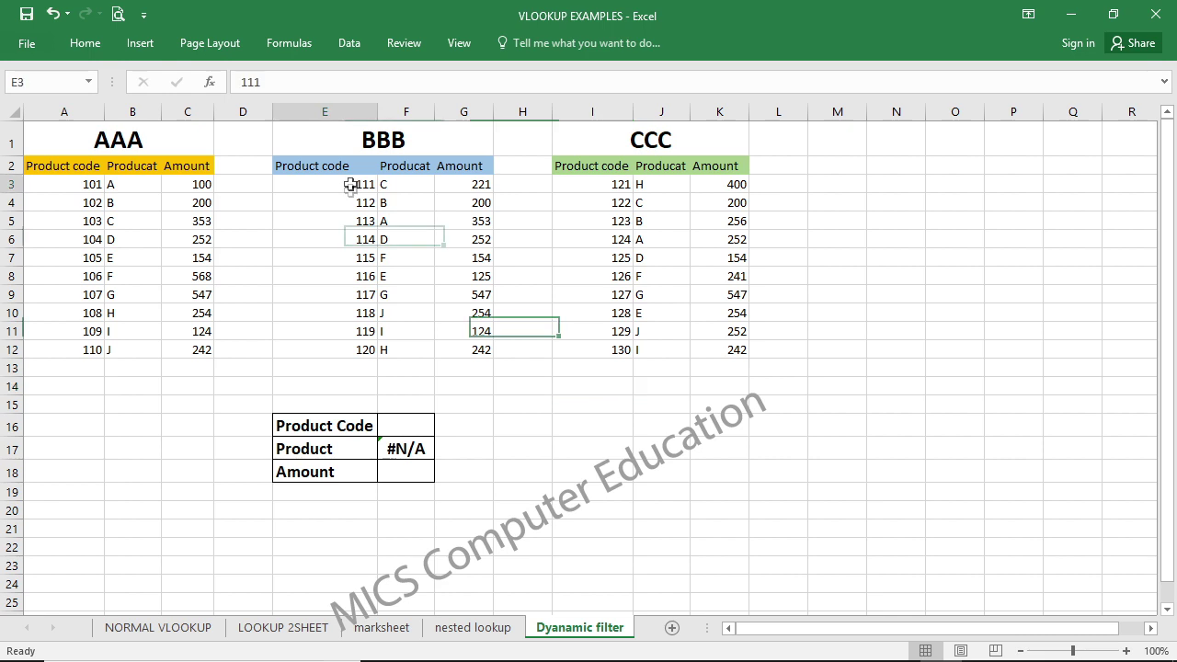
pyautogui.moveTo(350, 184); pyautogui.dragTo(360, 335)
pyautogui.moveTo(588, 167); pyautogui.dragTo(620, 342)
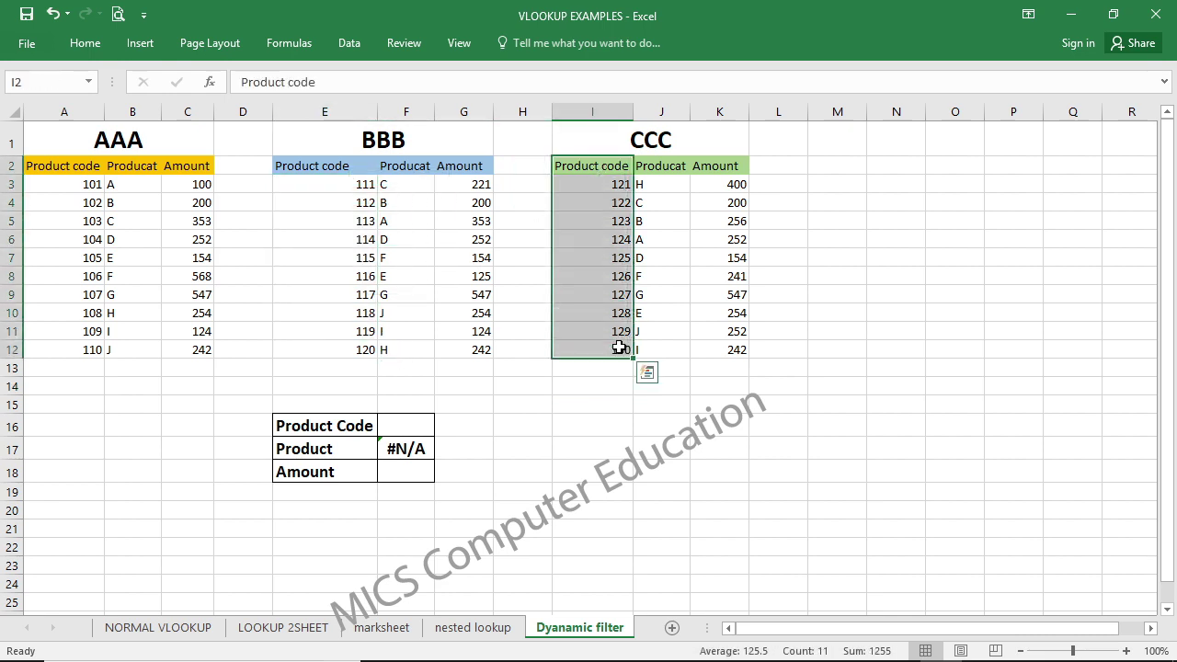
pyautogui.click(625, 449)
pyautogui.moveTo(326, 165); pyautogui.dragTo(474, 368)
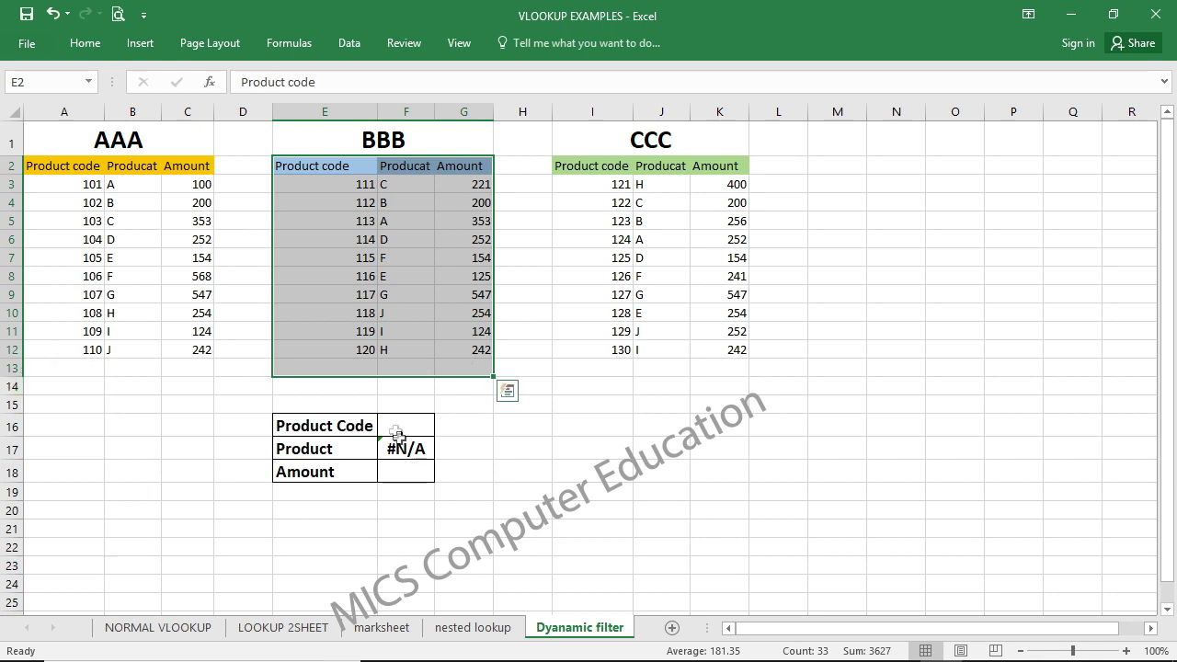
pyautogui.click(592, 449)
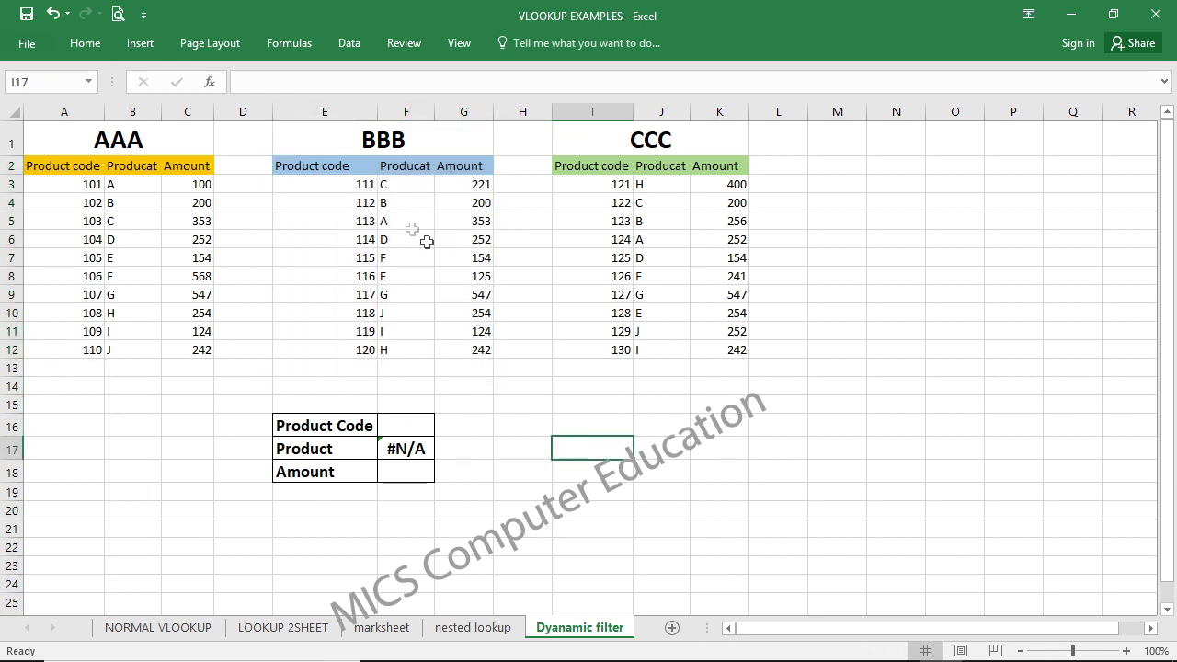
pyautogui.moveTo(341, 131)
pyautogui.mouseDown()
pyautogui.moveTo(444, 294)
pyautogui.moveTo(452, 347)
pyautogui.mouseUp()
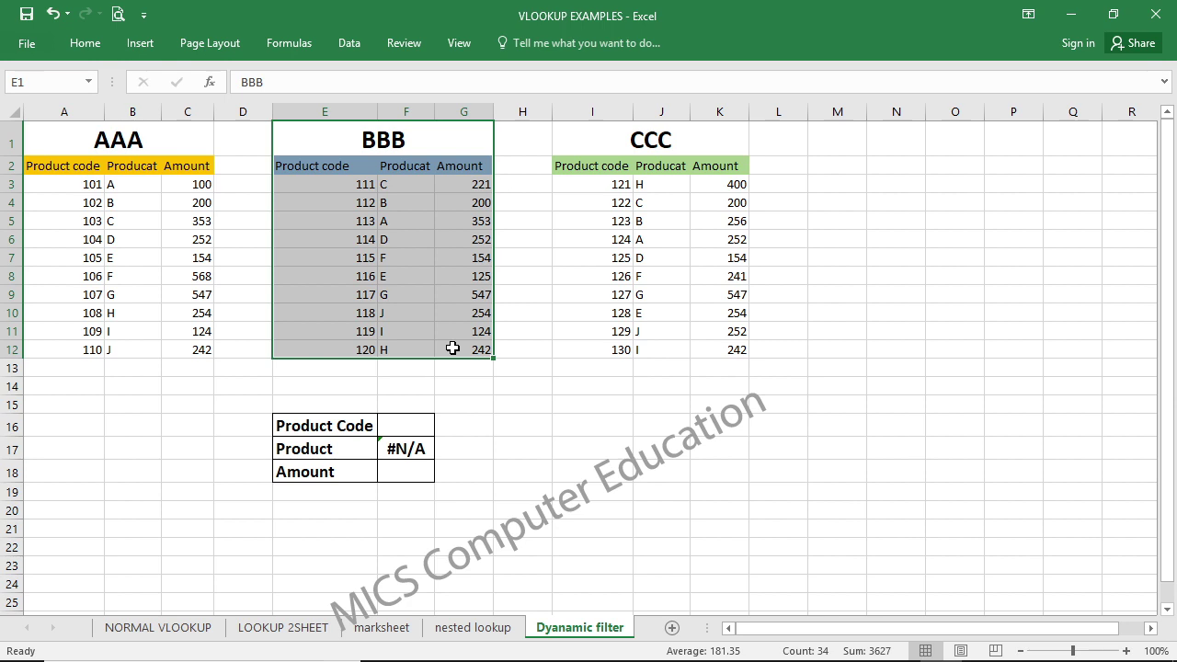
pyautogui.click(418, 428)
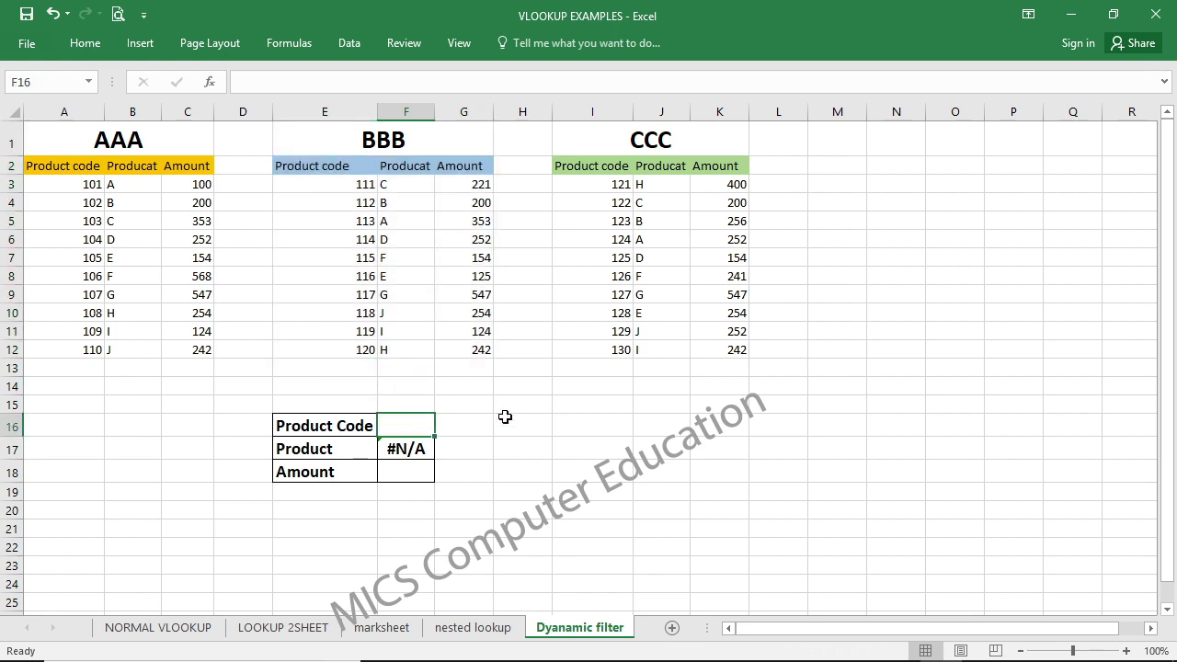
# Step: Enter product code 127 and change F17's column index from 3 to 2 to return product names
pyautogui.write('127')
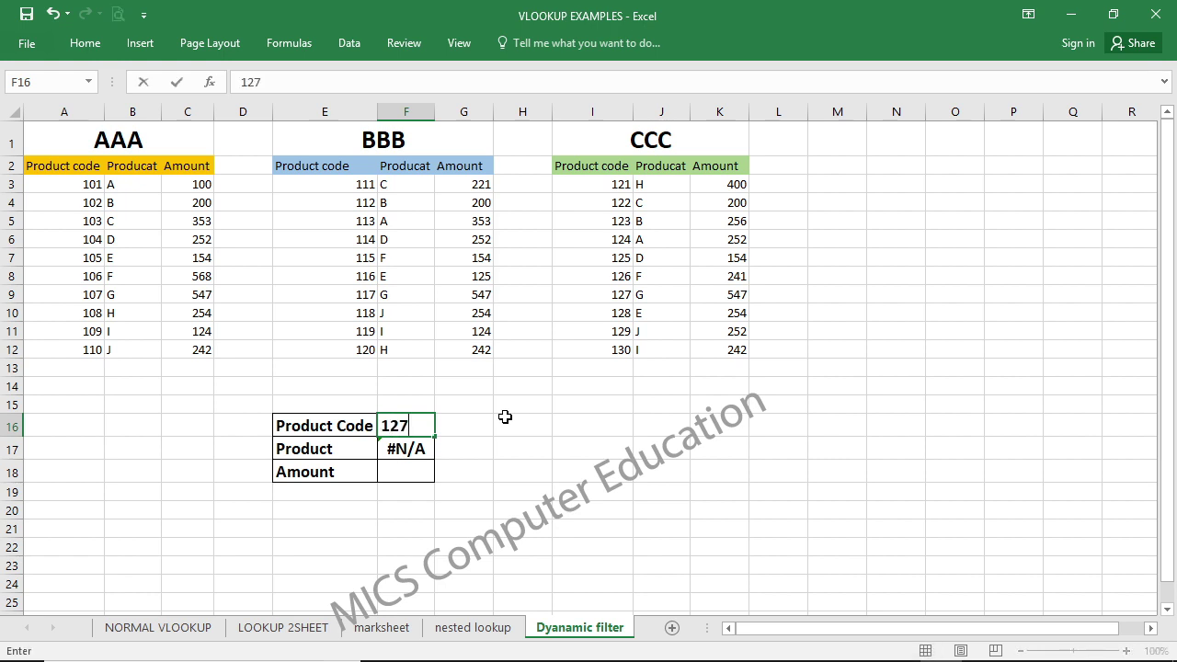
pyautogui.press('Return')
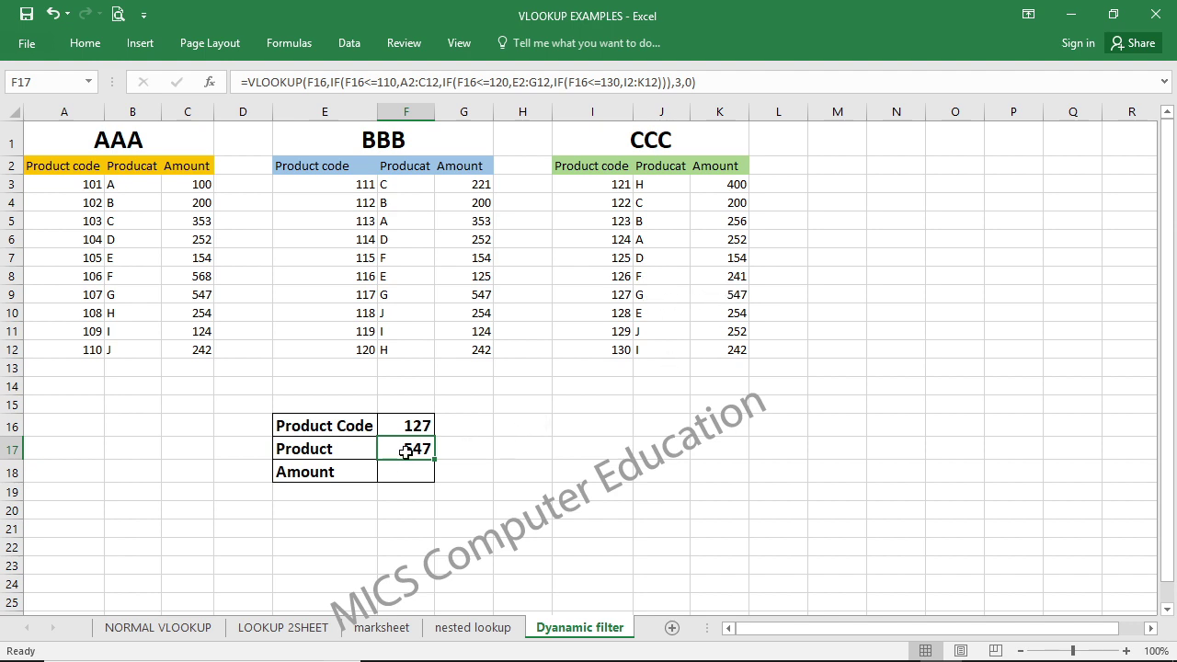
pyautogui.doubleClick(419, 451)
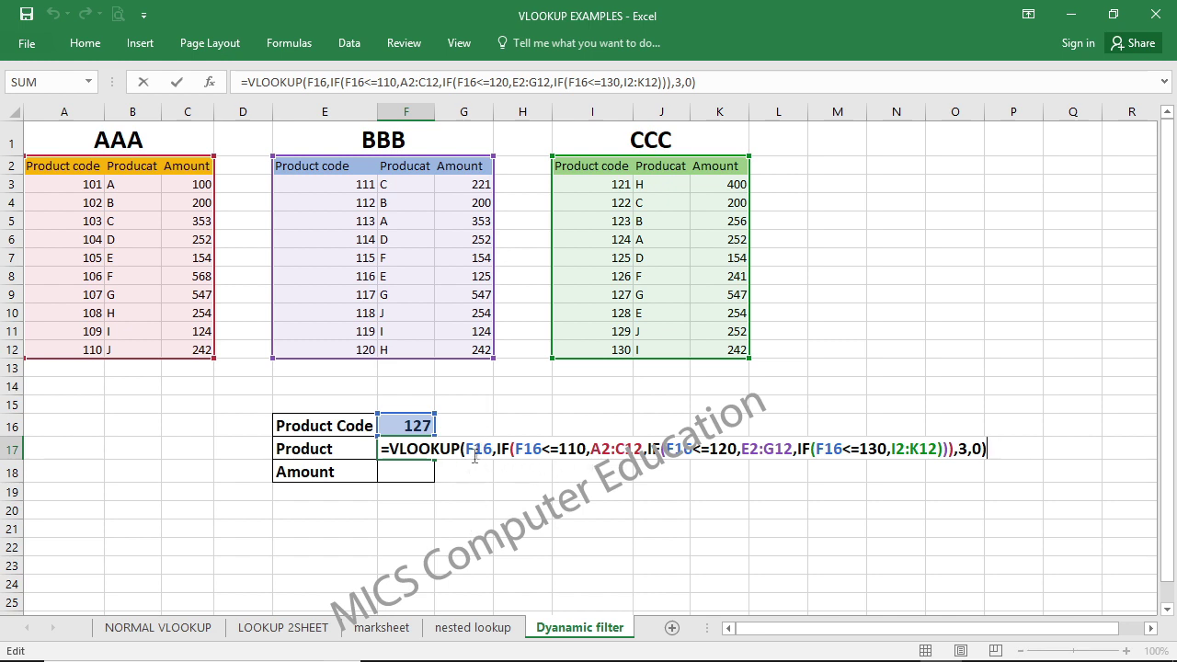
pyautogui.click(963, 455)
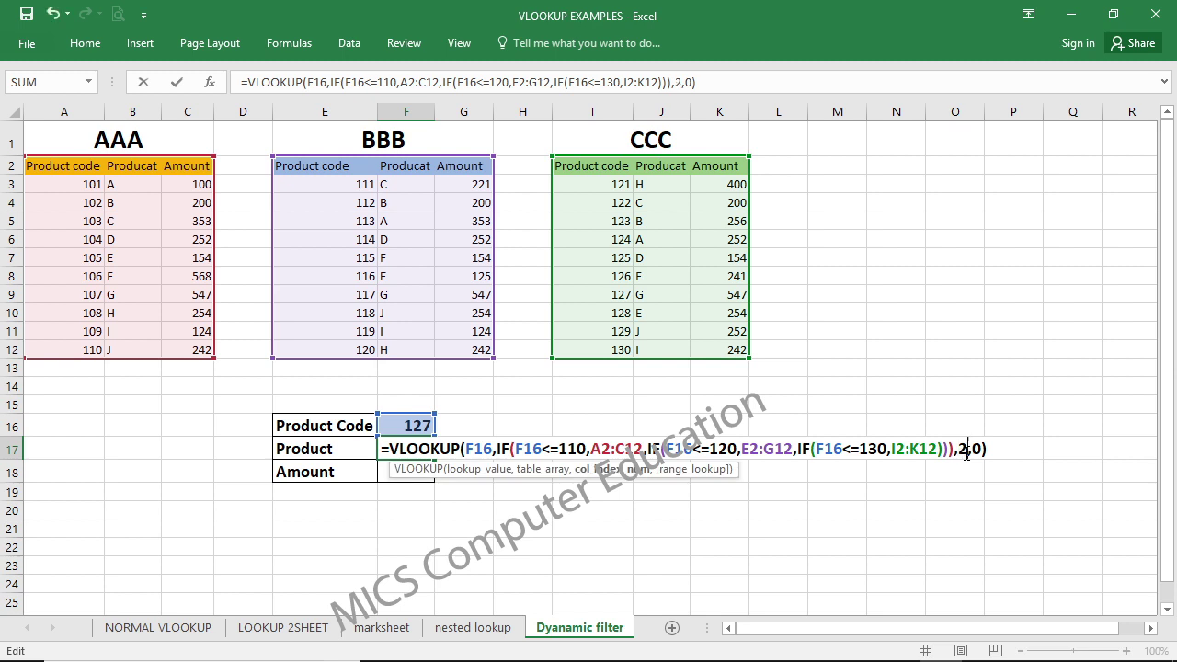
pyautogui.press('Return')
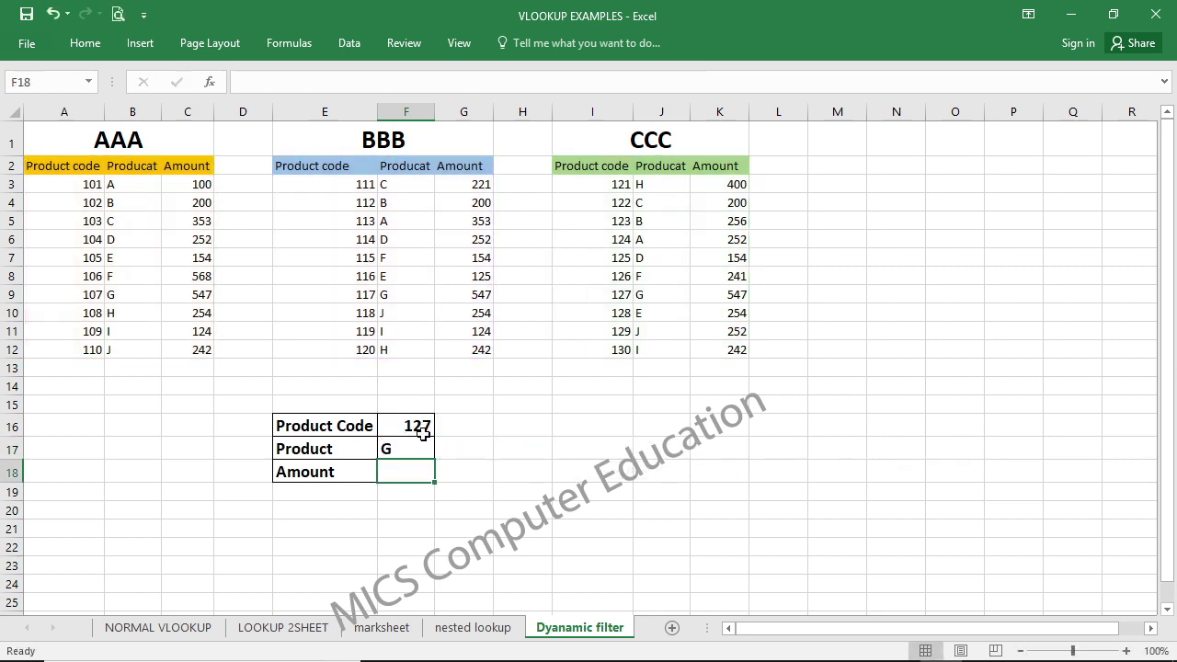
# Step: Check F17's product G against the AAA, BBB and CCC tables
pyautogui.click(410, 449)
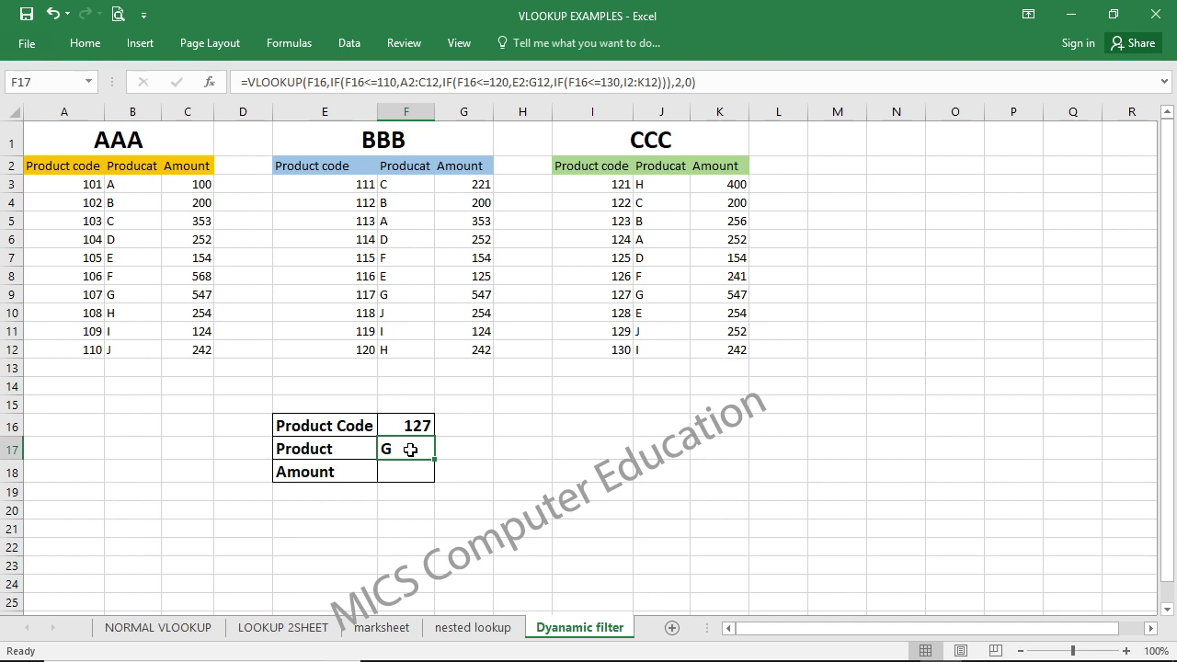
pyautogui.click(127, 293)
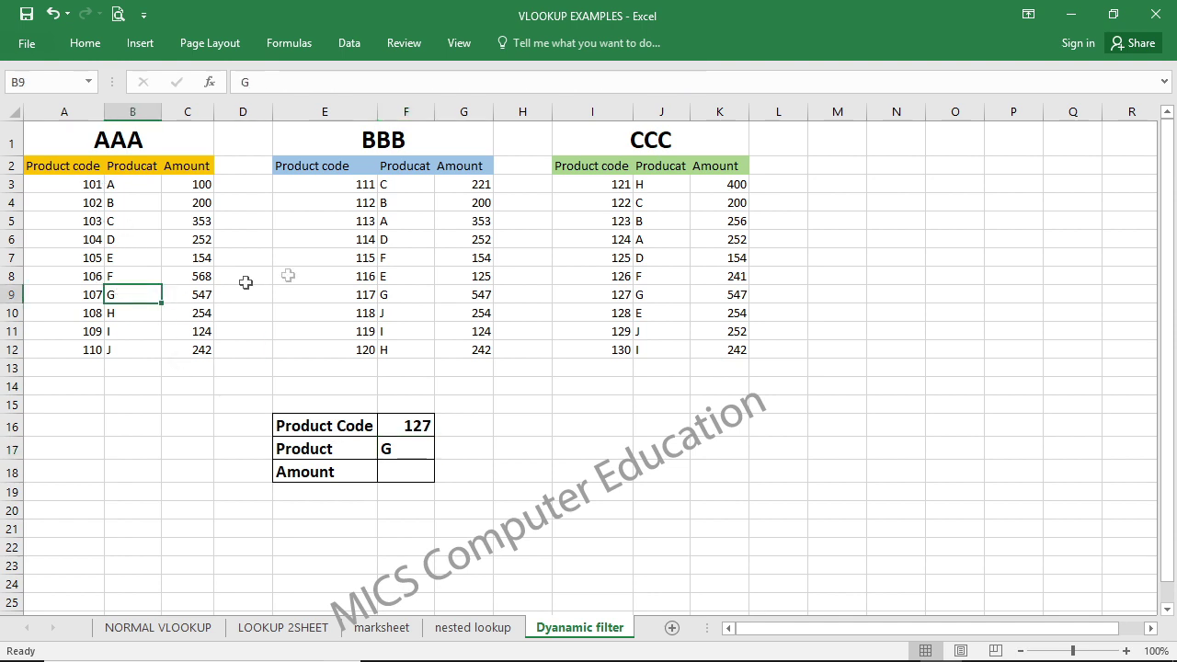
pyautogui.click(397, 295)
pyautogui.click(670, 295)
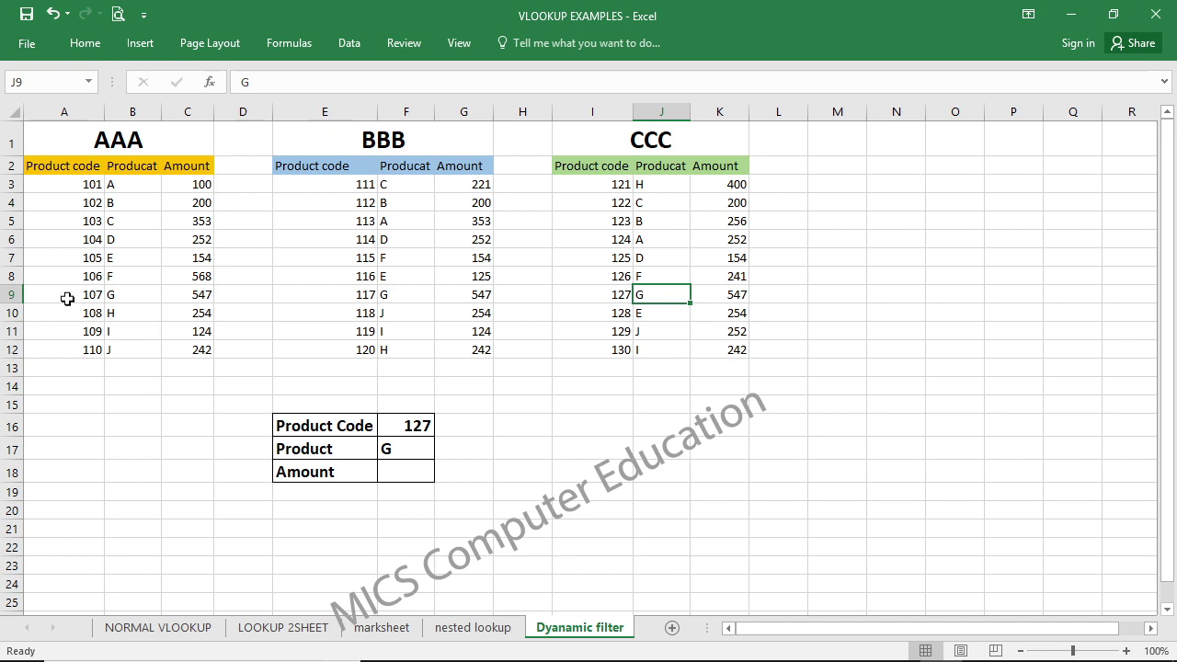
pyautogui.click(404, 451)
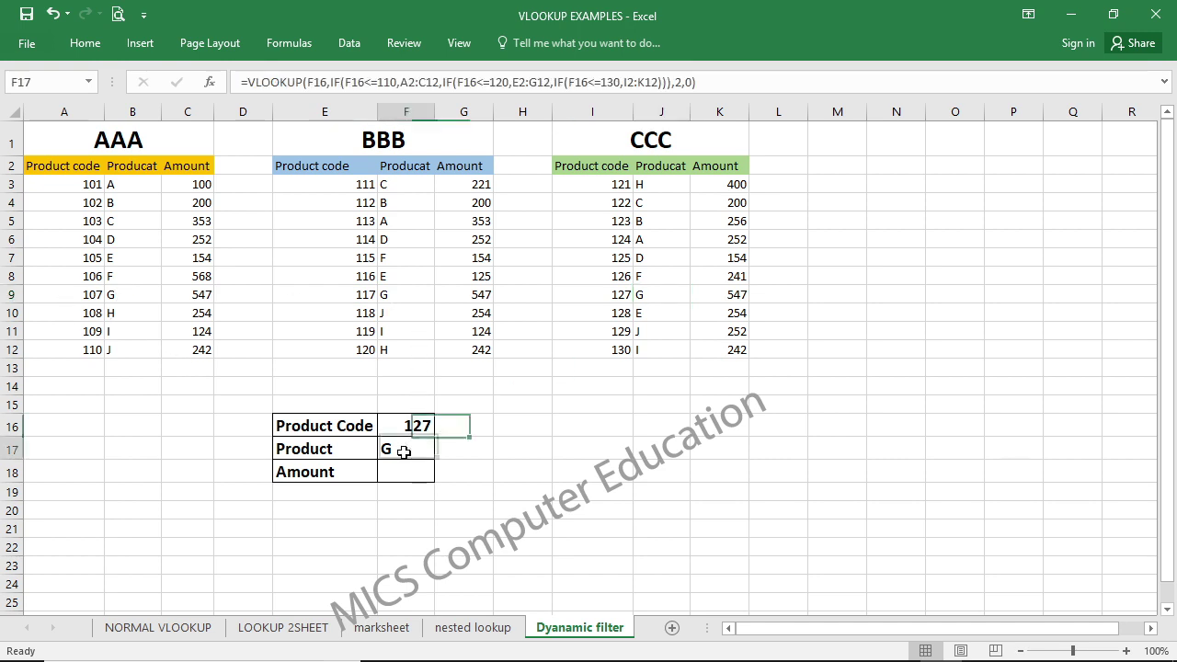
pyautogui.doubleClick(403, 452)
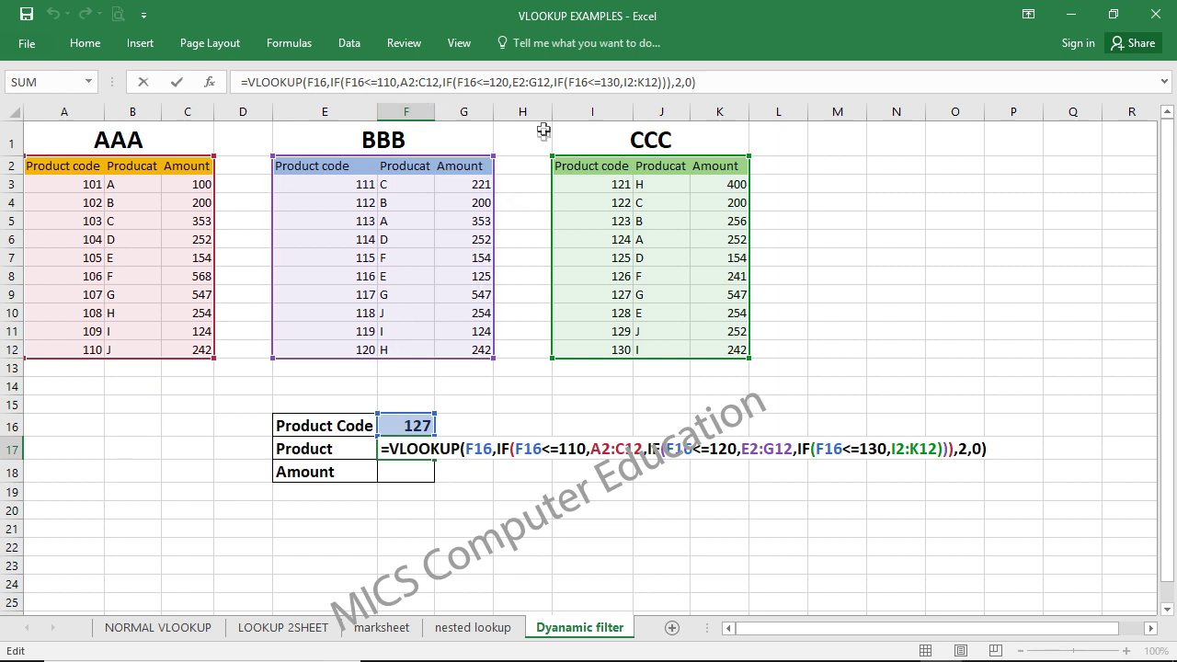
# Step: Confirm the Product formula in F17 and copy its three-table lookup text
pyautogui.press('Return')
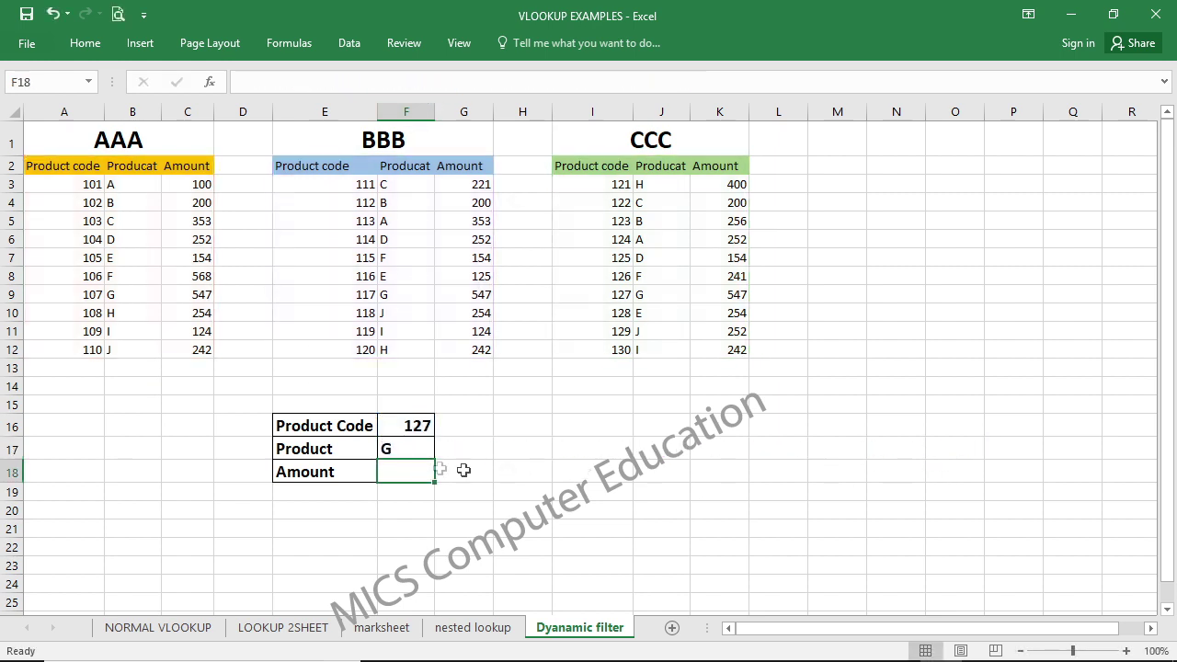
pyautogui.click(428, 451)
pyautogui.press('F2')
pyautogui.moveTo(1002, 454); pyautogui.dragTo(377, 457)
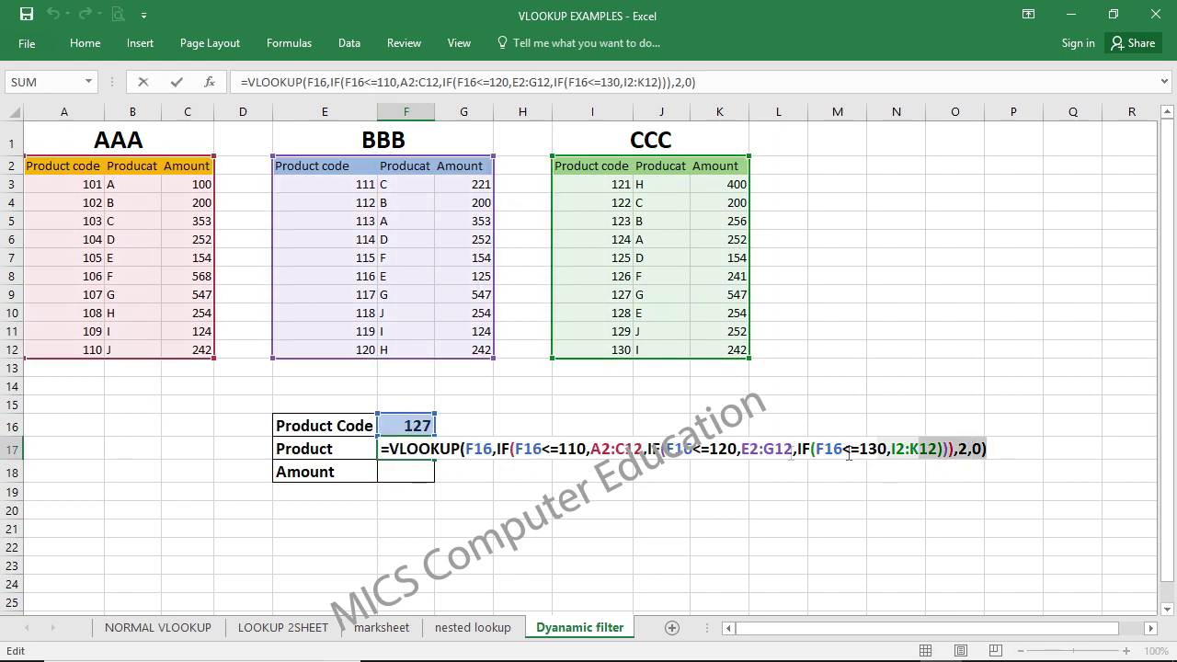
pyautogui.write('=')
pyautogui.click(397, 469)
pyautogui.press('F2')
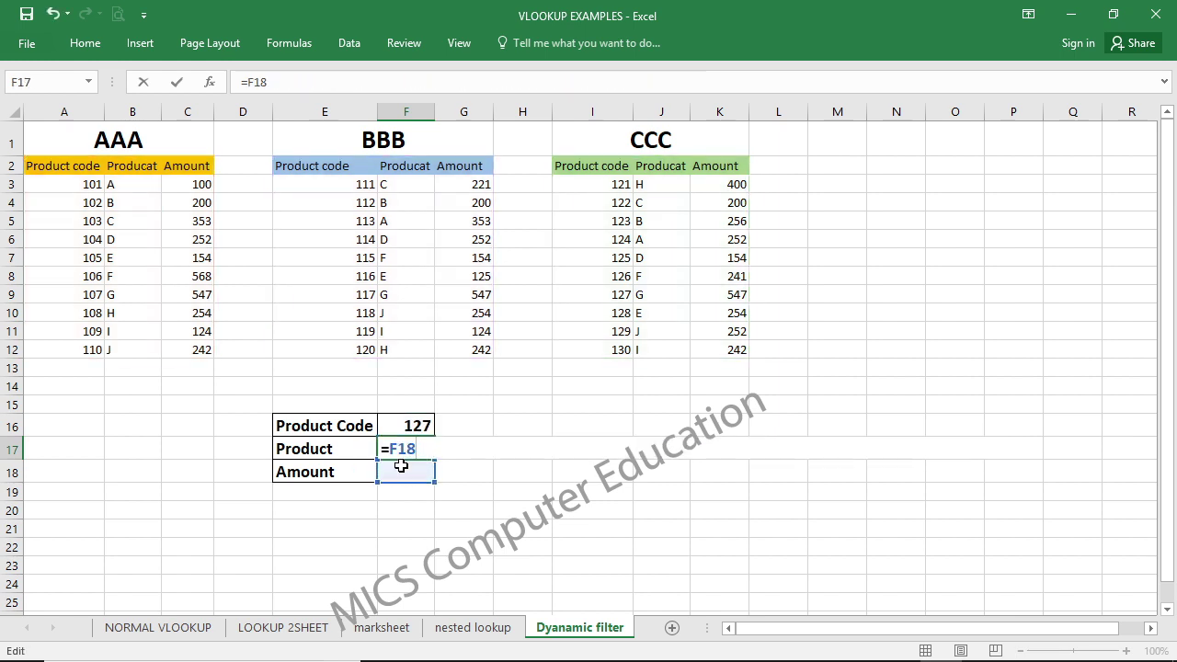
pyautogui.hotkey('ctrl', 'v')
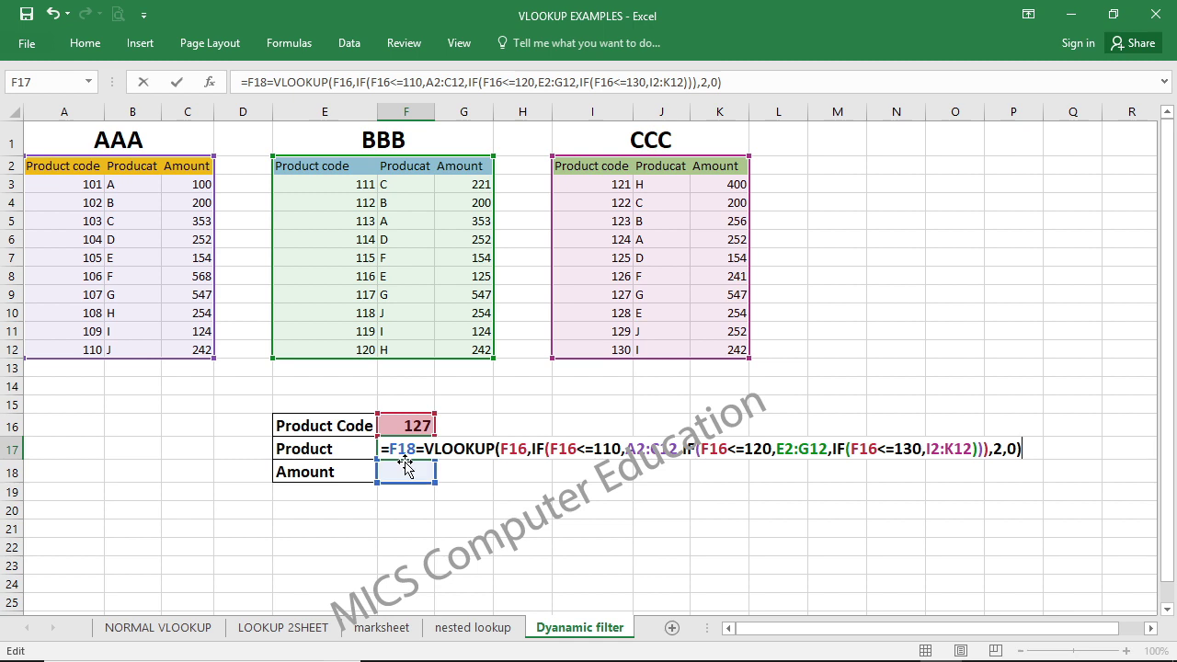
pyautogui.hotkey('ctrl', 'Return')
# Step: Paste the lookup into Amount cell F18 with the column index changed from 2 to 3
pyautogui.click(408, 475)
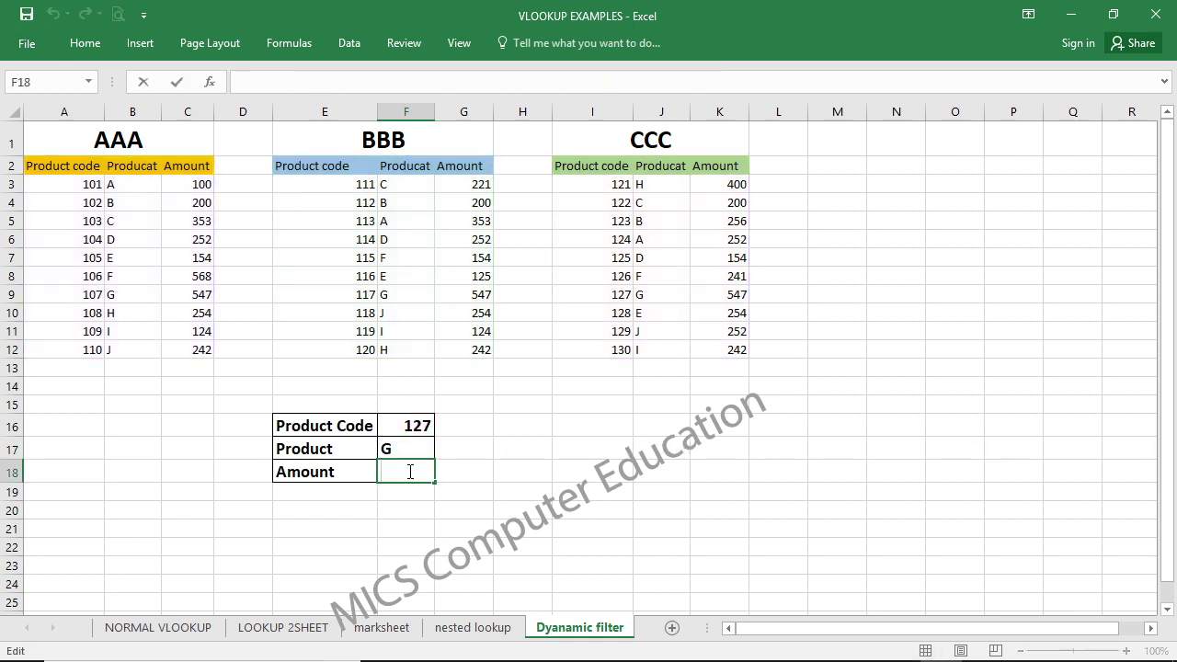
pyautogui.hotkey('ctrl', 'v')
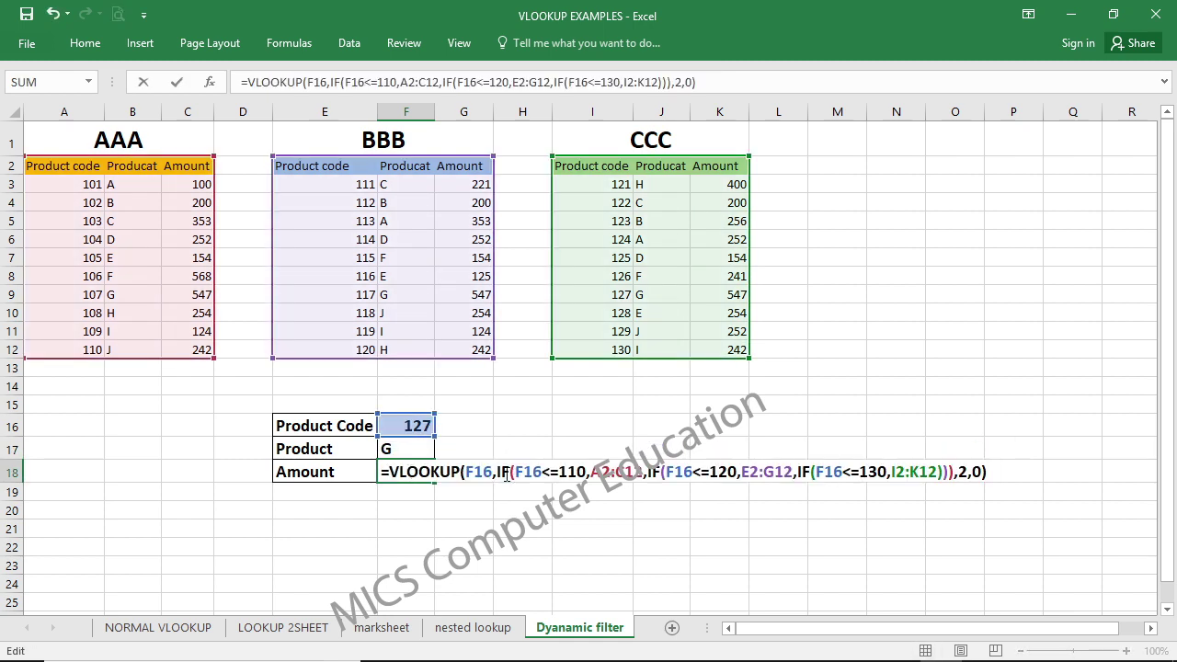
pyautogui.press('Left')
pyautogui.press('Left')
pyautogui.press('Left')
pyautogui.press('BackSpace')
pyautogui.write('3')
pyautogui.press('Return')
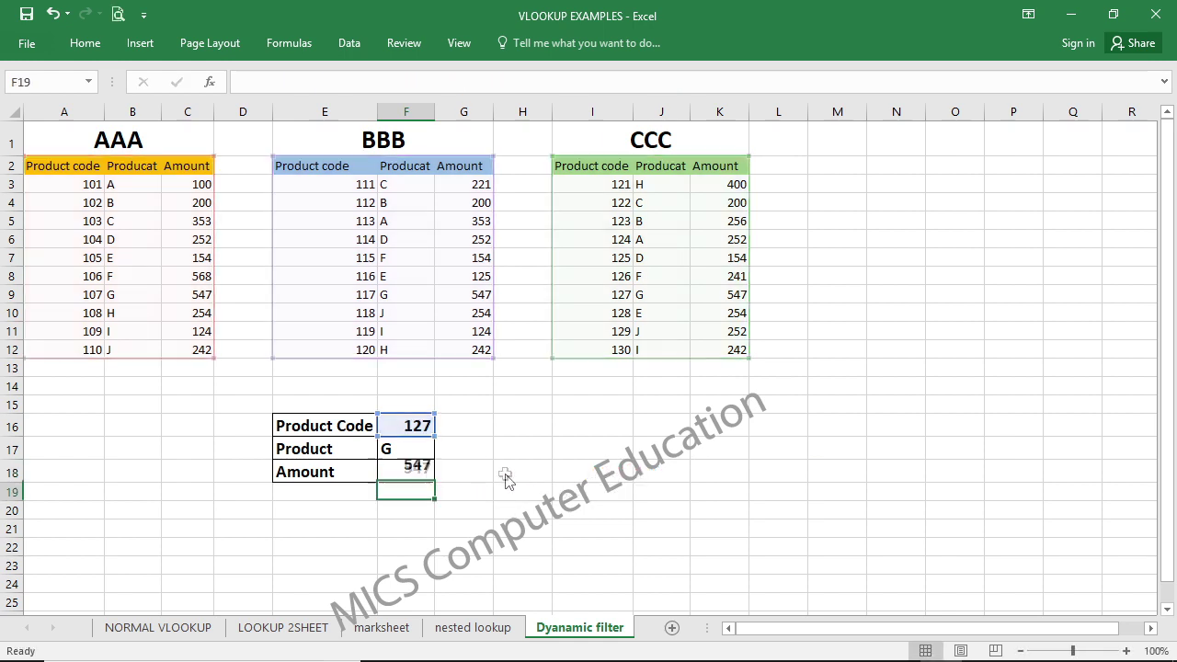
pyautogui.press('Up')
pyautogui.press('Up')
pyautogui.press('Up')
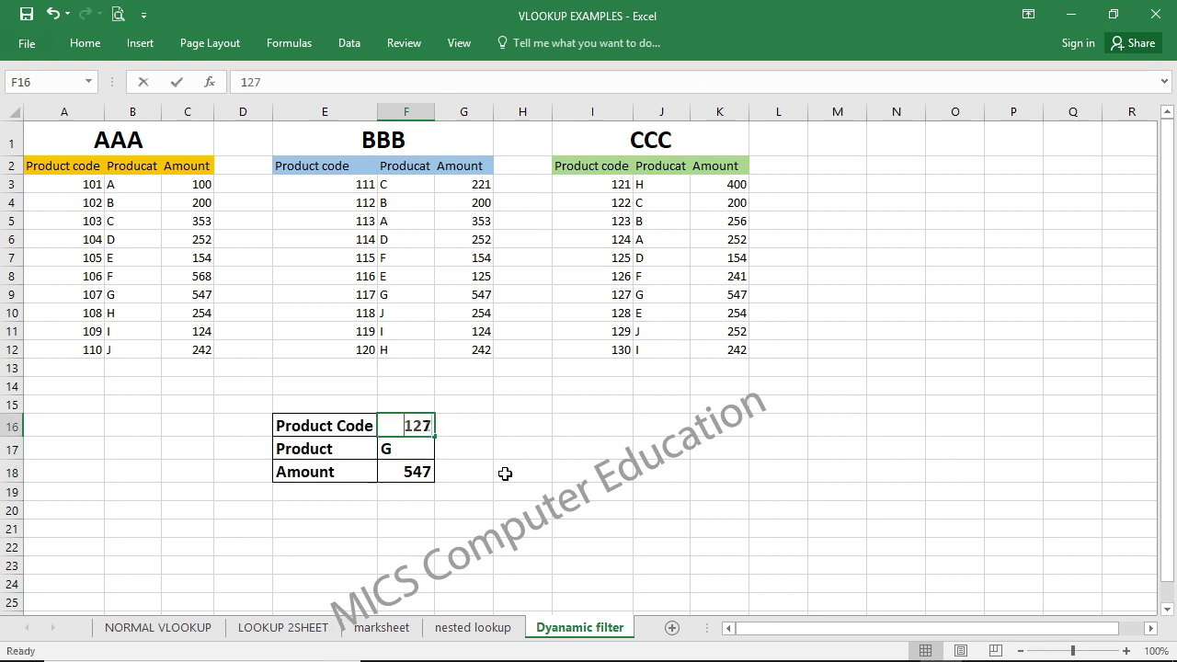
# Step: Enter product code 108 and verify product H with amount 254 in table AAA
pyautogui.write('108')
pyautogui.press('Return')
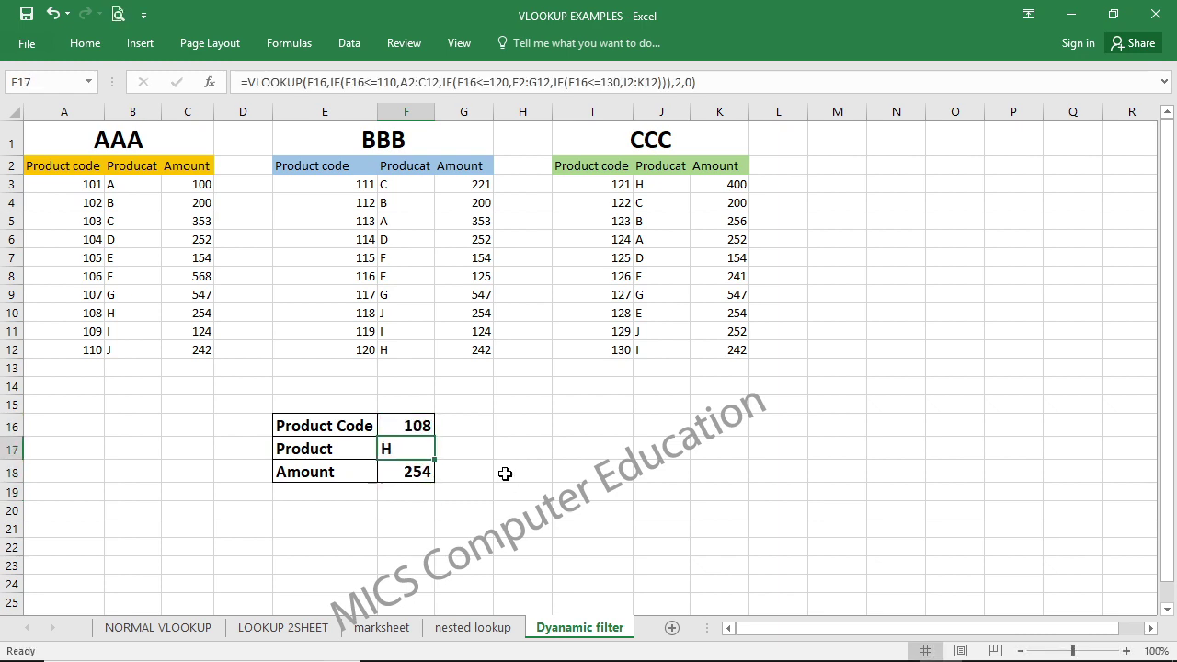
pyautogui.click(66, 317)
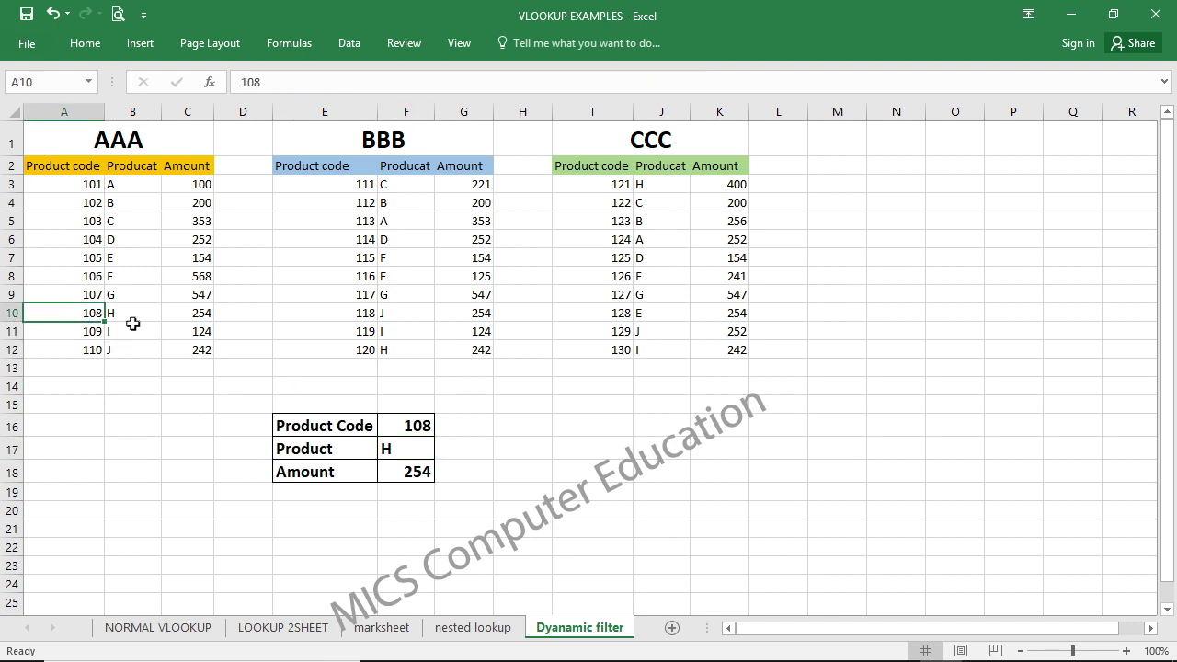
pyautogui.moveTo(131, 331); pyautogui.dragTo(132, 315)
pyautogui.click(205, 314)
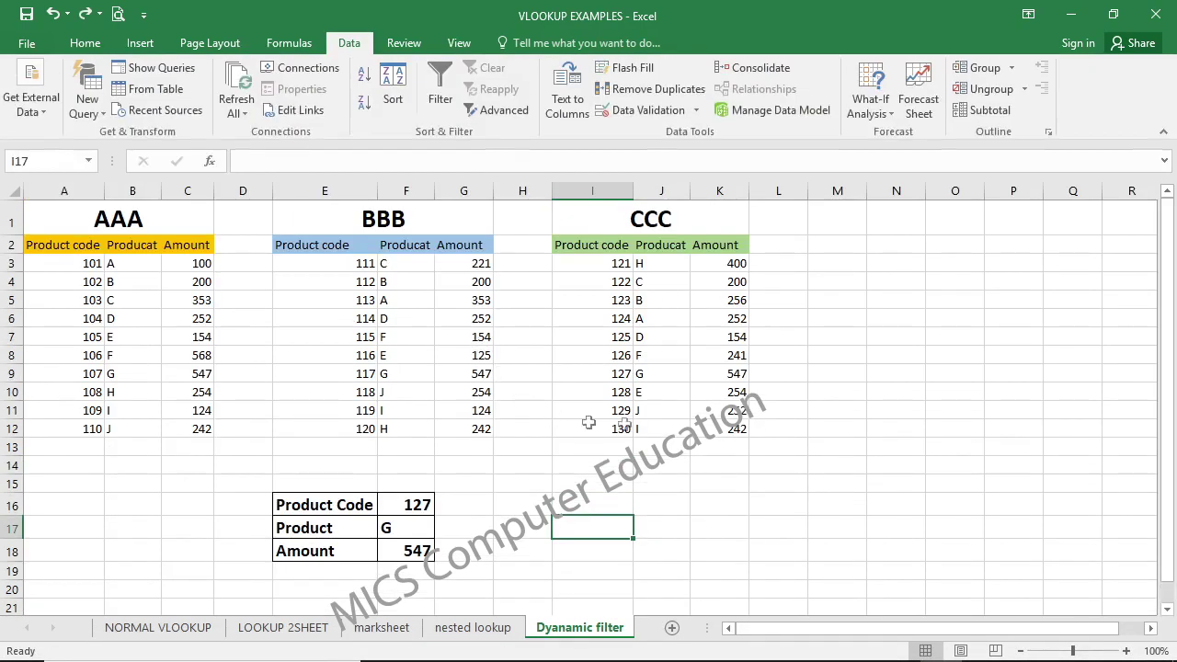
# Step: Collapse the ribbon to tab names and switch to the nested lookup sheet
pyautogui.click(722, 466)
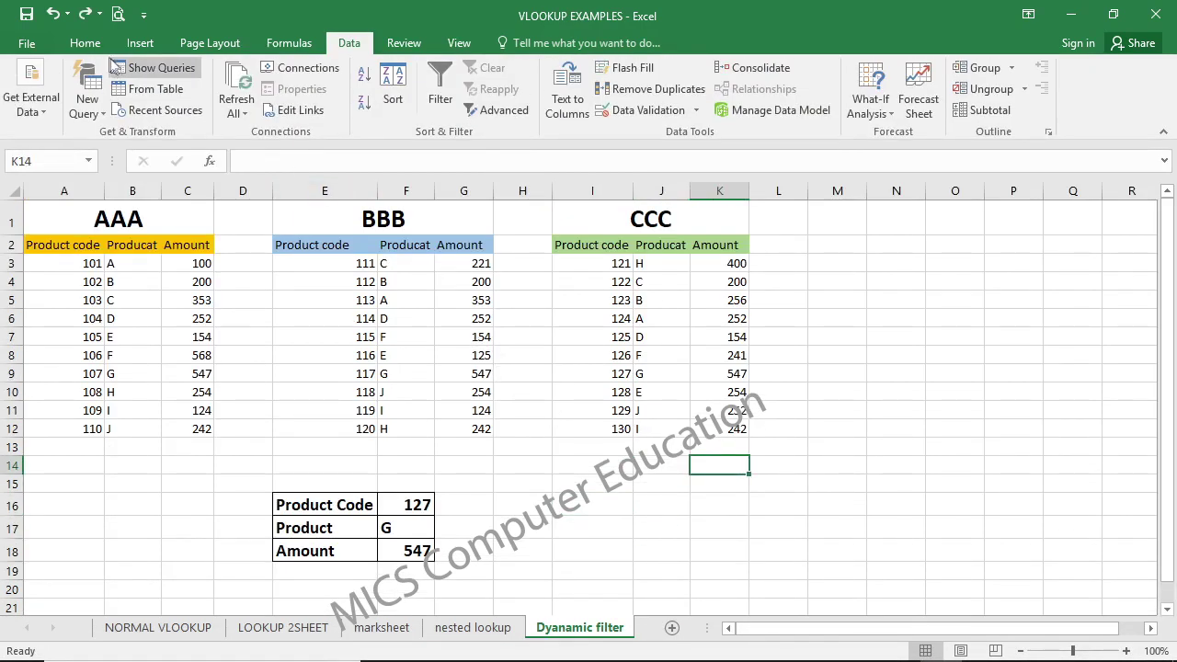
pyautogui.click(85, 44)
pyautogui.doubleClick(95, 50)
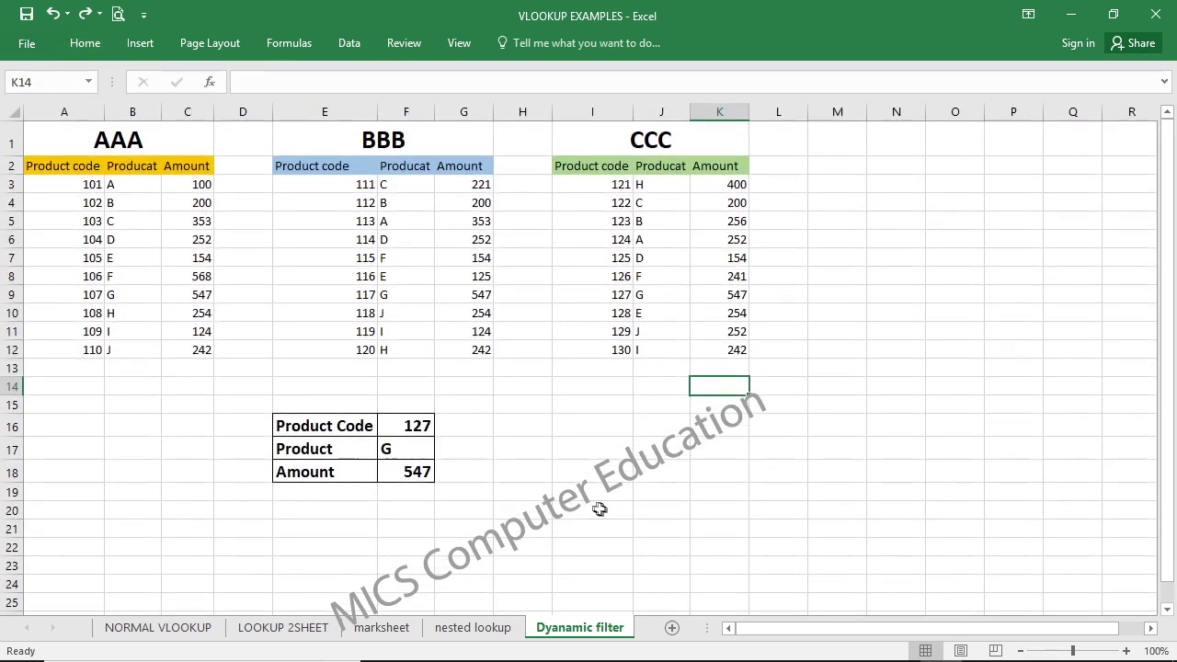
pyautogui.click(497, 487)
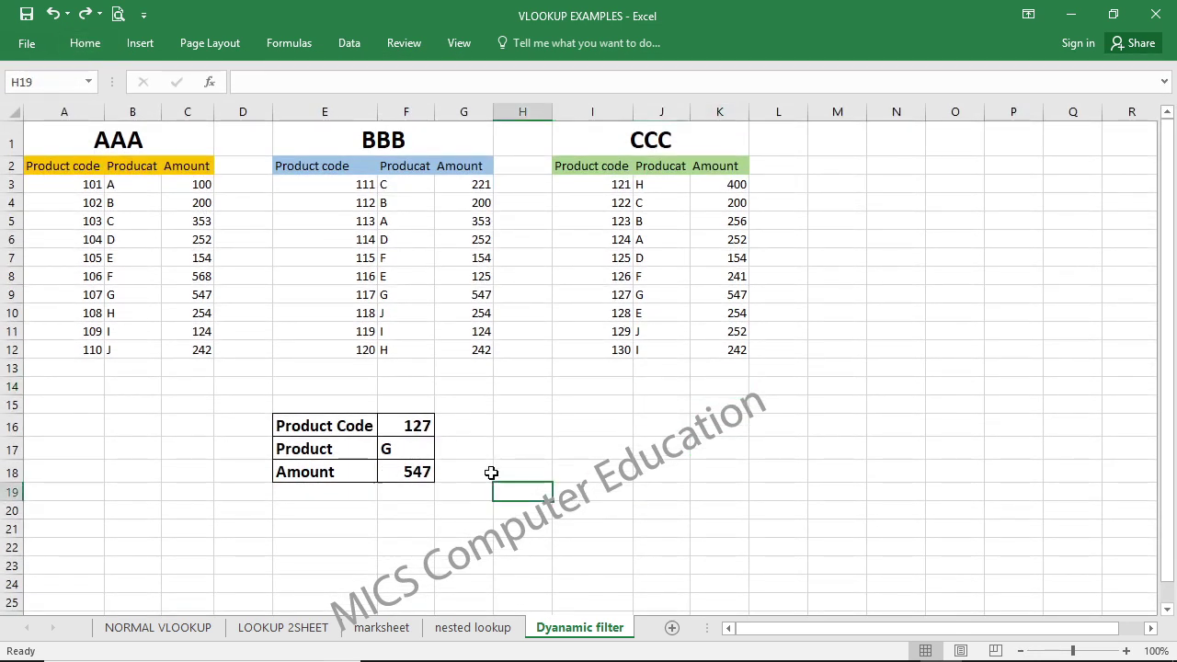
pyautogui.click(473, 629)
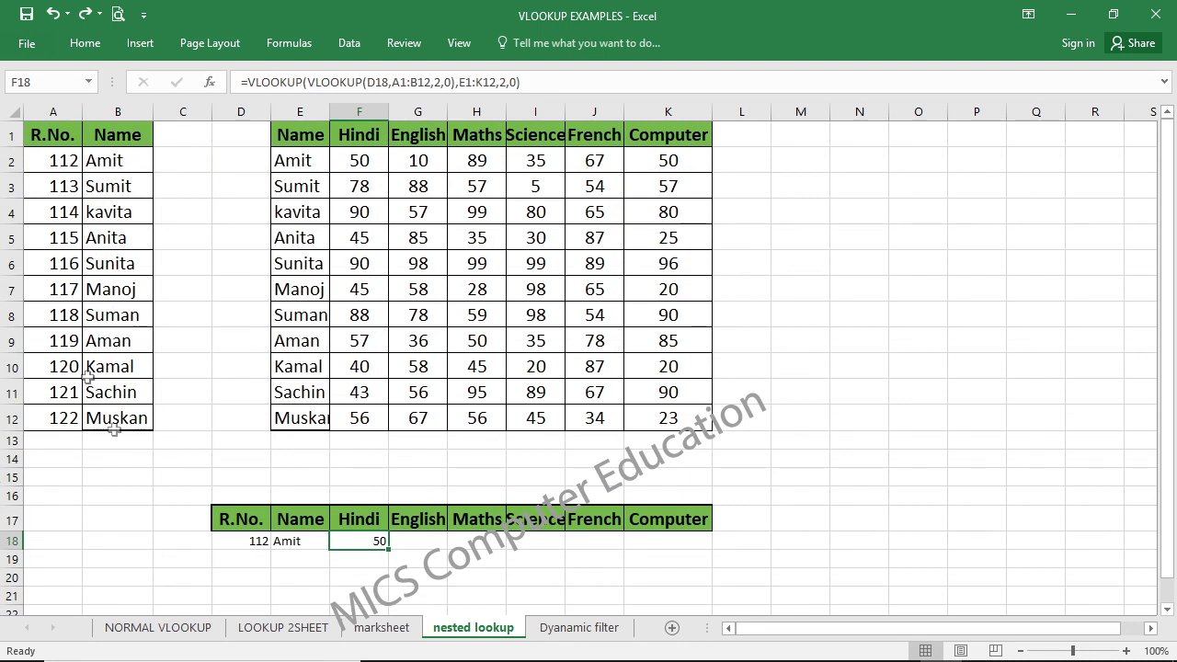
# Step: Back on the nested lookup sheet, select R.No. cell D18 and show the Data tools
pyautogui.click(113, 522)
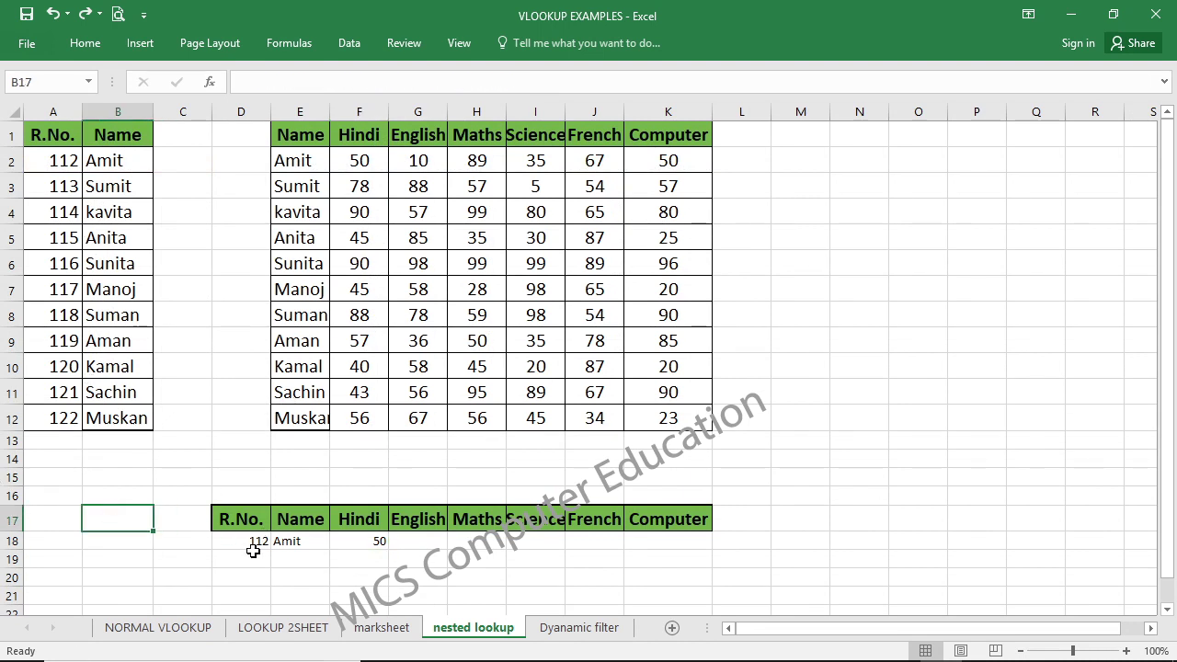
pyautogui.click(381, 627)
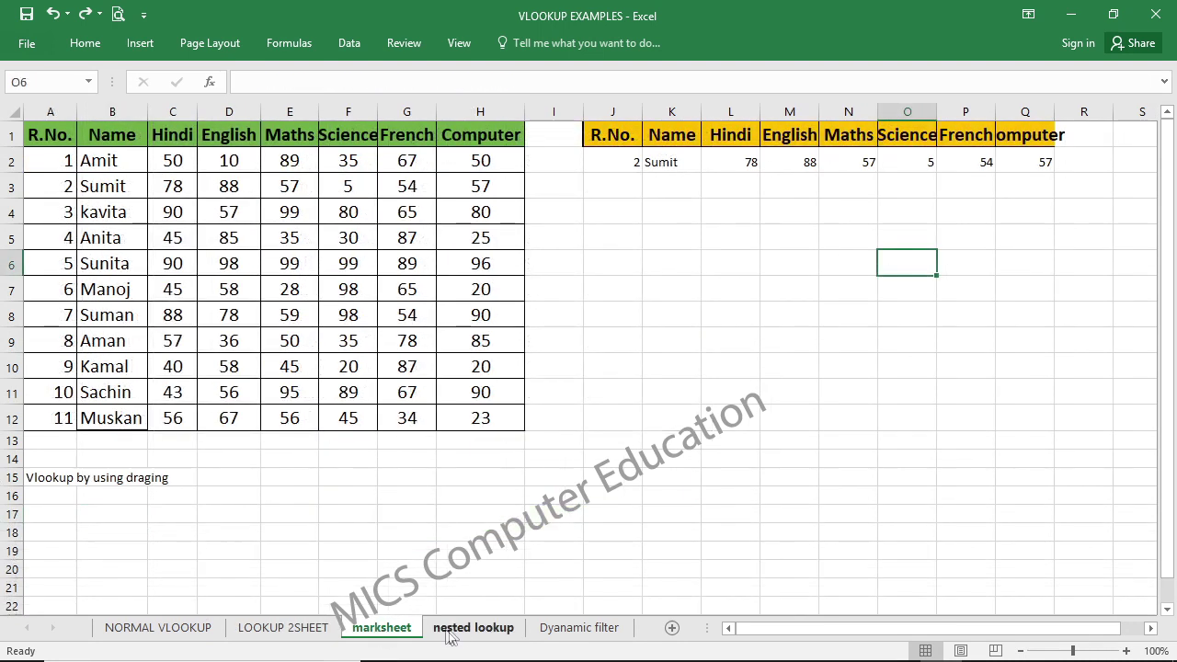
pyautogui.click(448, 632)
pyautogui.click(310, 579)
pyautogui.click(236, 543)
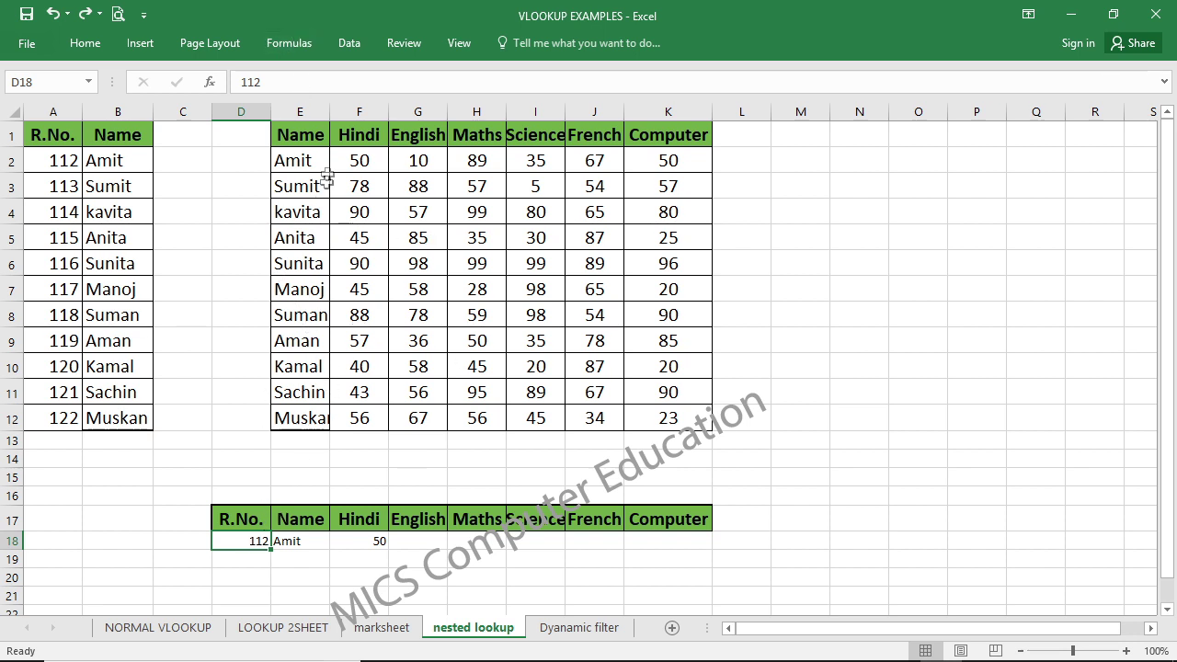
pyautogui.click(347, 43)
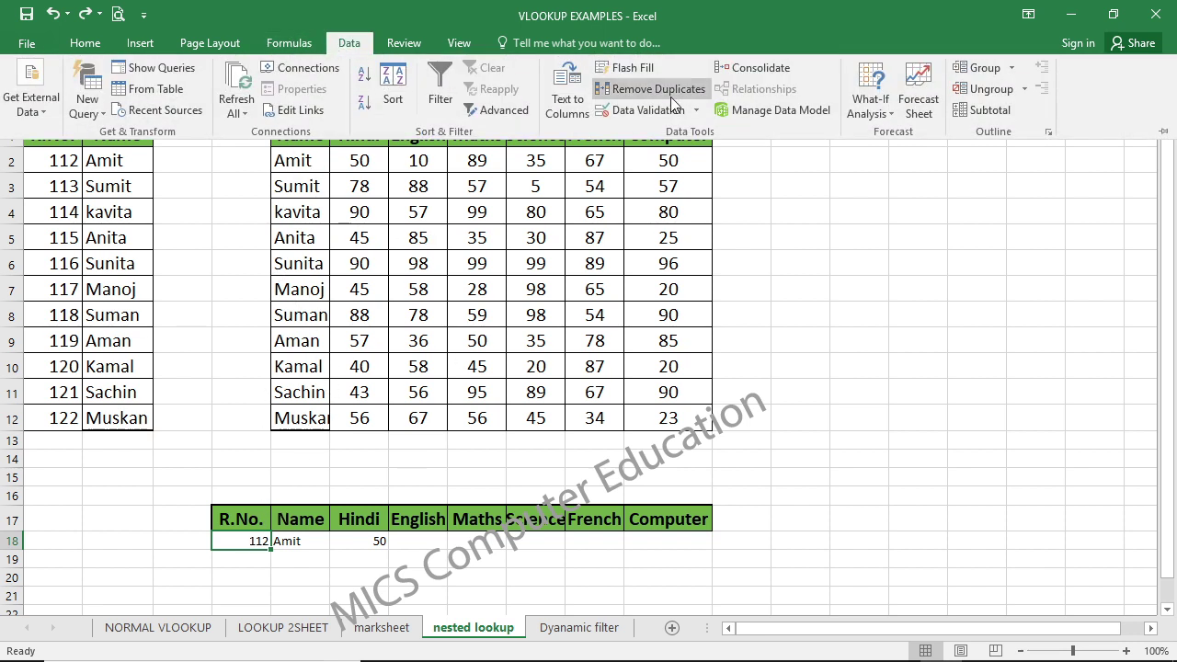
# Step: Add a Data Validation list to D18 sourced from the R.No. column A2:A12
pyautogui.click(657, 109)
pyautogui.click(798, 417)
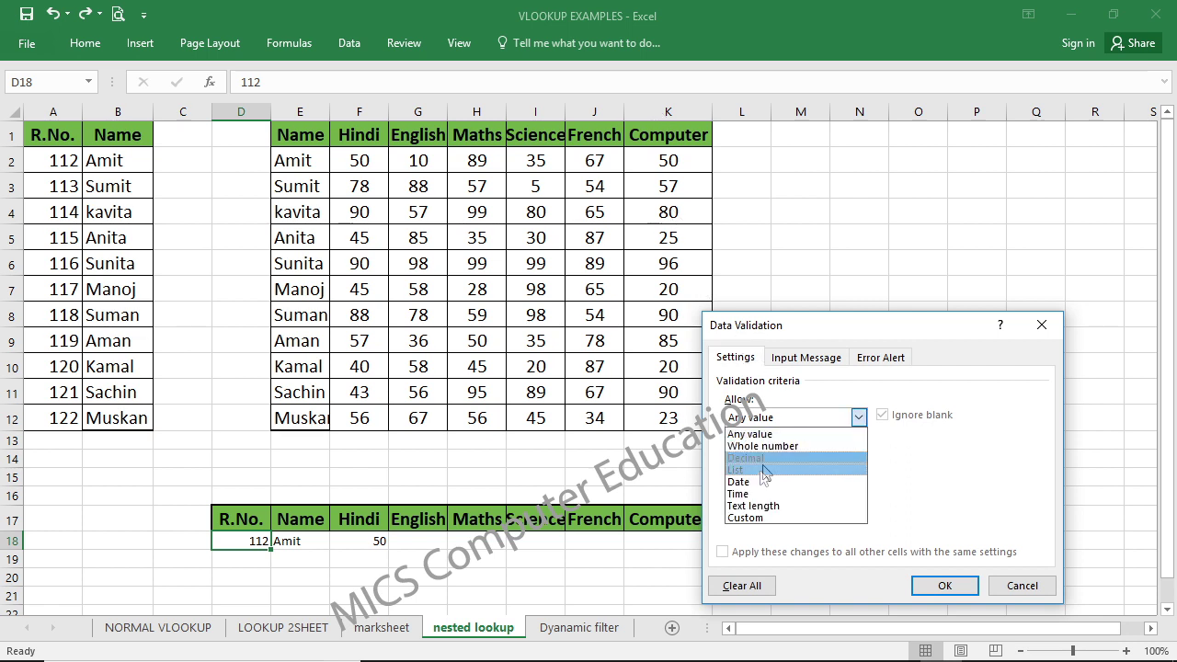
pyautogui.click(788, 464)
pyautogui.click(787, 494)
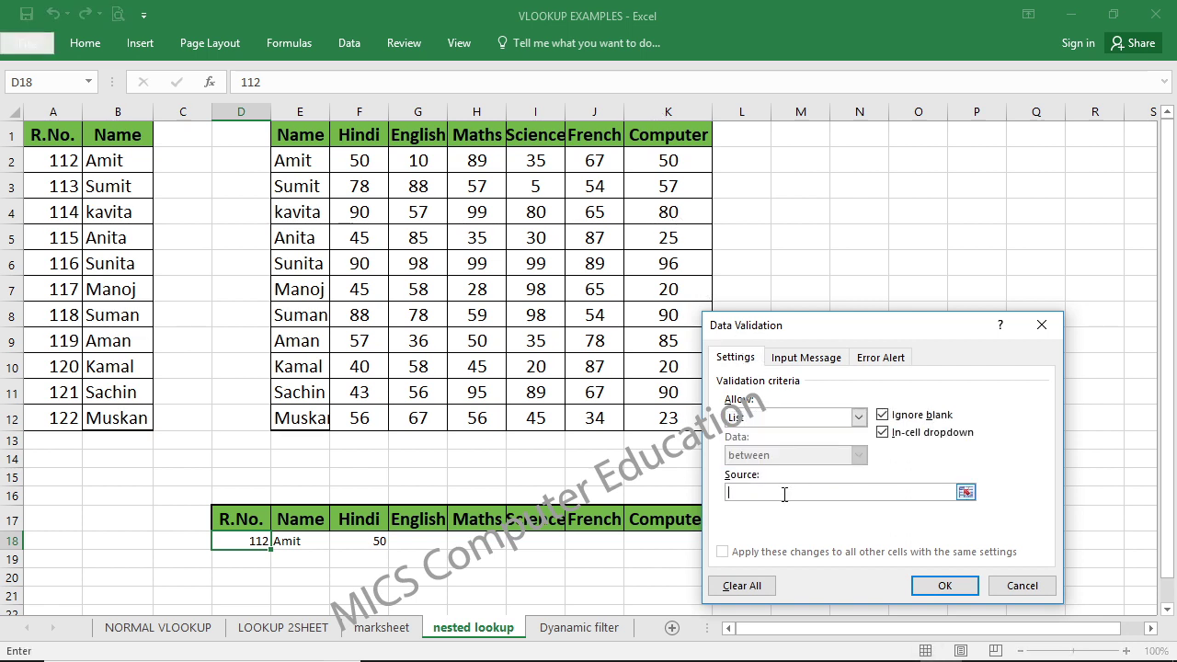
pyautogui.moveTo(45, 161); pyautogui.dragTo(35, 418)
pyautogui.click(936, 586)
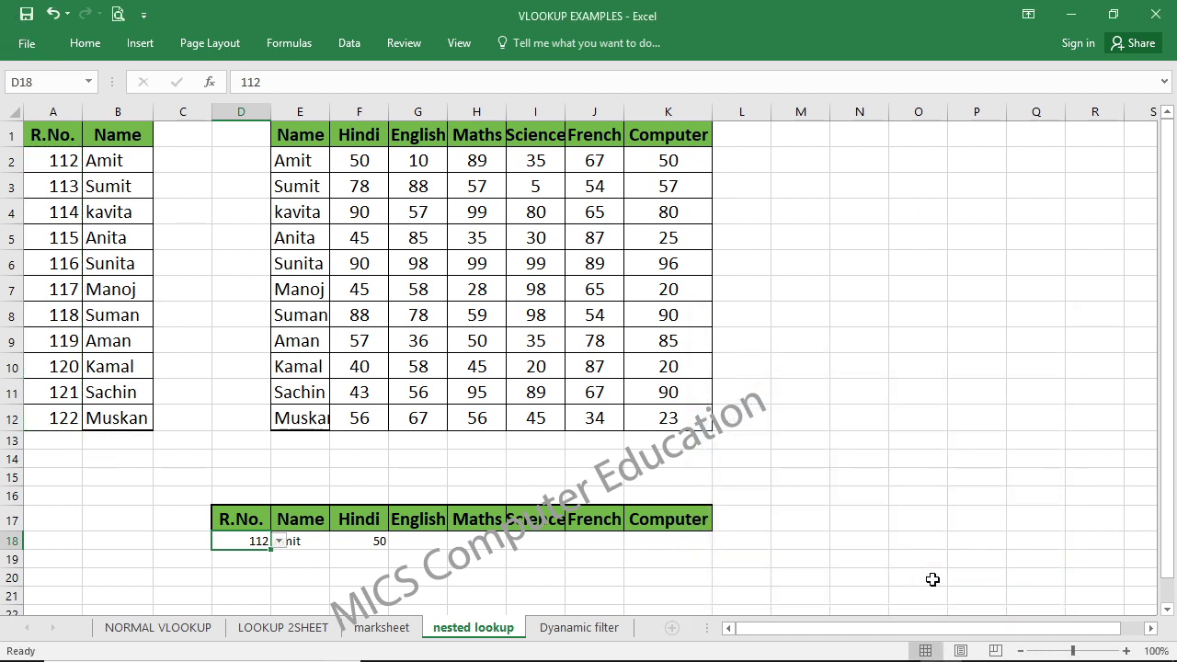
# Step: Pick roll 116, then 121 from D18's dropdown, returning that student's name and Hindi mark 43
pyautogui.click(278, 541)
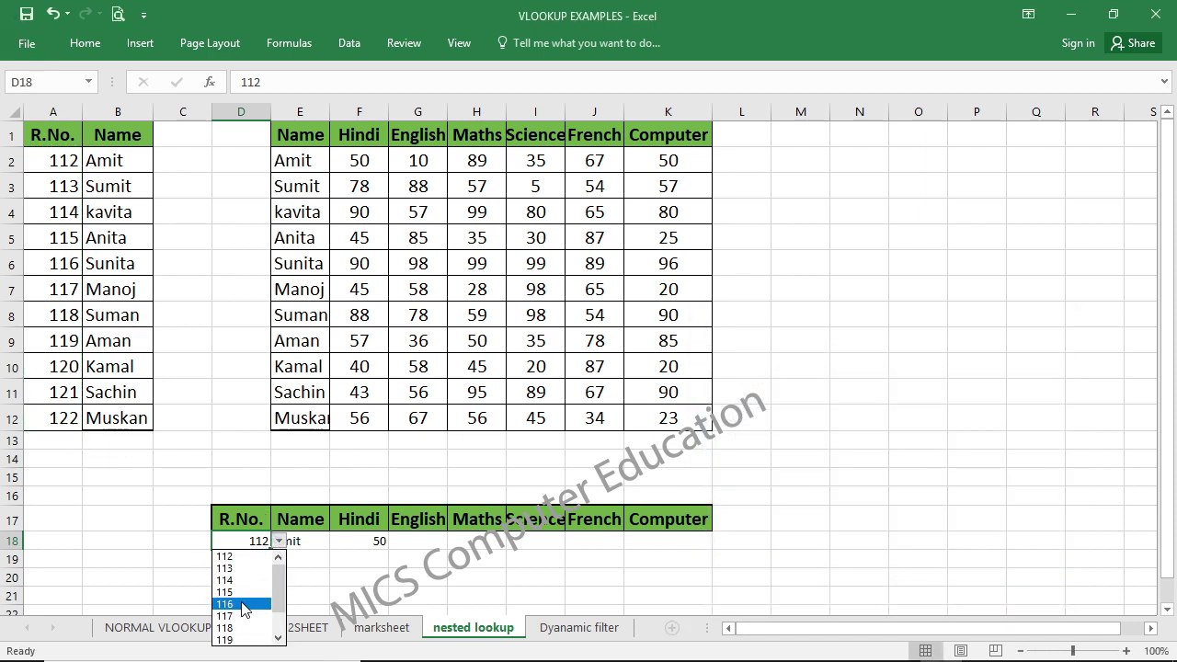
pyautogui.click(243, 604)
pyautogui.scroll(-2, 349, 544)
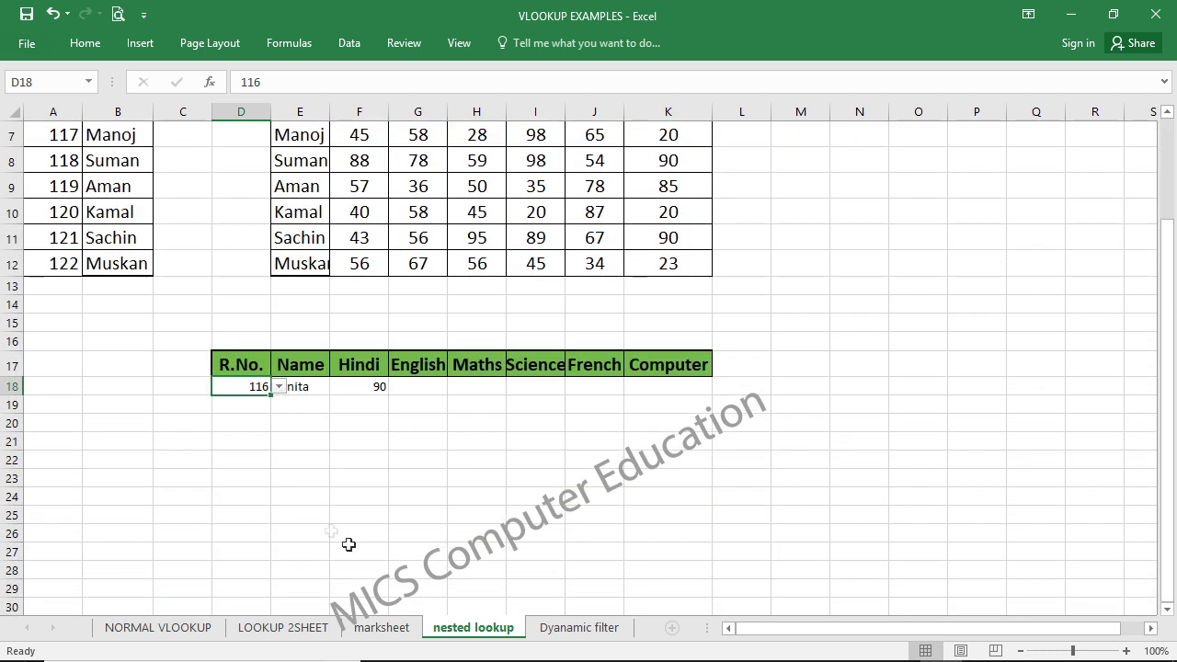
pyautogui.click(280, 402)
pyautogui.click(257, 386)
pyautogui.click(277, 387)
pyautogui.click(253, 475)
pyautogui.click(466, 474)
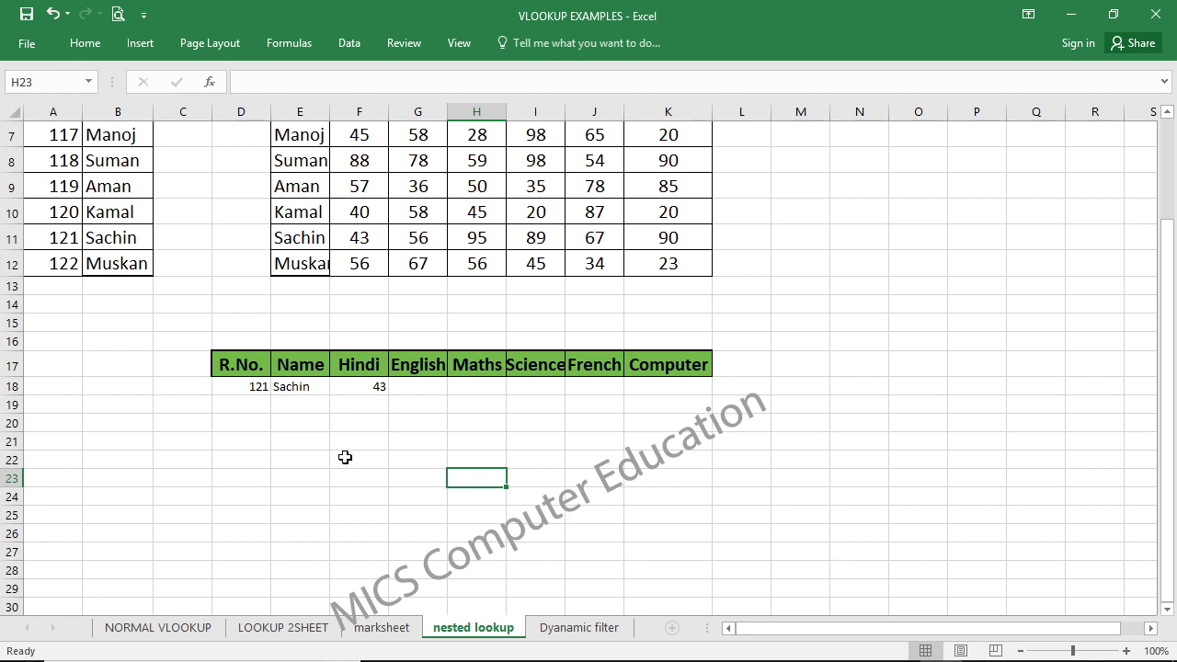
pyautogui.click(796, 361)
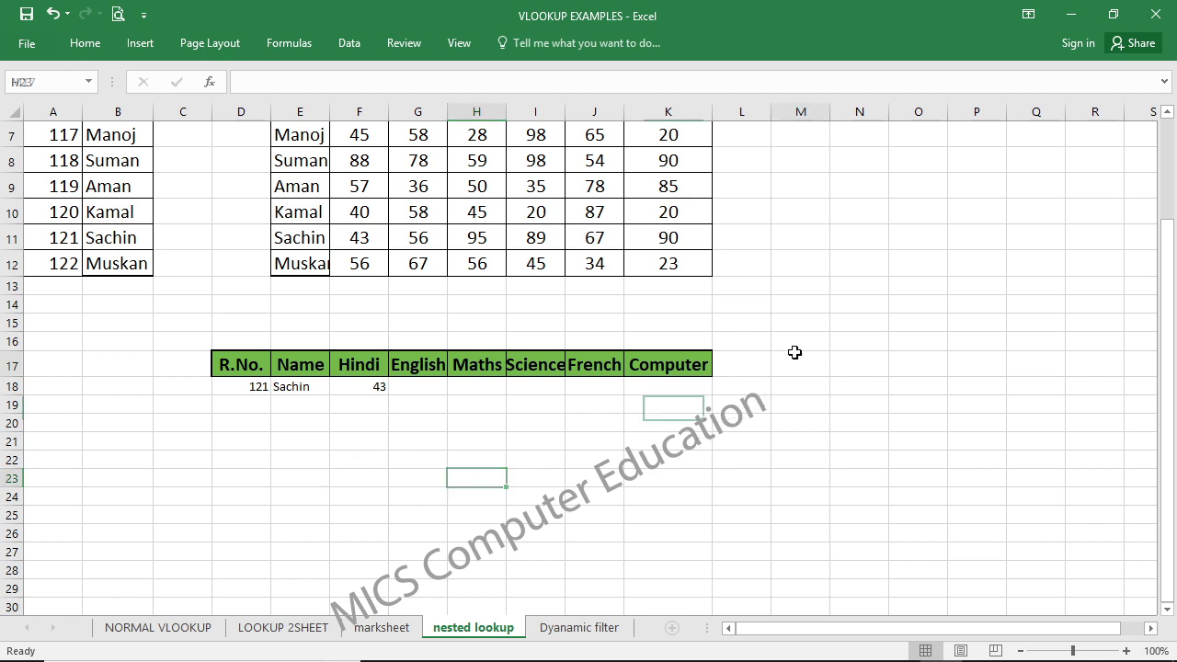
pyautogui.scroll(2, 793, 360)
pyautogui.click(758, 307)
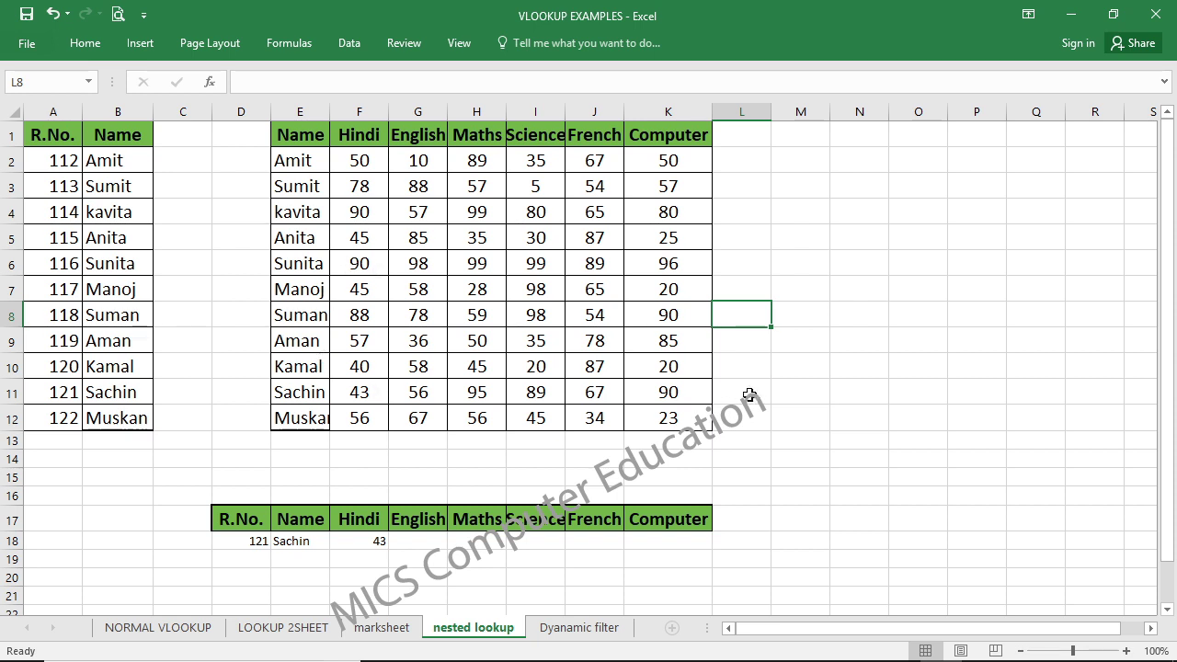
pyautogui.click(777, 368)
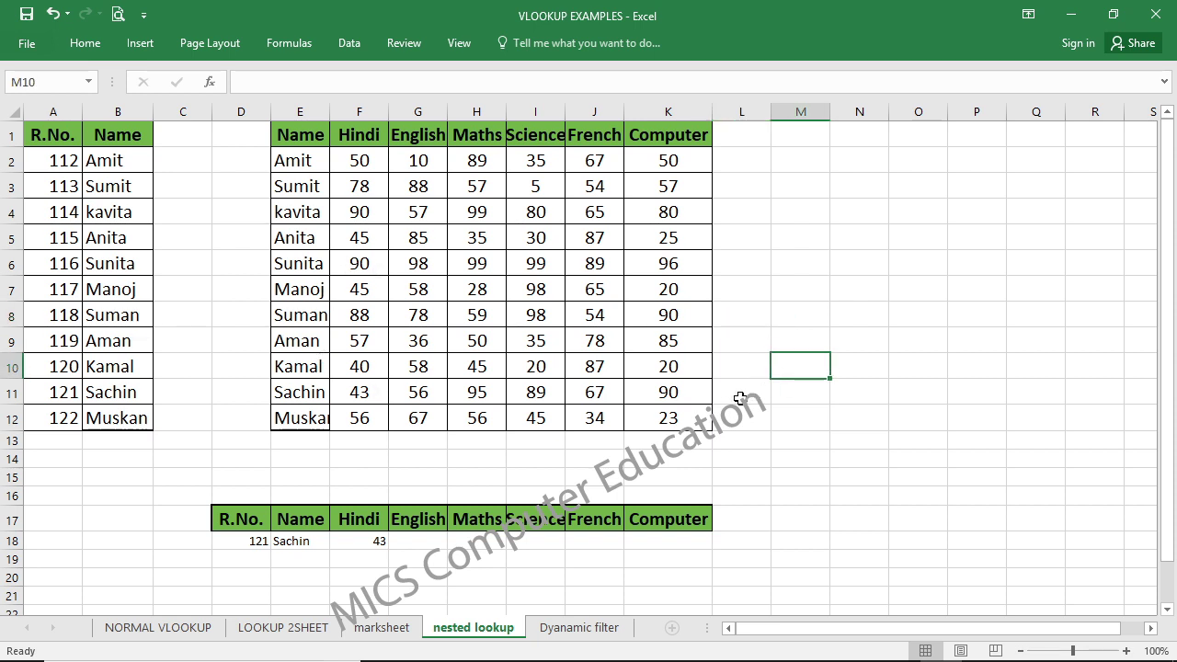
pyautogui.click(742, 390)
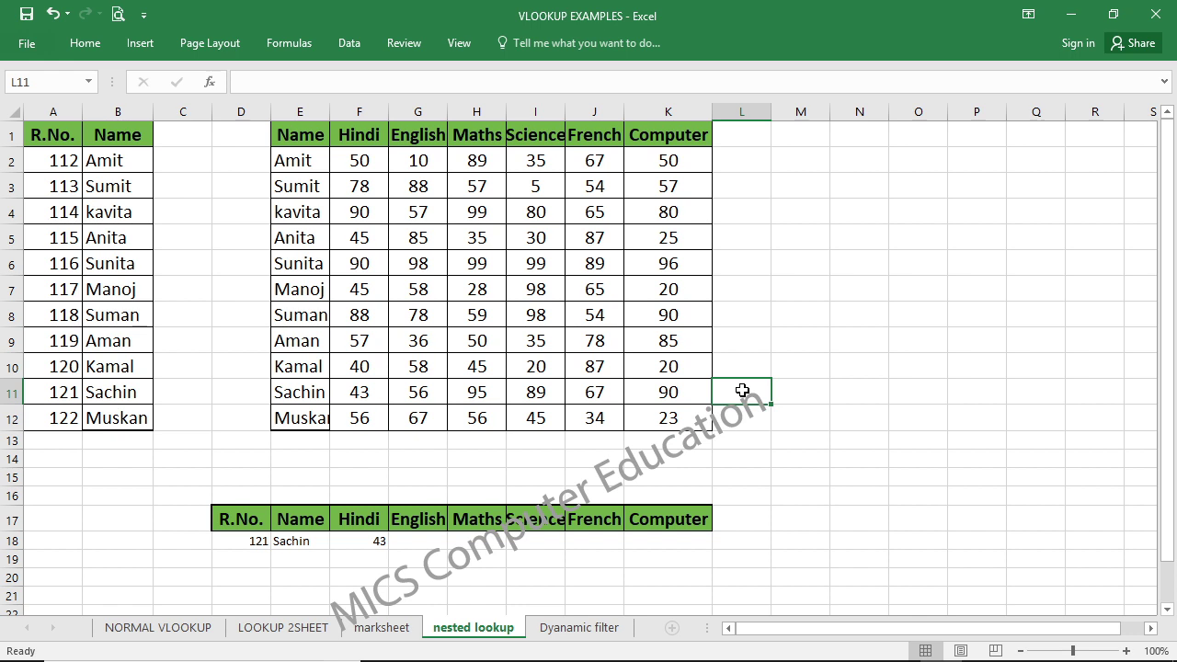